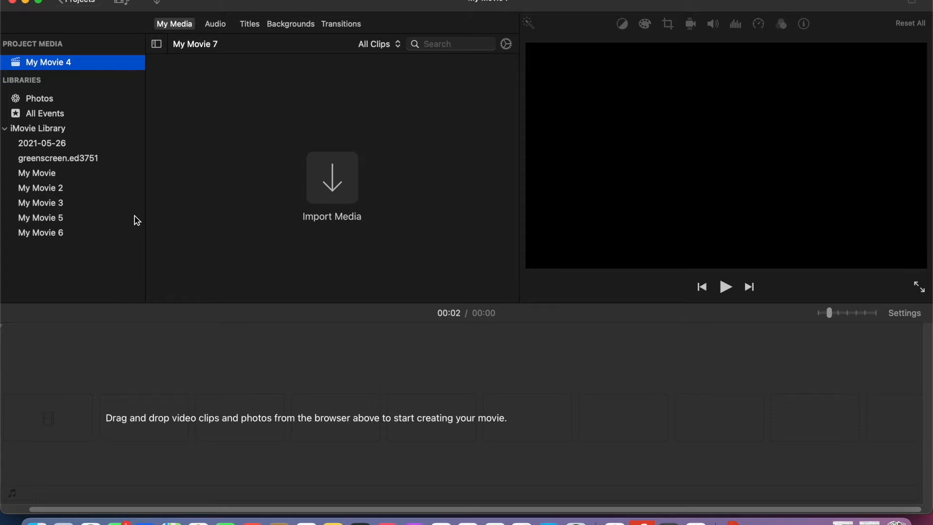
Step: Open the media import browser and go to Documents > MUN > Spring 2021 > ED 3751 > Multimedia Tutorial
click(337, 184)
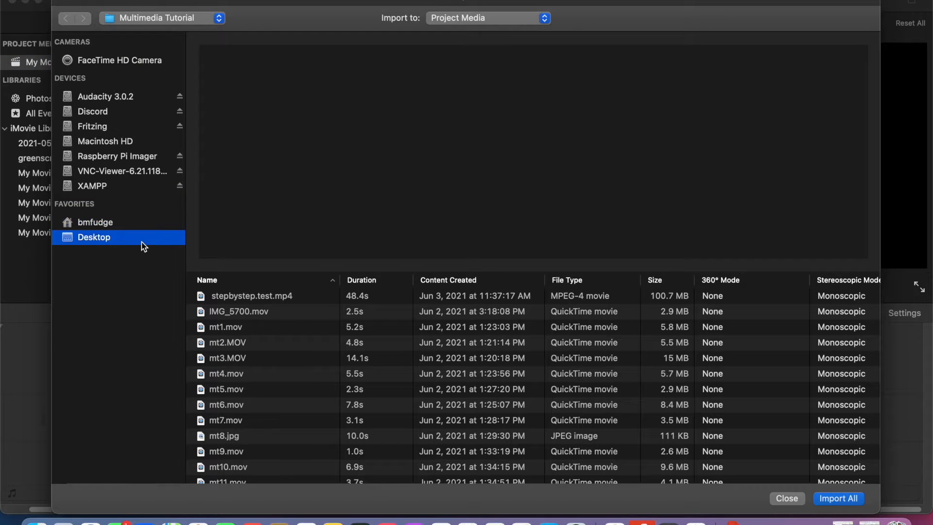
click(141, 238)
click(142, 225)
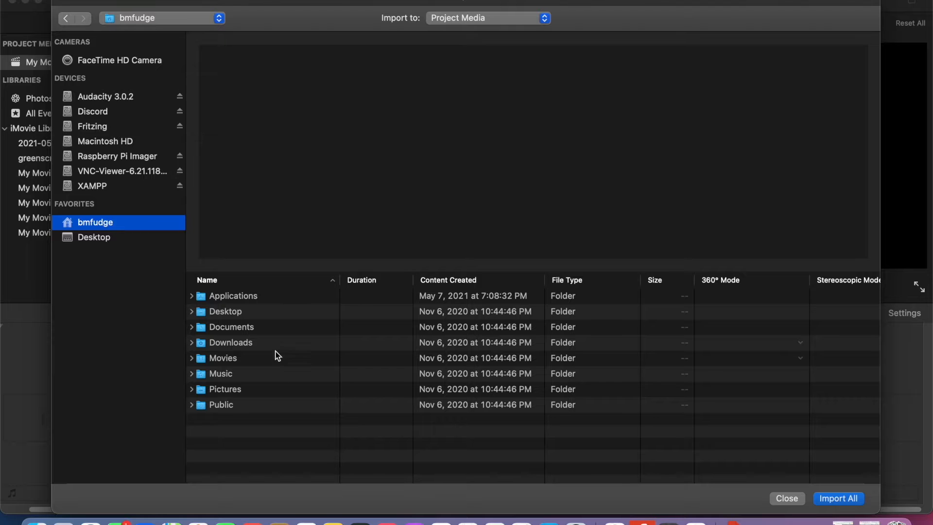
double_click(273, 328)
double_click(273, 330)
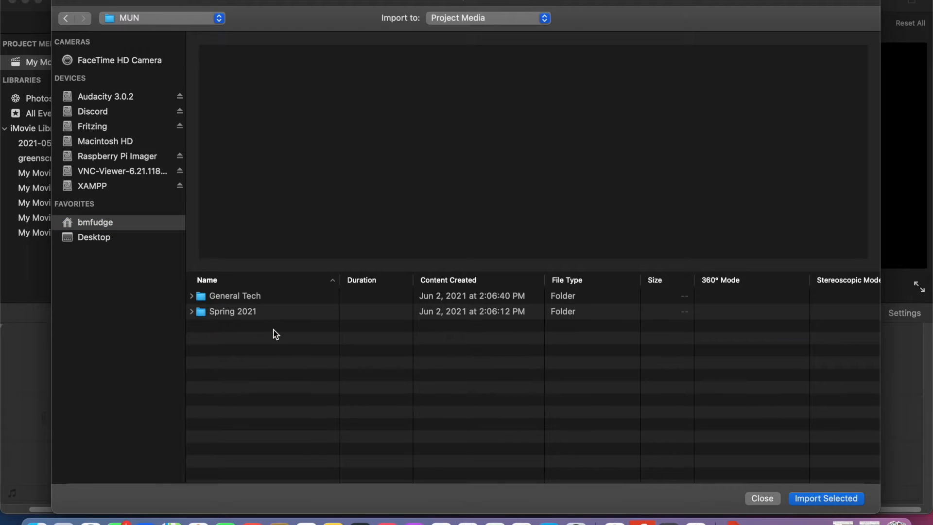
double_click(270, 312)
double_click(262, 297)
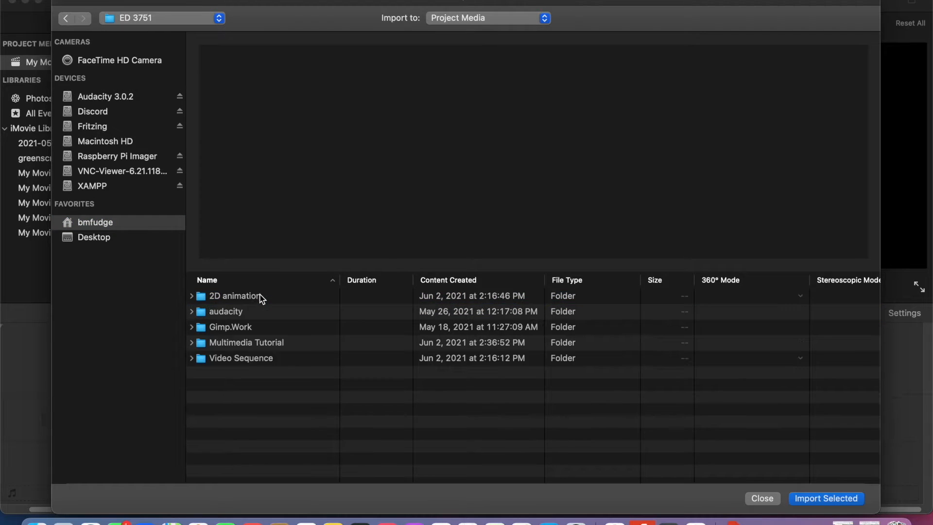
double_click(258, 342)
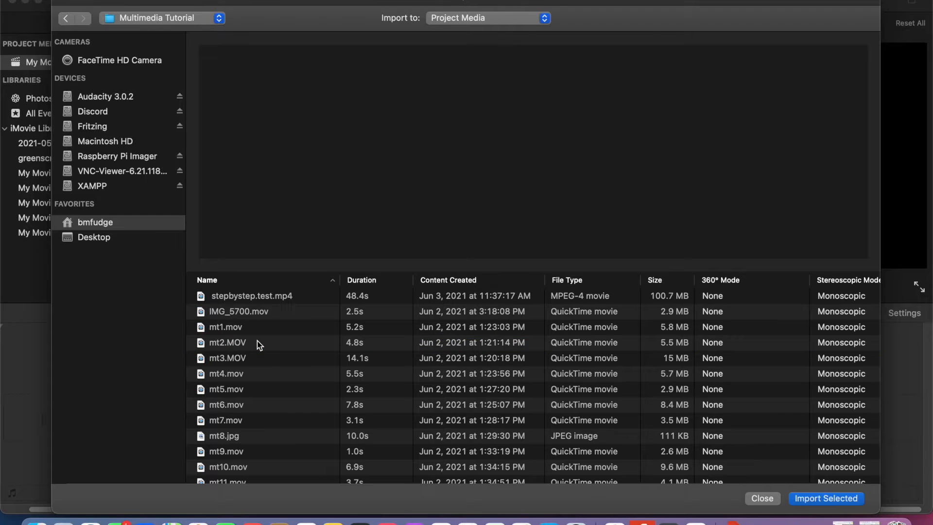
Step: Import the files from IMG_5700.mov through mt15.jpg into the project media, leaving out stepbystep.test.mp4 and the MP3
click(249, 314)
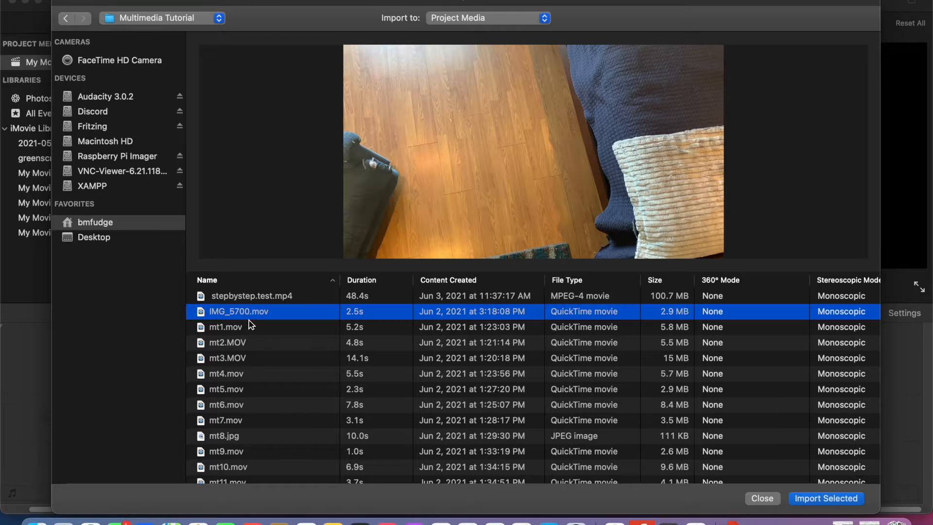
shift+click(250, 326)
shift+click(246, 342)
shift+click(247, 359)
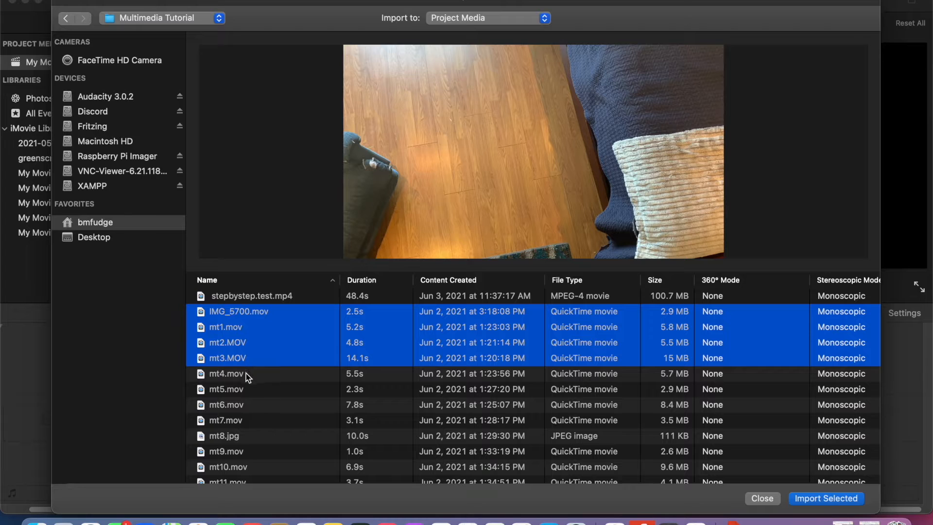
shift+click(246, 373)
shift+click(245, 390)
shift+click(246, 405)
shift+click(245, 421)
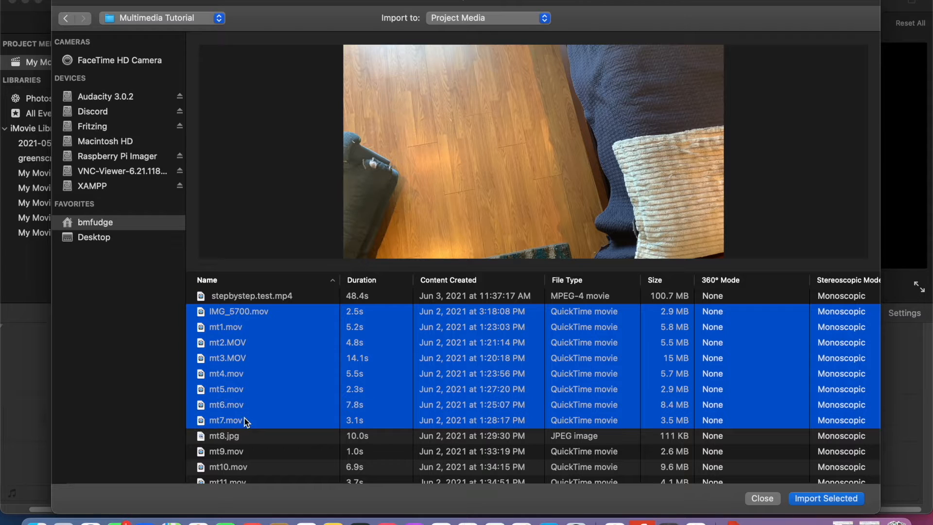
shift+click(240, 437)
shift+click(240, 452)
shift+click(240, 466)
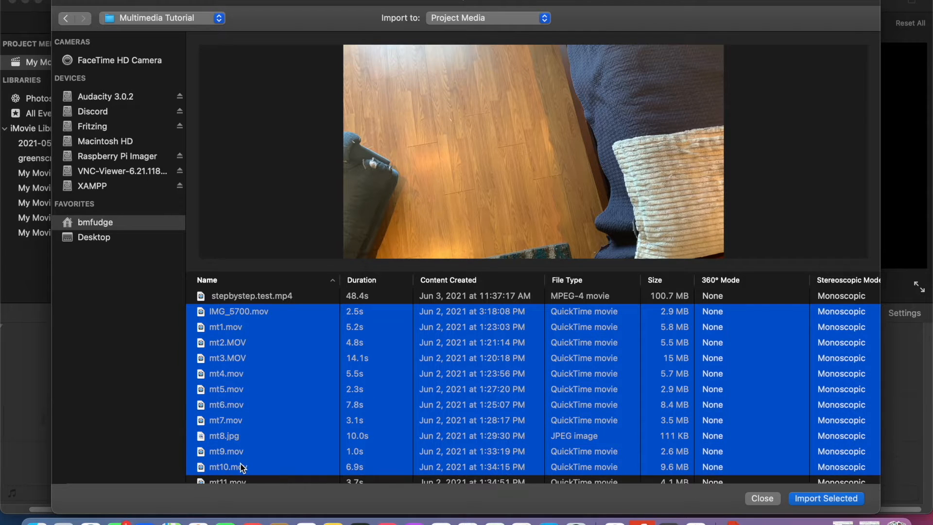
scroll(240, 464, down, 3)
scroll(240, 464, down, 3)
shift+click(235, 382)
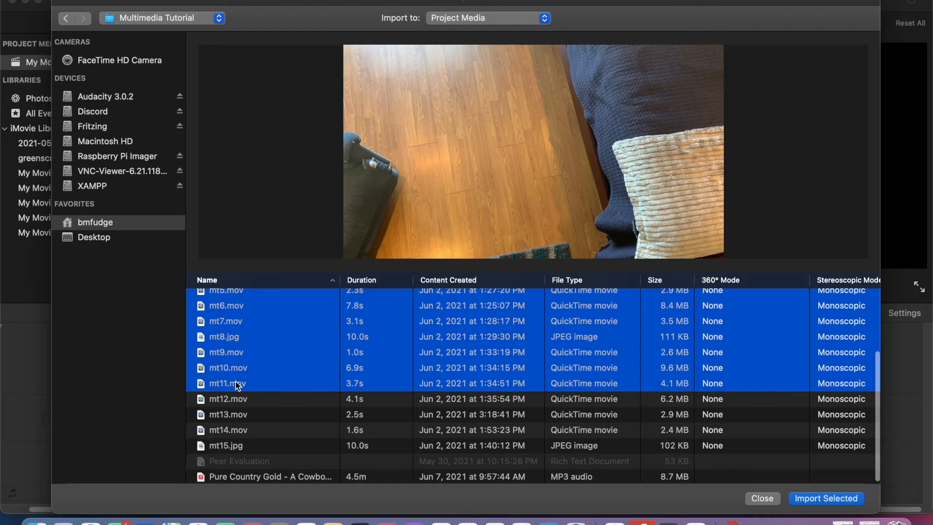
shift+click(238, 399)
shift+click(238, 414)
shift+click(239, 430)
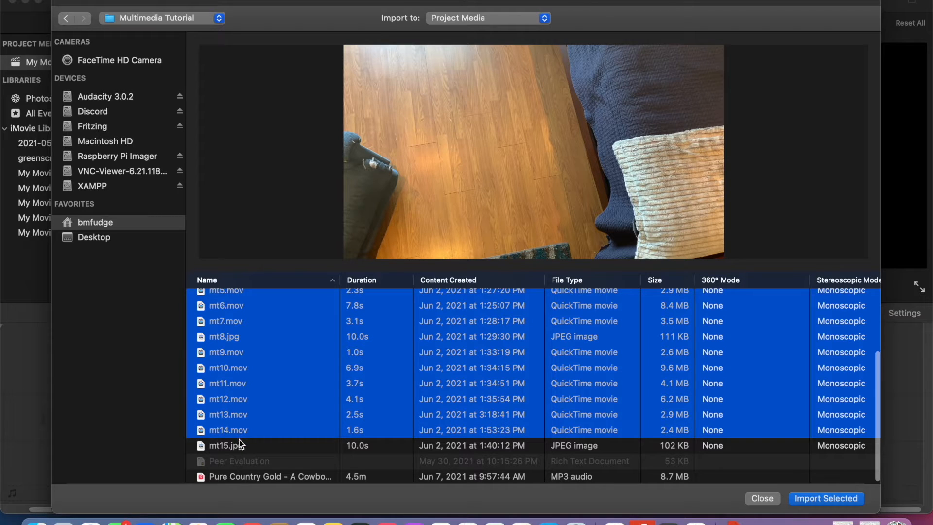
shift+click(239, 444)
click(797, 497)
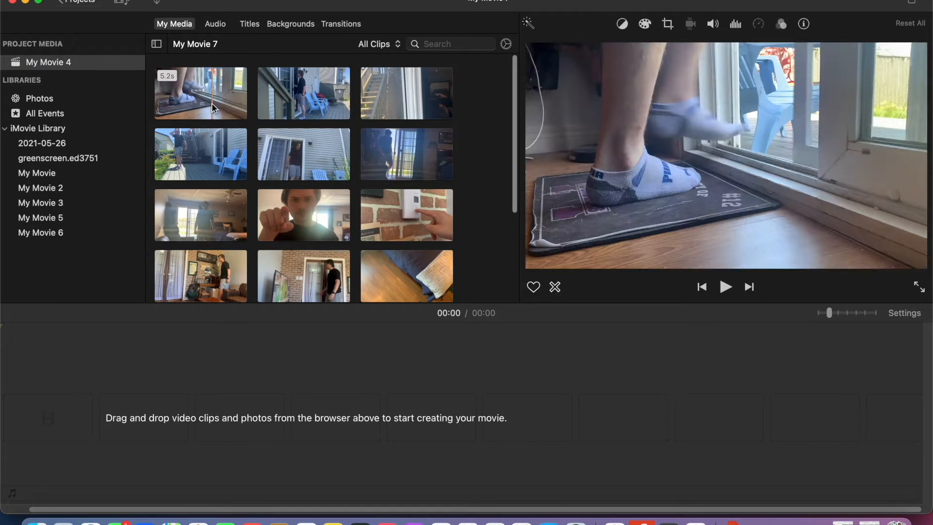
Step: Place the 5.2 s doormat clip at the start of the timeline and trim its beginning, leaving about 3 s
drag(213, 107, 67, 414)
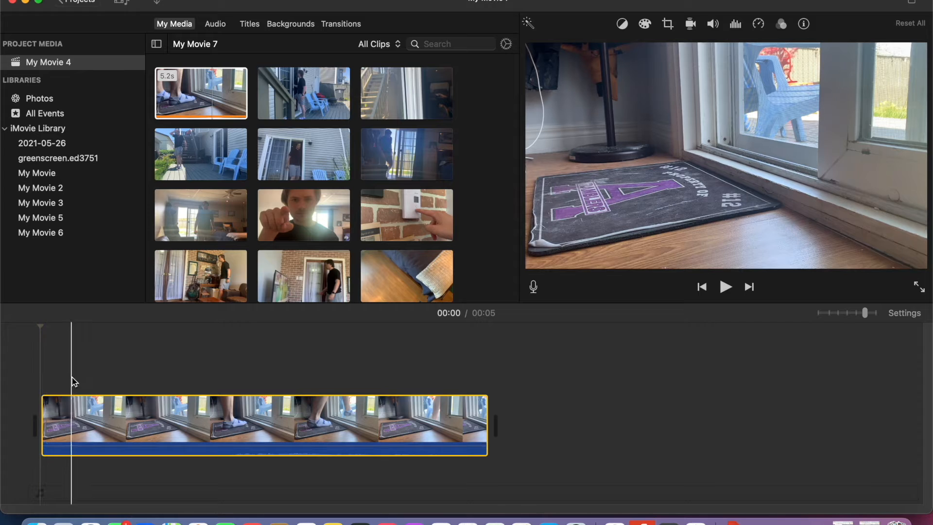
click(725, 288)
drag(43, 419, 183, 423)
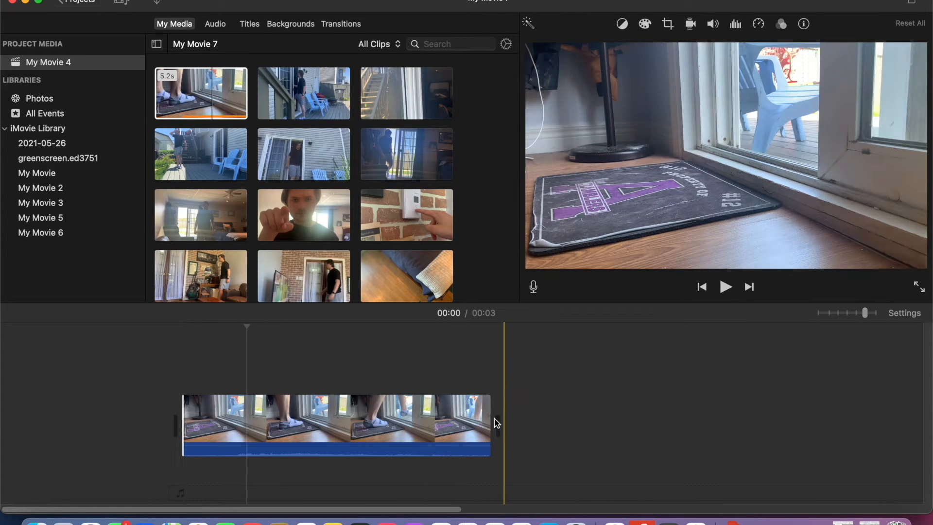
Step: Append the 4.8 s sliding-door clip and trim both clips at their cut so the movie runs about 4 s
drag(271, 156, 512, 435)
click(437, 423)
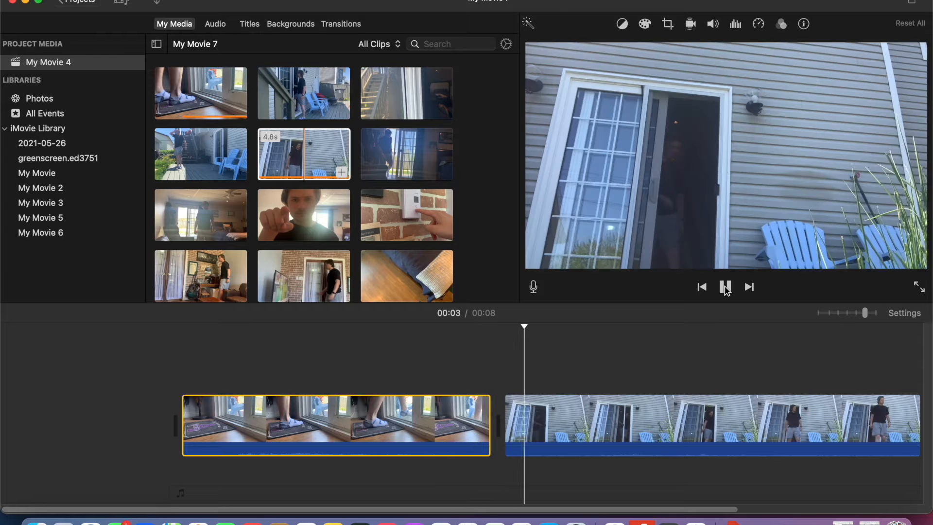
mouse_move(505, 422)
mouse_down()
mouse_move(746, 426)
mouse_move(499, 412)
mouse_move(510, 411)
mouse_up()
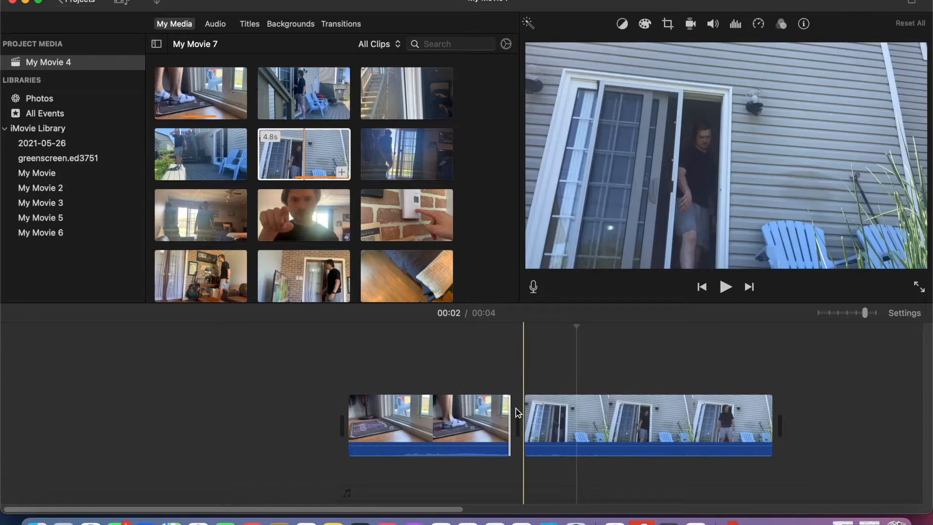
Step: Play across the cut from the doormat to the sliding door and trim slightly more off the door clip's start
click(469, 377)
click(725, 287)
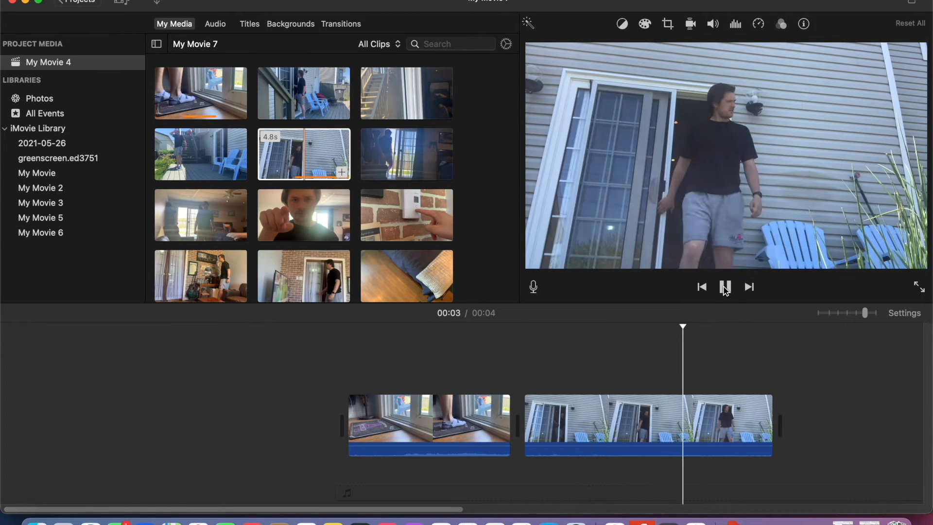
click(725, 288)
click(468, 357)
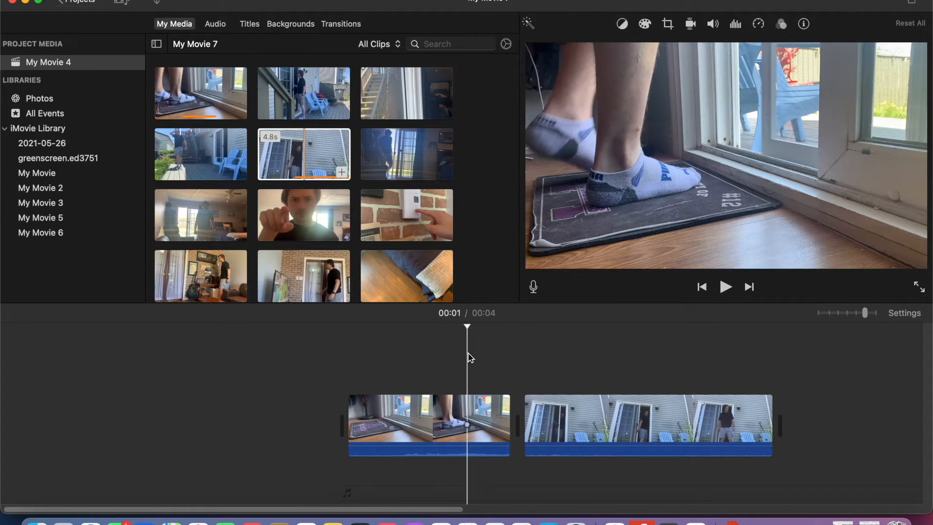
click(723, 289)
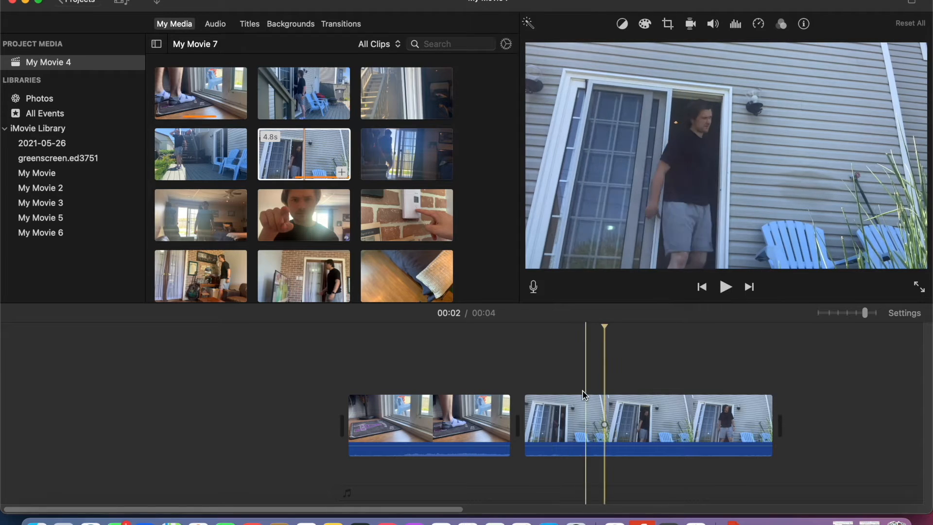
drag(524, 415, 542, 415)
click(488, 380)
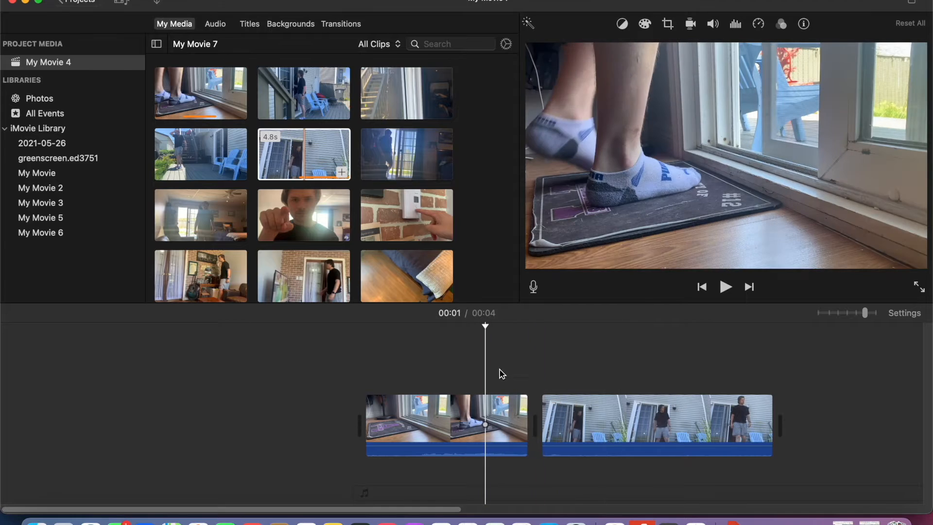
click(727, 295)
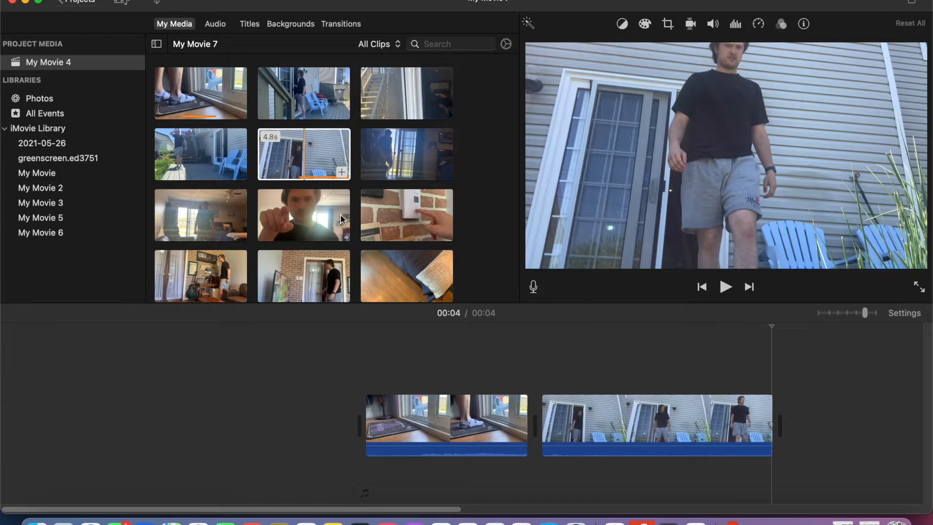
Step: Append the 14.1 s deck clip and match the action by trimming its start and the end of the sliding-door clip
drag(212, 157, 800, 421)
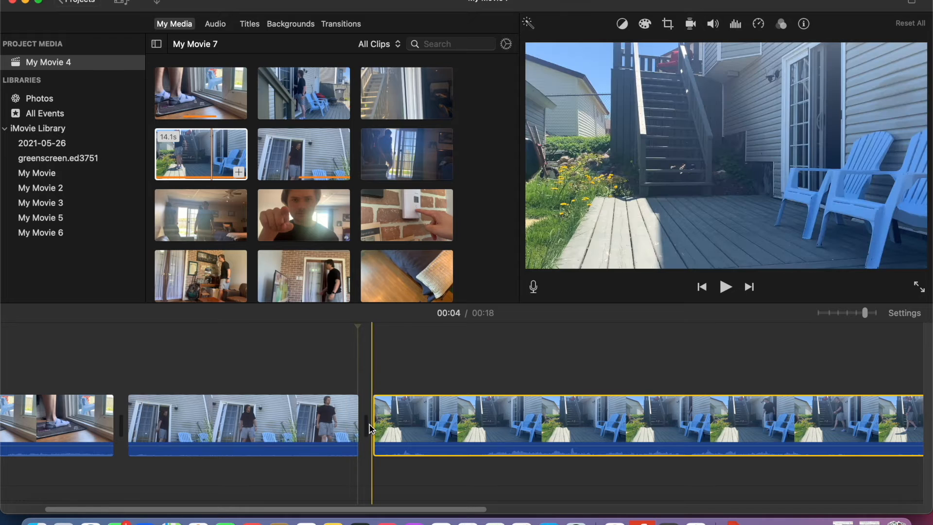
drag(390, 422, 791, 446)
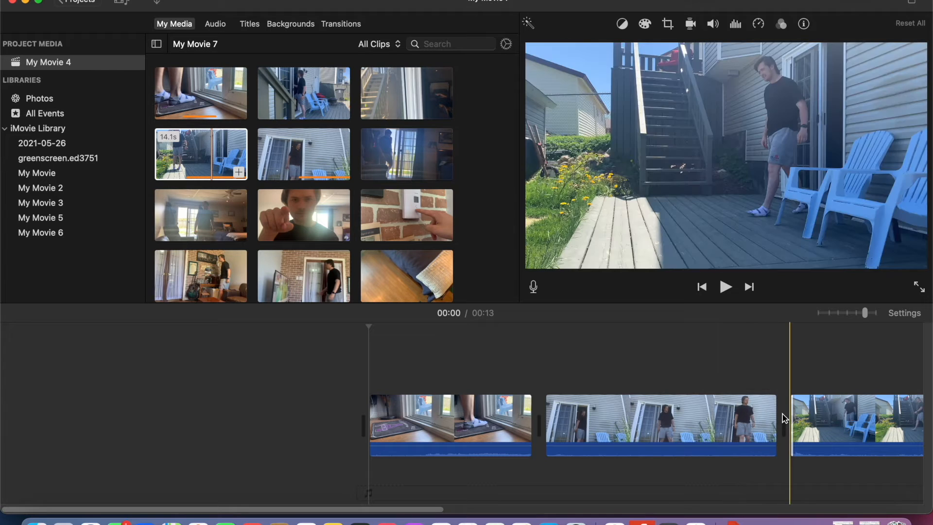
drag(776, 413, 795, 424)
click(701, 374)
click(726, 287)
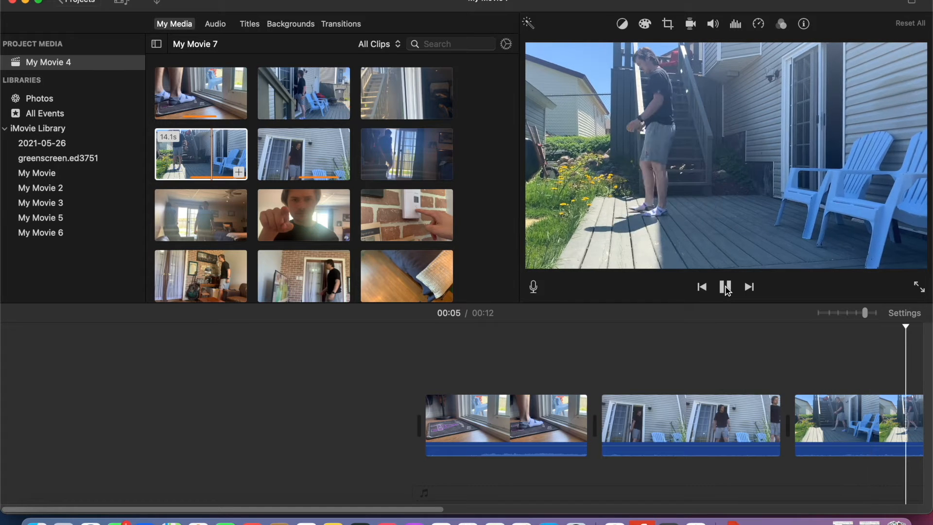
click(726, 287)
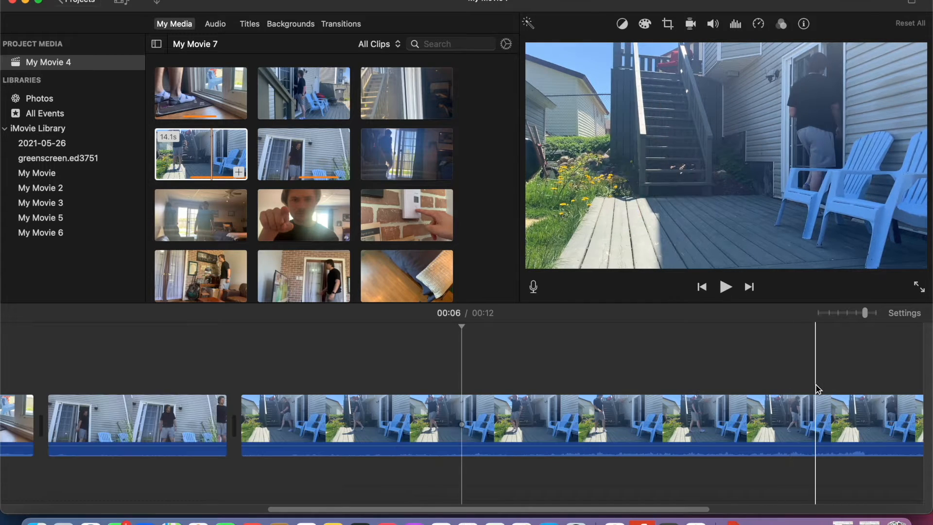
Step: Trim the deck clip's end so the movie runs about 9 s, and append the 5.5 s clip filmed beside the stair railing
scroll(820, 431, right, 5)
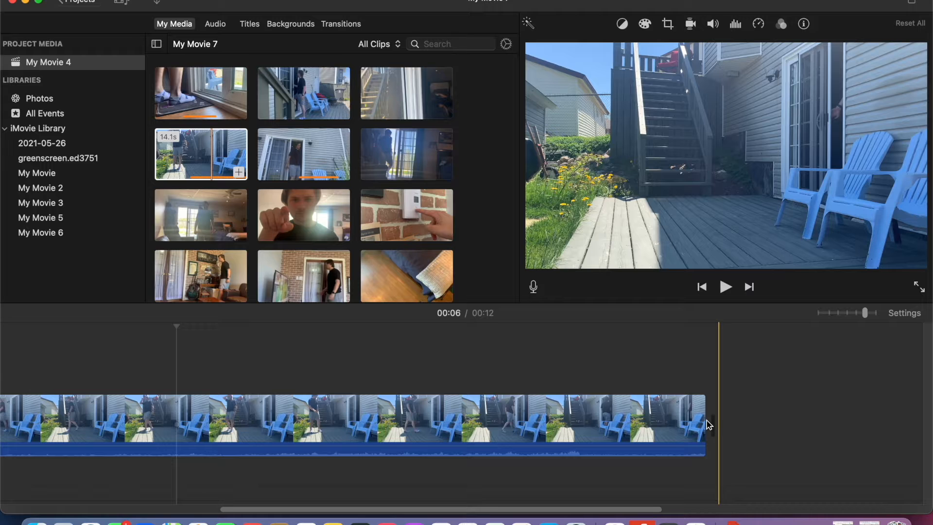
drag(704, 421, 429, 419)
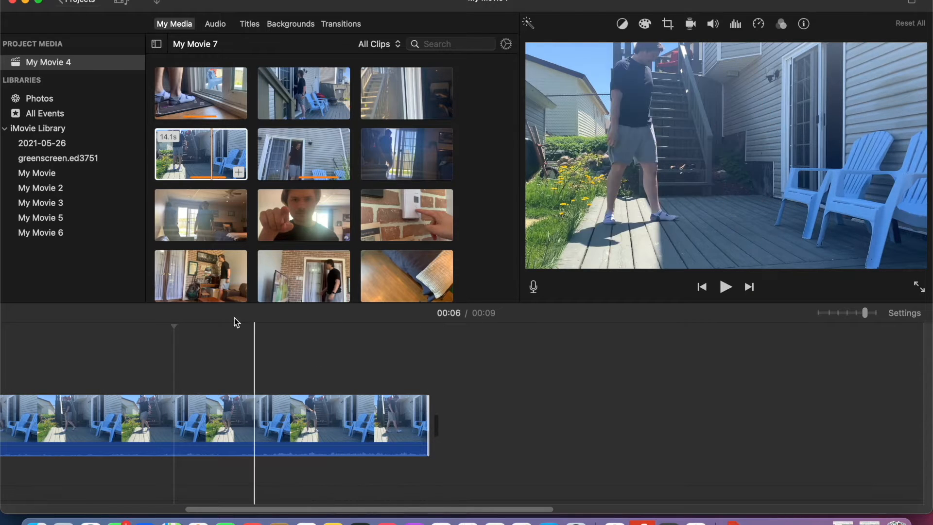
drag(317, 93, 601, 432)
Step: Play across the cut from the deck clip to the railing clip and extend the railing clip's start to about 4.3 s long
click(481, 371)
click(725, 288)
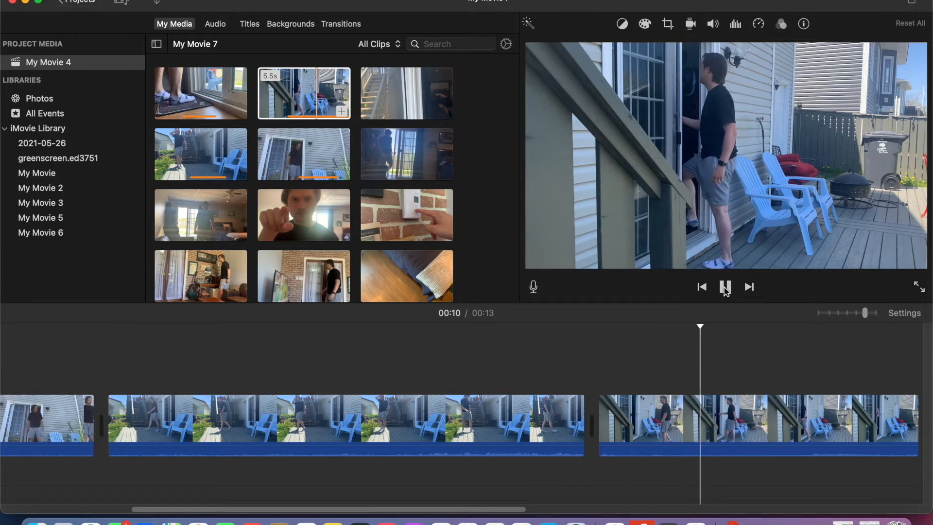
click(725, 287)
drag(599, 425, 540, 413)
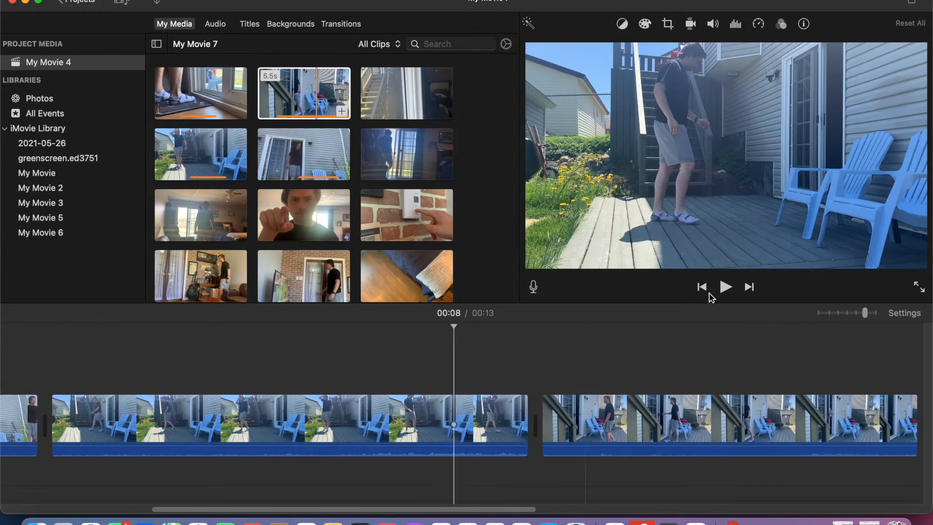
Step: Replay the cut into the railing clip, fine-tune that clip's start point slightly, and play the result
click(725, 287)
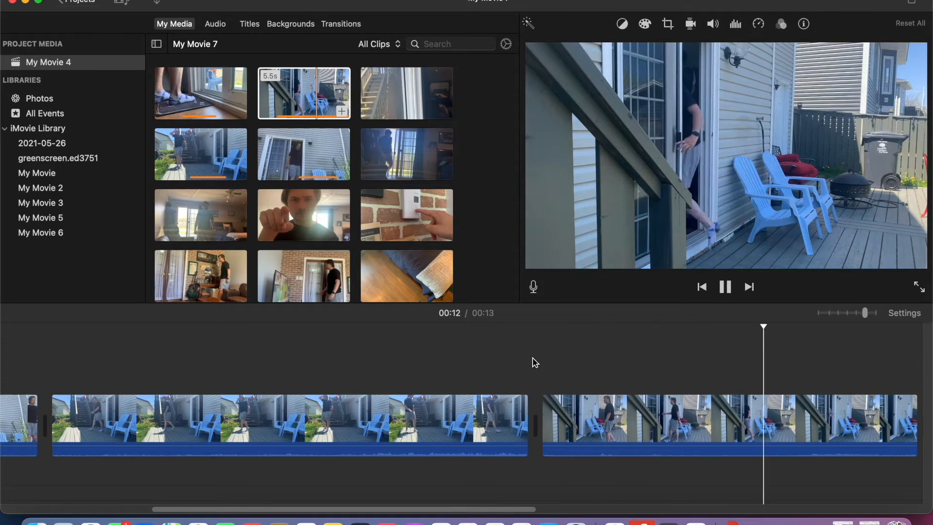
click(500, 370)
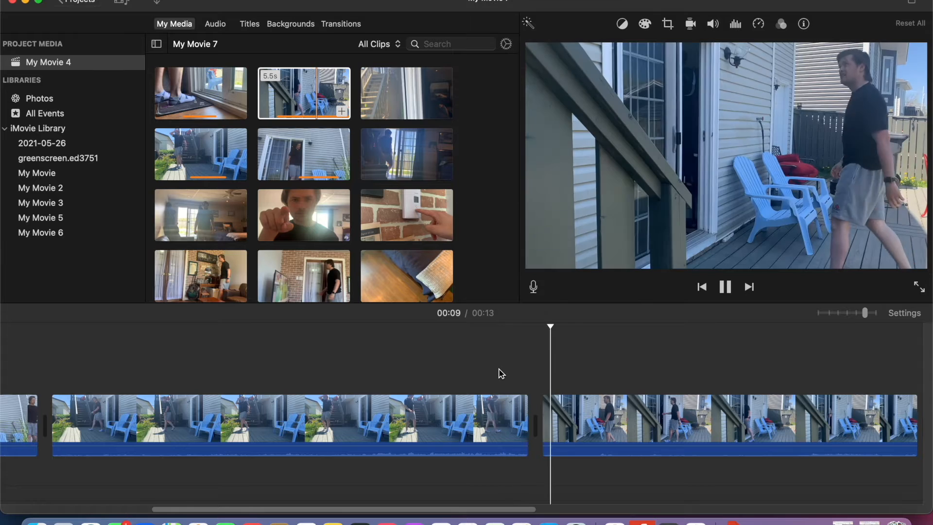
click(465, 359)
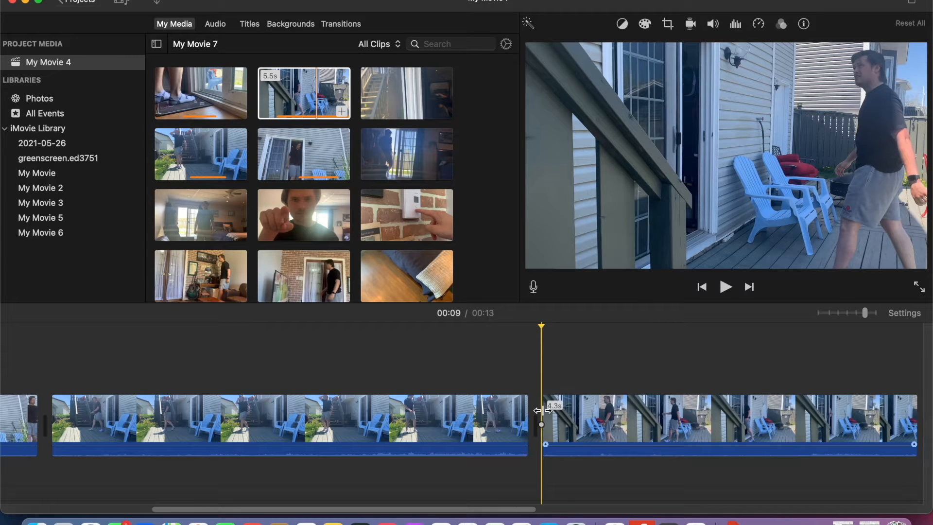
mouse_move(541, 410)
mouse_down()
mouse_move(556, 410)
mouse_move(539, 407)
mouse_up()
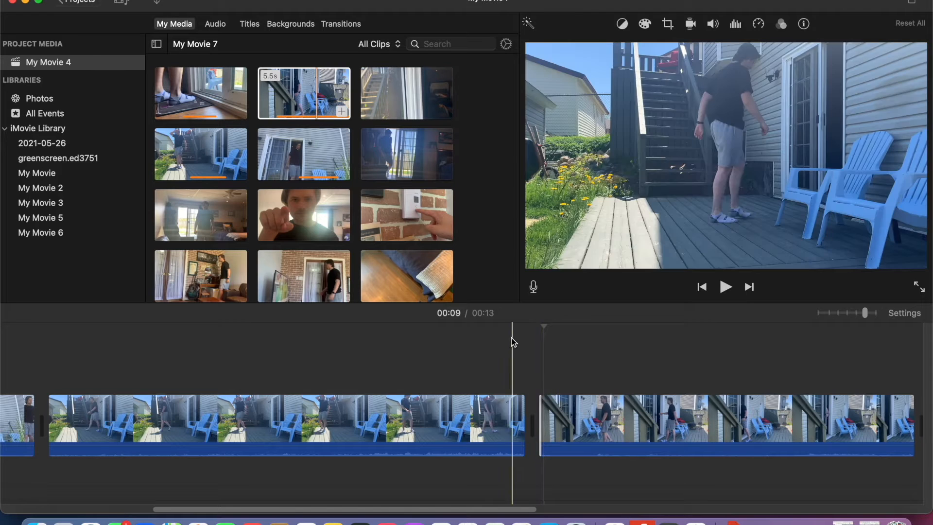
click(724, 290)
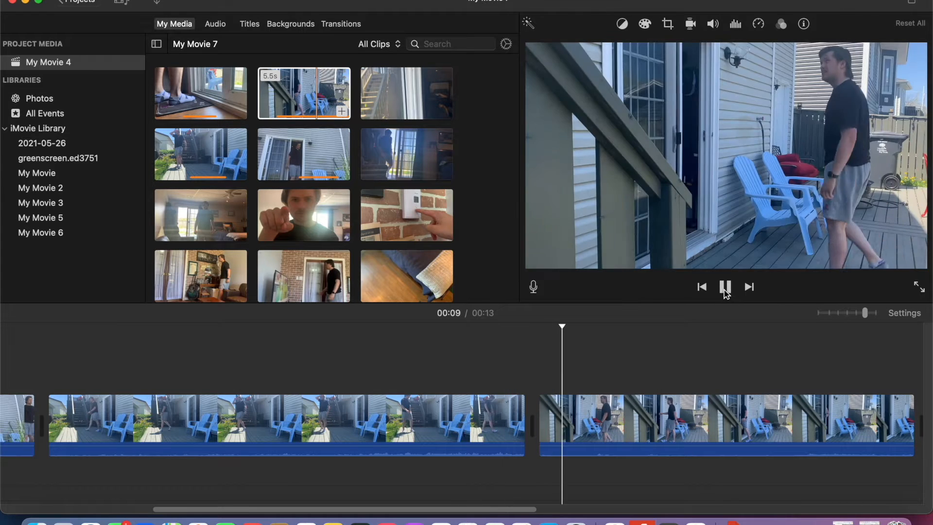
click(339, 369)
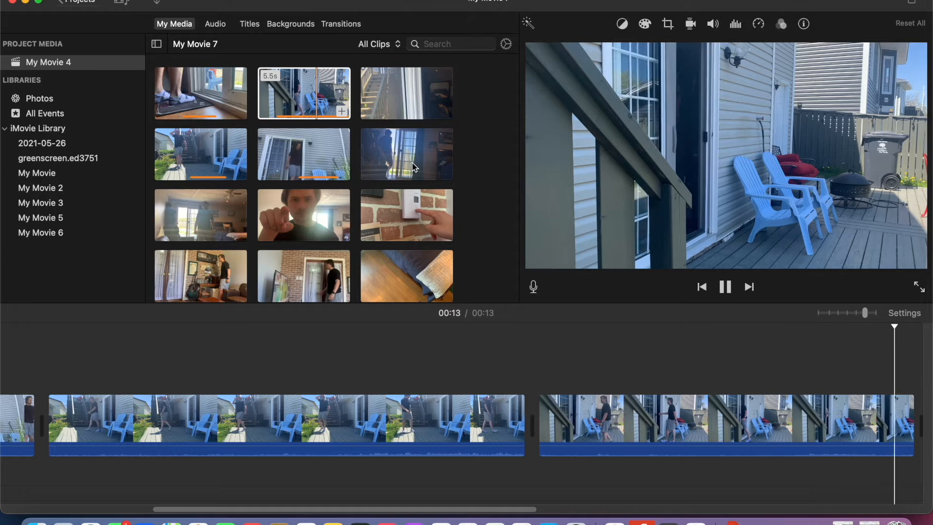
Step: Trim the railing clip's end to about 2 s, append the 2.3 s indoor doorway clip with its start trimmed to leave 1.5 s, and play
scroll(702, 413, right, 10)
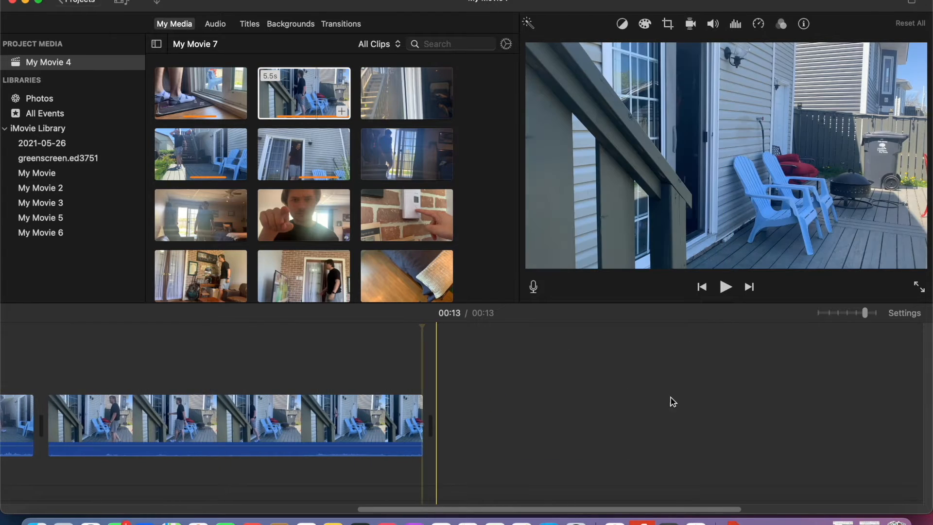
drag(385, 160, 208, 409)
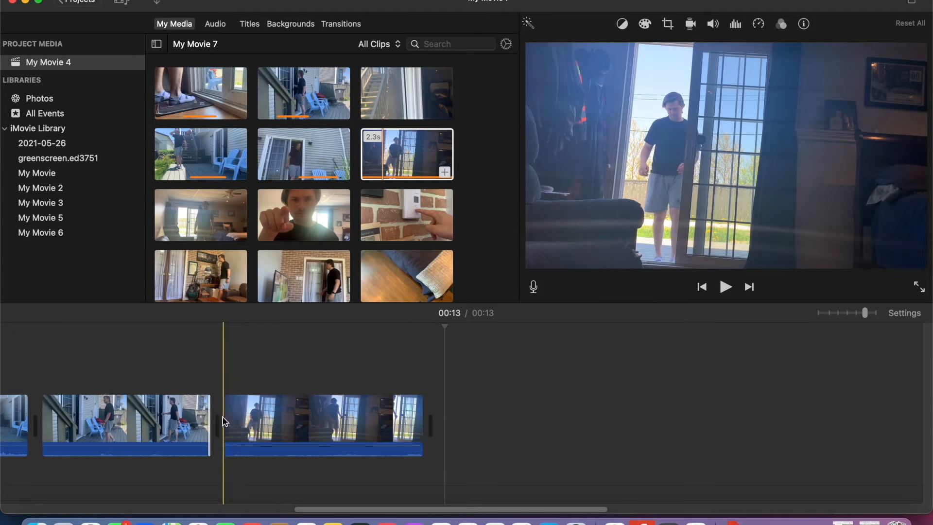
drag(224, 416, 298, 420)
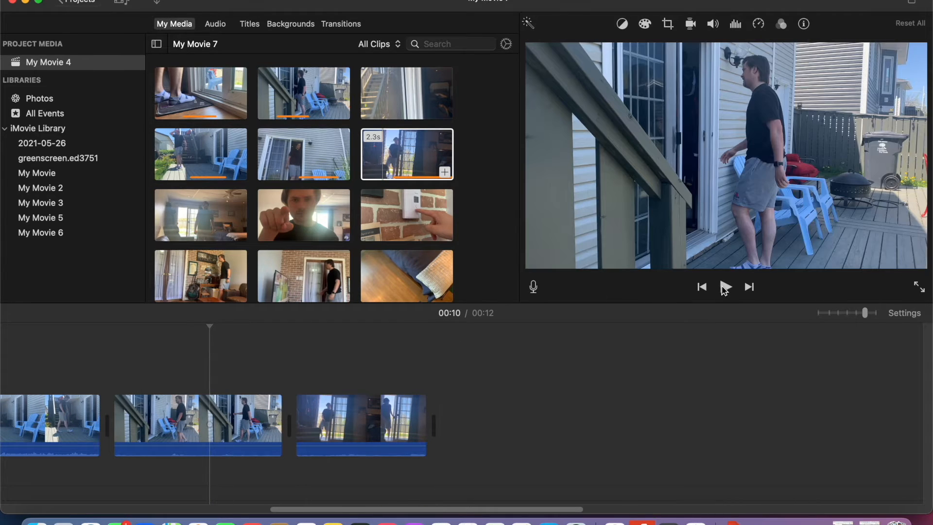
click(725, 287)
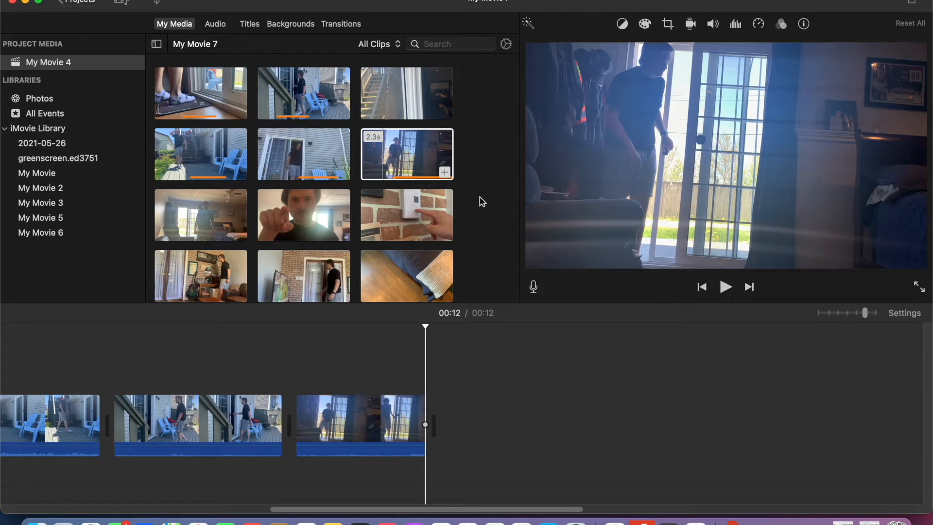
Step: Append the 7.8 s door-frame close-up with the outdoor stairs, play into it, and trim its start to leave 5.7 s
drag(394, 93, 466, 427)
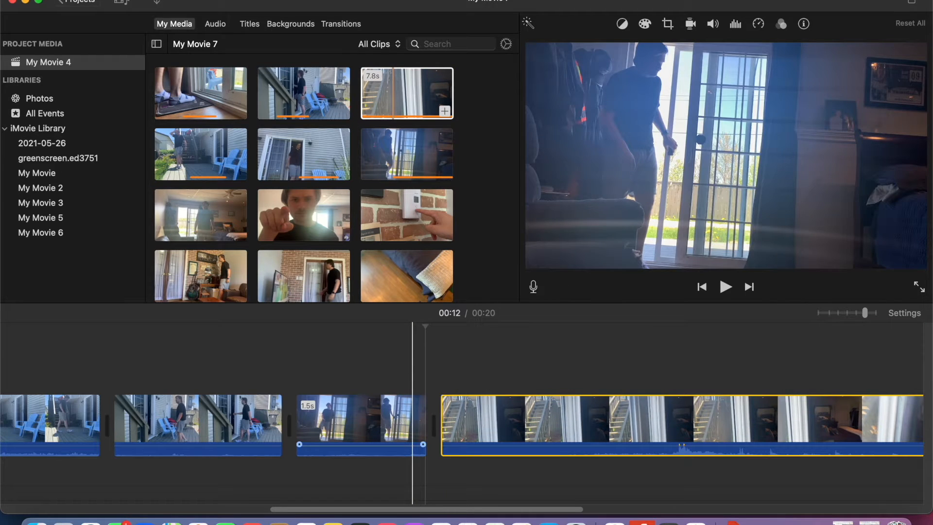
scroll(156, 371, left, 10)
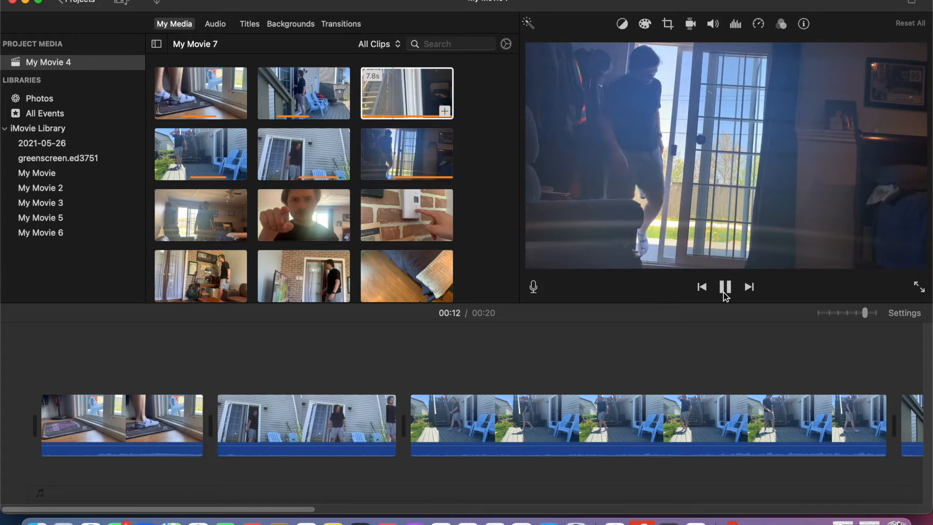
click(724, 294)
scroll(743, 409, right, 2)
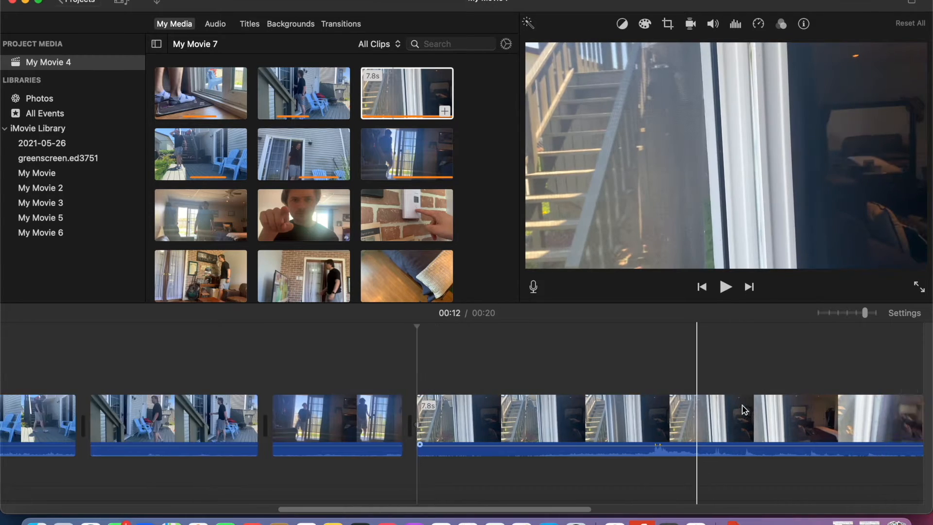
scroll(743, 409, left, 4)
drag(509, 424, 696, 418)
scroll(815, 417, right, 10)
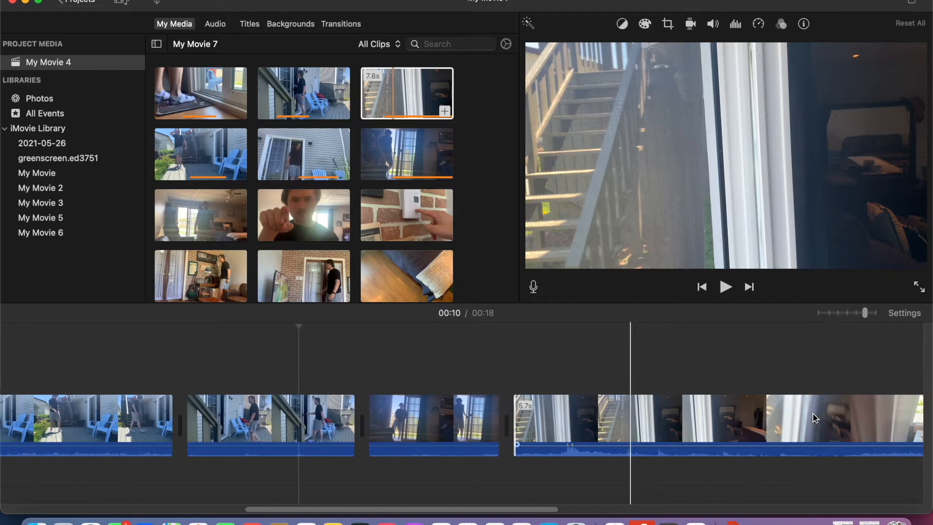
Step: Trim the end of the door-frame close-up so the clip runs about 1 s, checking the cut in playback
scroll(815, 418, right, 1)
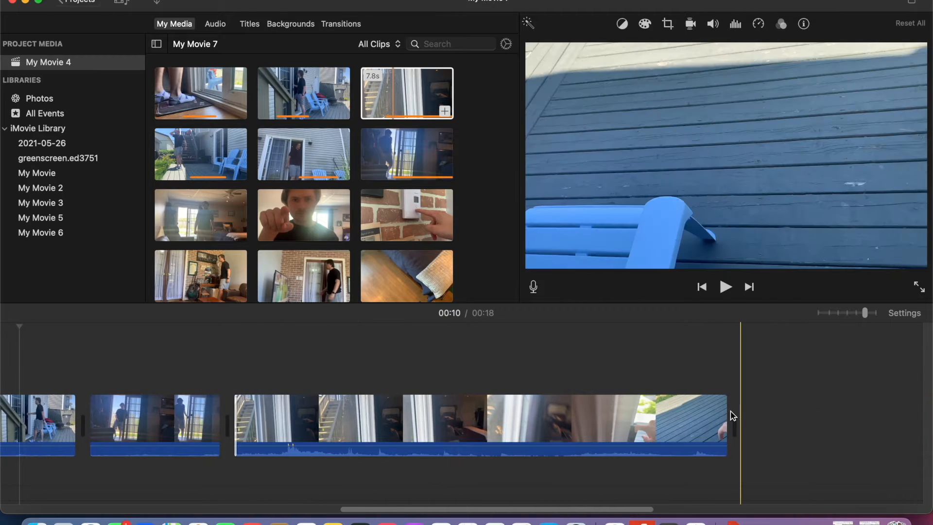
drag(690, 411, 301, 408)
click(108, 362)
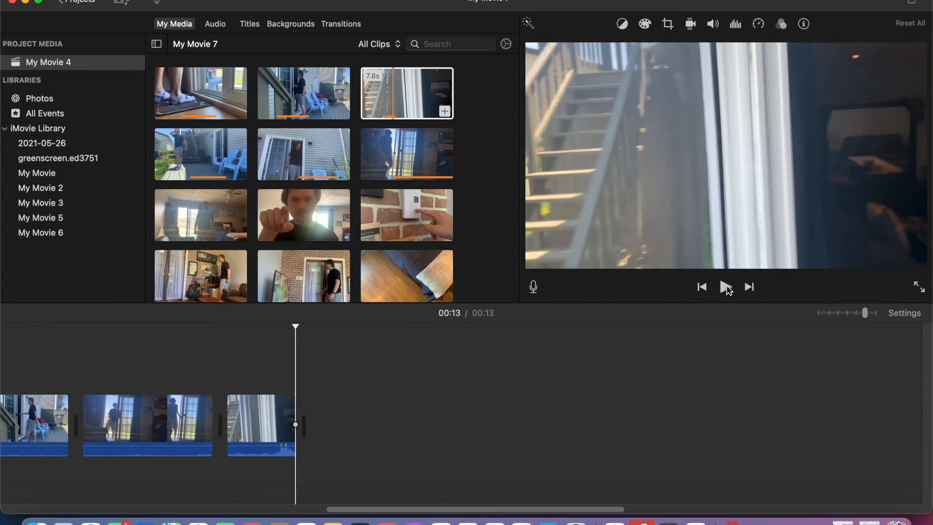
drag(294, 408, 311, 403)
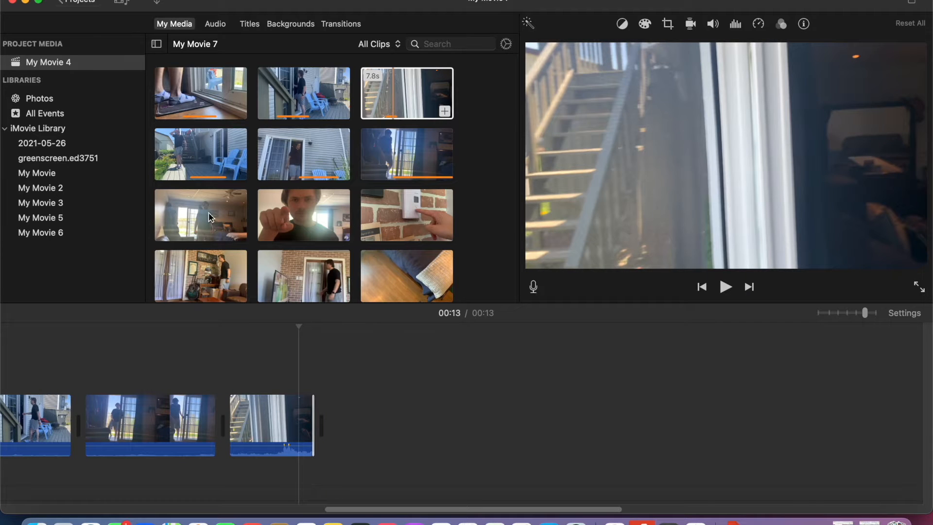
Step: Append and play the 3.1 s living-room clip, and add the thermostat still photo after it
drag(210, 217, 340, 425)
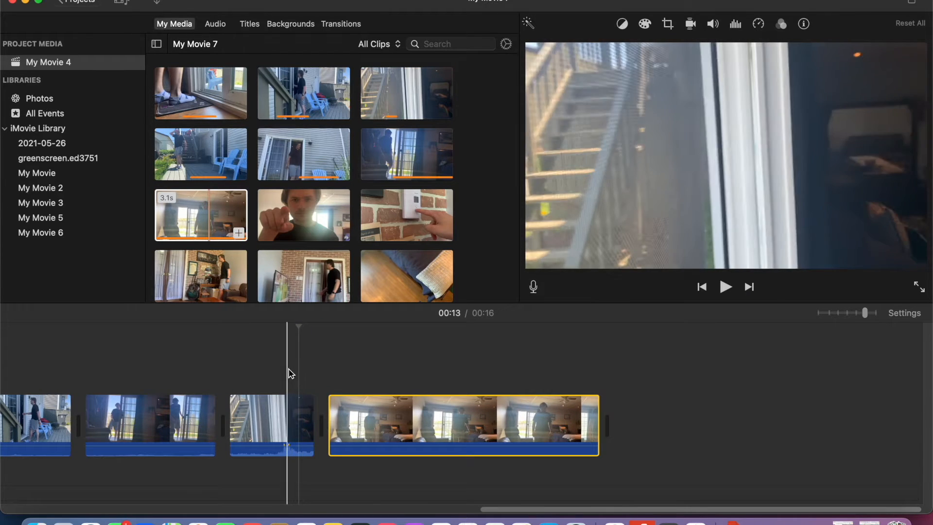
click(725, 288)
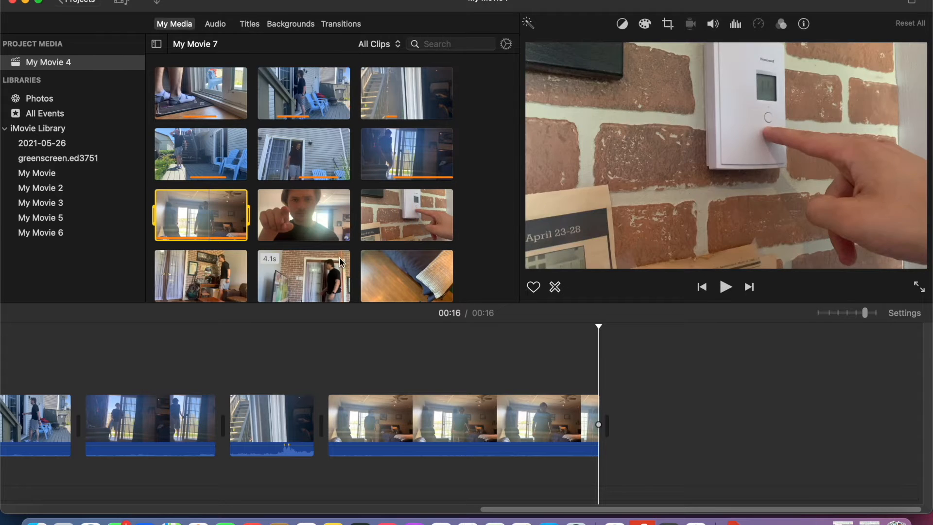
scroll(339, 269, down, 5)
drag(313, 204, 646, 431)
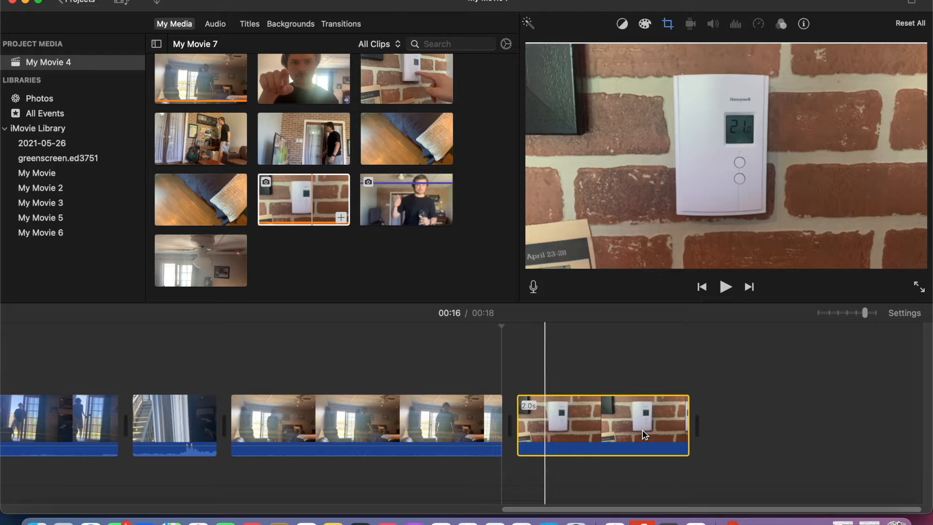
Step: Append the 1.0 s finger-pointing clip followed by the 6.9 s clip of the finger on the thermostat
scroll(419, 204, up, 3)
scroll(420, 208, up, 1)
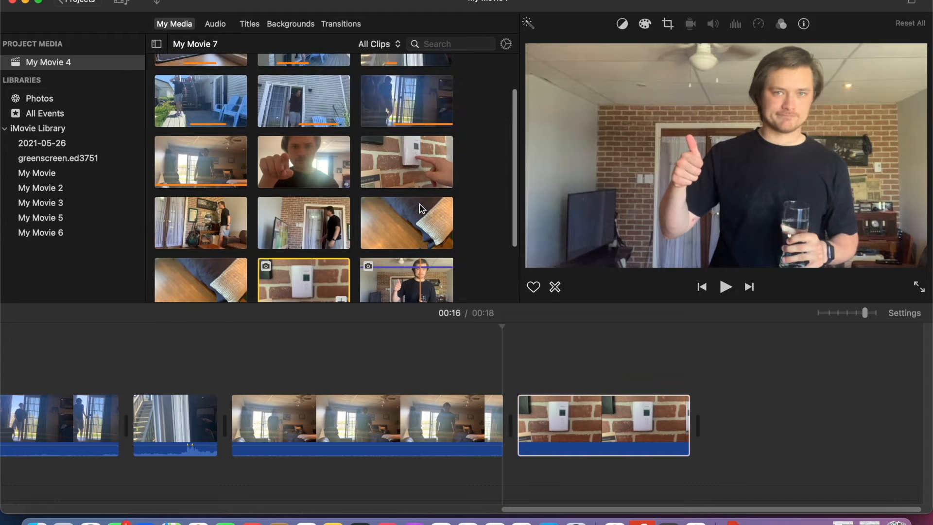
drag(288, 176, 729, 422)
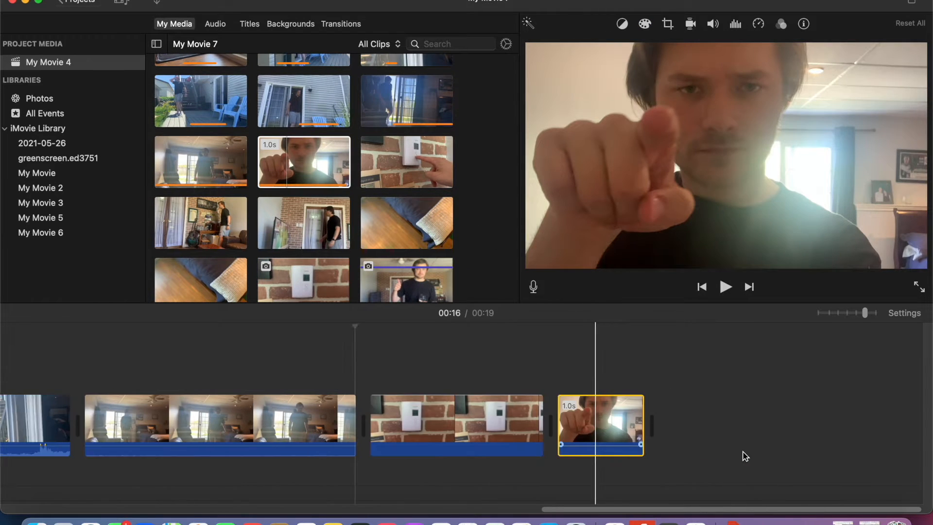
drag(427, 173, 746, 427)
Step: Play through the thermostat shots and trim the finger-on-thermostat clip at its start and end to about 2.5 s
click(285, 337)
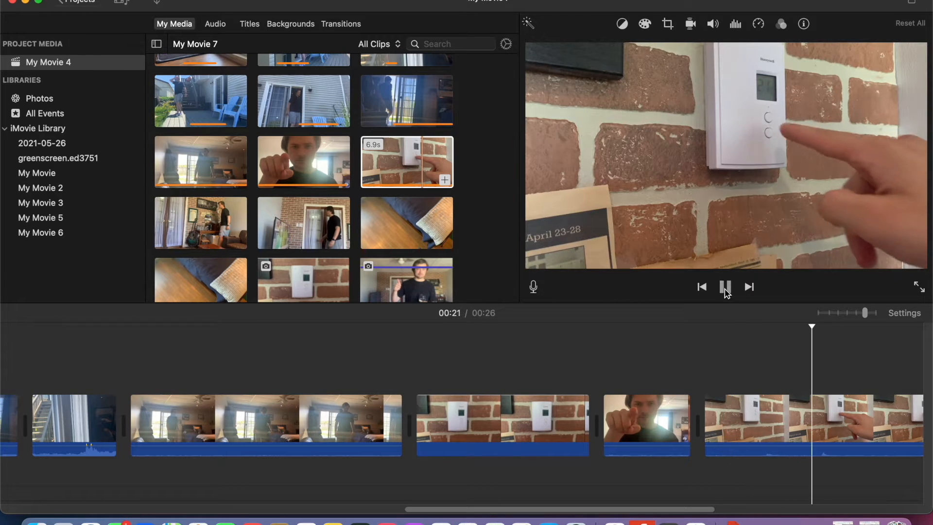
click(725, 288)
drag(705, 426, 807, 424)
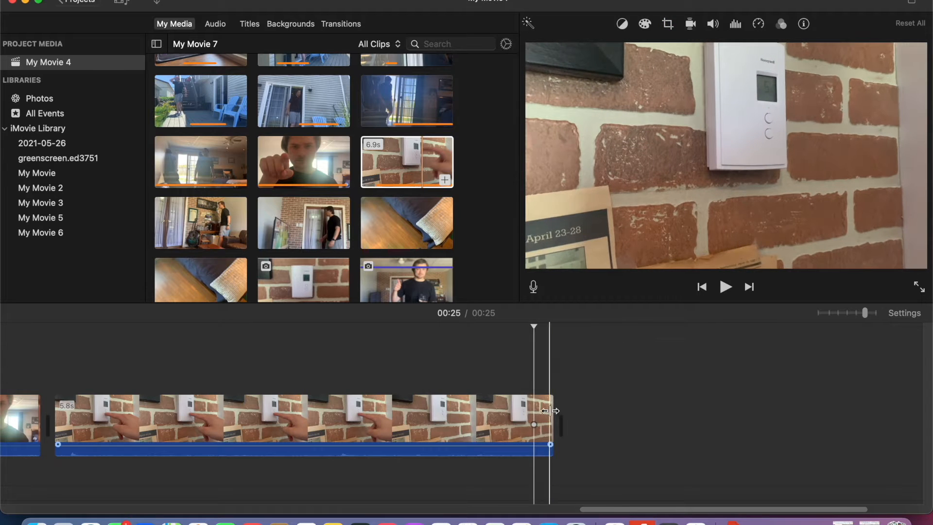
drag(553, 411, 322, 413)
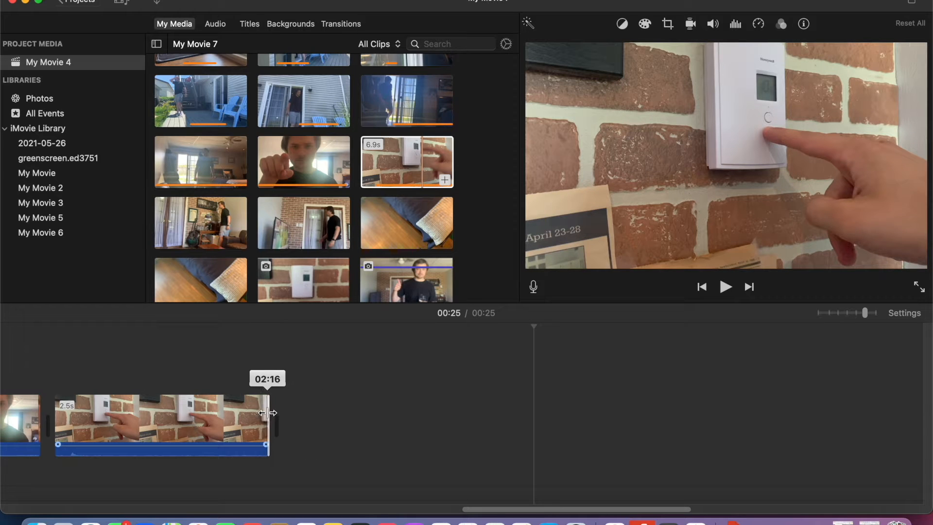
drag(267, 412, 267, 412)
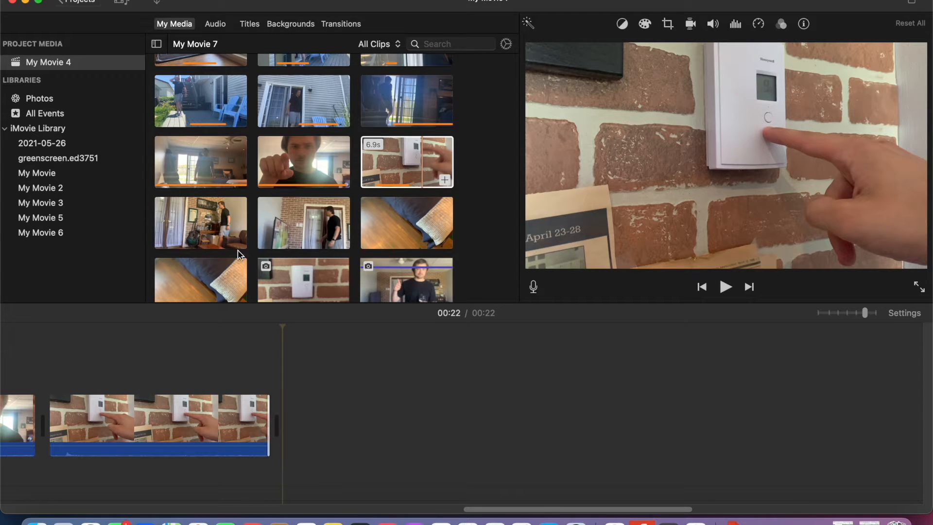
Step: Append the 3.6 s clip walking past the guitar and the 4.1 s clip at the curtained doors, and play across their cut
drag(217, 232, 317, 389)
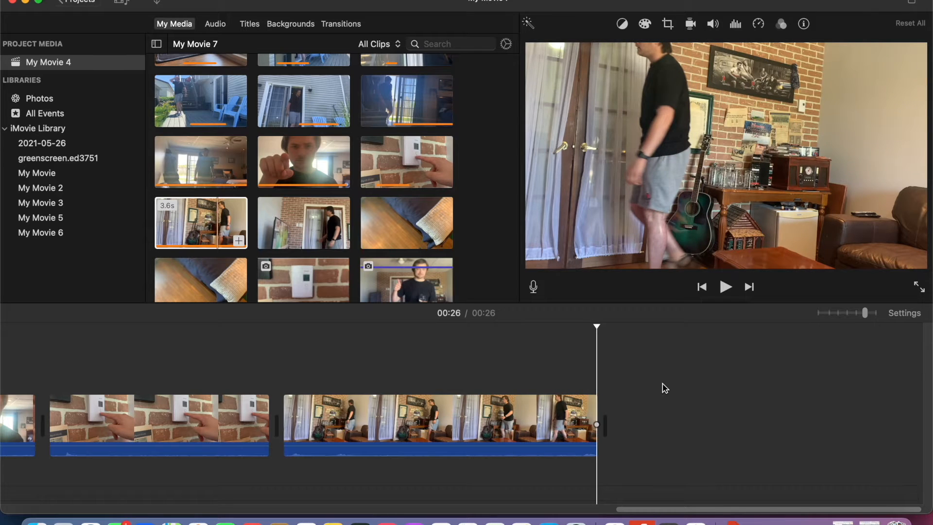
drag(289, 215, 648, 438)
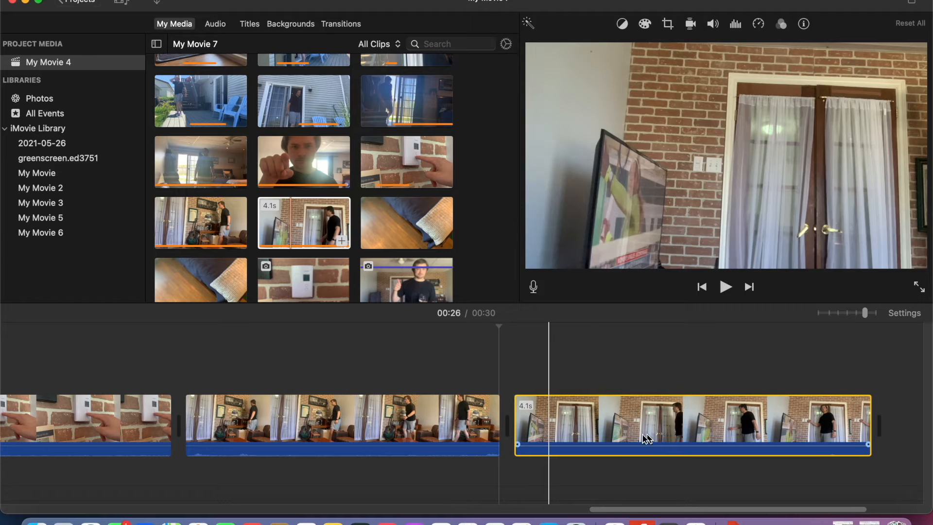
click(464, 360)
click(724, 292)
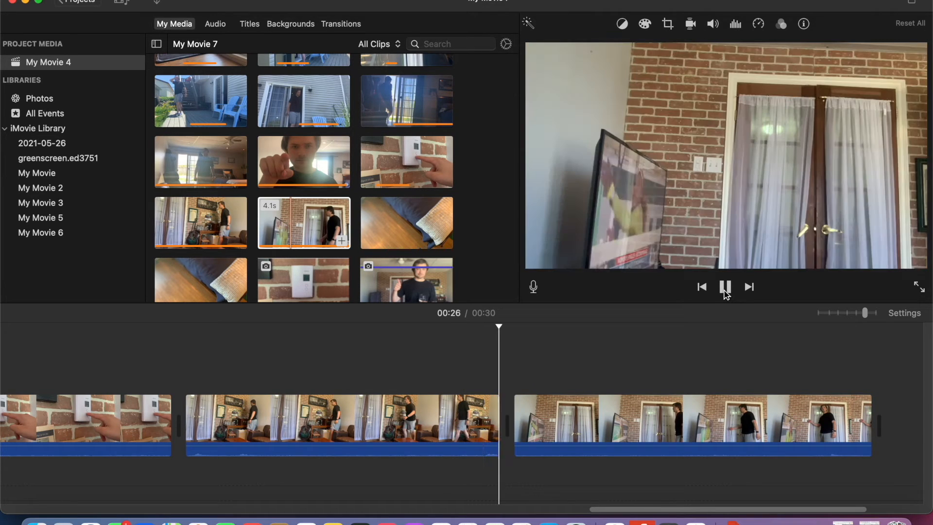
click(724, 292)
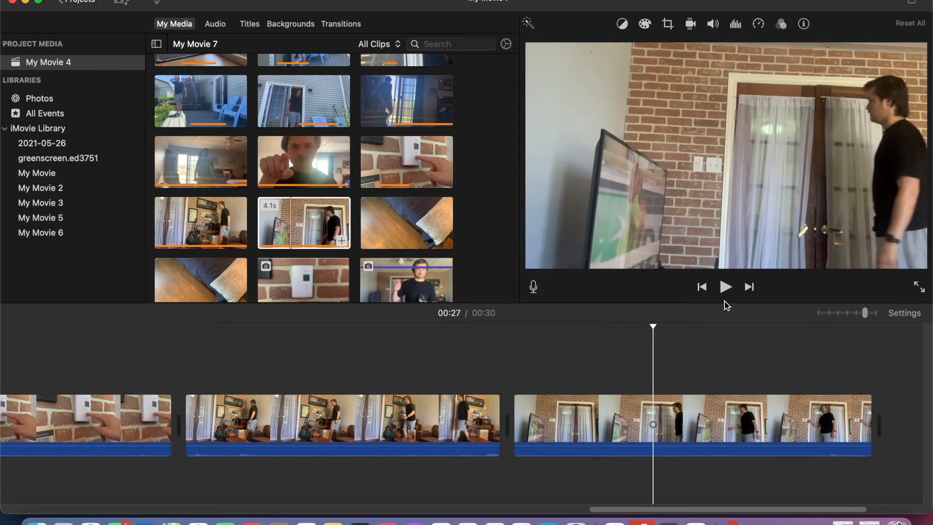
Step: Trim the curtained-door clip's start in two passes to about 2 s long, replaying the cut after each trim
drag(514, 414, 669, 421)
click(551, 372)
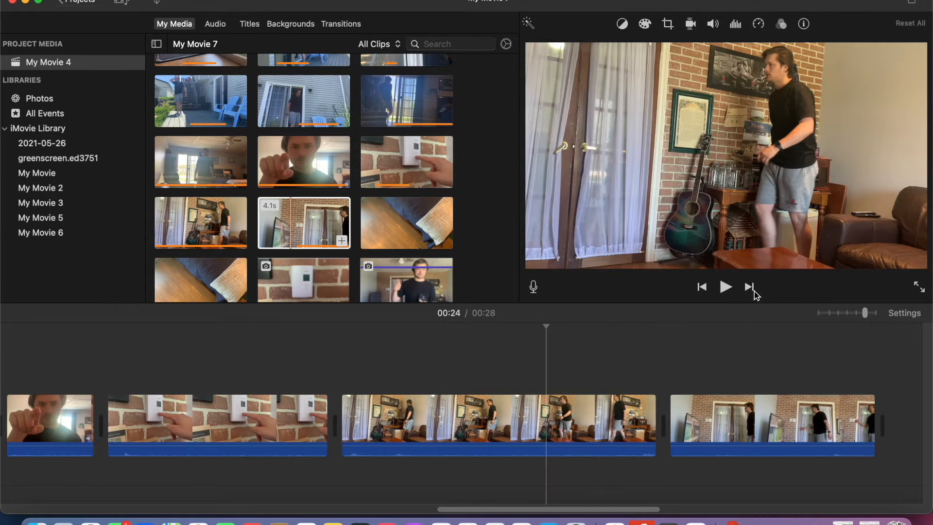
click(725, 288)
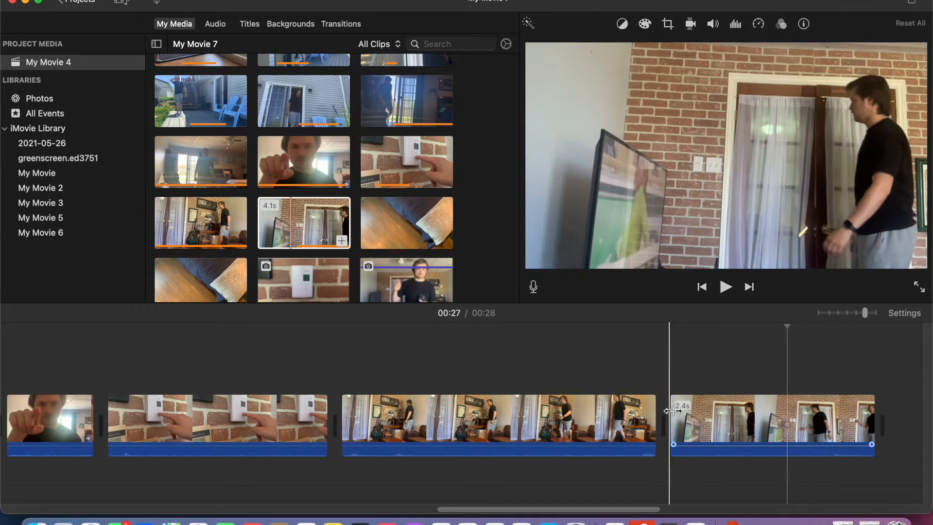
drag(670, 411, 704, 409)
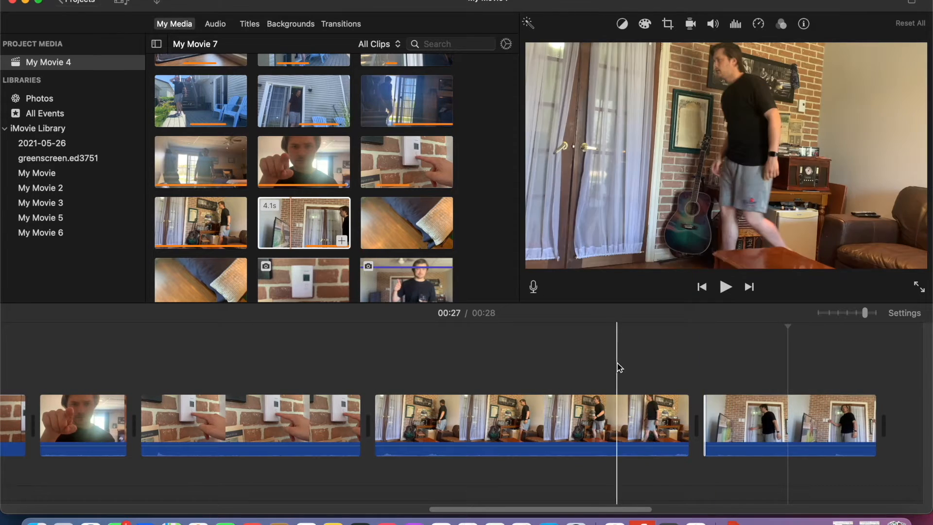
click(726, 287)
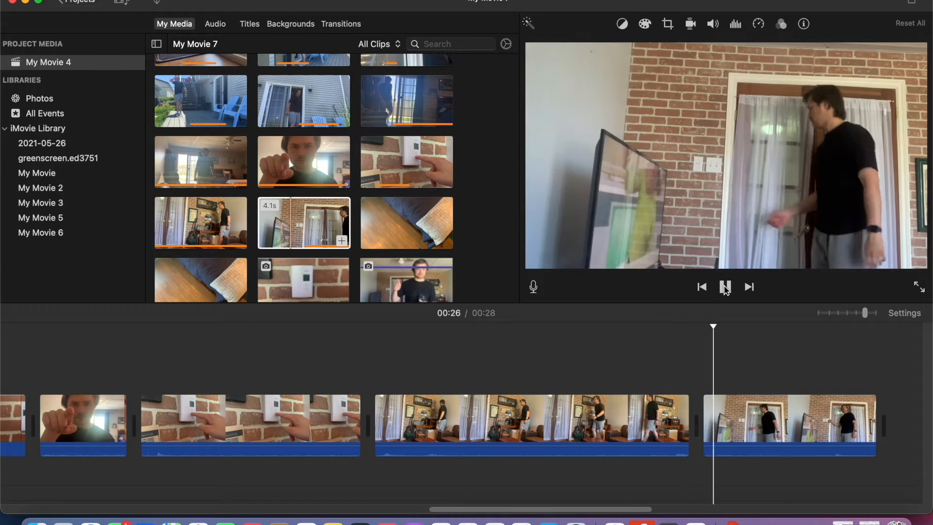
Step: Extend the curtained-door clip's start back to about 2.6 s long and replay the cut to match the walking motion
drag(705, 413, 670, 410)
click(601, 374)
click(724, 288)
click(724, 288)
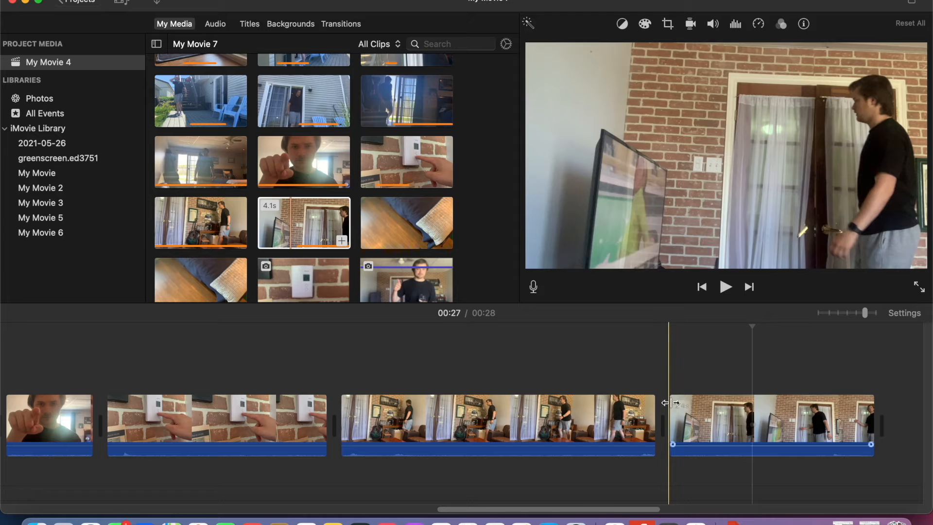
drag(670, 411, 647, 406)
click(581, 378)
click(725, 287)
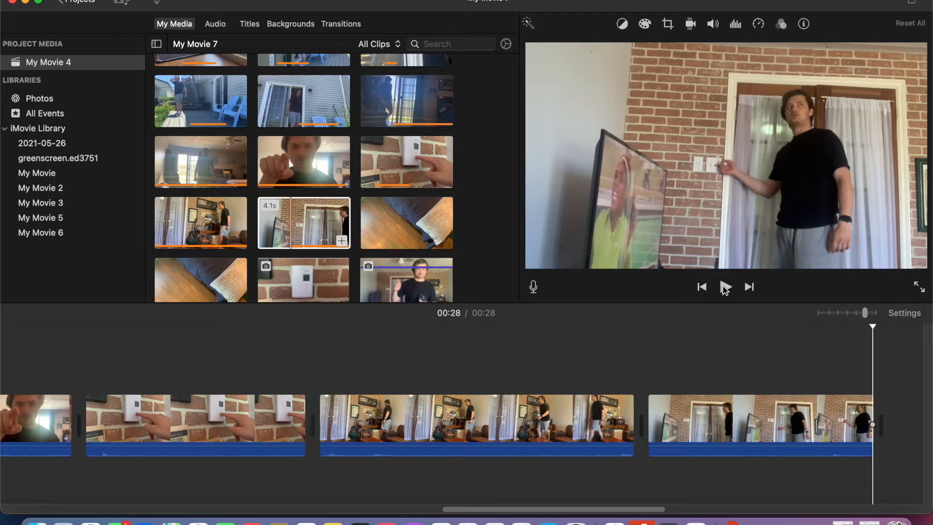
Step: Append the 2.5 s wood-floor and couch clip, trim its start to leave 1.6 s, and play across the cut
scroll(417, 235, down, 3)
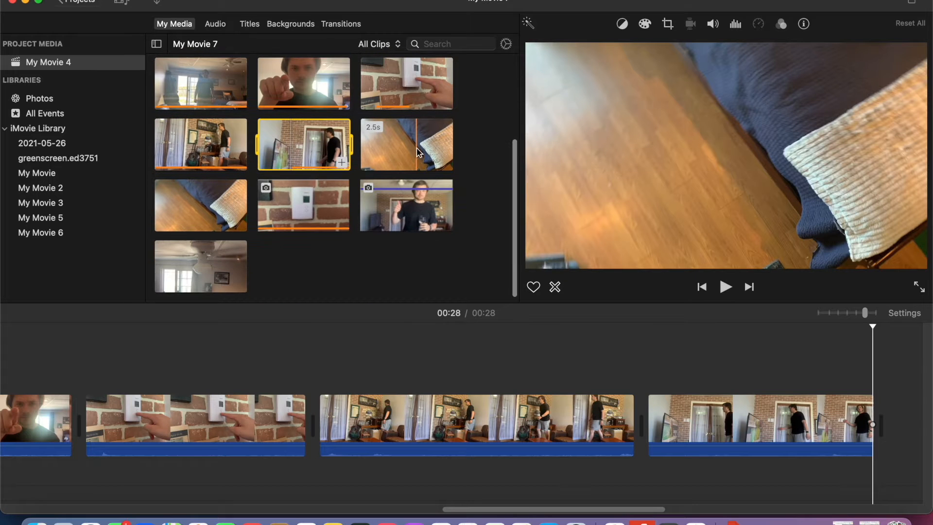
drag(679, 318, 899, 427)
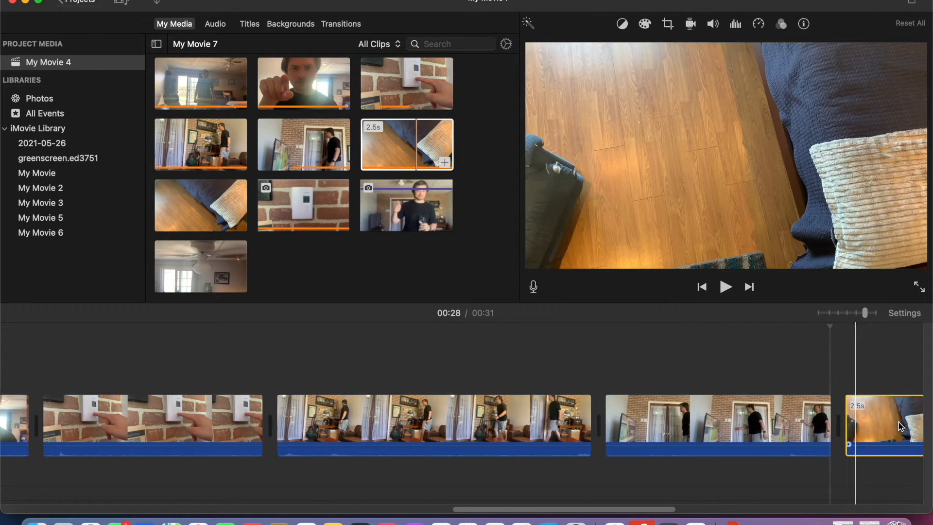
click(566, 402)
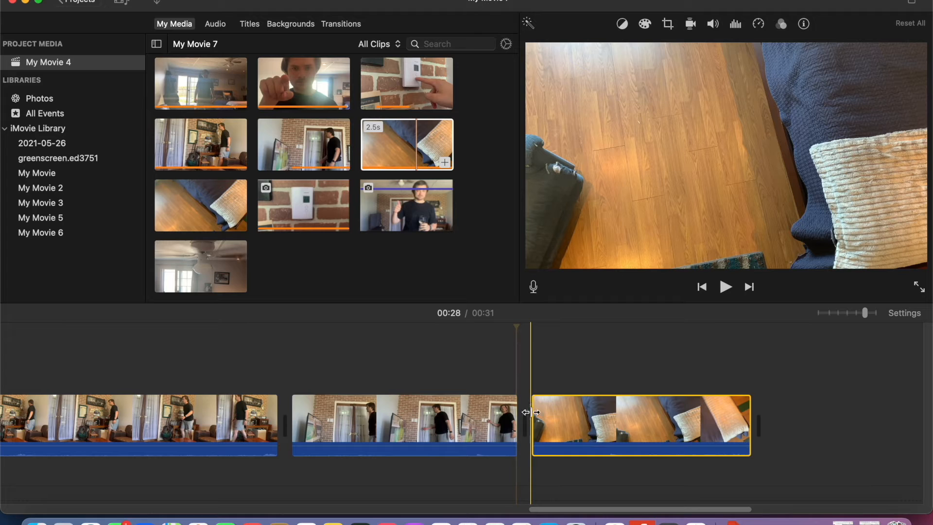
drag(527, 412, 613, 420)
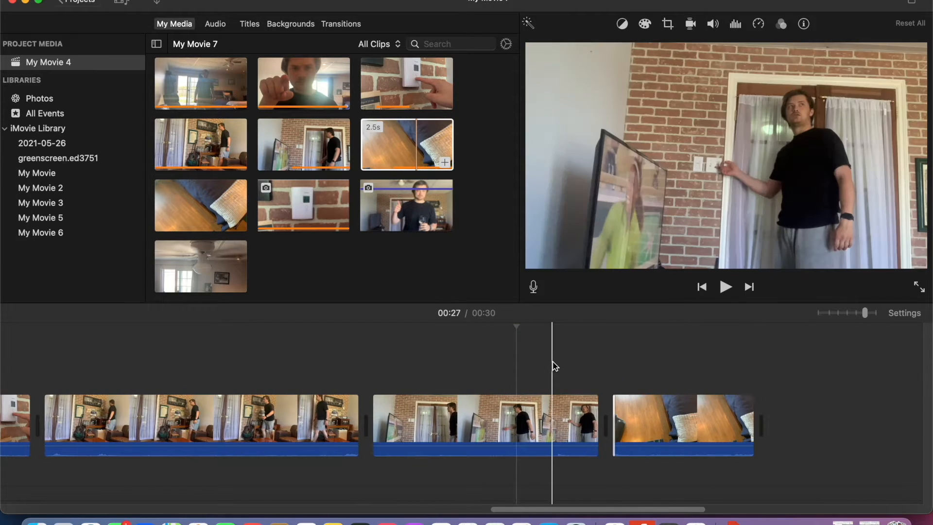
click(730, 288)
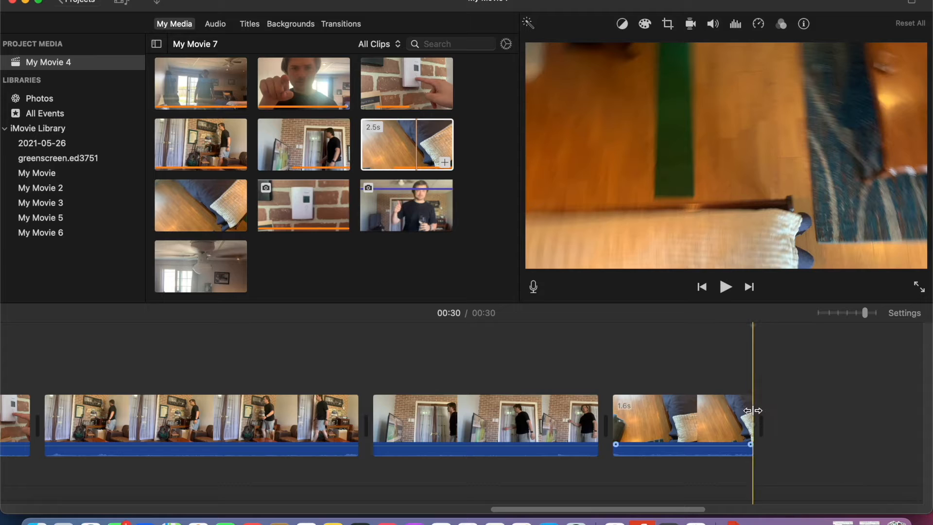
Step: Shave a little off the wood-floor clip's end and append the 1.6 s ceiling-fan clip and the photo of the man in black
mouse_move(752, 410)
mouse_down()
mouse_move(730, 410)
mouse_move(738, 410)
mouse_up()
click(559, 352)
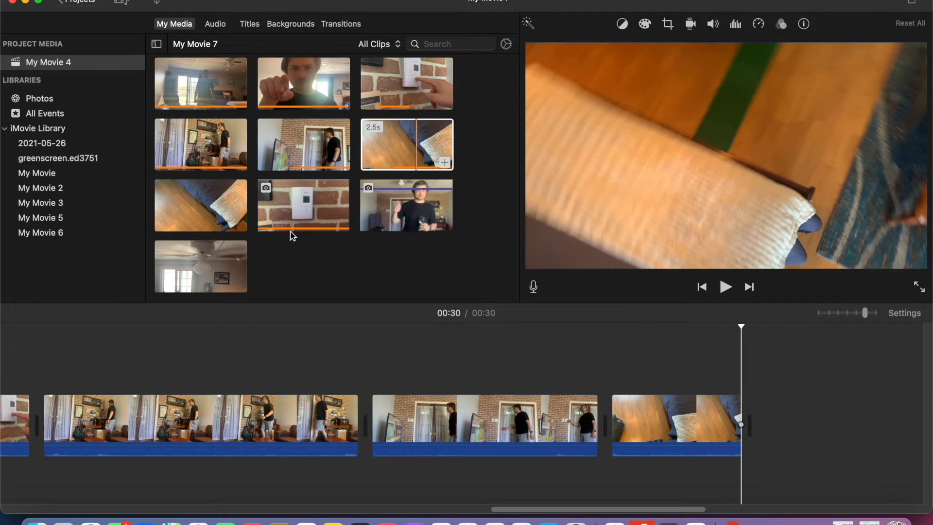
scroll(267, 239, down, 1)
drag(199, 266, 794, 424)
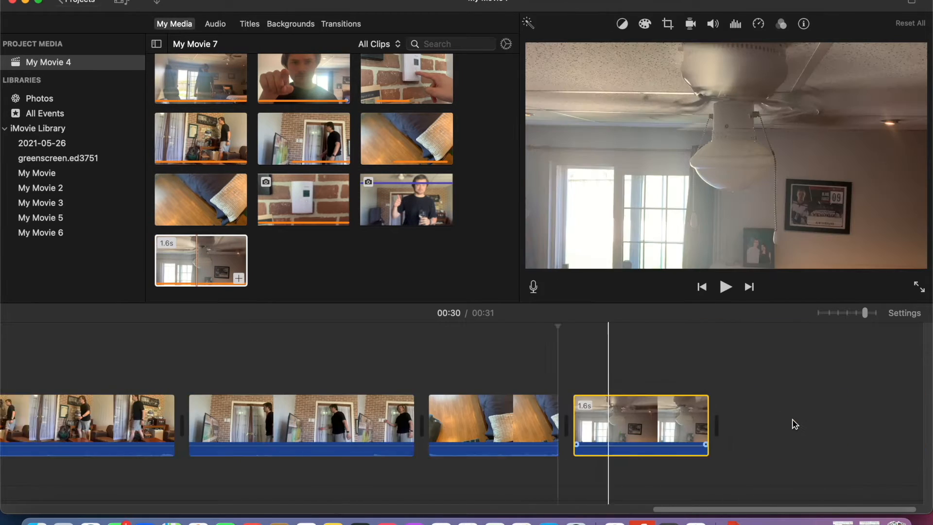
drag(427, 218, 738, 444)
Step: Play the whole assembled movie from the beginning to check how the cuts flow
scroll(273, 368, left, 10)
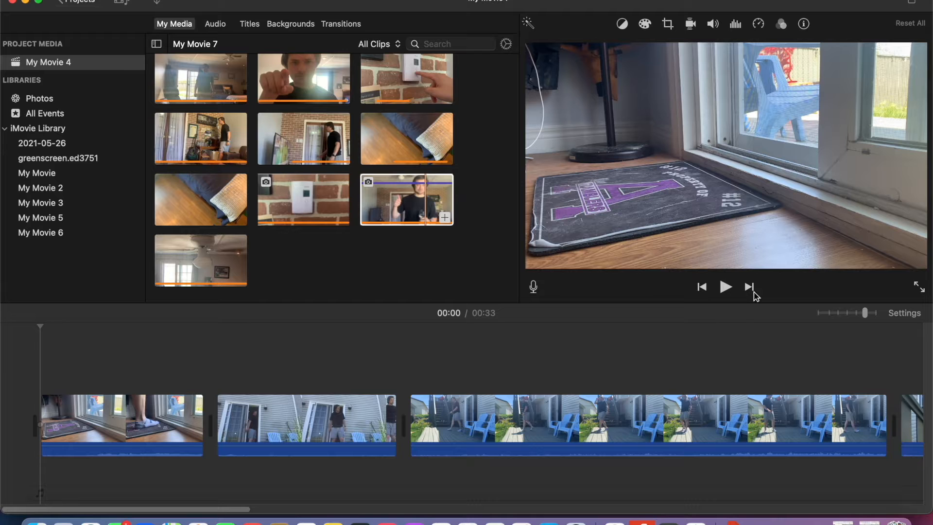
click(726, 287)
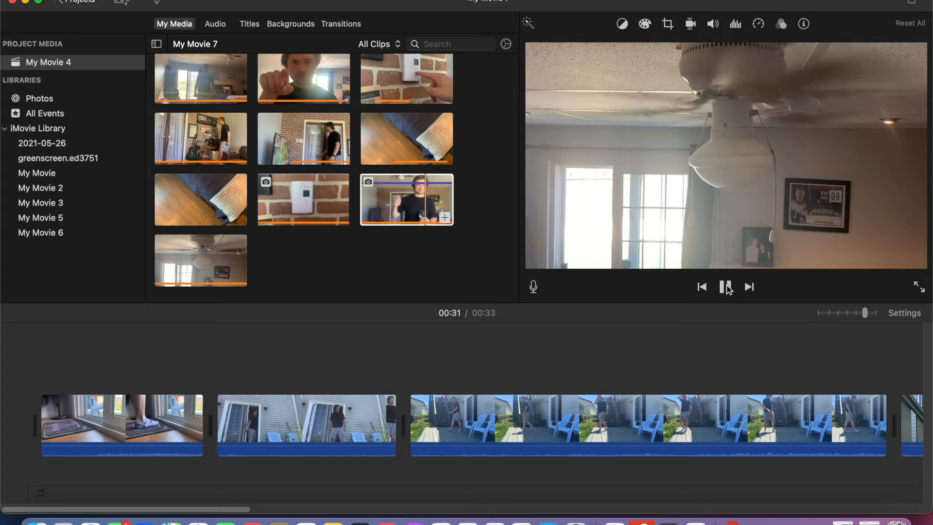
click(726, 286)
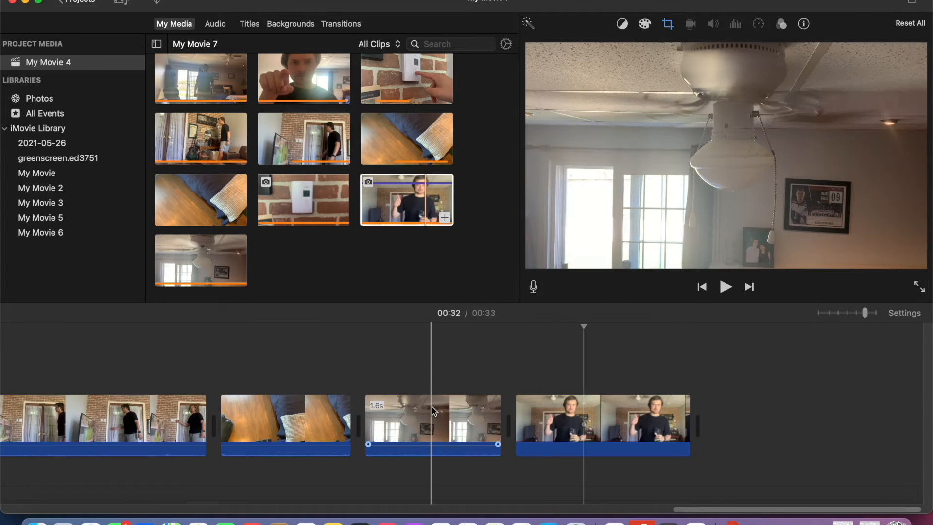
Step: Extend the doorway-exit clip's end, shorten the start of the following deck clip to 5.0 s, and replay the cut
scroll(432, 410, left, 10)
scroll(432, 410, right, 2)
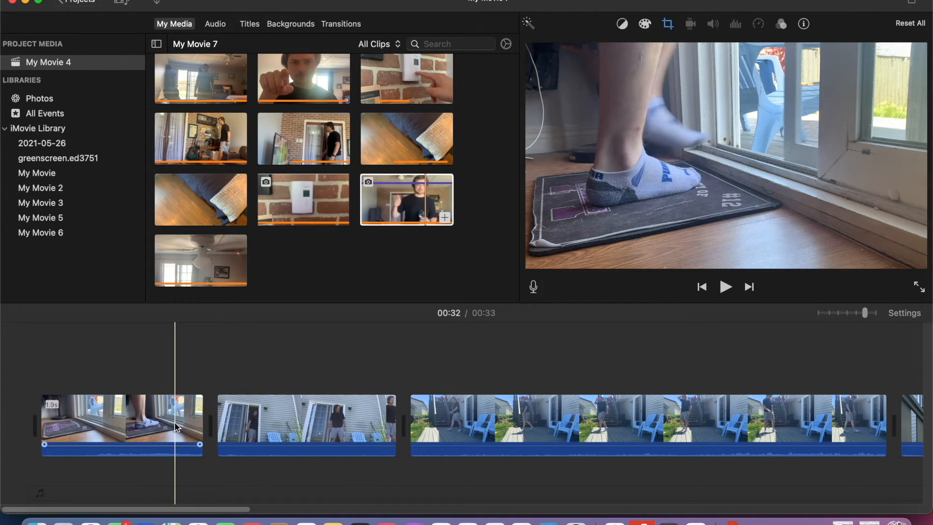
click(372, 421)
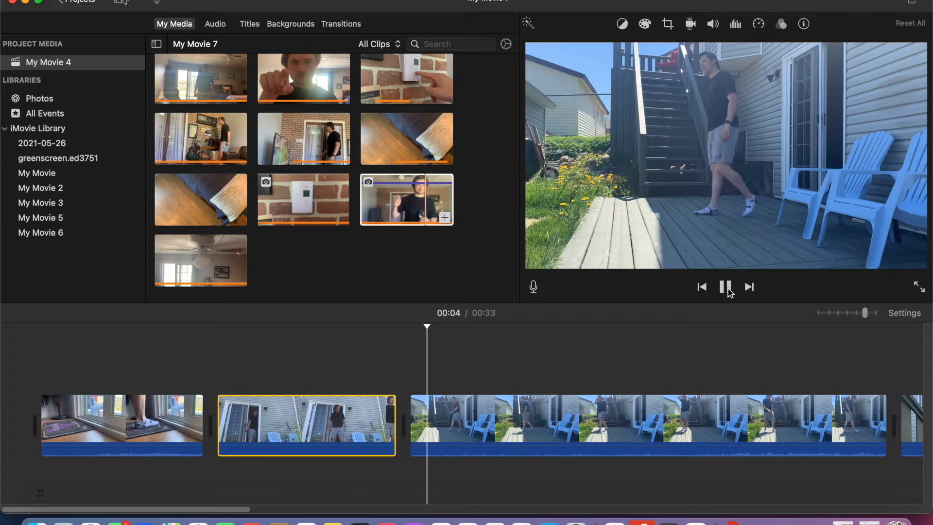
click(727, 289)
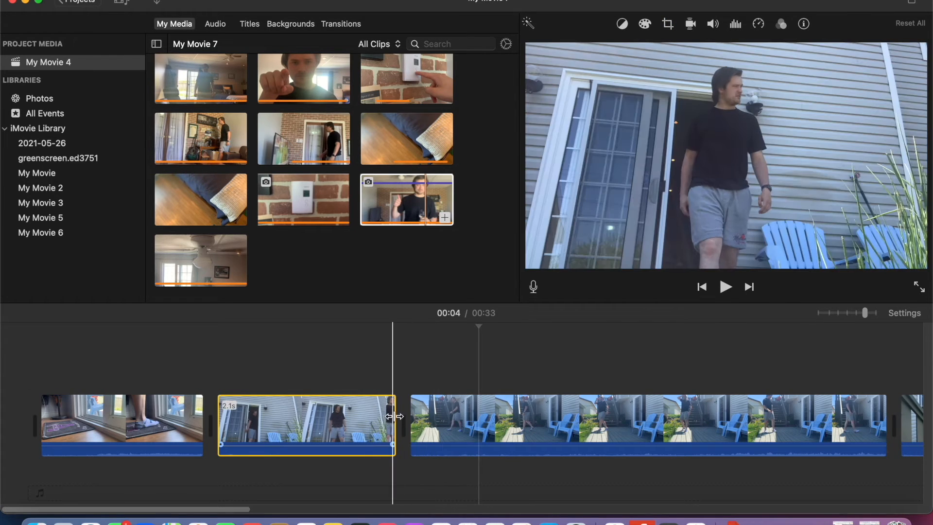
drag(394, 415, 513, 428)
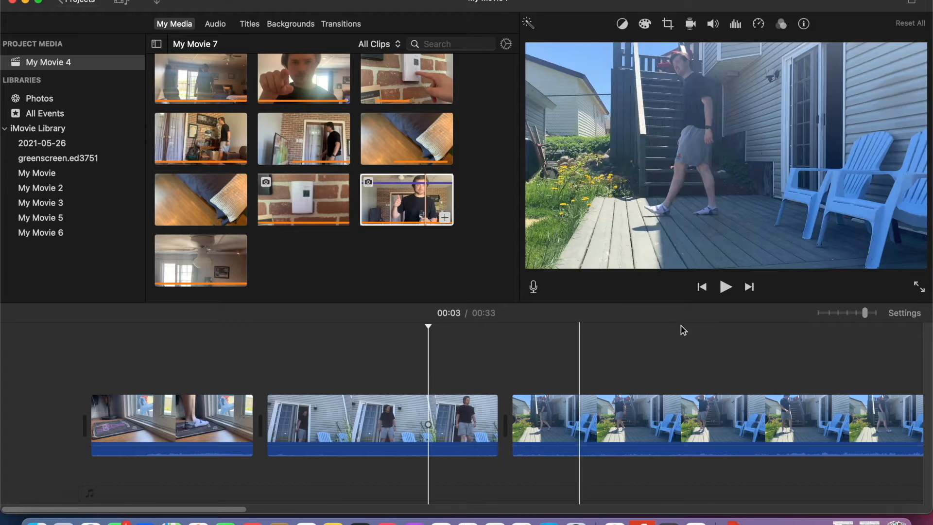
click(725, 288)
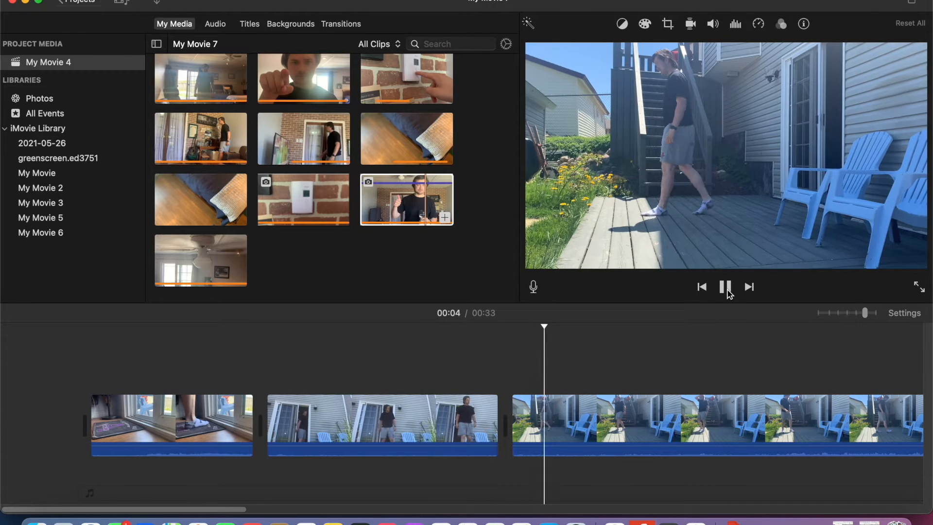
click(726, 287)
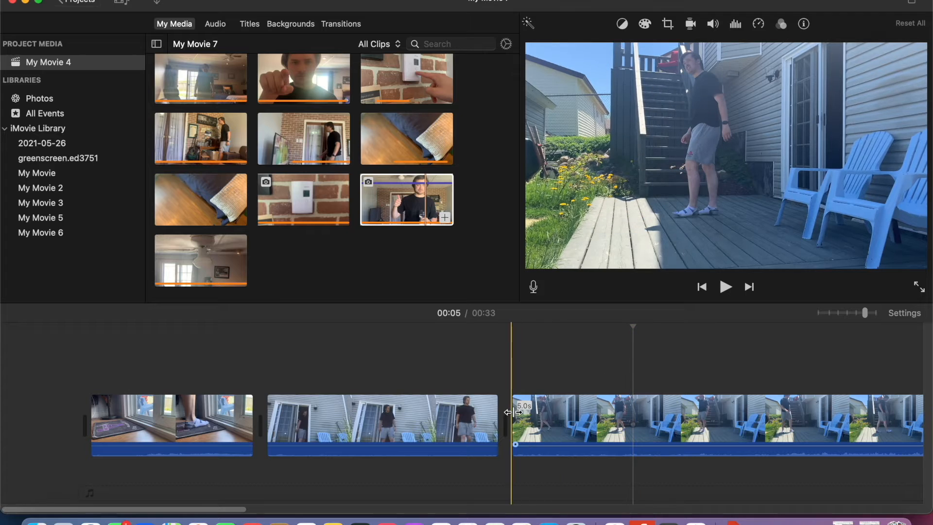
Step: Trim the start of the deck clip with the blue chairs to 4.8 s and replay the cut from the doorway clip
drag(512, 411, 519, 411)
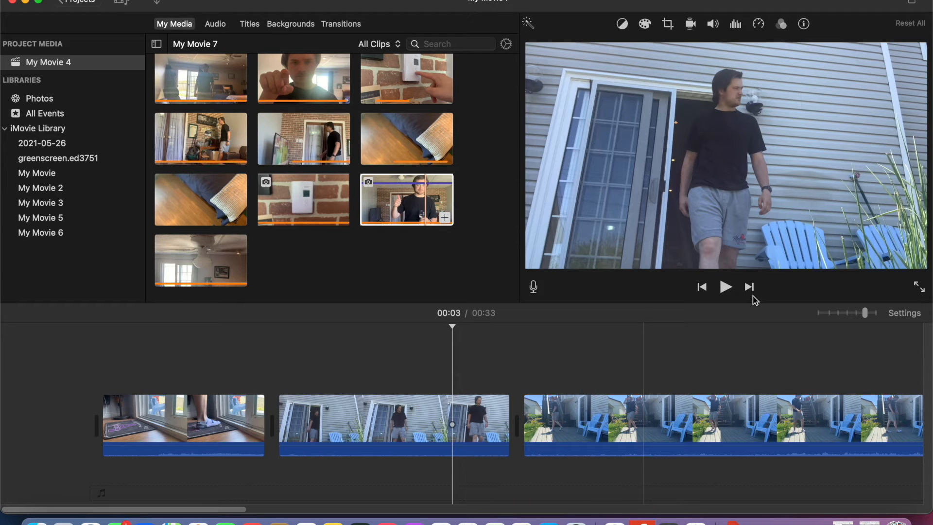
click(725, 288)
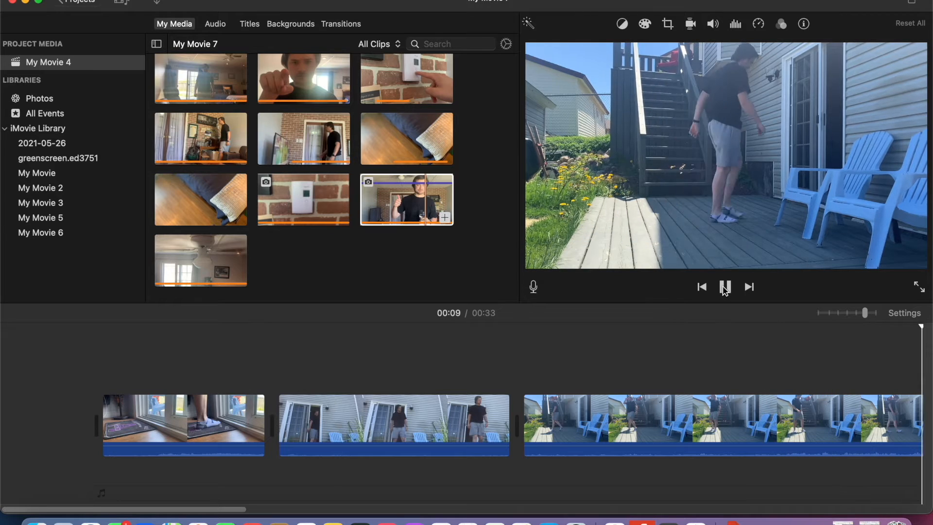
click(725, 288)
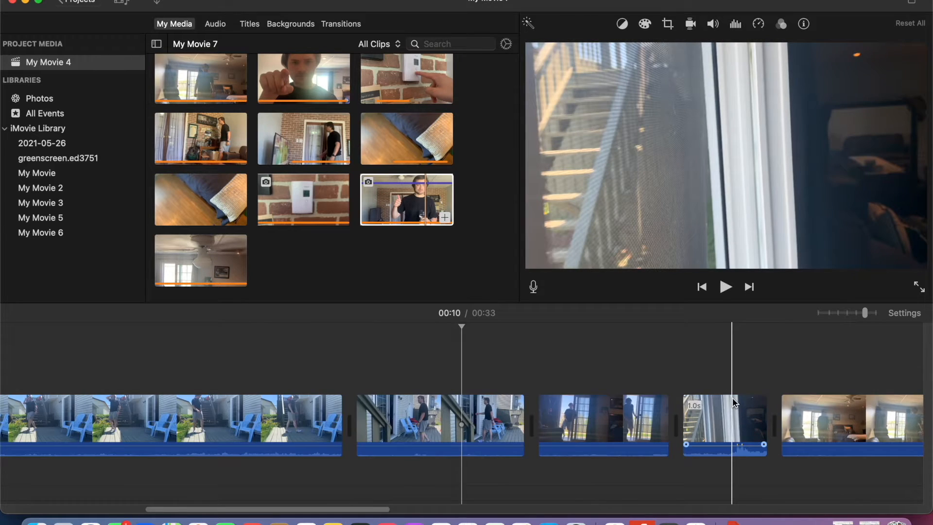
Step: Look through the remaining timeline clips and play across the cut between the thermostat-press and guitar clips
scroll(734, 402, right, 4)
scroll(733, 398, right, 10)
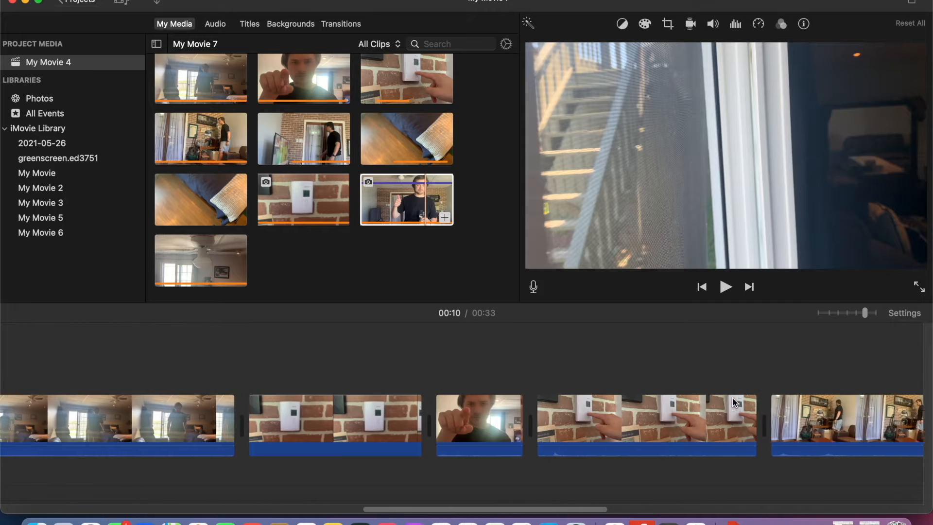
scroll(732, 398, right, 6)
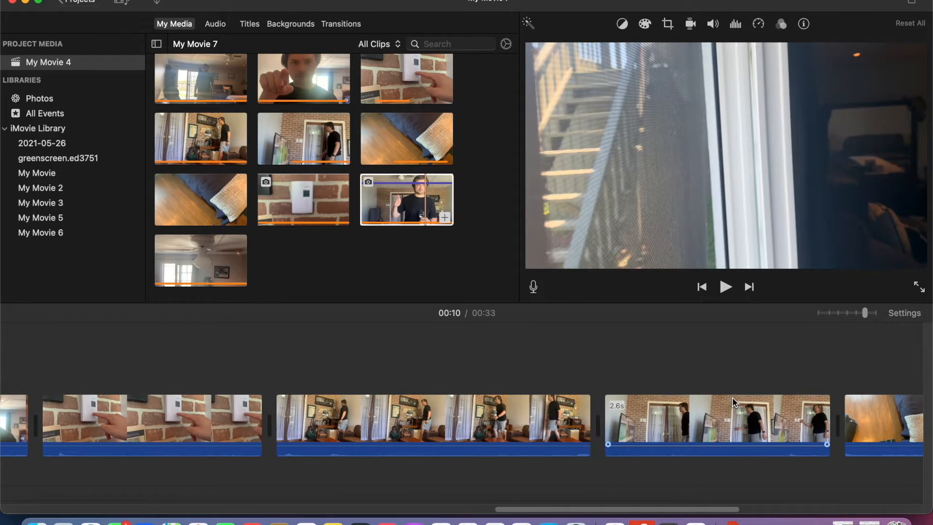
scroll(732, 402, right, 1)
scroll(732, 402, right, 4)
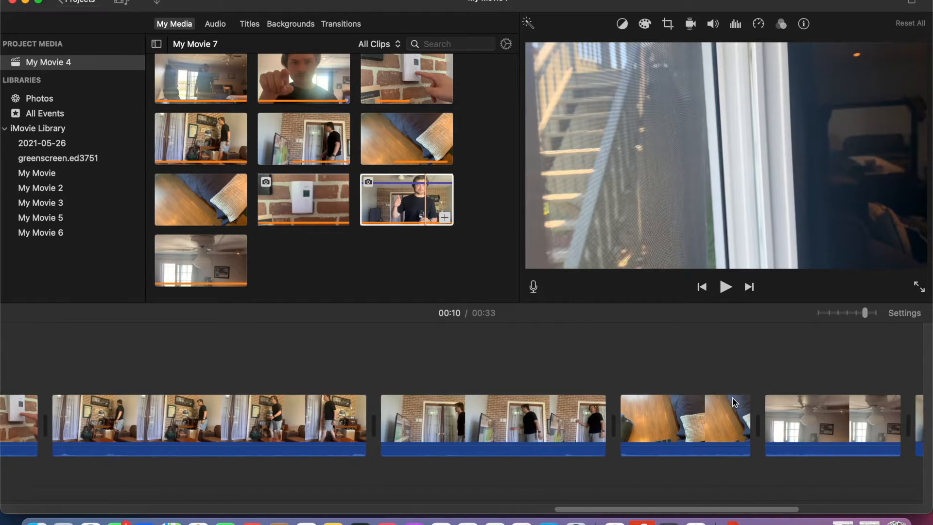
scroll(733, 401, left, 11)
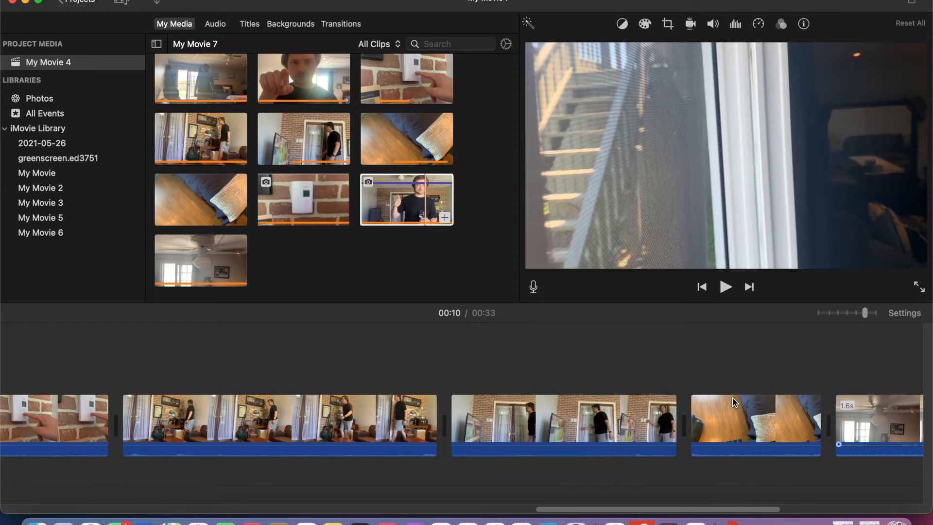
scroll(733, 402, right, 1)
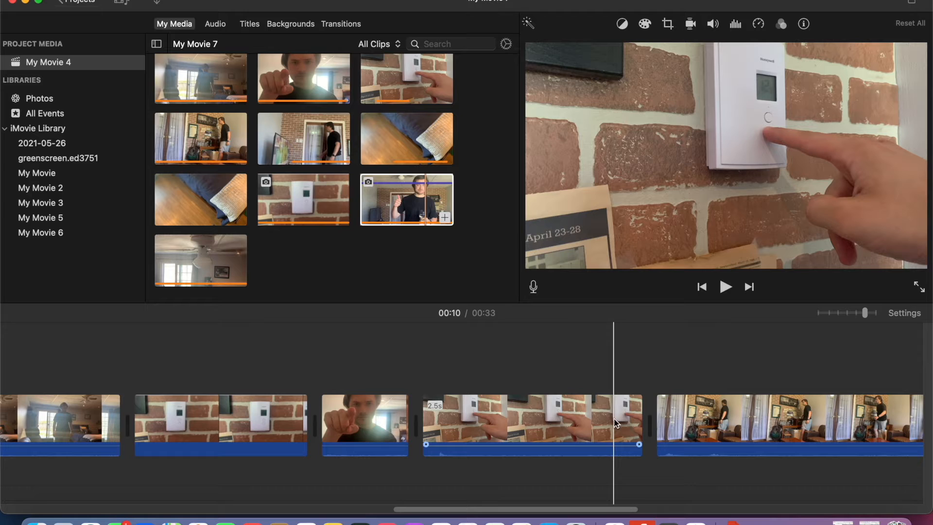
scroll(615, 423, right, 3)
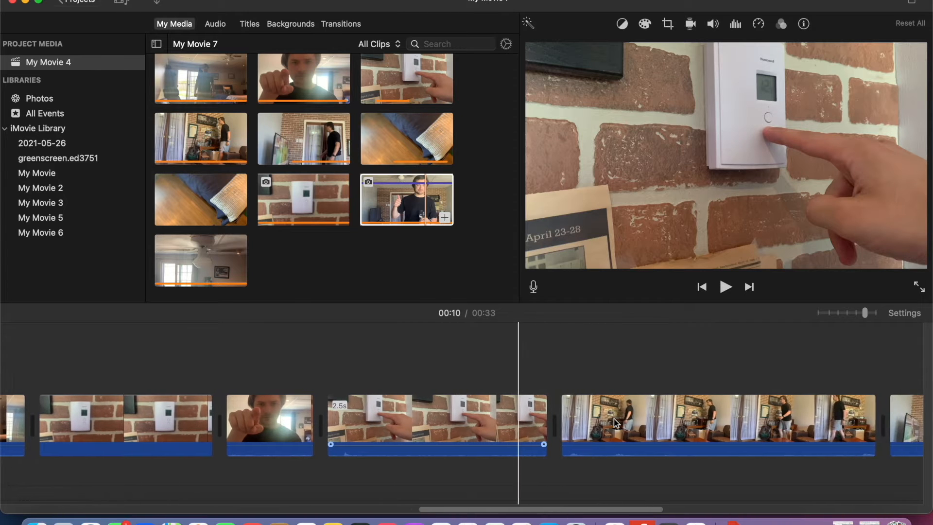
scroll(613, 418, right, 1)
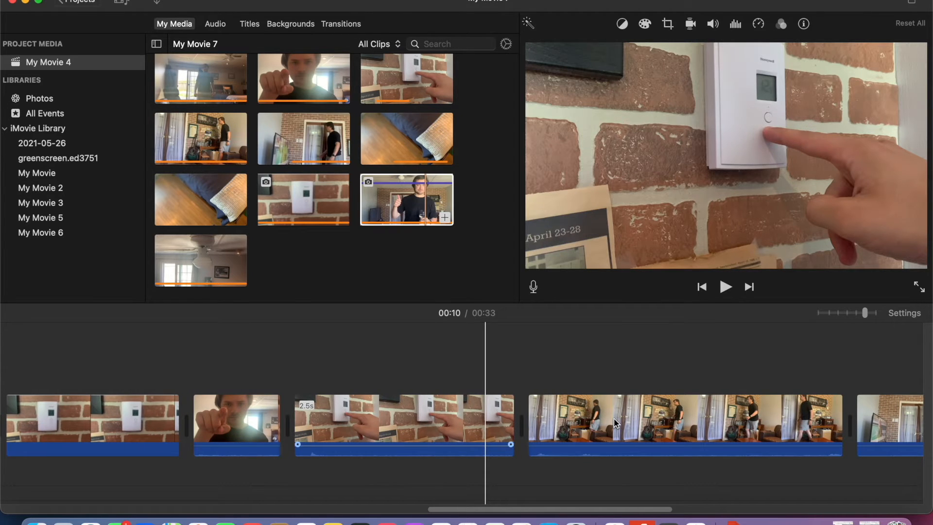
click(724, 288)
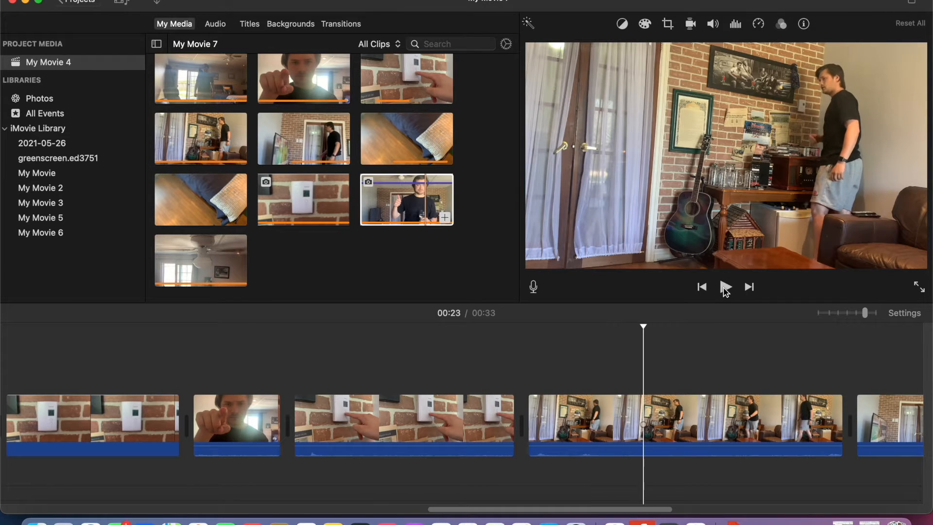
Step: Extend the thermostat-press clip's end, trim it back slightly, and replay the cut into the guitar clip after each adjustment
drag(513, 419, 539, 418)
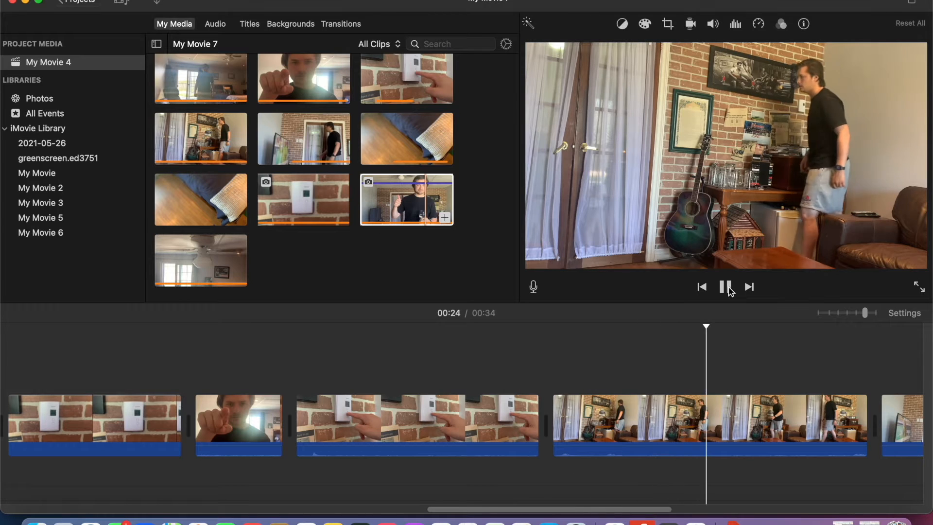
click(727, 288)
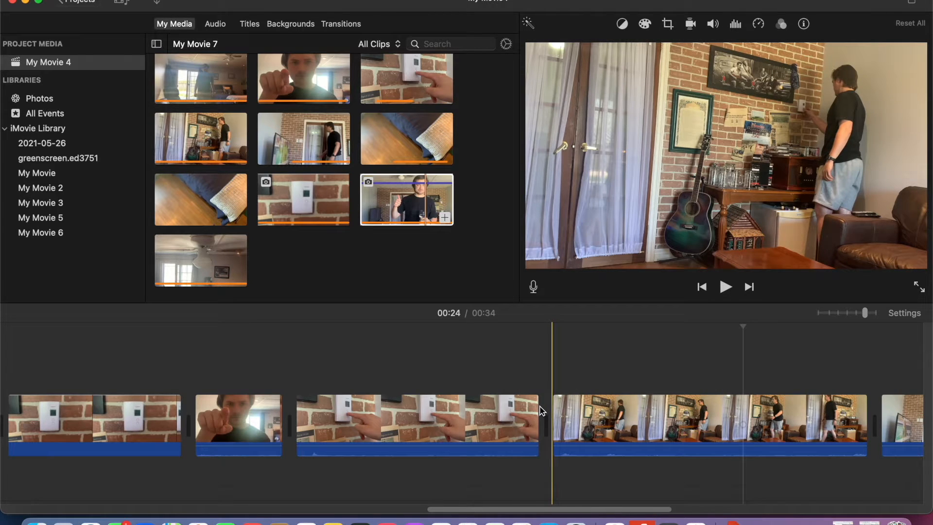
drag(536, 408, 525, 408)
click(474, 379)
click(722, 290)
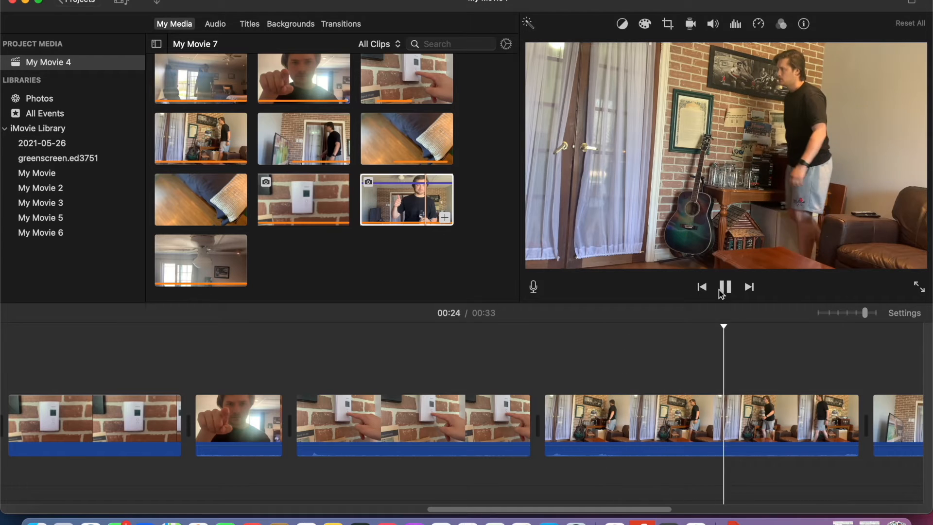
click(724, 287)
scroll(547, 444, left, 5)
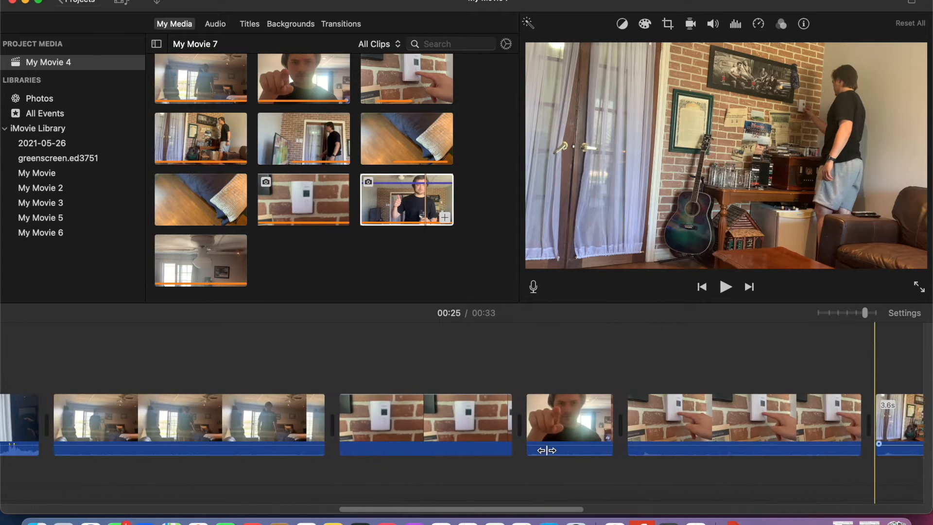
scroll(546, 450, left, 15)
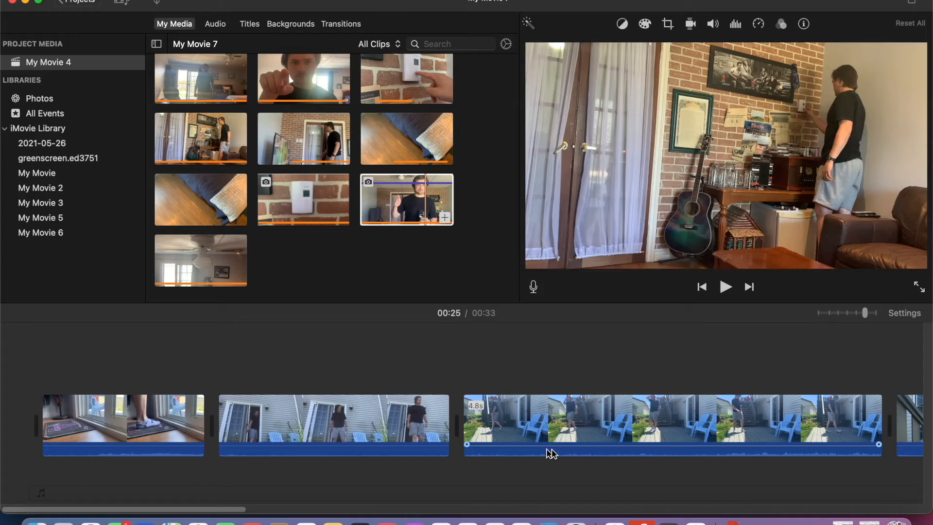
scroll(551, 453, right, 15)
Step: Switch to the ED 3751 site in Chrome, enlarge its window to fill the screen, and open the Step By Step page
click(869, 520)
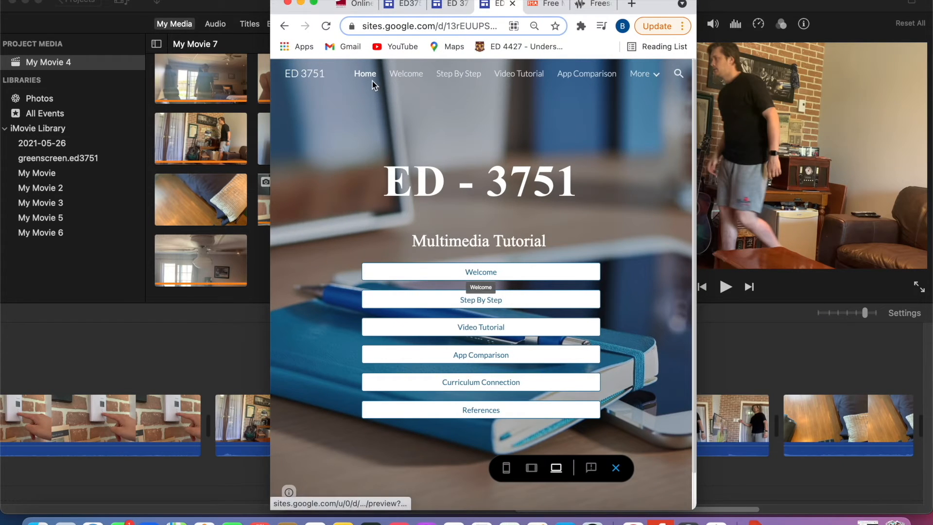
click(313, 3)
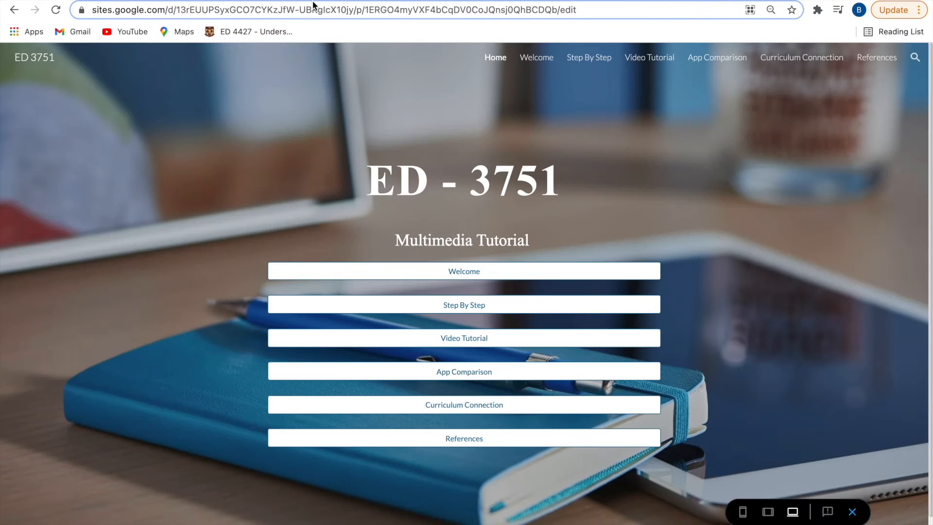
click(474, 305)
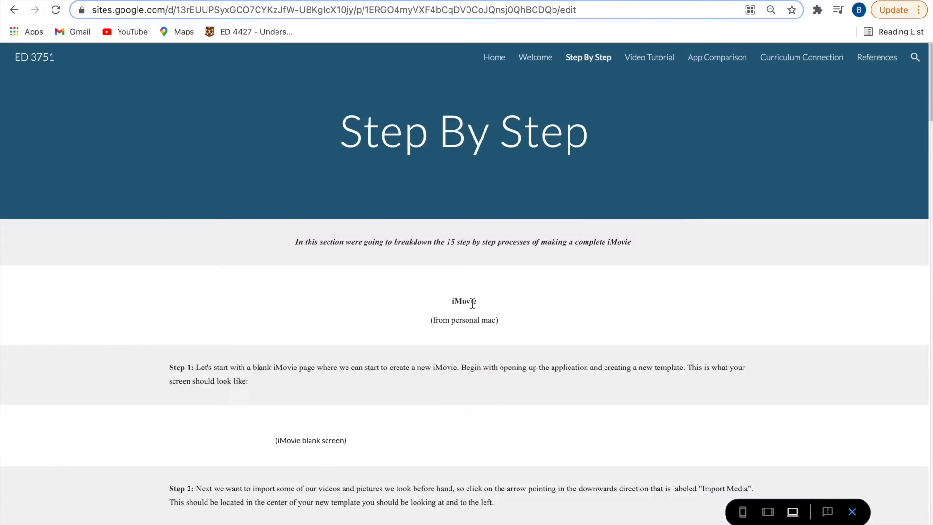
Step: Read through the iMovie instructions on the Step By Step page from Step 1 to Step 6
scroll(472, 303, down, 1)
scroll(472, 303, down, 10)
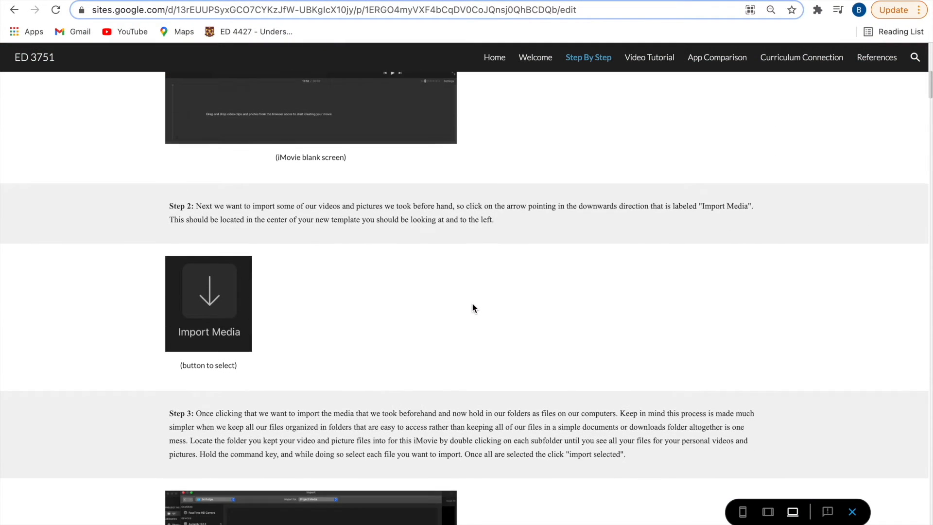
scroll(472, 305, down, 7)
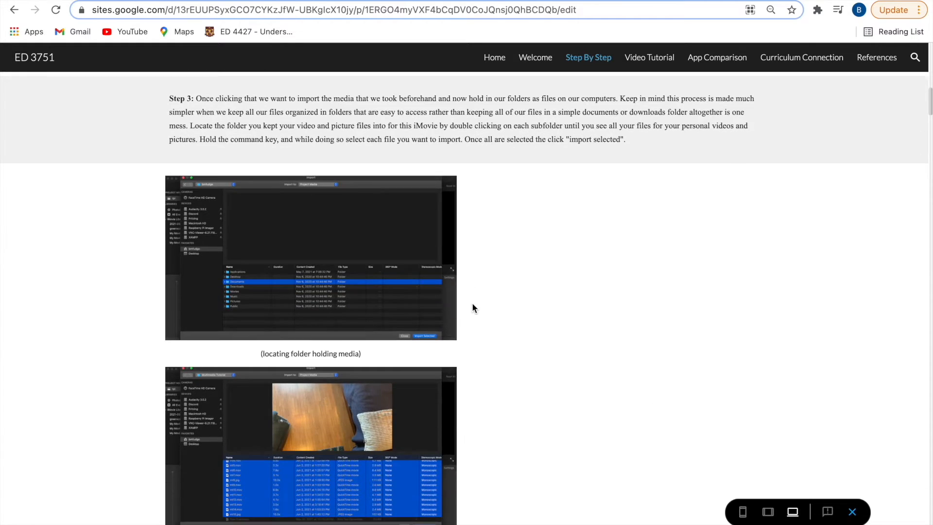
scroll(420, 403, down, 10)
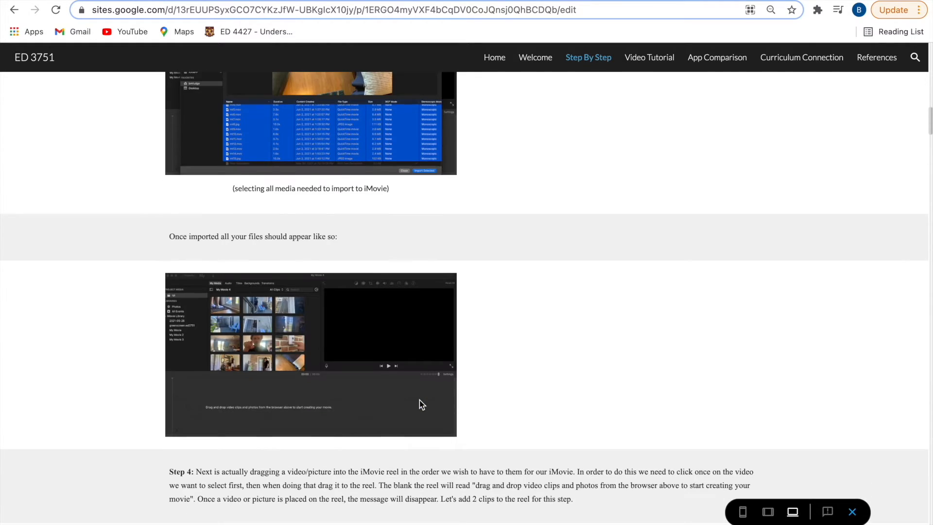
scroll(419, 403, down, 4)
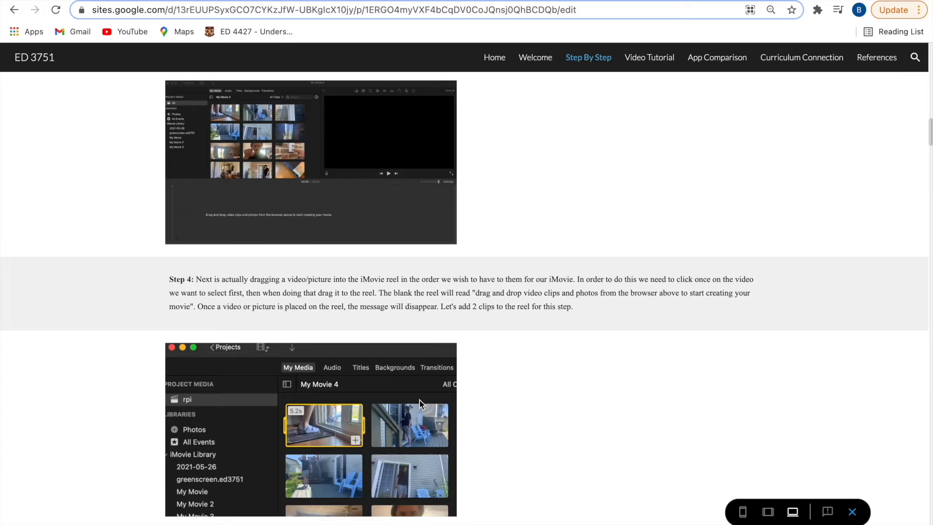
scroll(418, 401, down, 15)
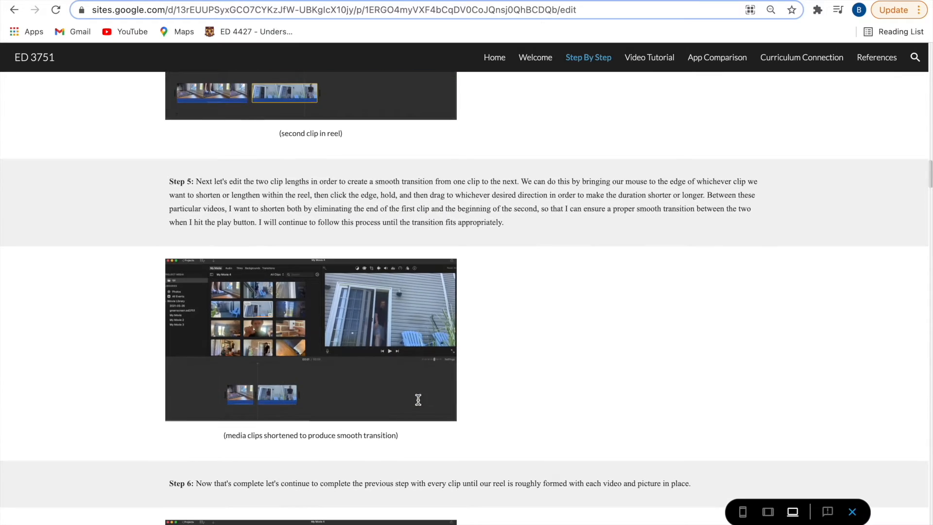
Step: Read Steps 6 and 7 on the Step By Step page and return to the iMovie project
scroll(419, 404, down, 6)
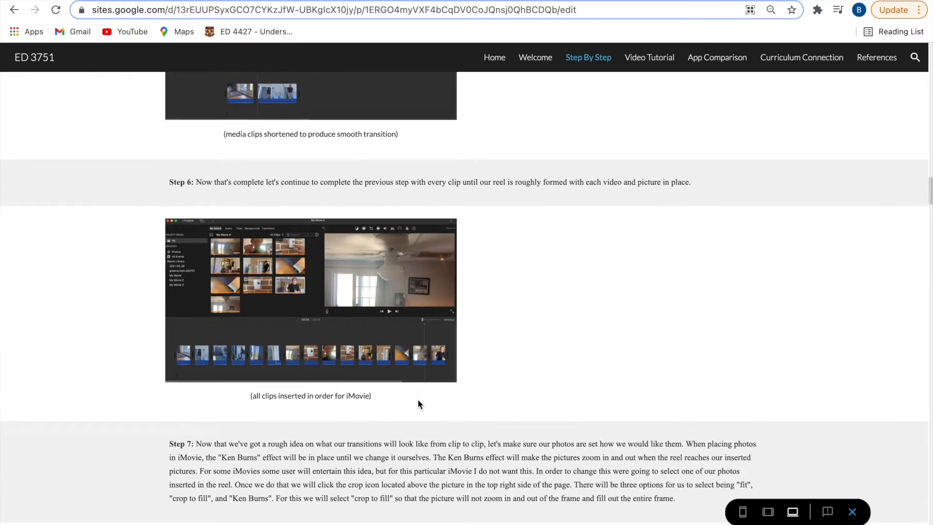
scroll(419, 403, down, 1)
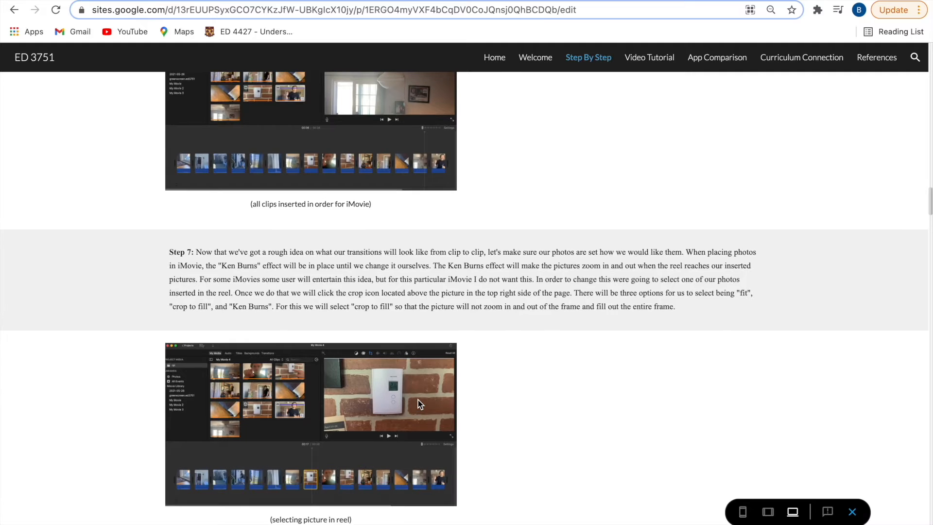
scroll(417, 399, down, 3)
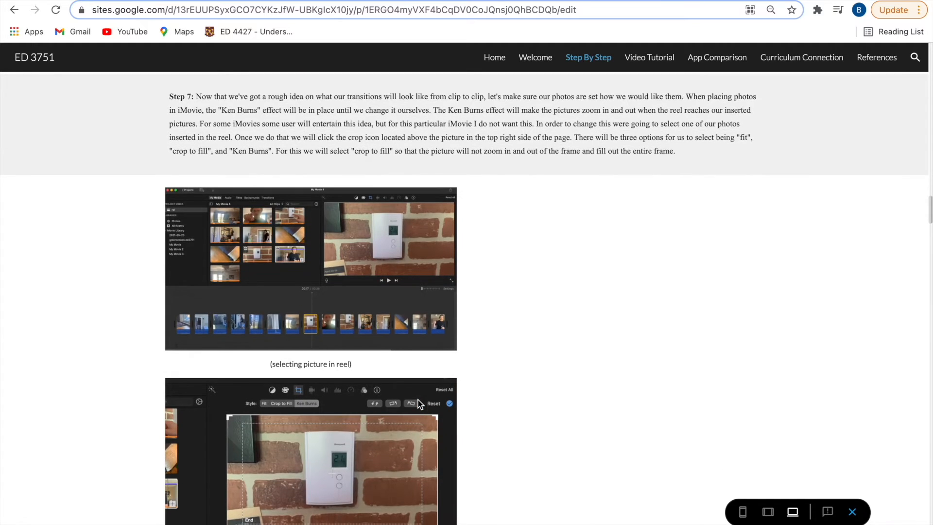
mouse_move(437, 1)
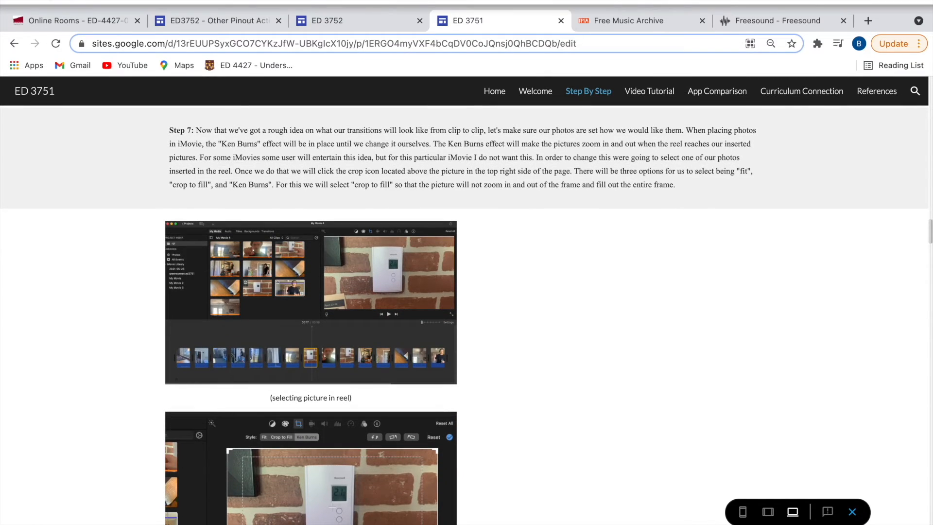
click(47, 1)
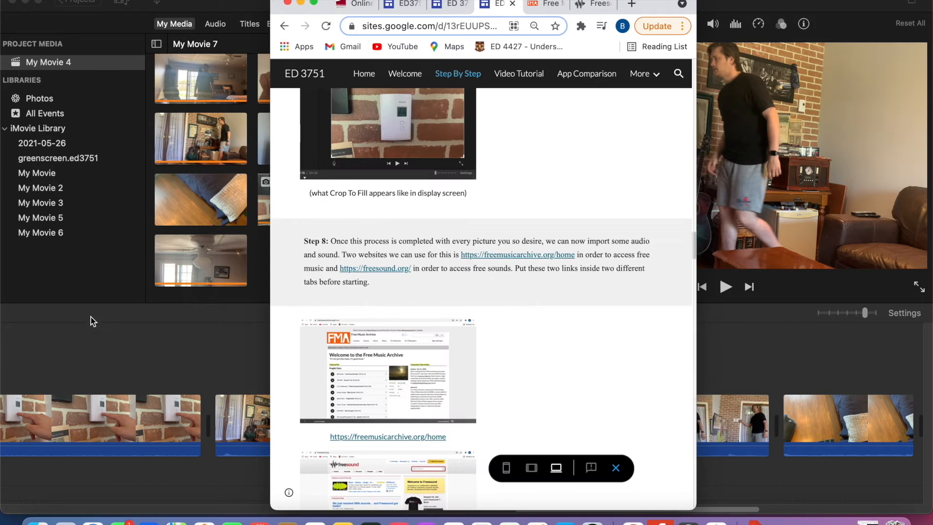
click(91, 318)
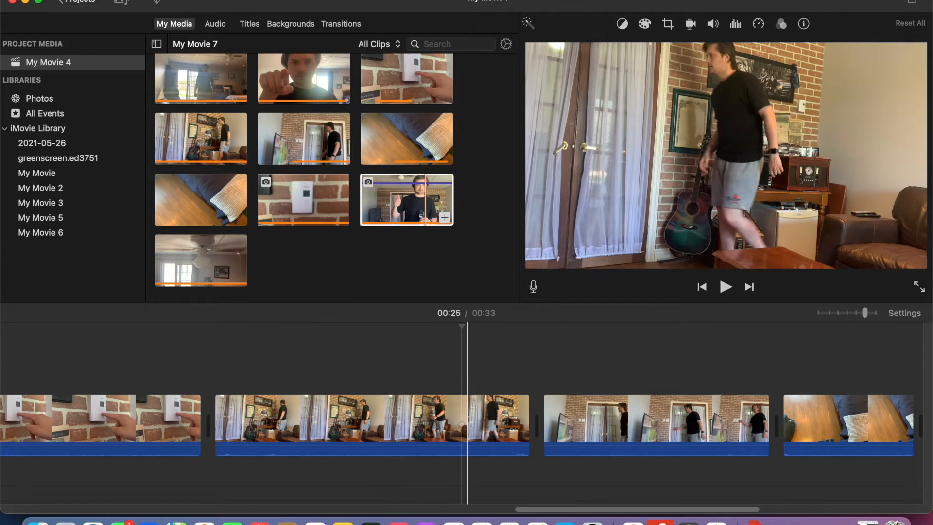
Step: Switch the thermostat photo's crop style to Ken Burns and back to Crop to Fill
scroll(450, 403, left, 10)
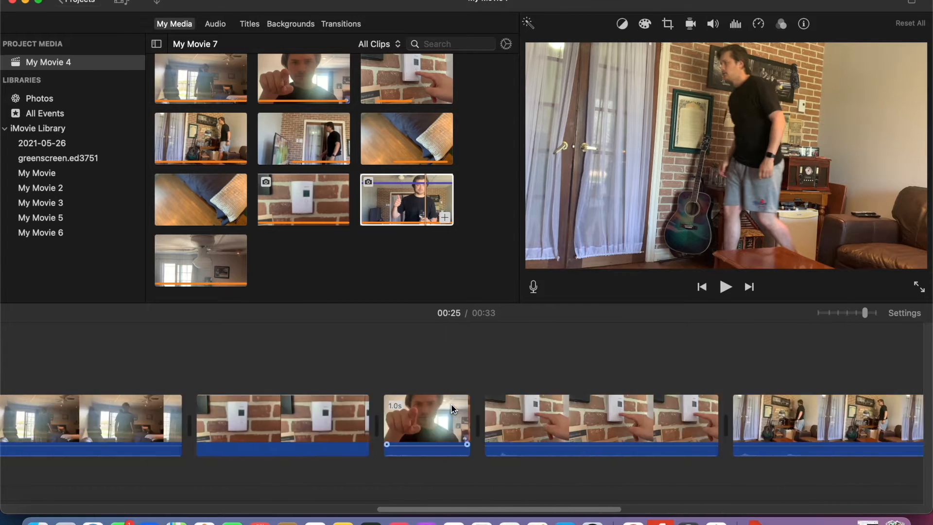
click(433, 427)
click(669, 24)
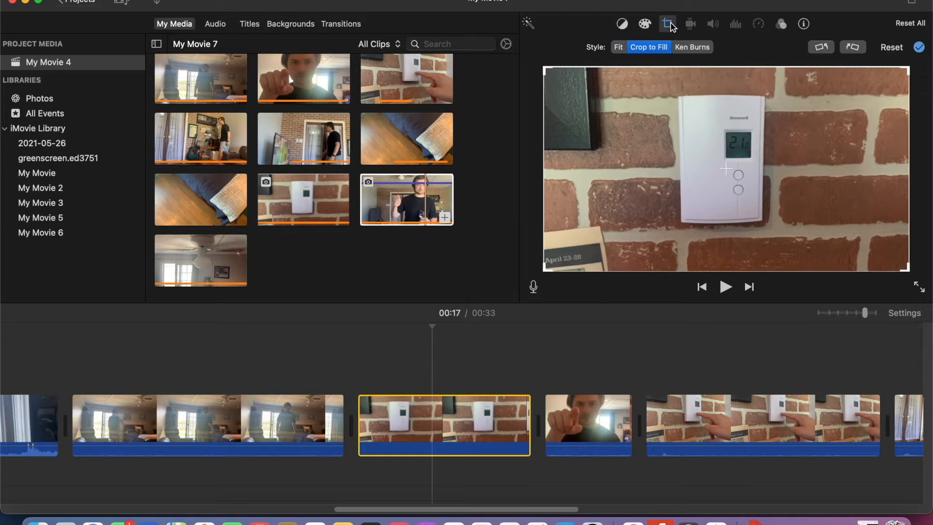
click(692, 48)
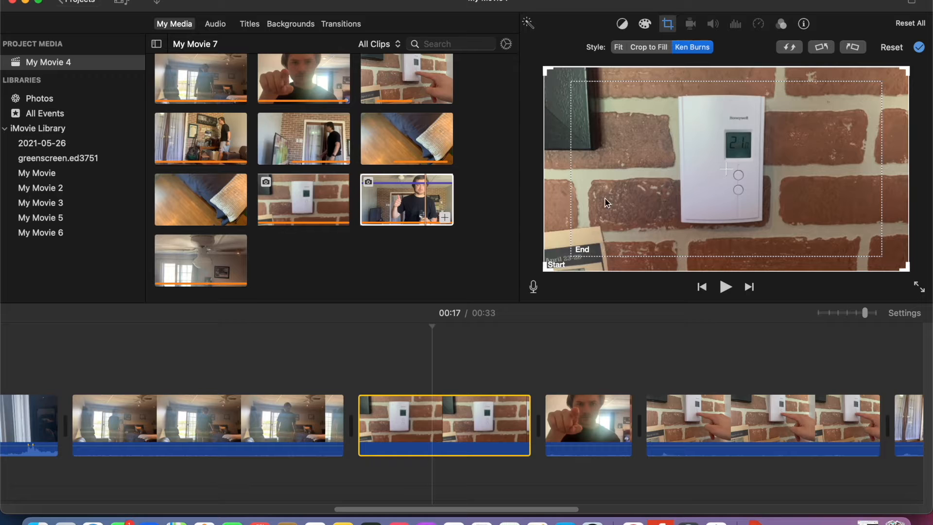
click(659, 49)
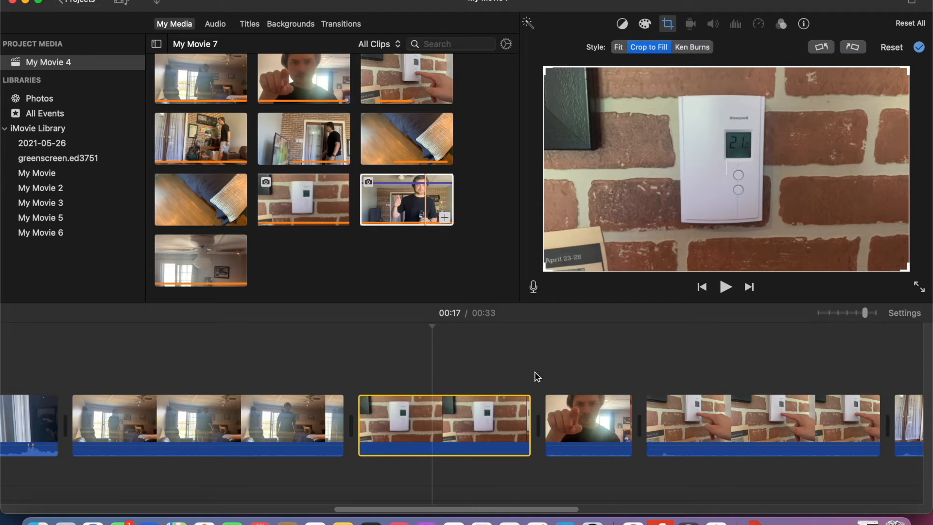
Step: Check the crop style of the thumbs-up photo at the end of the timeline
scroll(536, 377, right, 10)
click(560, 432)
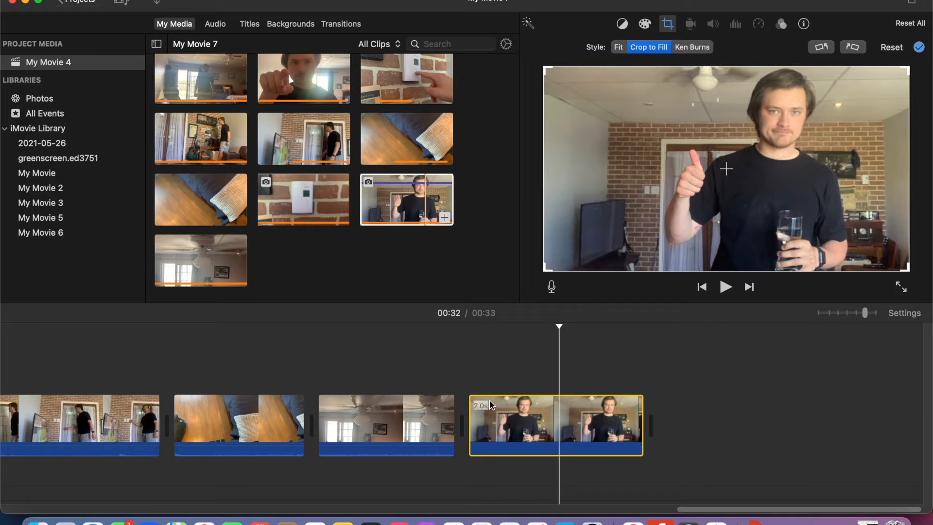
scroll(351, 389, left, 15)
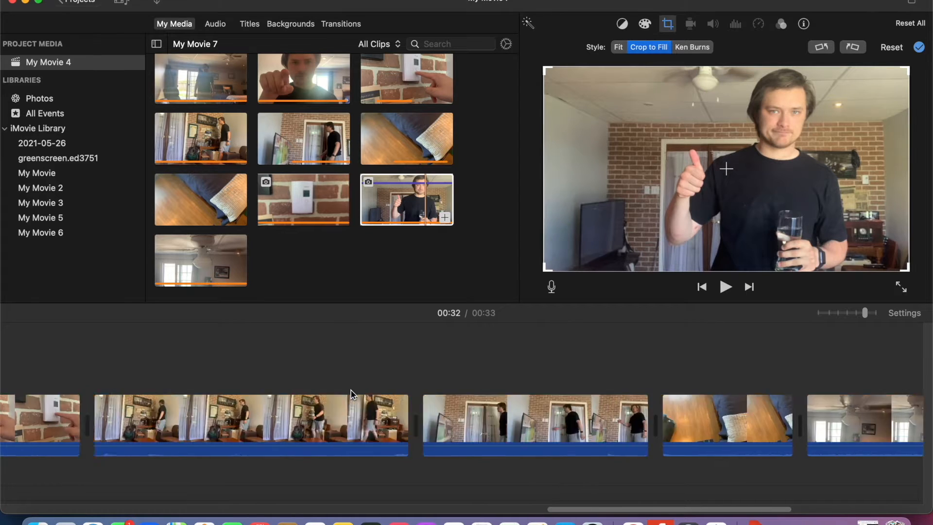
Step: Switch to the Step By Step page in Chrome, enlarge its window, and read on through Step 8 about free audio sites
click(633, 521)
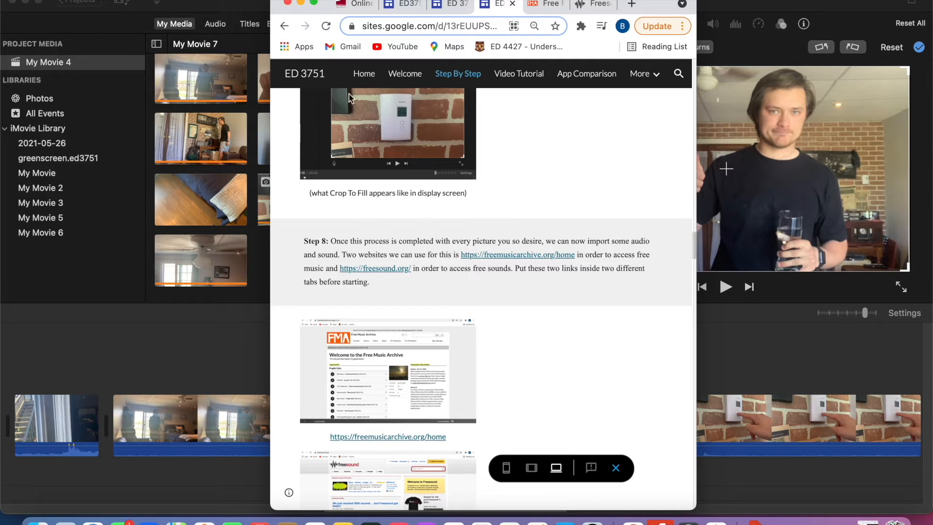
click(314, 4)
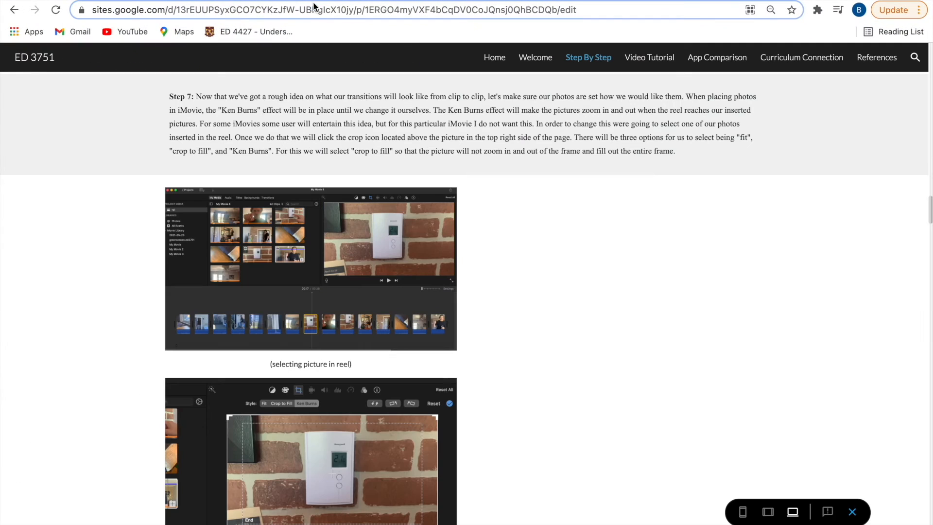
scroll(410, 269, down, 3)
scroll(413, 280, down, 10)
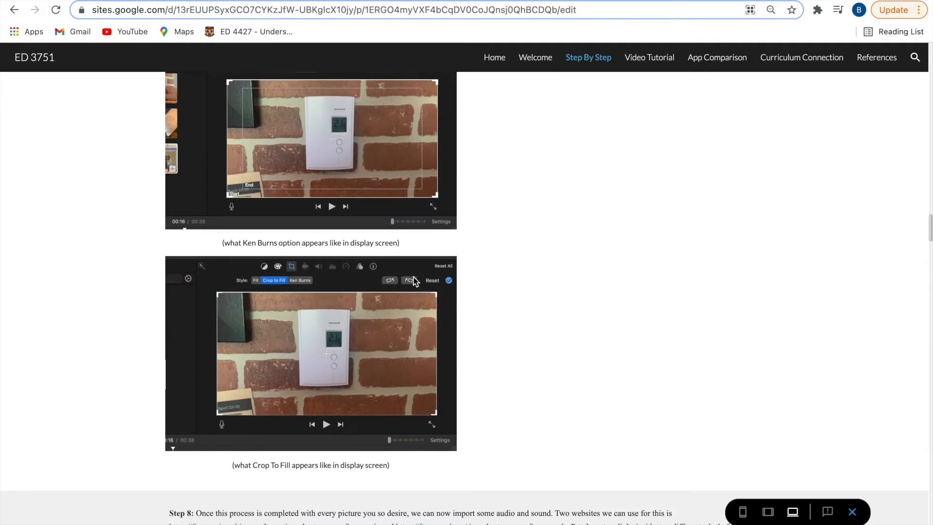
scroll(412, 277, down, 3)
scroll(413, 277, up, 1)
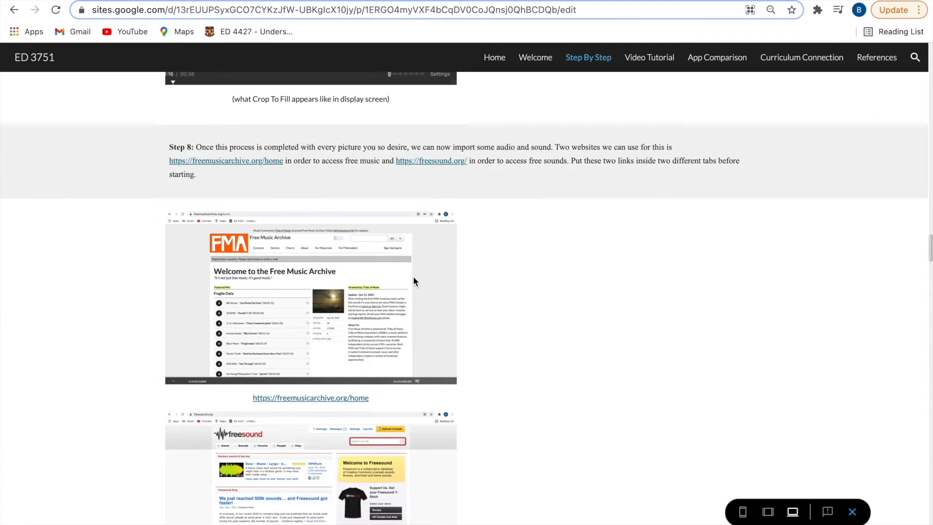
scroll(413, 277, down, 1)
scroll(415, 281, down, 1)
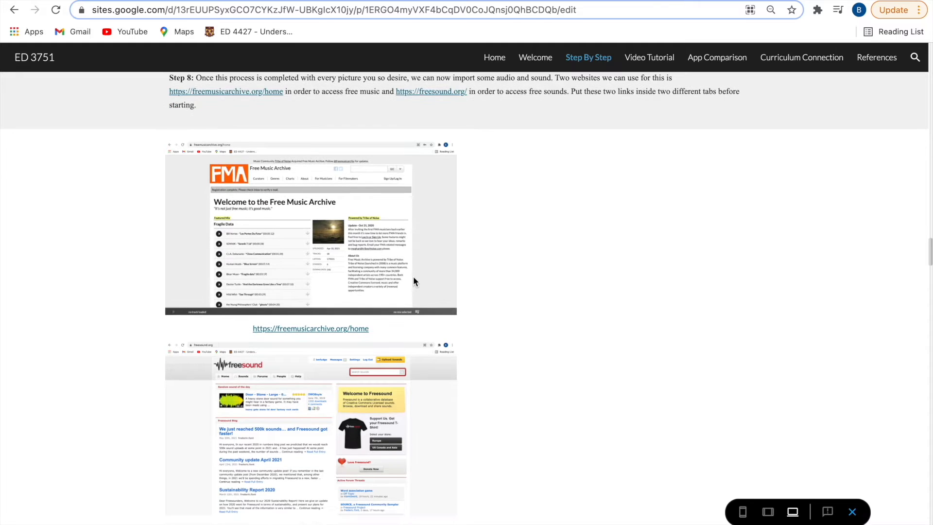
Step: Show the Free Music Archive country search results full screen and close the song download dialog
mouse_move(107, 1)
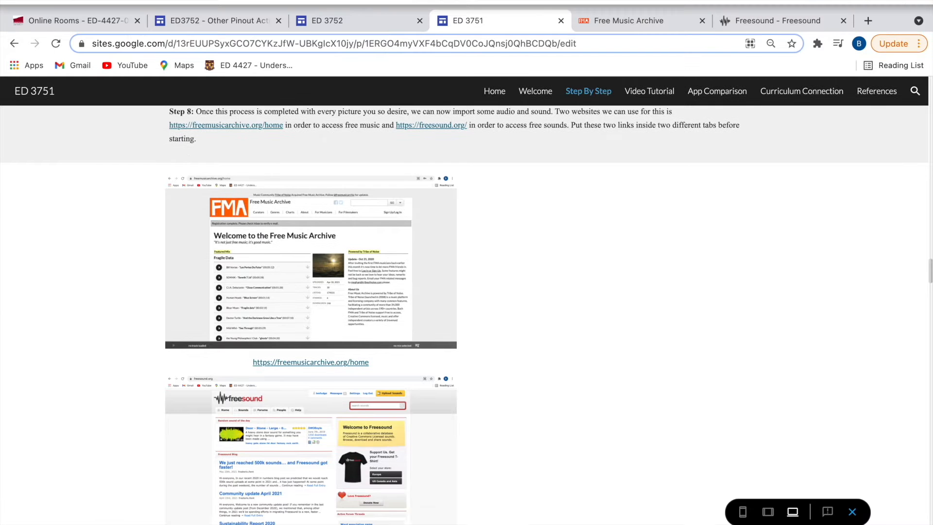
click(46, 1)
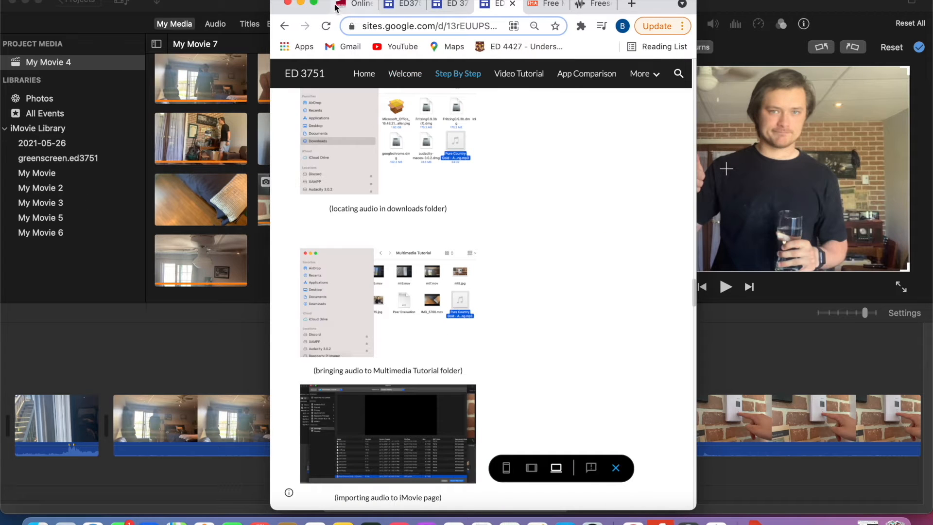
click(313, 3)
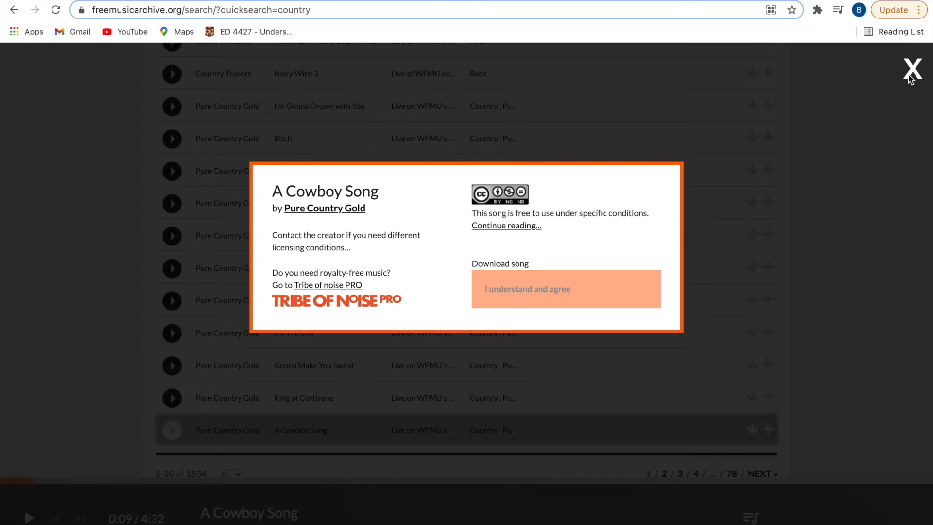
click(909, 75)
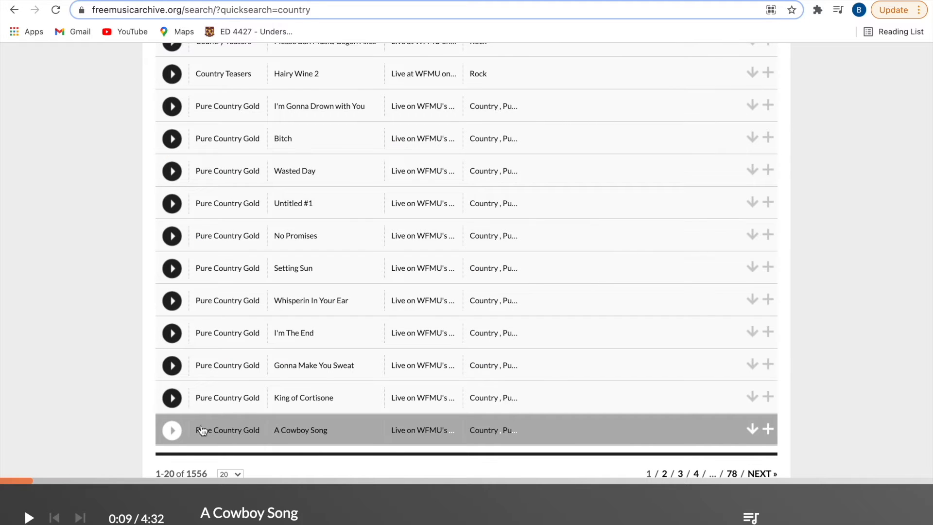
Step: Preview A Cowboy Song by Pure Country Gold and download it, agreeing to its usage conditions
click(172, 430)
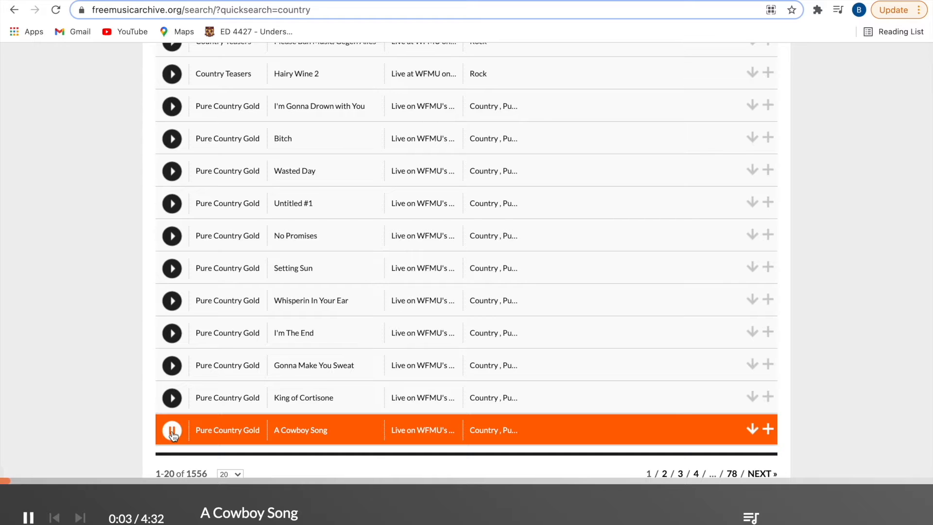
click(172, 431)
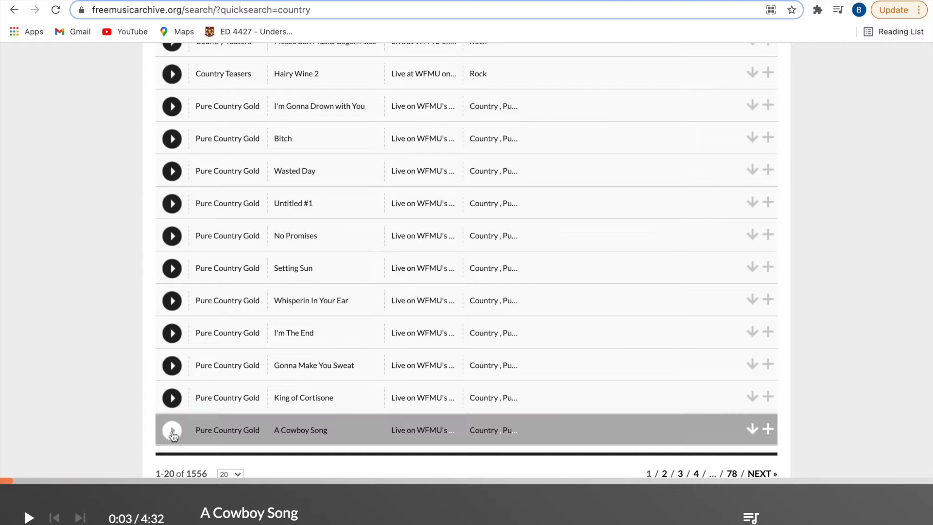
click(751, 432)
click(571, 297)
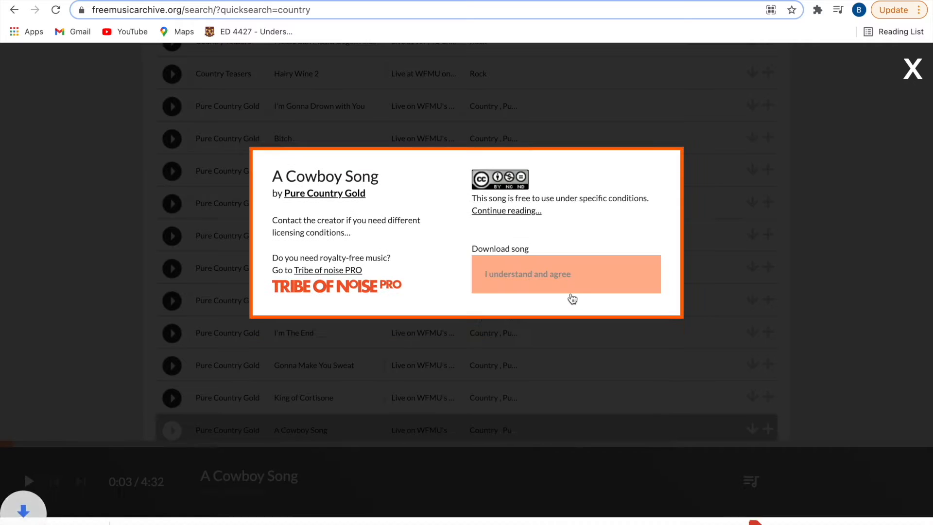
click(737, 196)
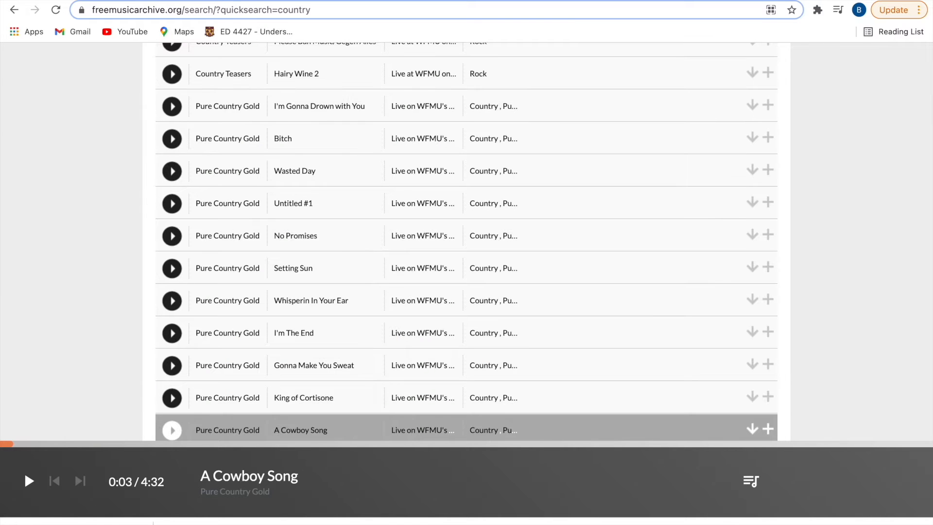
Step: Leave full screen, switch to Finder, and locate the downloaded Pure Country Gold mp3 in the Downloads folder
click(45, 2)
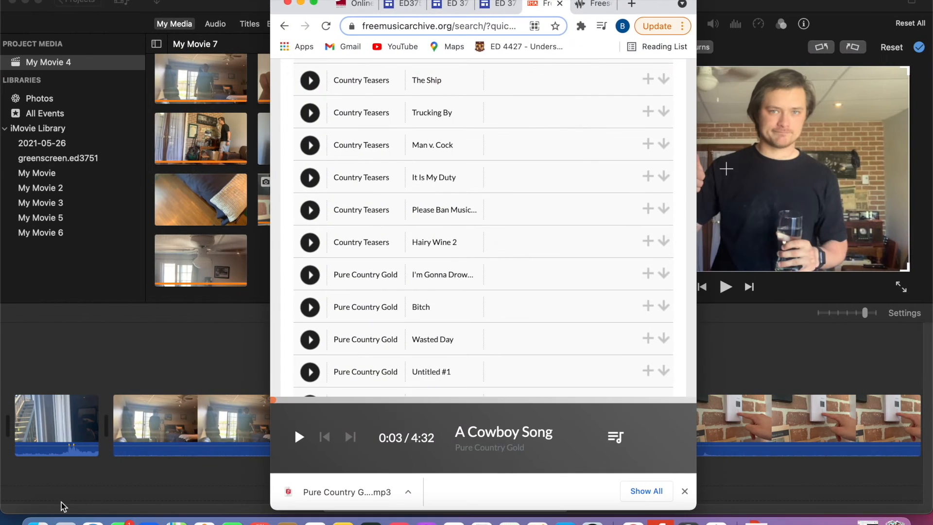
click(38, 520)
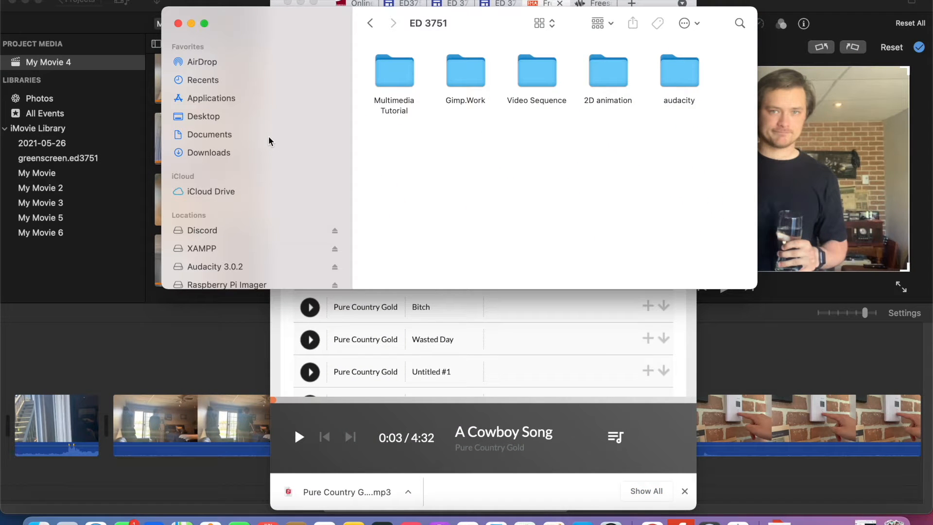
click(264, 156)
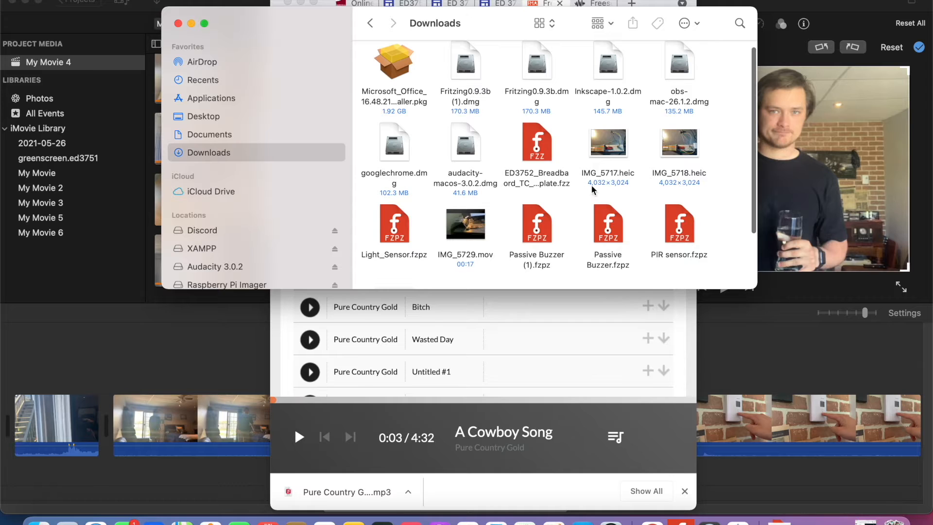
scroll(626, 201, down, 3)
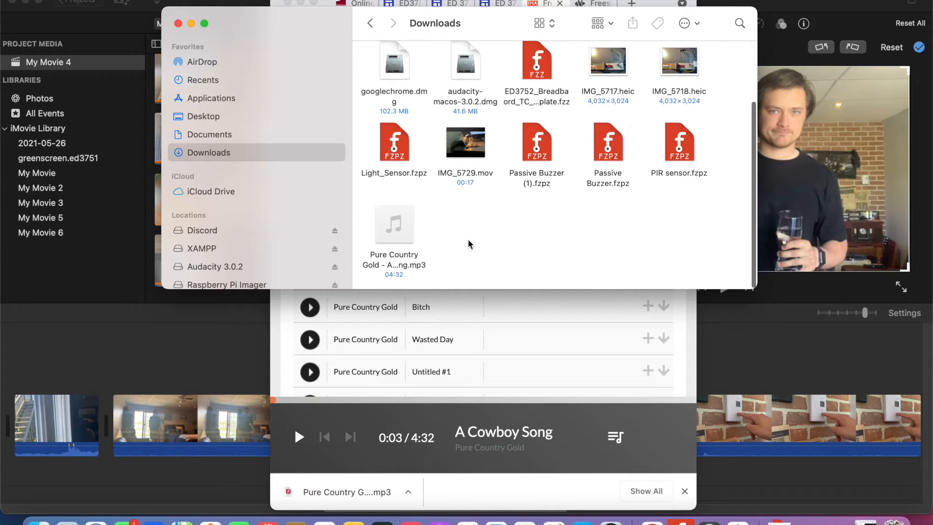
Step: Move the Pure Country Gold mp3 from Downloads into the Multimedia Tutorial folder inside ED 3751, replacing the older copy
drag(411, 237, 269, 136)
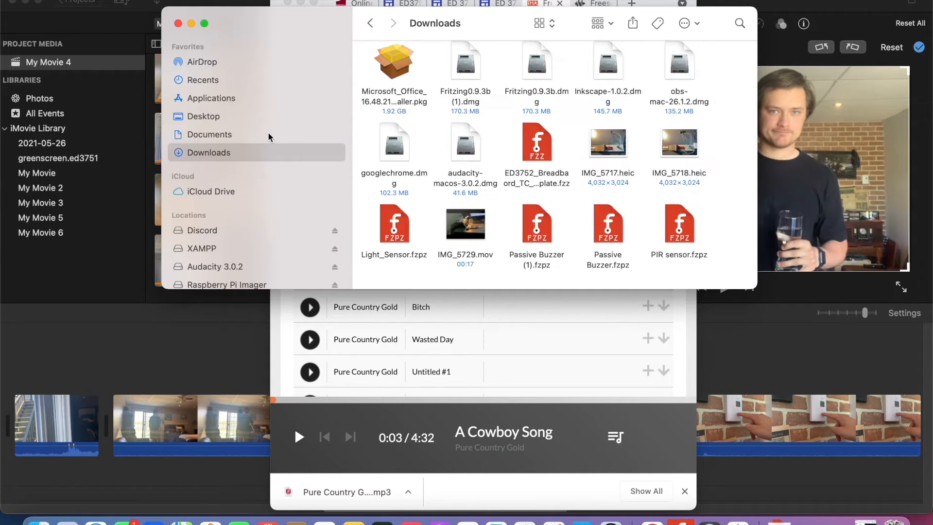
click(278, 135)
drag(606, 93, 467, 81)
double_click(468, 82)
drag(550, 89, 466, 78)
double_click(466, 75)
drag(689, 83, 389, 88)
double_click(392, 81)
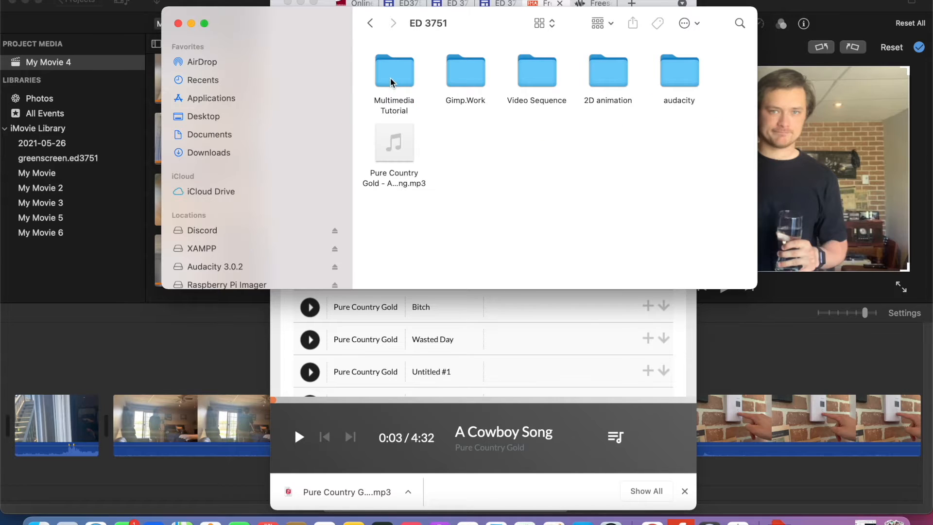
drag(394, 175, 401, 92)
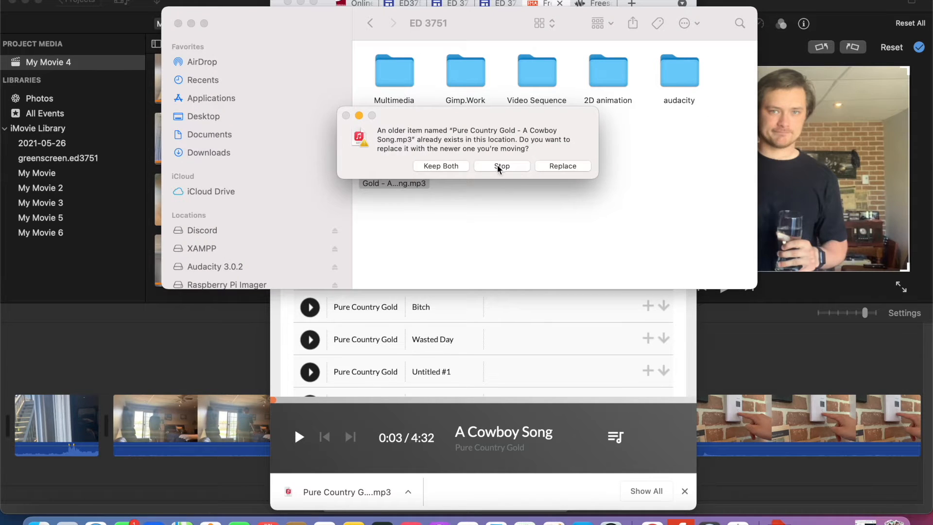
click(560, 170)
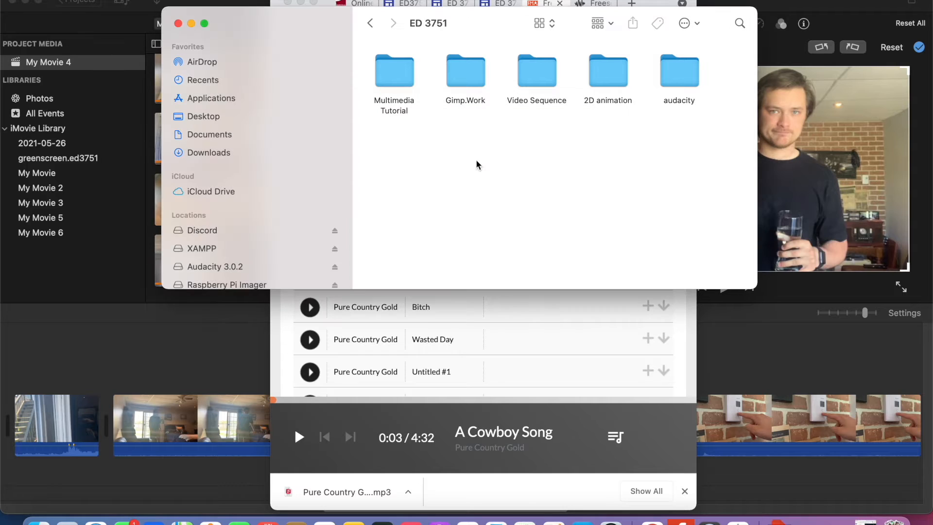
Step: Minimize the Finder and Chrome windows to get back to the iMovie project
click(192, 23)
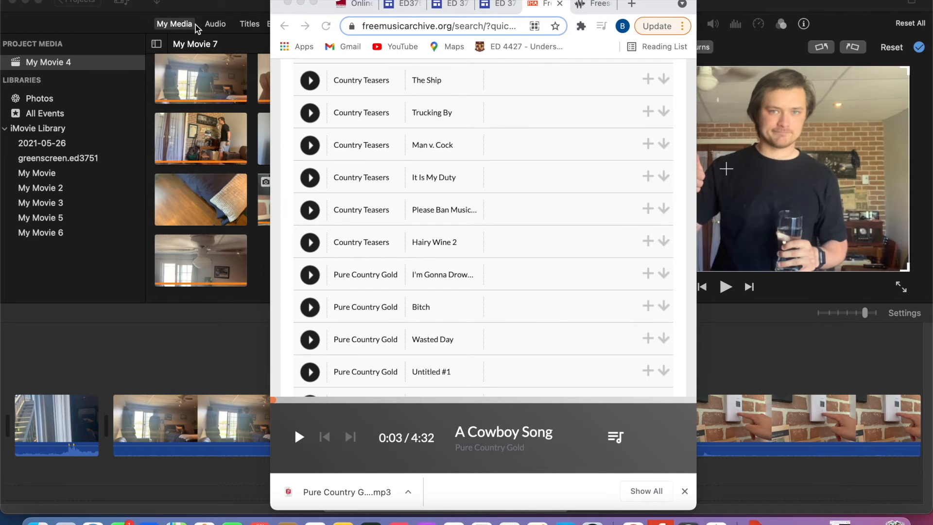
click(300, 3)
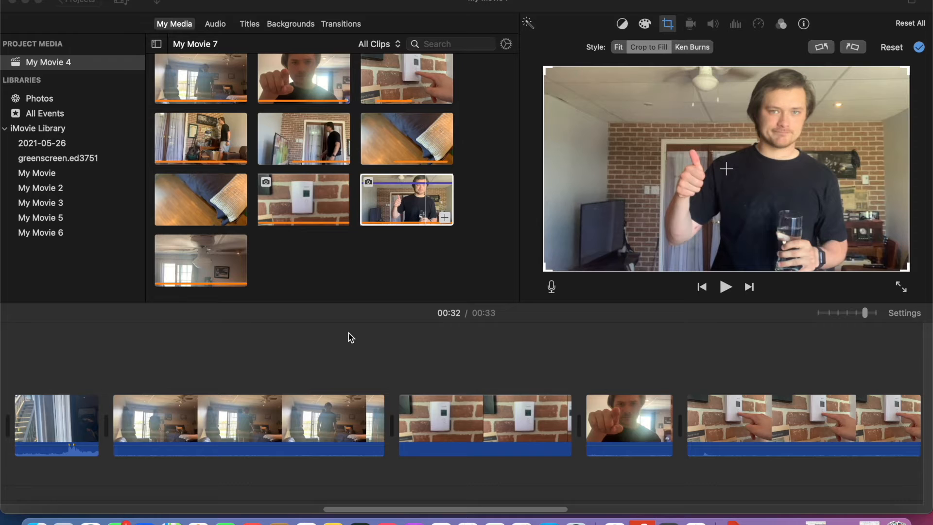
Step: Open the media import and browse from the home folder's Documents through Spring 2021 and ED 3751 to the Multimedia Tutorial folder
scroll(348, 333, left, 10)
click(160, 5)
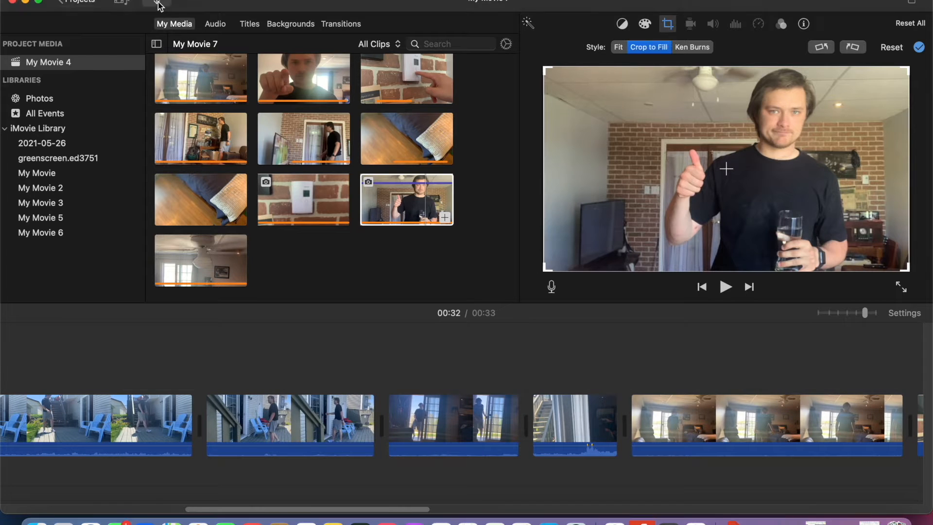
click(141, 236)
click(140, 225)
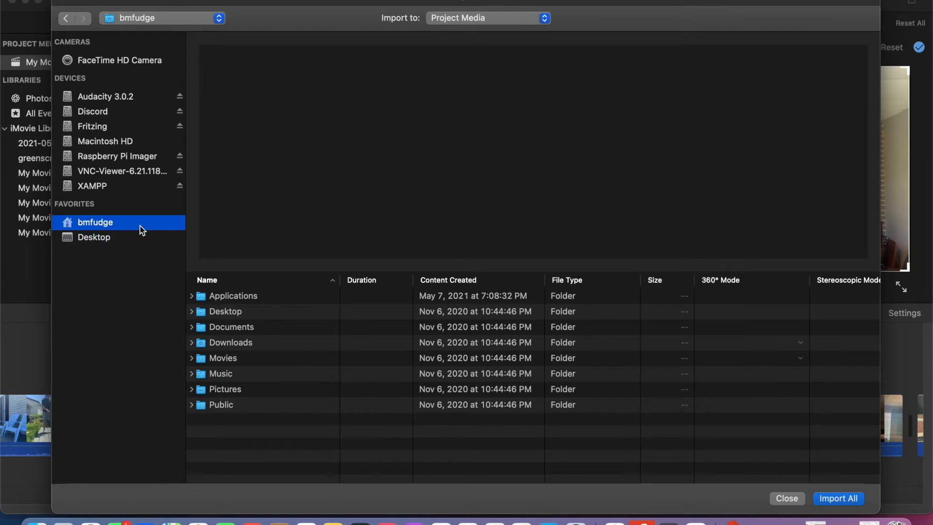
double_click(261, 327)
double_click(261, 327)
double_click(258, 316)
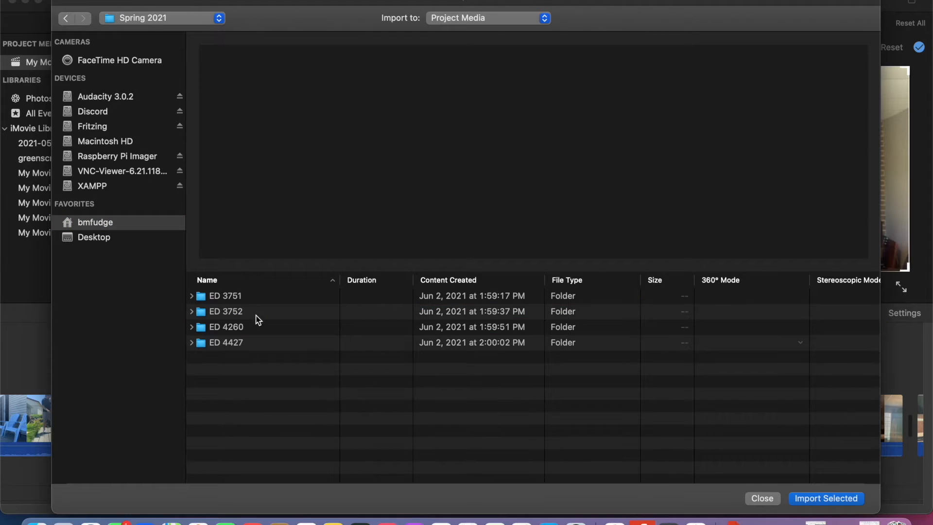
double_click(229, 297)
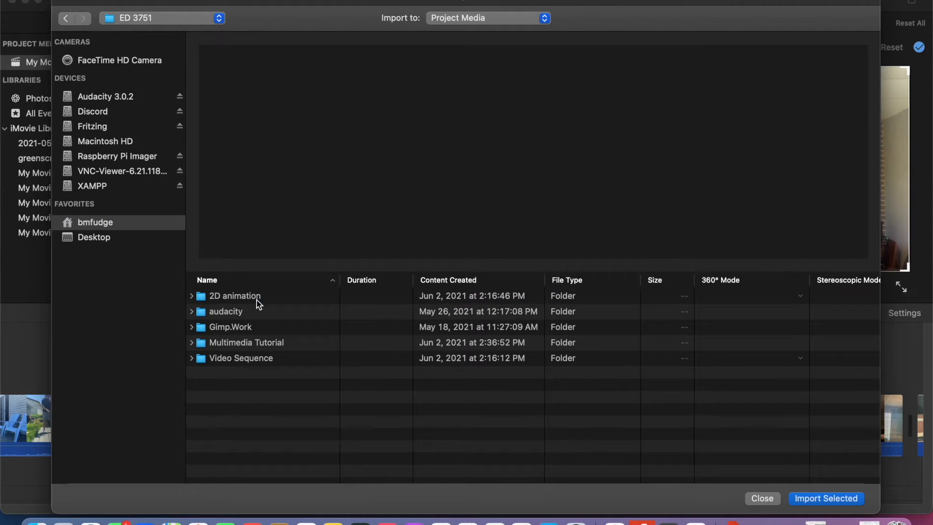
double_click(262, 343)
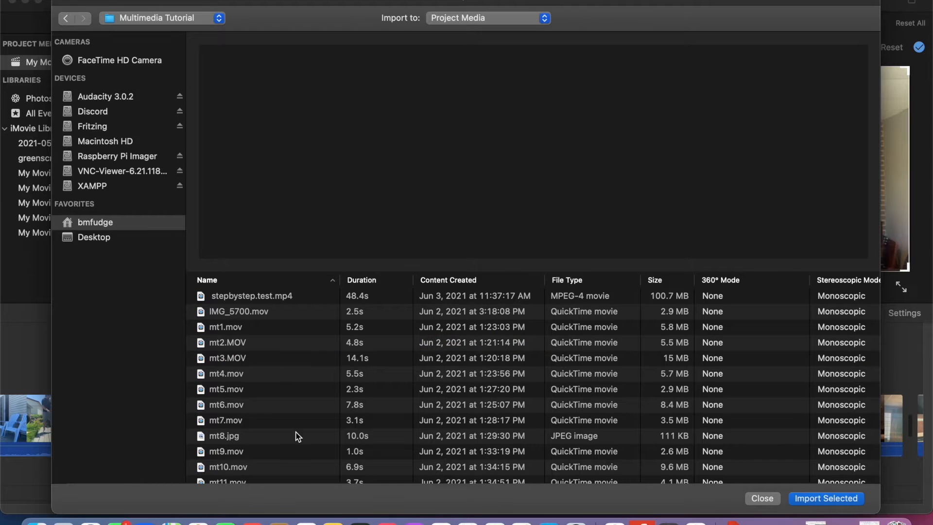
Step: Import the Pure Country Gold - A Cowboy Song MP3 into the project media
scroll(298, 436, down, 5)
click(301, 479)
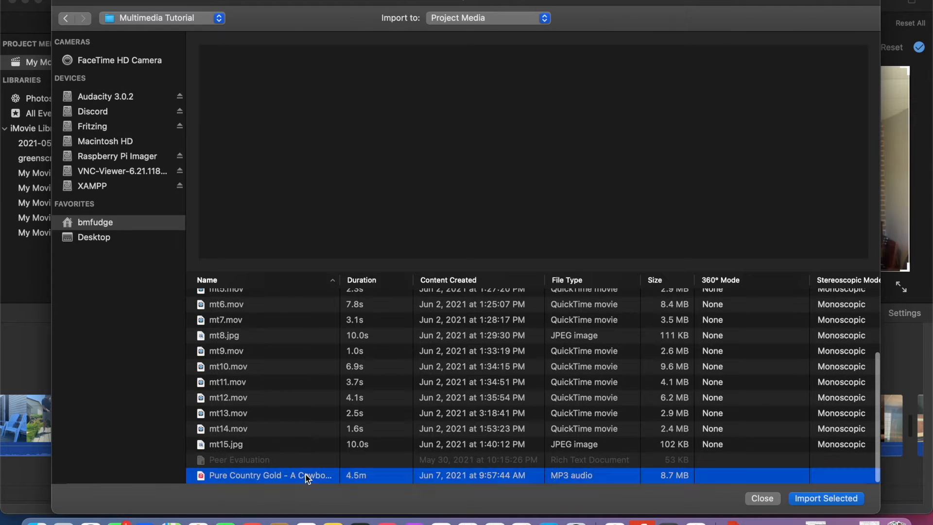
click(825, 498)
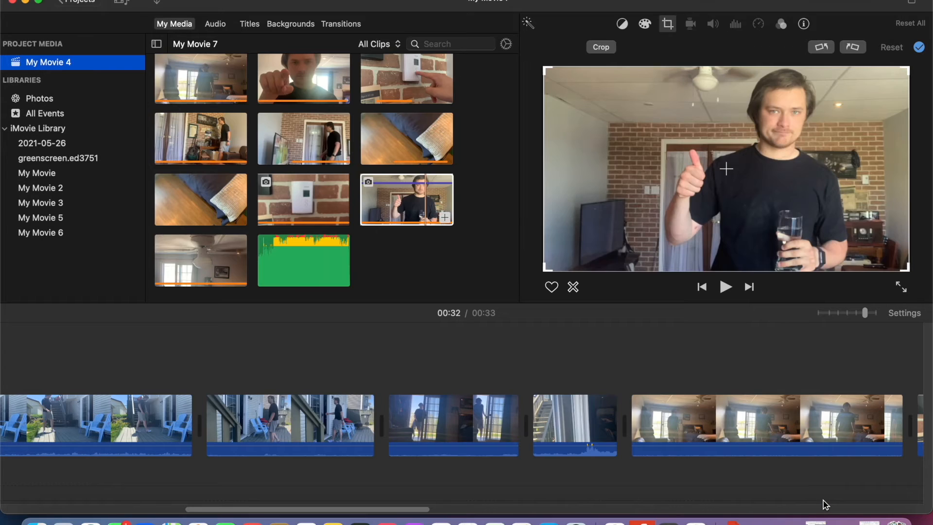
Step: Place A Cowboy Song beneath the video clips at the start of the timeline, attached to the first clip
scroll(294, 412, left, 14)
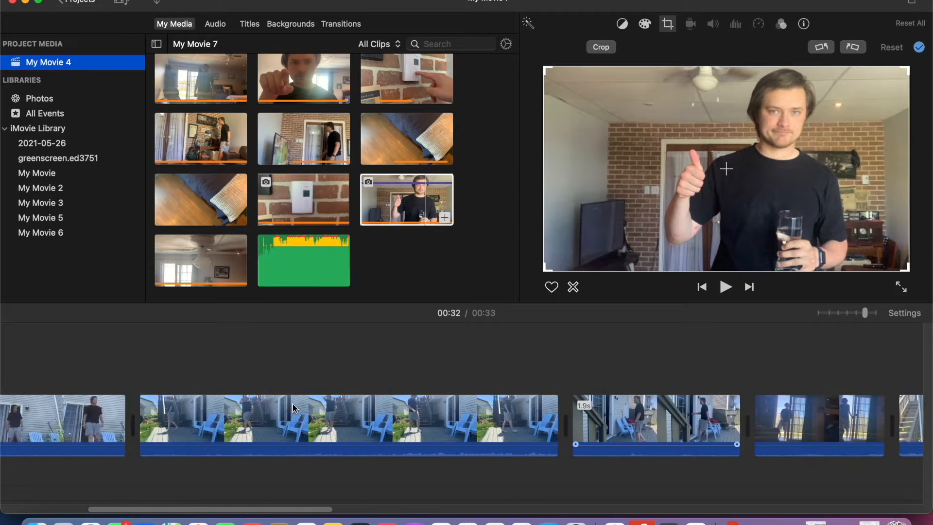
drag(307, 265, 42, 482)
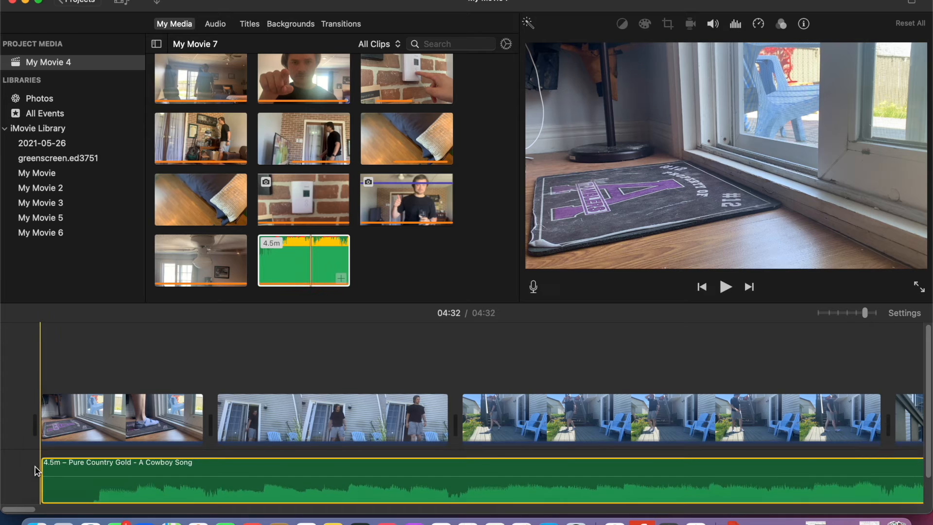
mouse_move(116, 466)
mouse_down()
mouse_move(106, 452)
mouse_move(115, 453)
mouse_up()
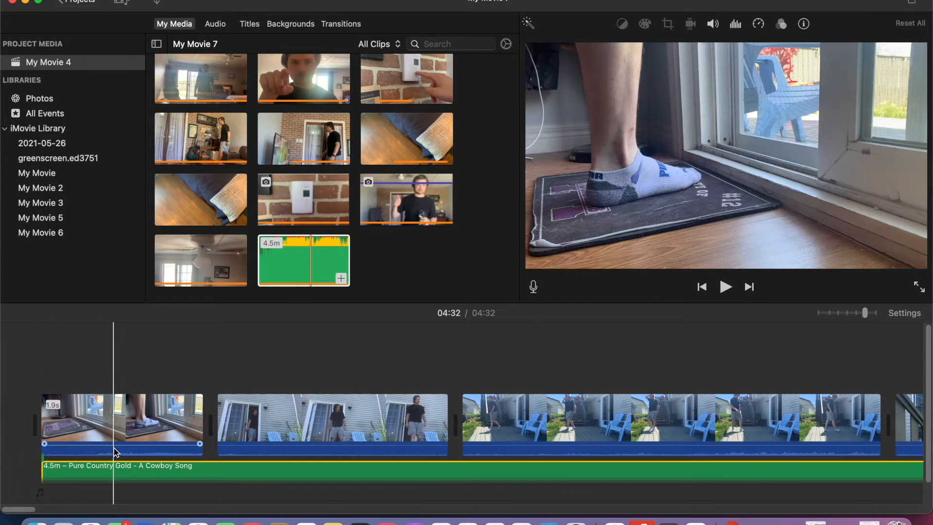
scroll(251, 442, down, 5)
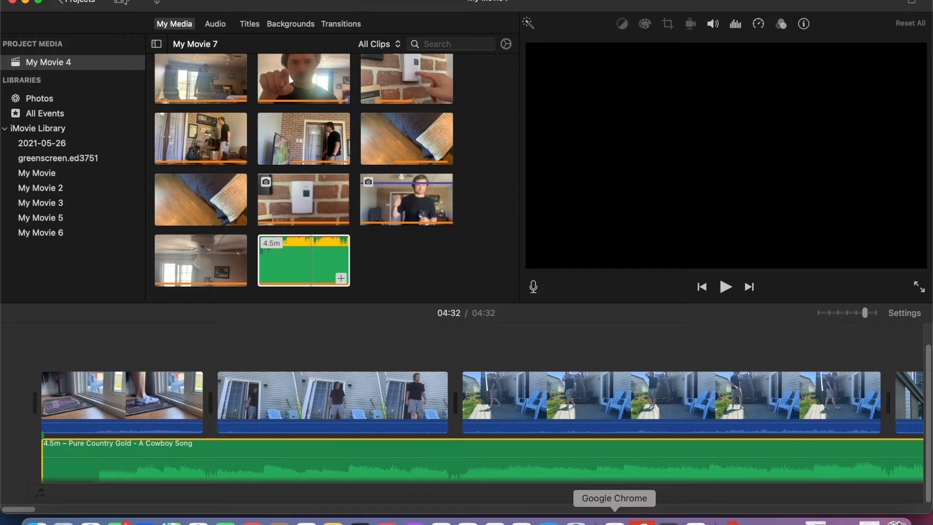
Step: Switch to Chrome, make its window full screen, and show the ED 3751 Step By Step page
click(868, 519)
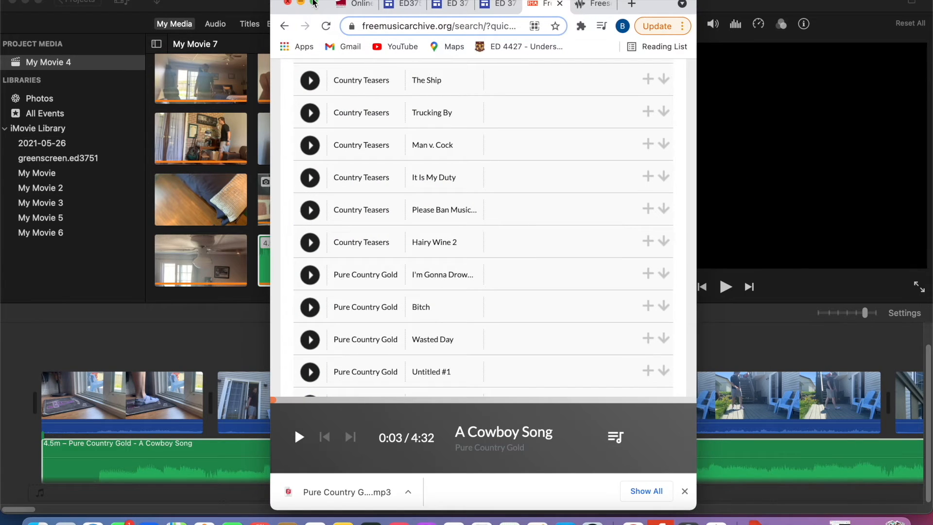
click(313, 2)
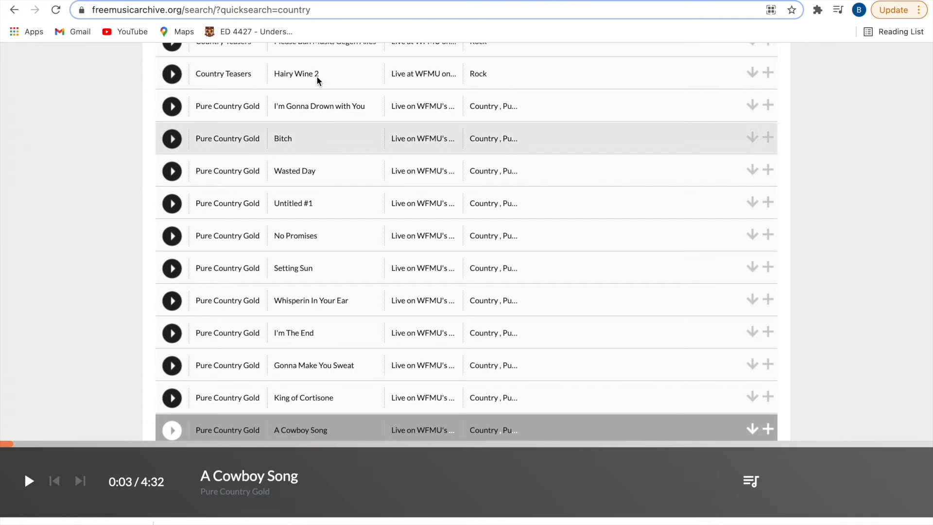
click(471, 0)
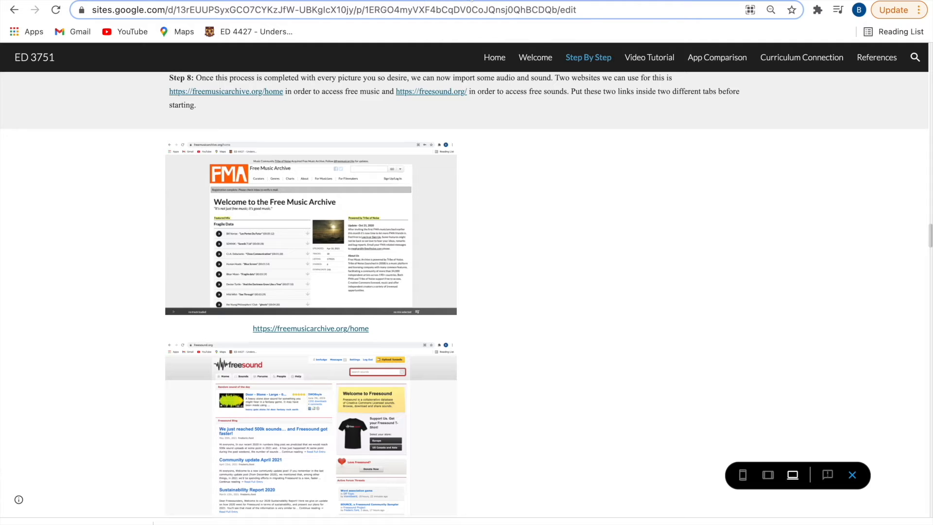
Step: Read Steps 9 to 12 of the tutorial on importing, placing and editing audio and adding title and credit pages
scroll(404, 296, down, 10)
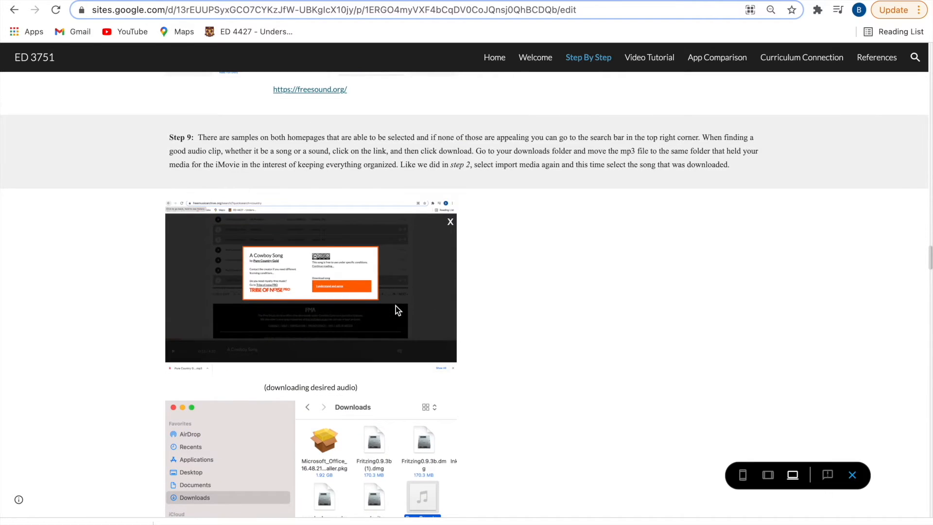
scroll(395, 305, down, 3)
scroll(395, 304, down, 6)
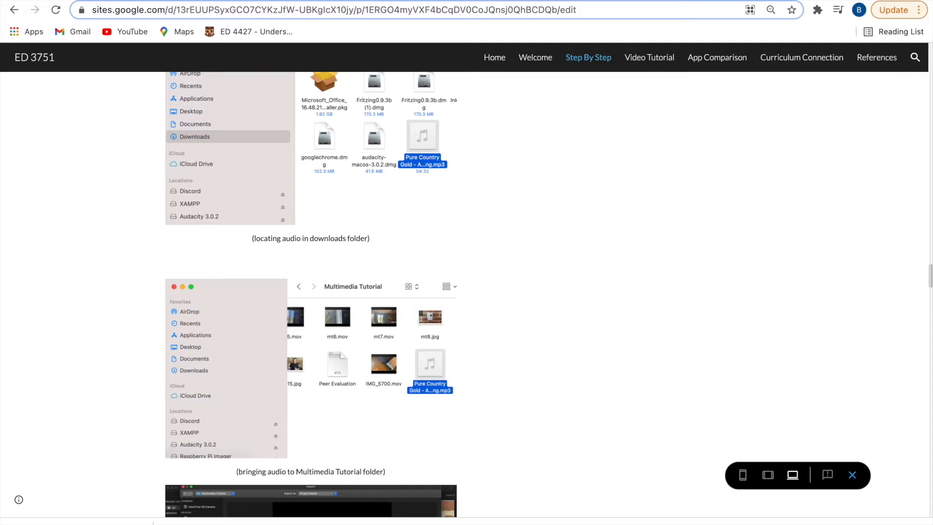
scroll(589, 453, down, 8)
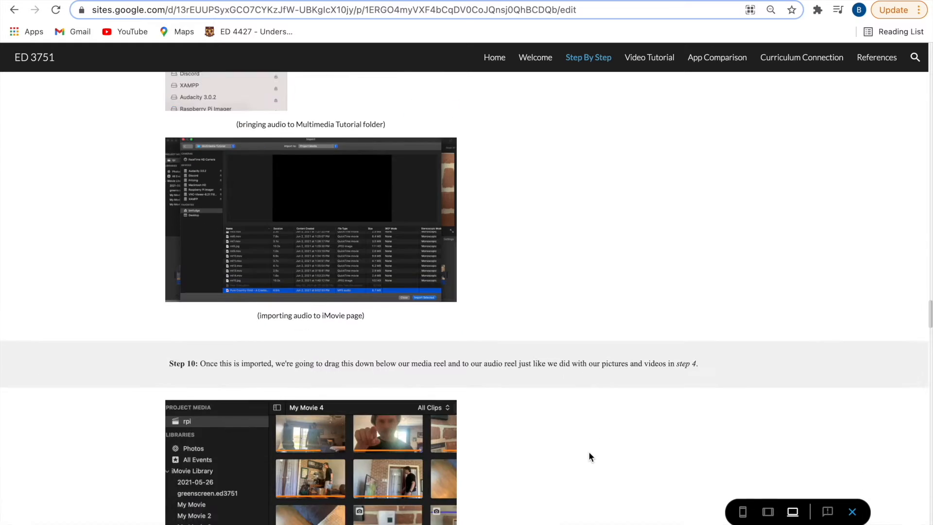
scroll(589, 457, down, 7)
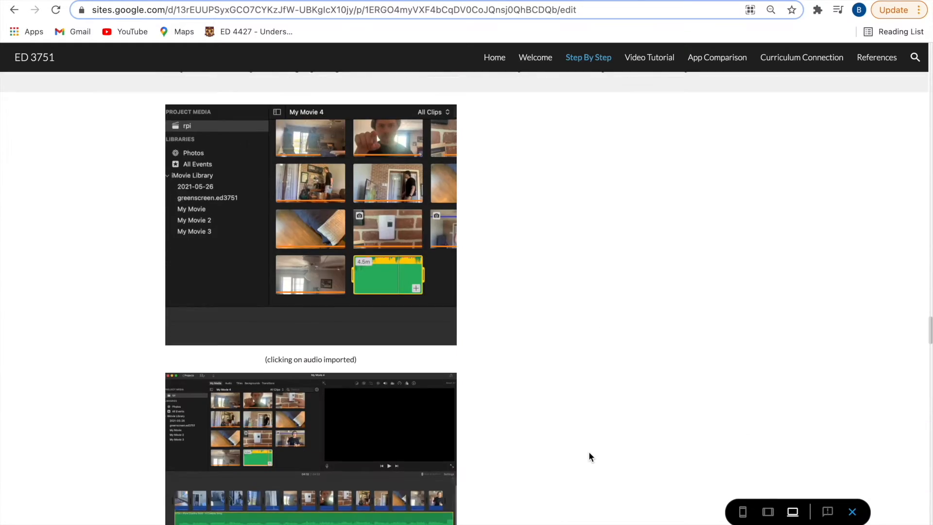
scroll(589, 456, down, 8)
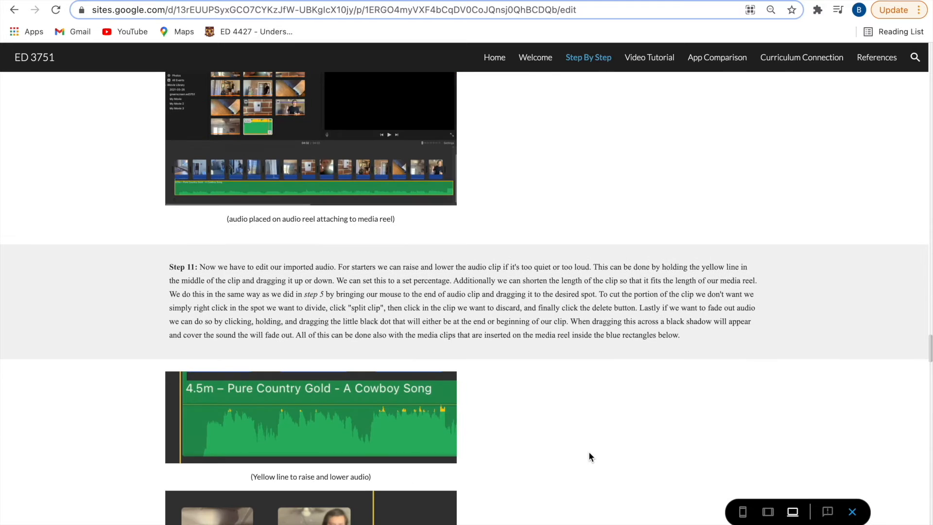
scroll(589, 457, down, 6)
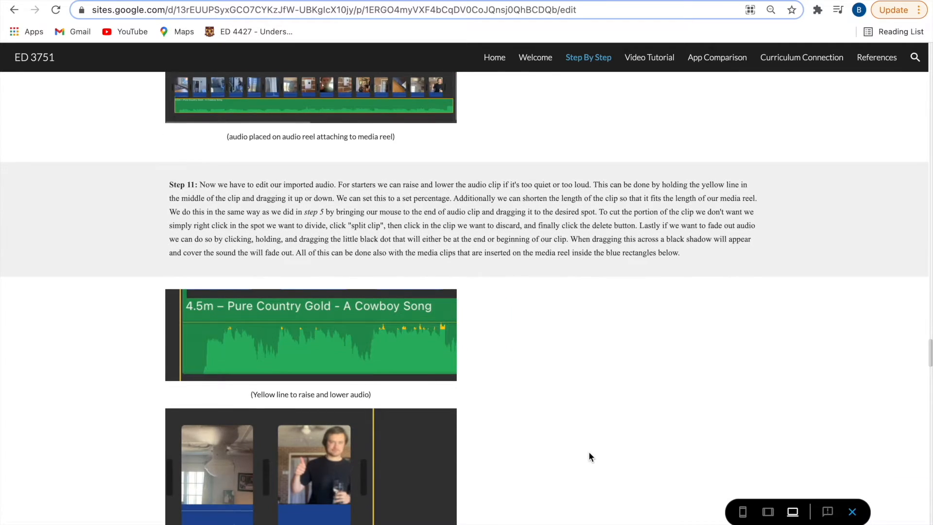
scroll(589, 457, down, 3)
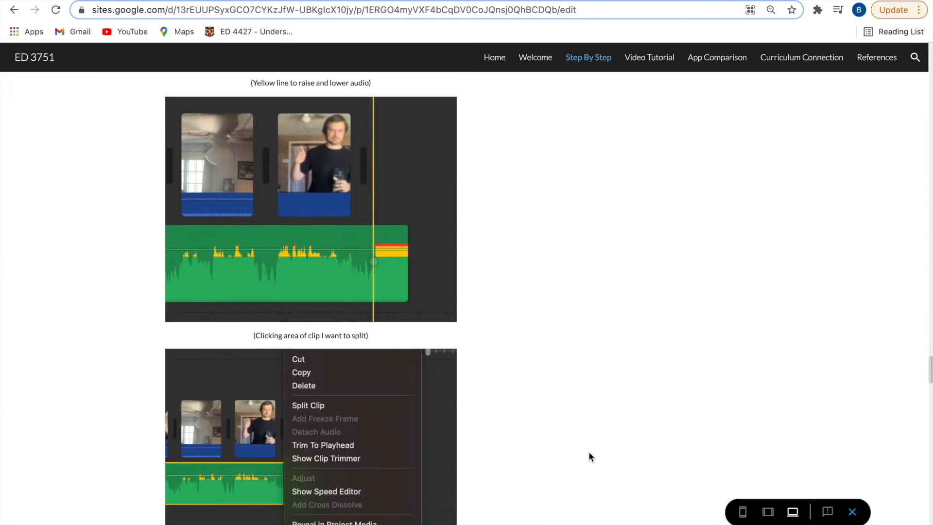
scroll(589, 457, down, 12)
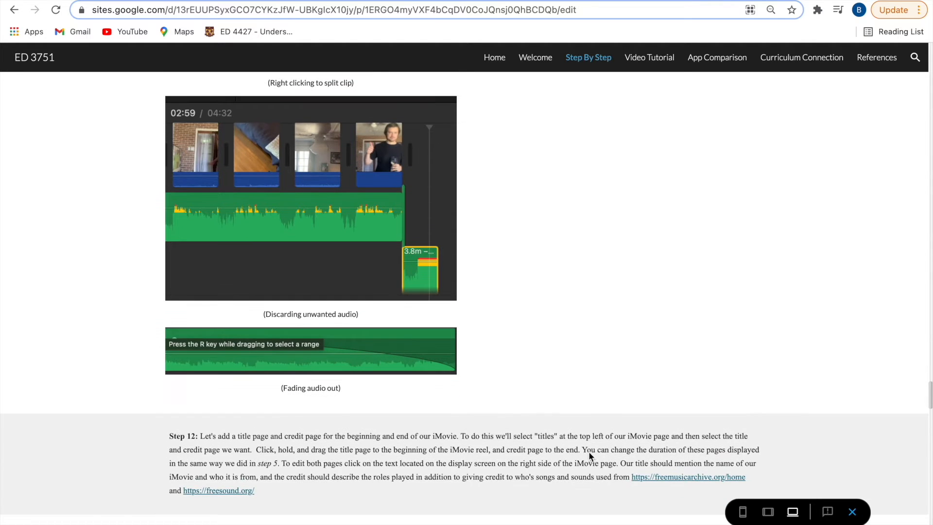
scroll(589, 452, down, 2)
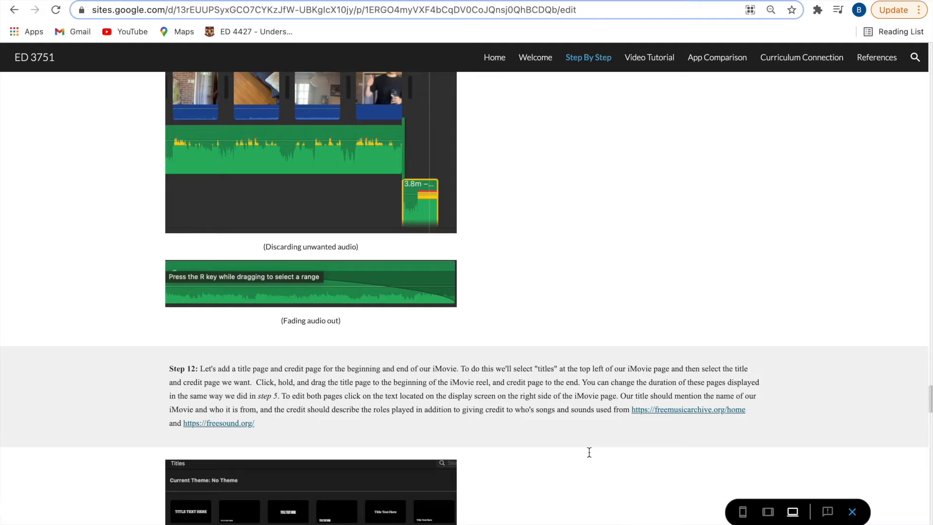
Step: Take Chrome out of full screen and return to the iMovie project
mouse_move(84, 1)
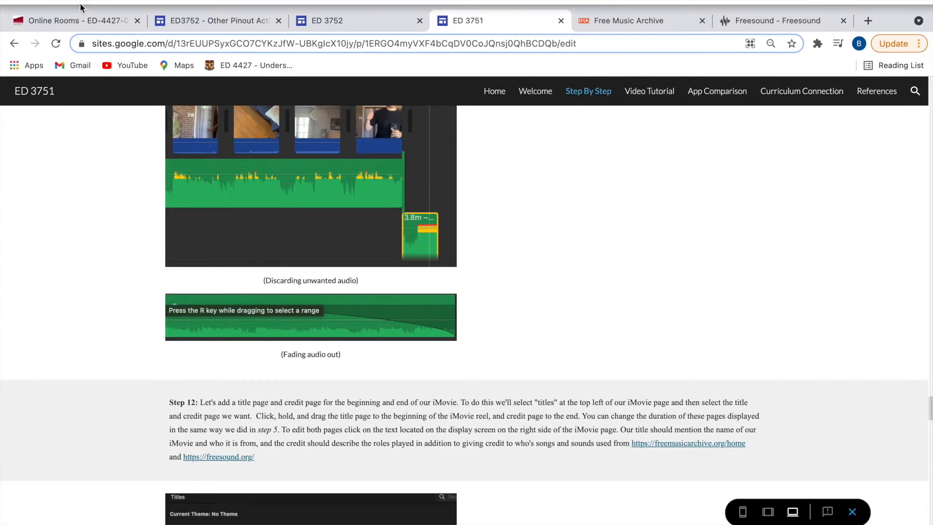
click(43, 0)
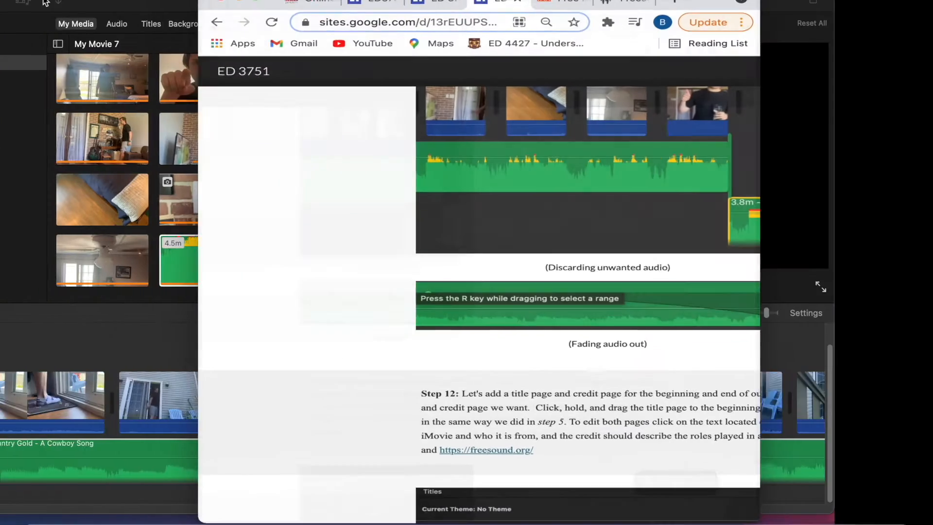
click(125, 161)
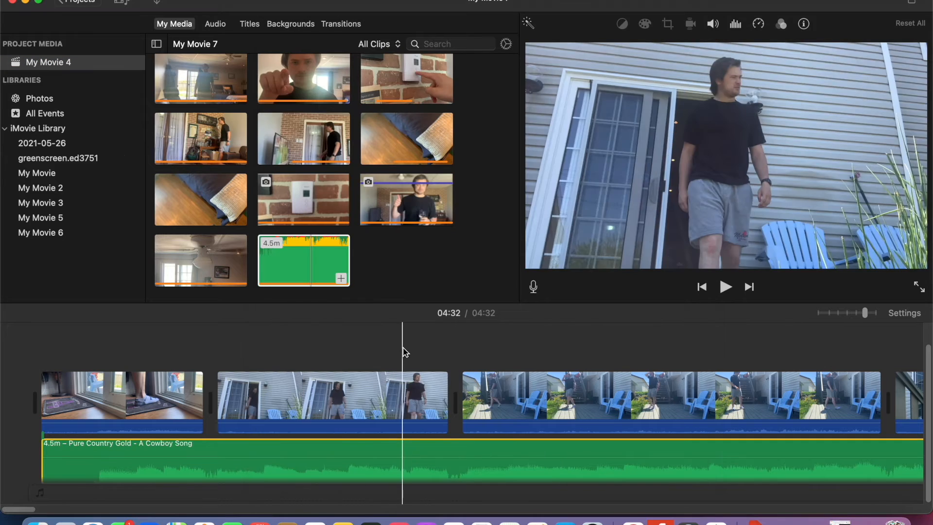
Step: Split the A Cowboy Song audio clip on the timeline where the last video clip ends
scroll(406, 350, right, 10)
scroll(552, 416, left, 5)
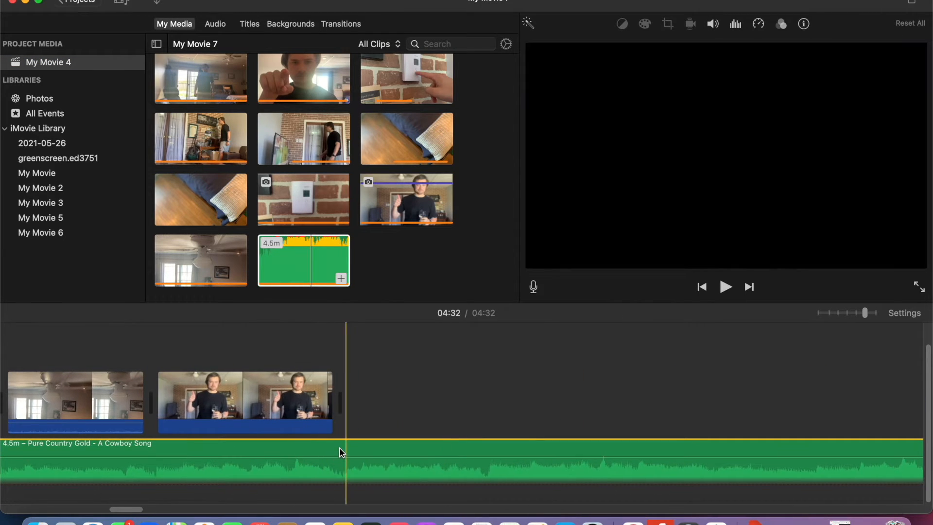
right_click(339, 447)
click(401, 373)
Step: Delete the surplus part of A Cowboy Song that runs past the last video clip
click(373, 450)
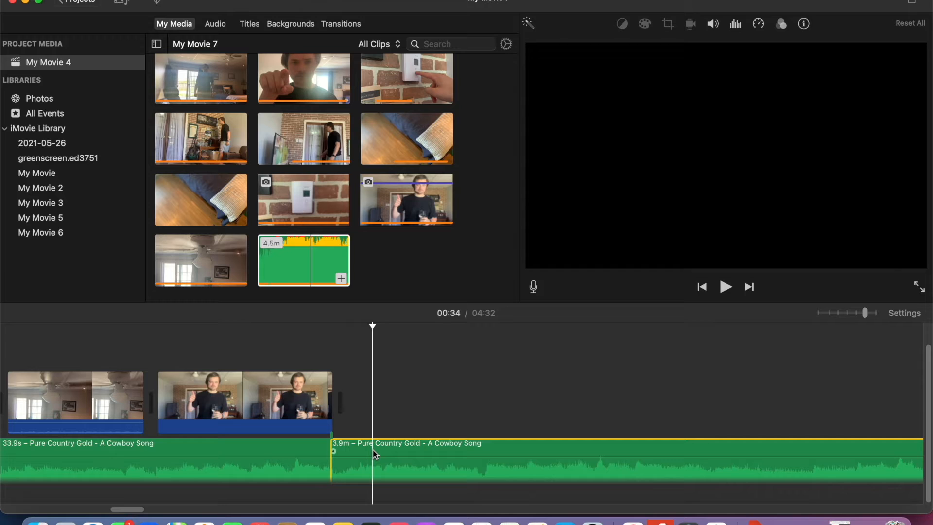
click(493, 410)
click(398, 449)
key(Delete)
scroll(237, 456, left, 5)
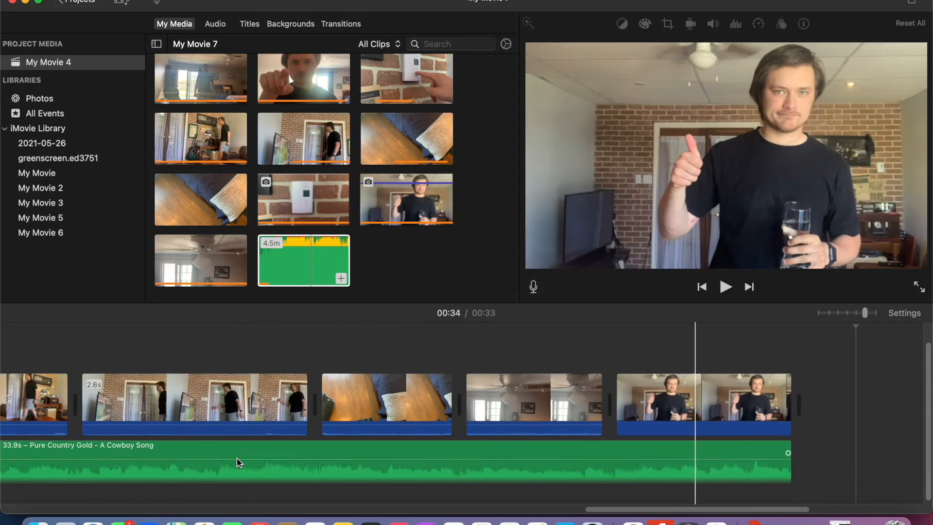
scroll(237, 457, right, 10)
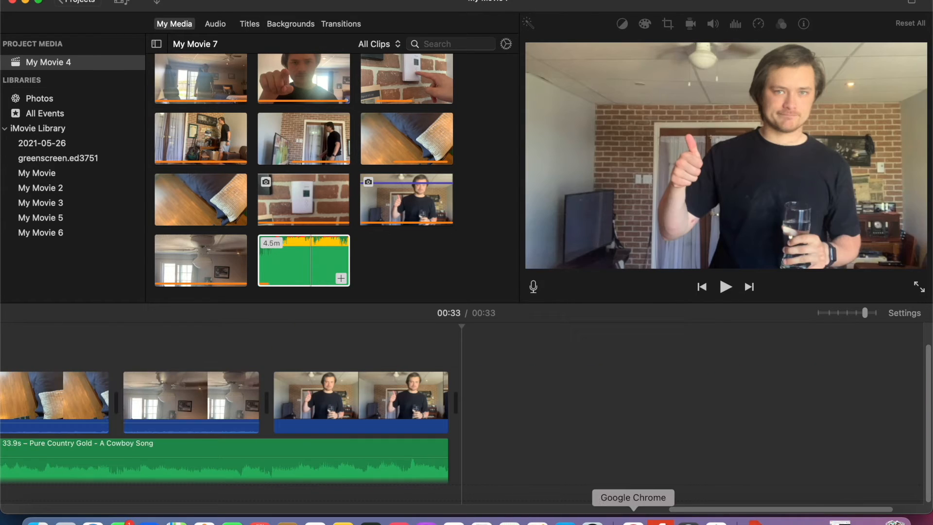
Step: Switch to Chrome and review Step 14 on voice-overs and Step 15 on exporting in the ED 3751 tutorial
click(633, 520)
scroll(489, 306, down, 9)
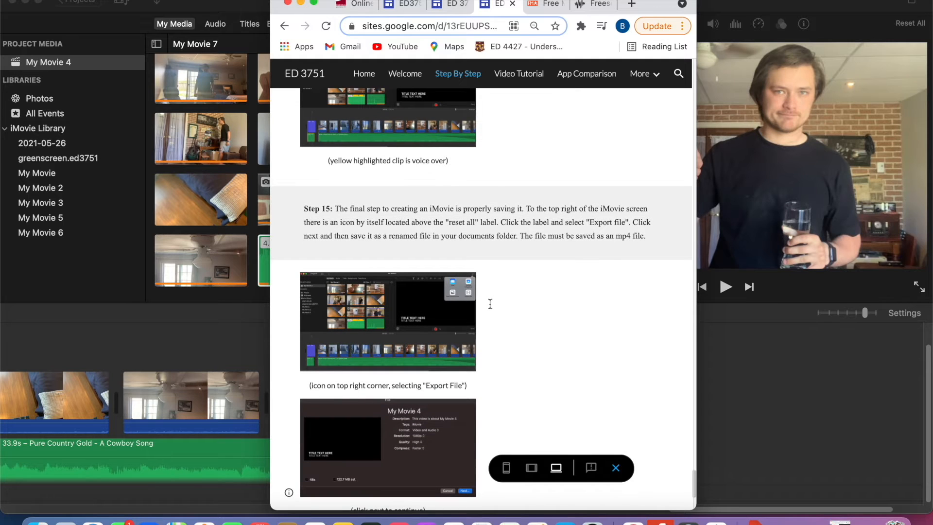
scroll(490, 304, down, 2)
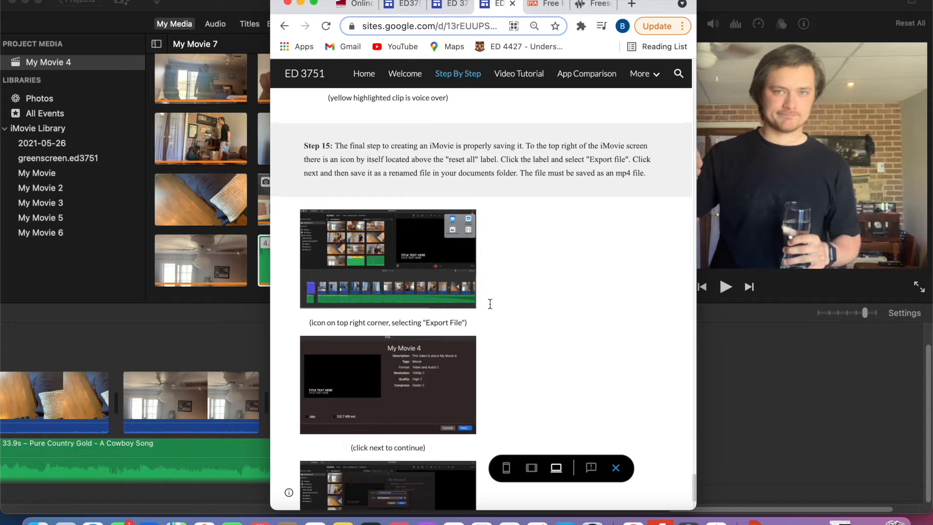
scroll(490, 303, down, 1)
scroll(489, 304, up, 3)
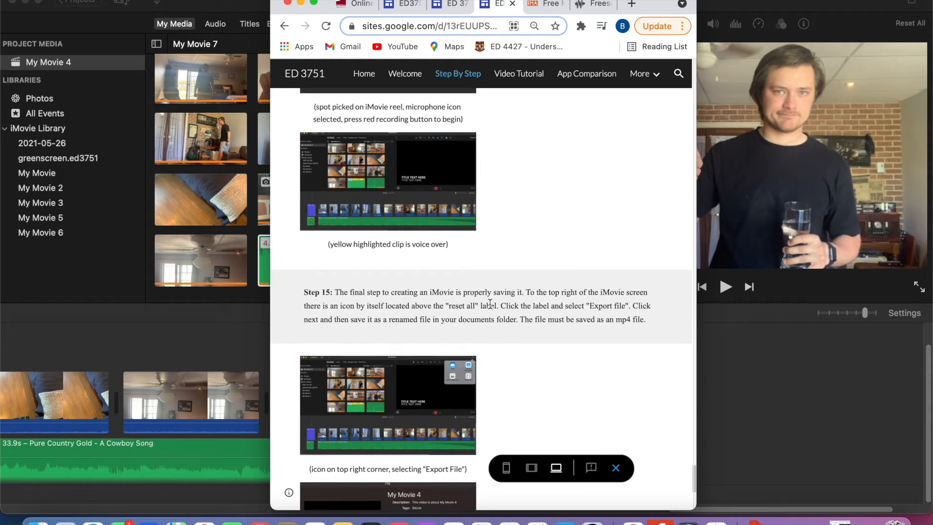
scroll(490, 303, down, 3)
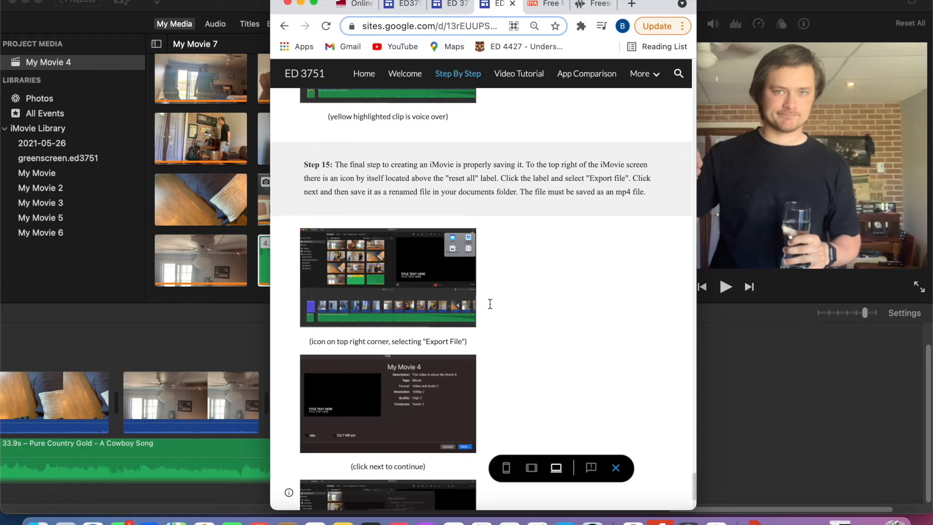
scroll(490, 304, up, 10)
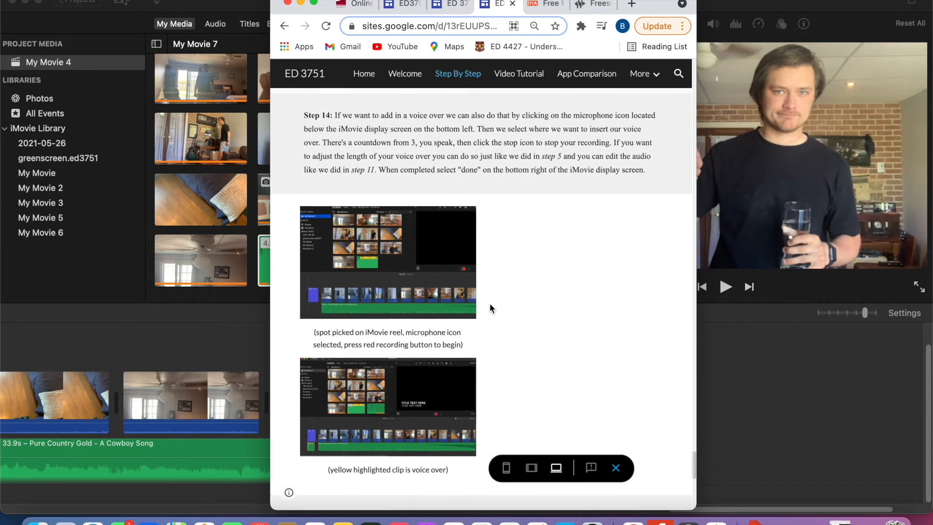
Step: Switch from the Chrome tutorial back to the iMovie project and open the collection of title styles
scroll(489, 305, down, 2)
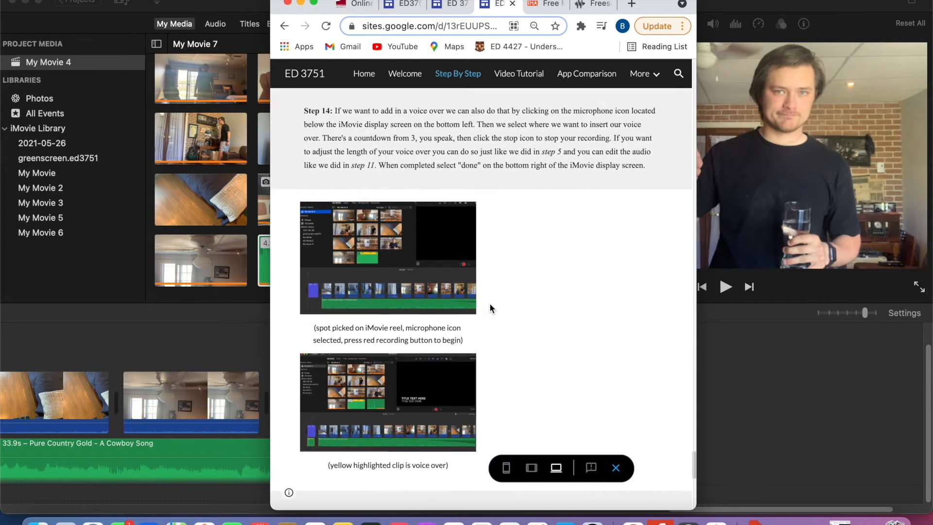
click(113, 28)
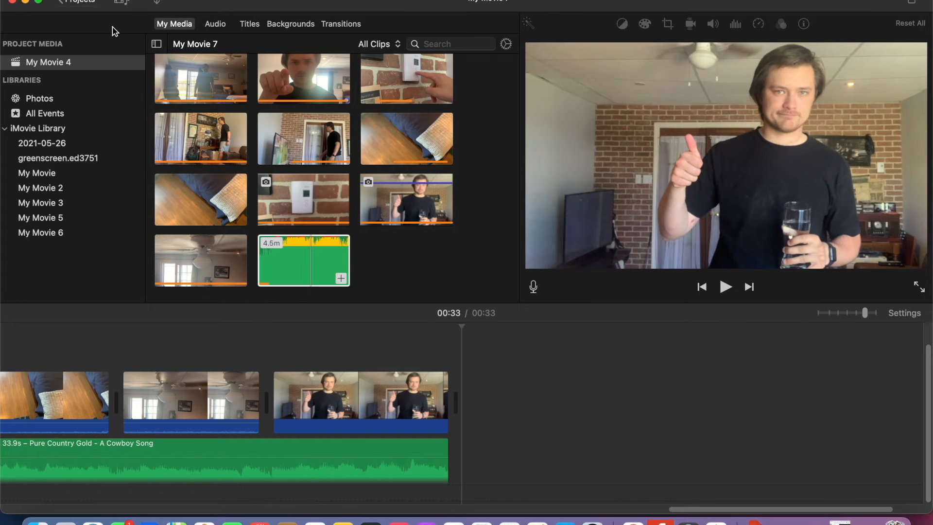
click(258, 26)
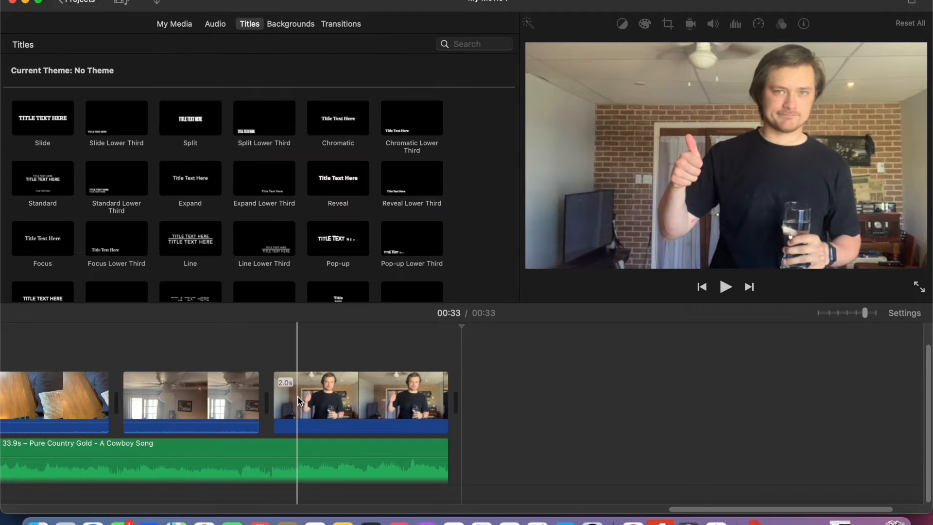
scroll(297, 395, left, 10)
scroll(297, 395, left, 10)
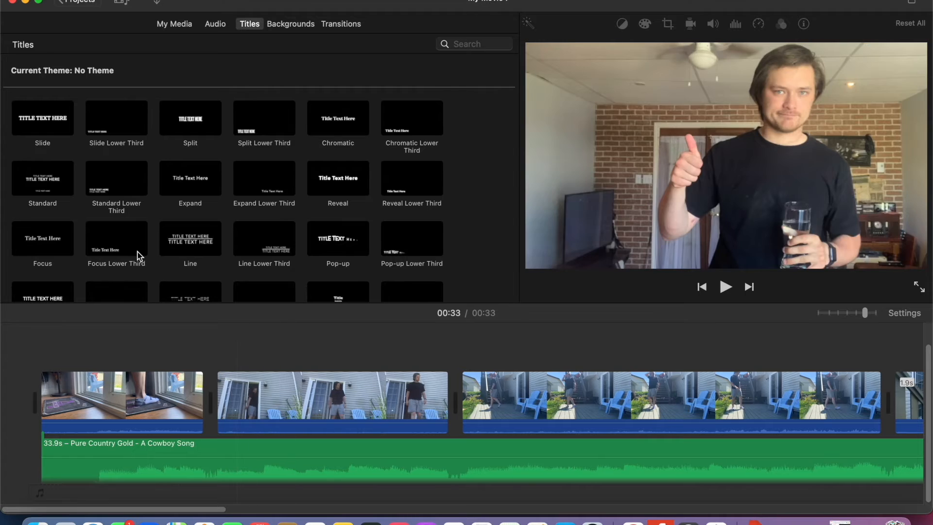
Step: Try a Standard title ahead of the first clip on the timeline, and delete it again
click(58, 180)
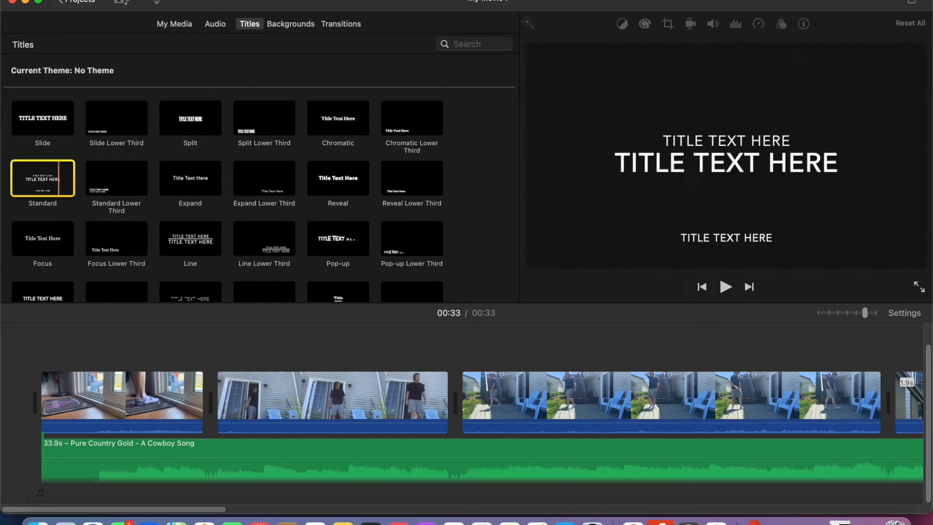
drag(59, 187, 13, 412)
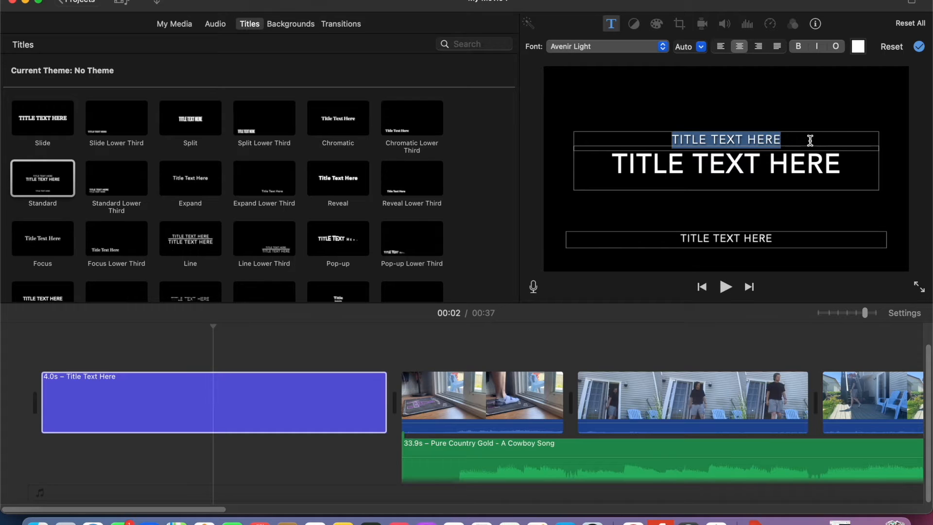
click(252, 426)
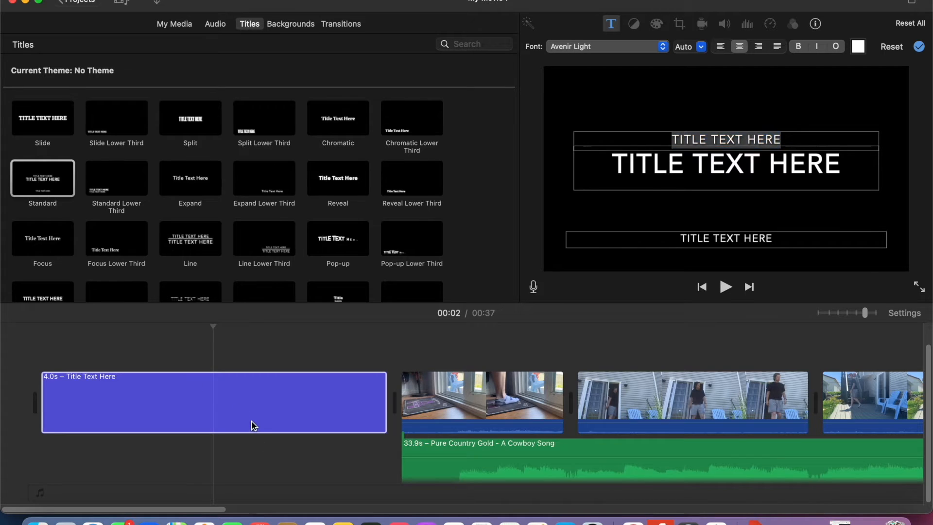
click(259, 413)
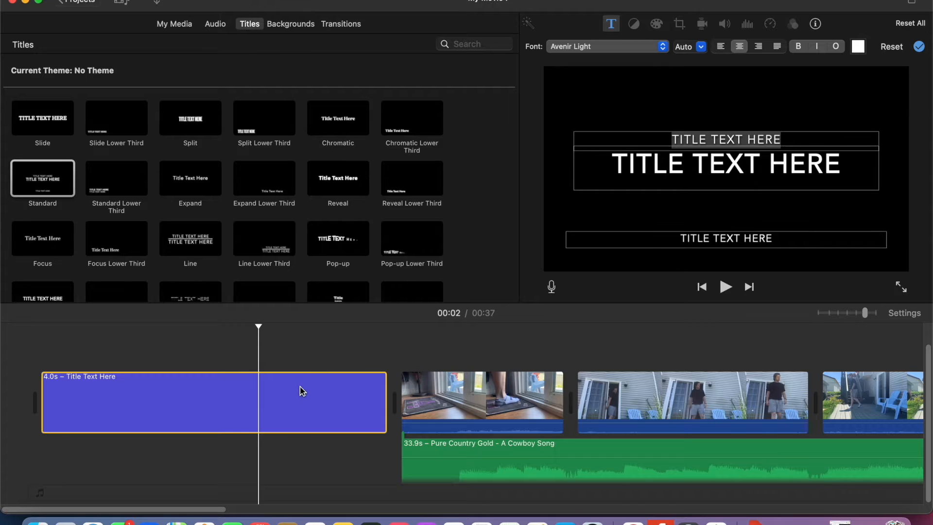
key(Delete)
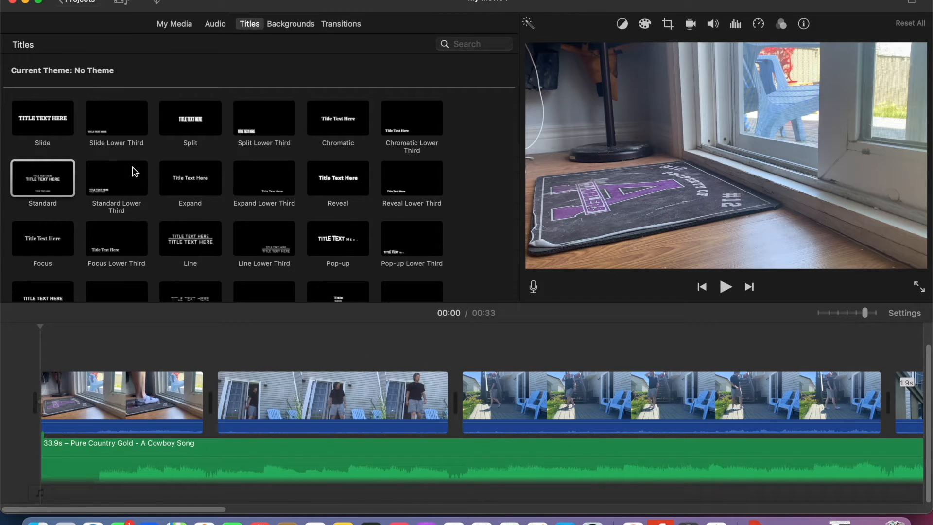
Step: Place a Line title before the first clip on the timeline and set its upper text to TOO HOT IN NL
click(200, 250)
drag(199, 249, 6, 406)
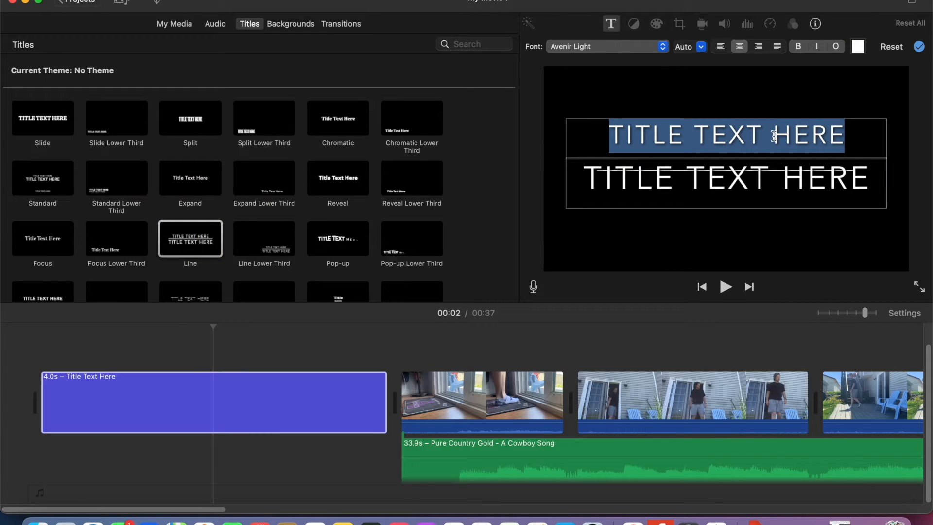
key(BackSpace)
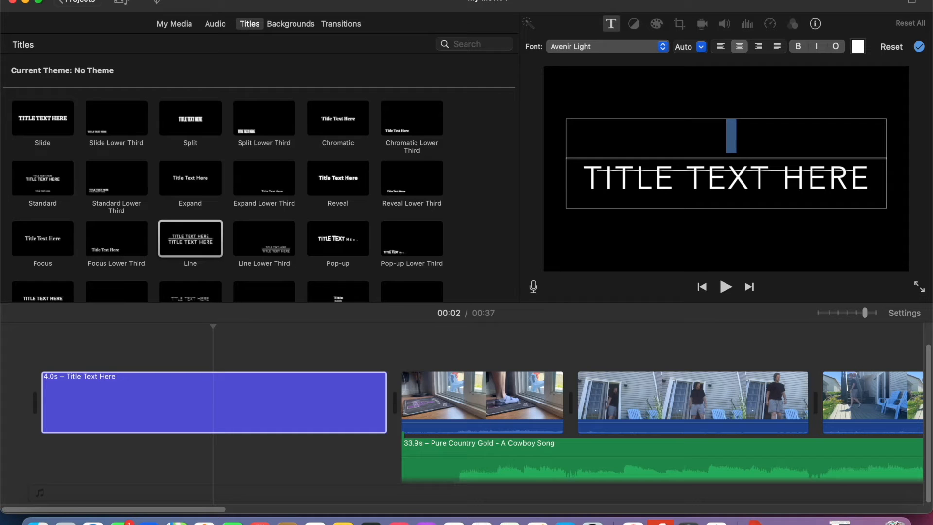
text(A)
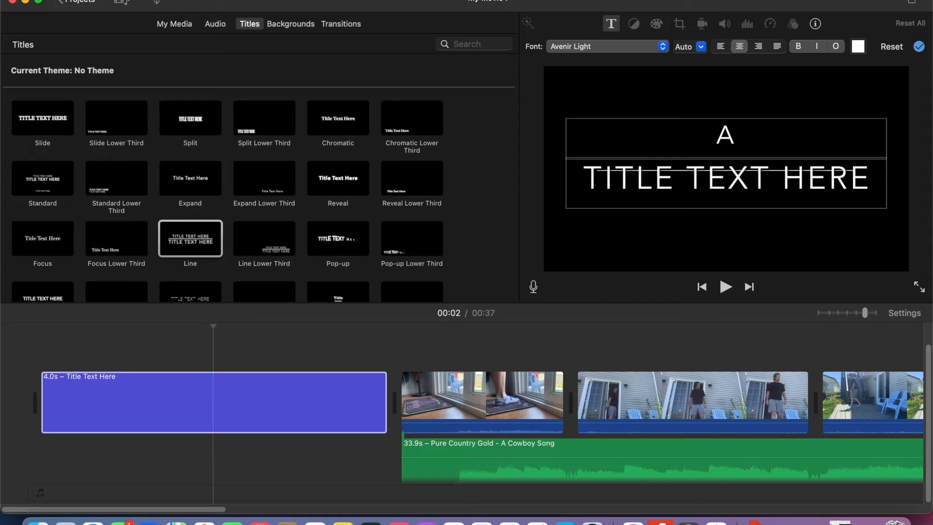
key(BackSpace)
key(BackSpace)
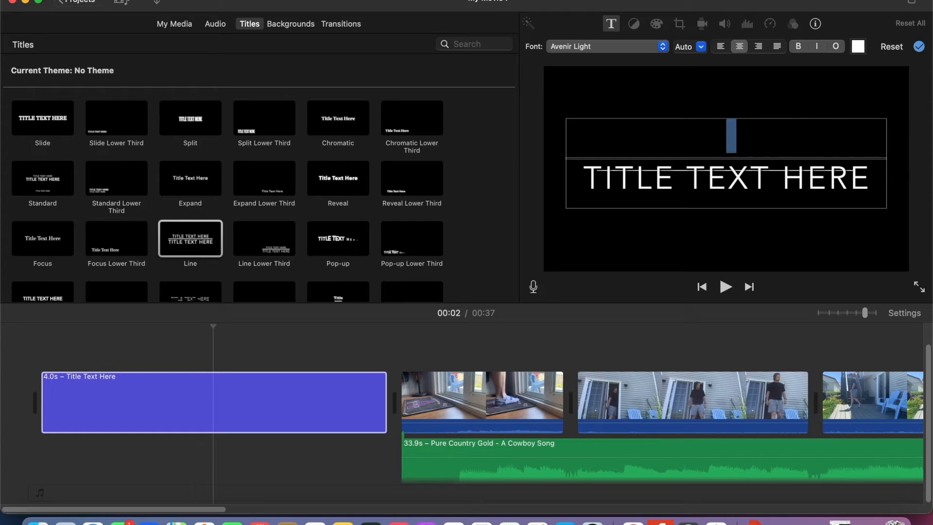
text(TOO)
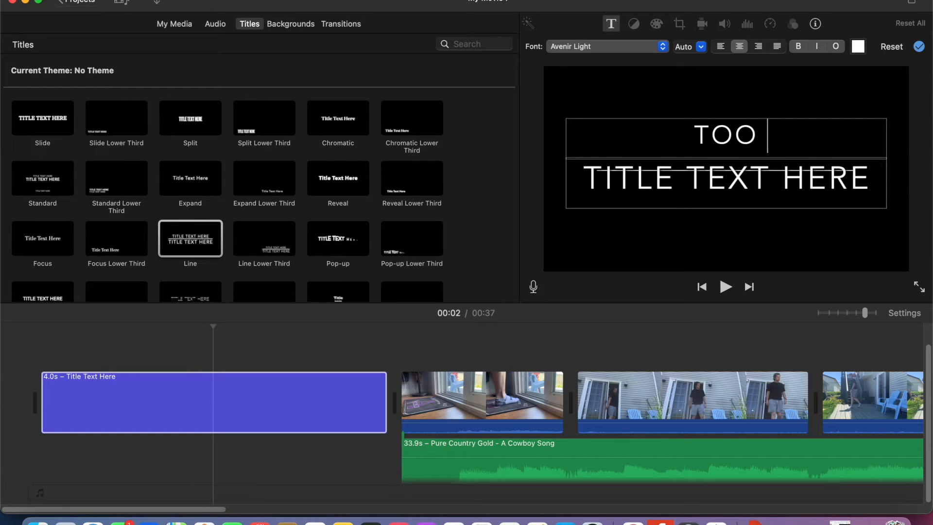
text( HOT IN)
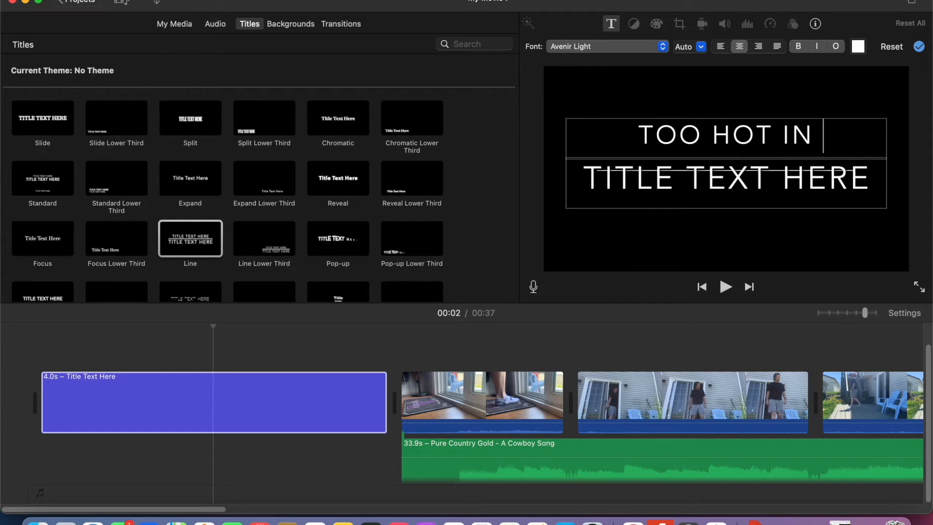
text(NEW)
key(BackSpace)
key(BackSpace)
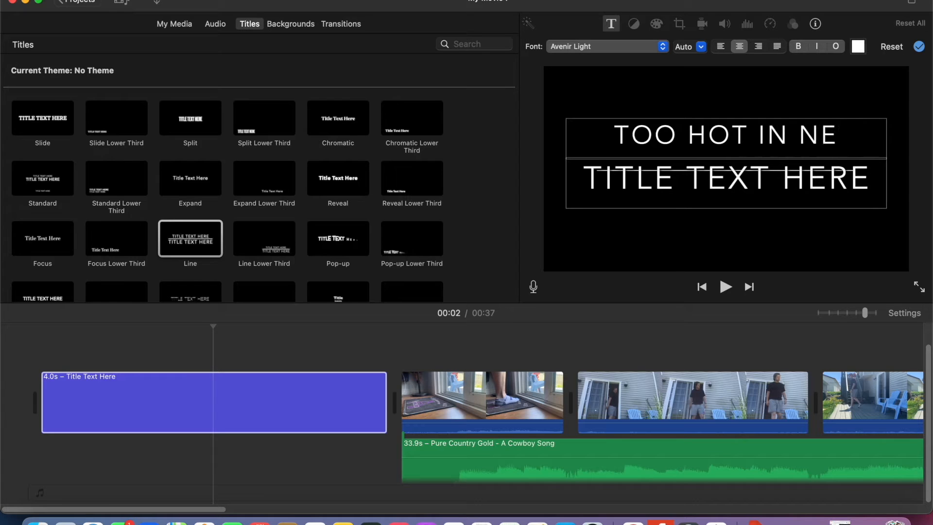
text(L)
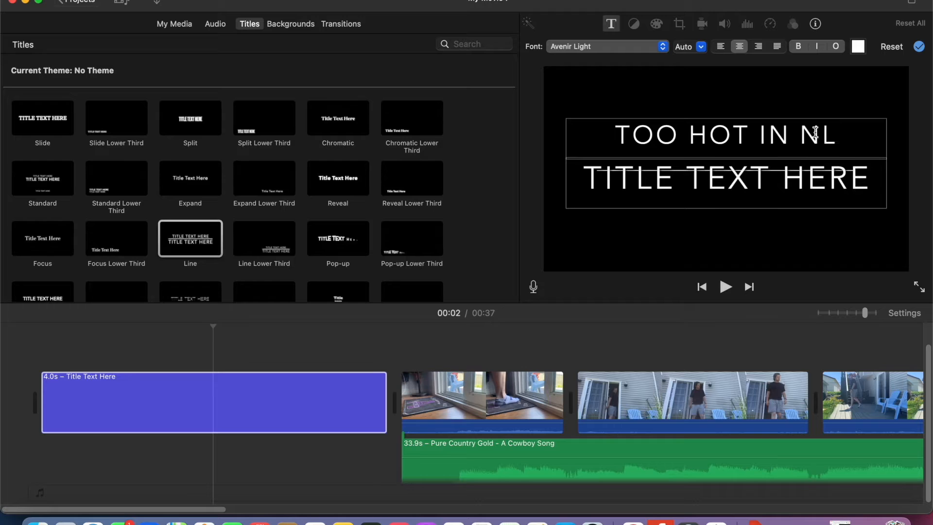
Step: Enter the author's first name as the Line title's lower text, and delete that title from the timeline
click(793, 176)
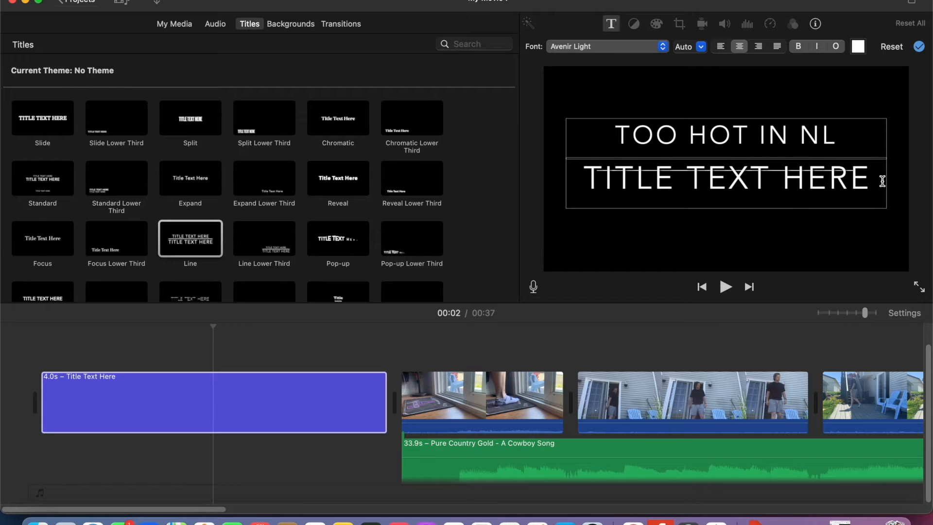
drag(882, 179, 577, 177)
key(BackSpace)
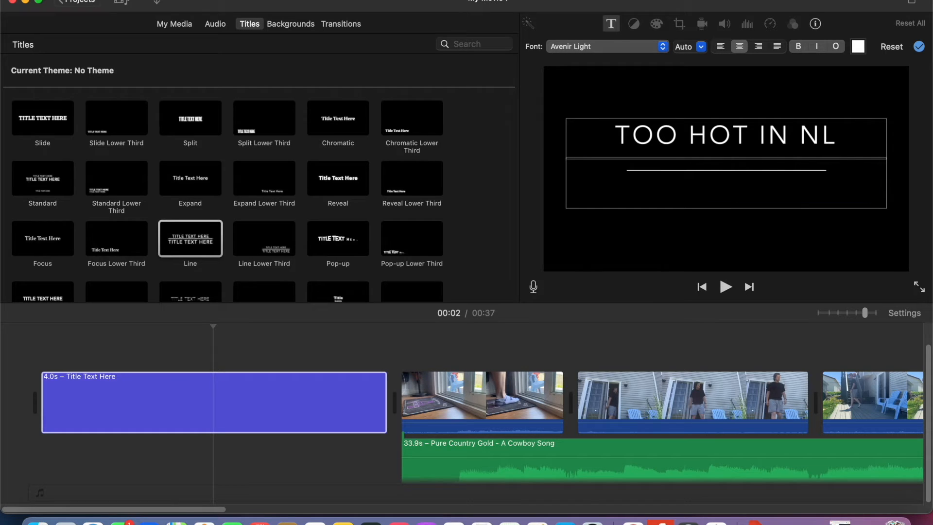
text(BLAKE)
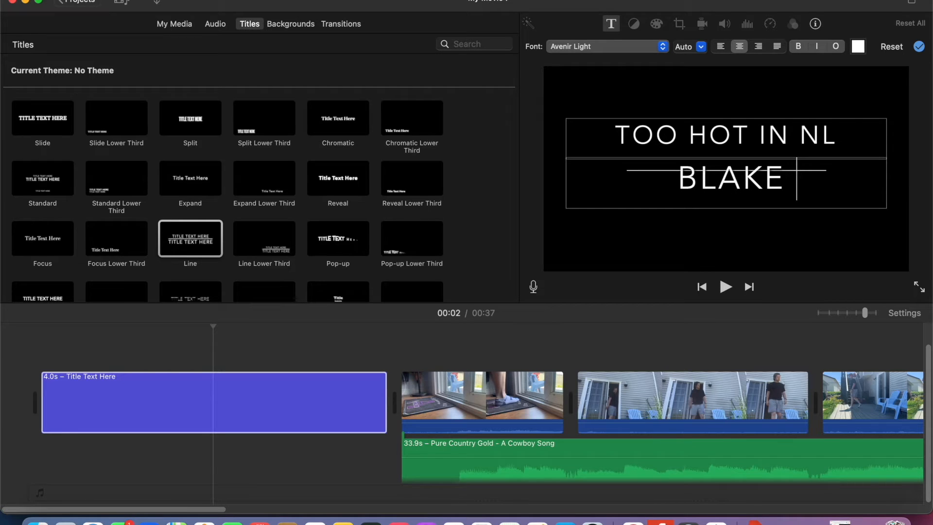
click(331, 391)
key(Delete)
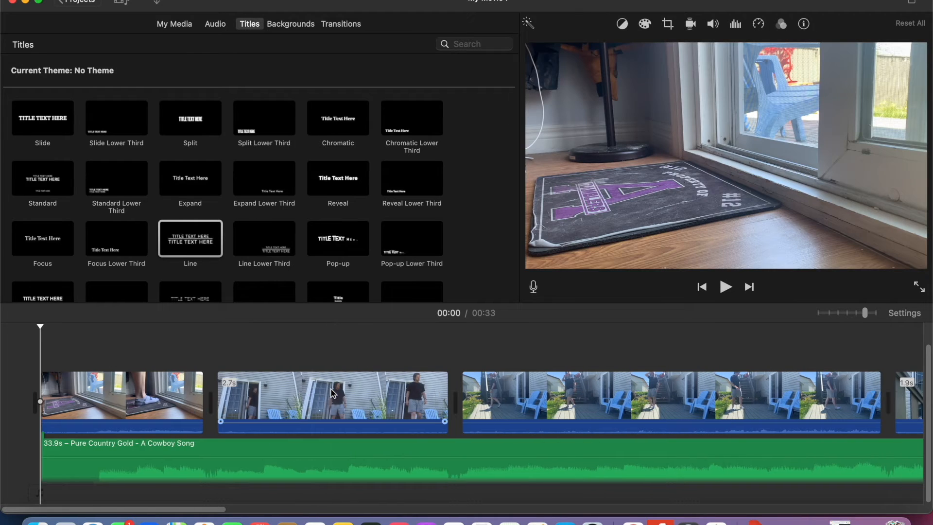
Step: Place a Standard title before the first clip on the timeline and set its top line to NL HEAT
scroll(159, 240, down, 1)
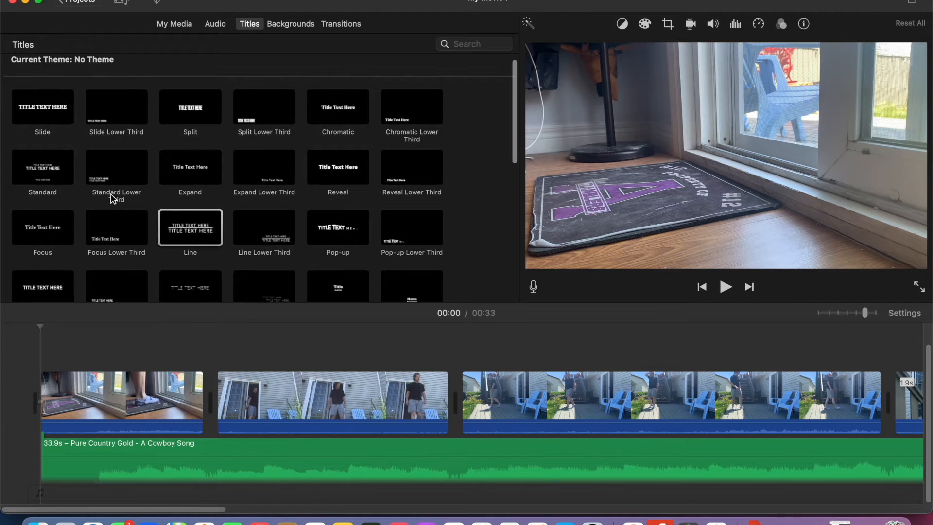
scroll(126, 212, up, 1)
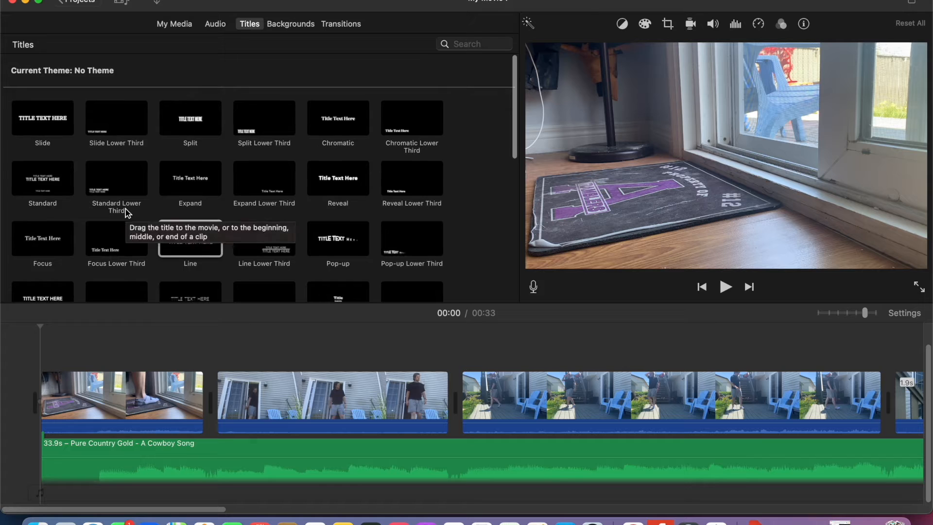
scroll(125, 212, down, 4)
scroll(125, 212, up, 4)
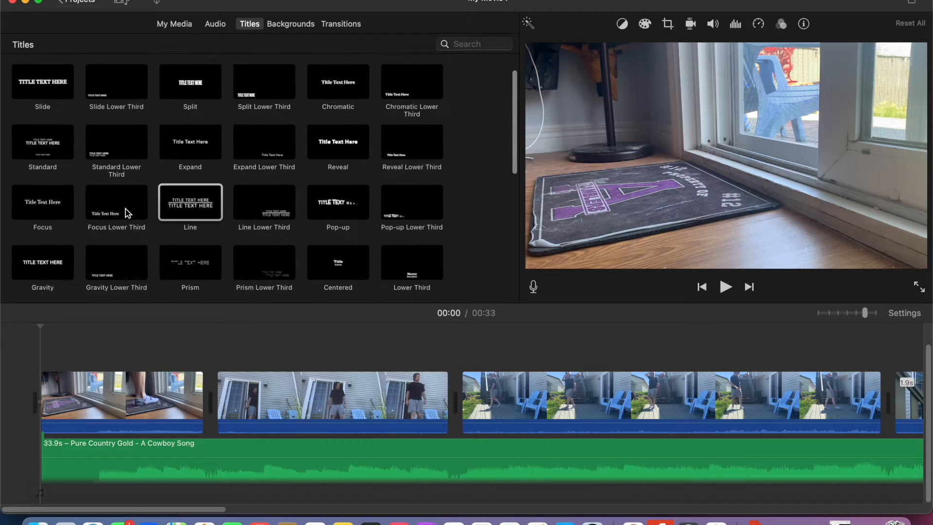
click(58, 176)
drag(59, 180, 10, 395)
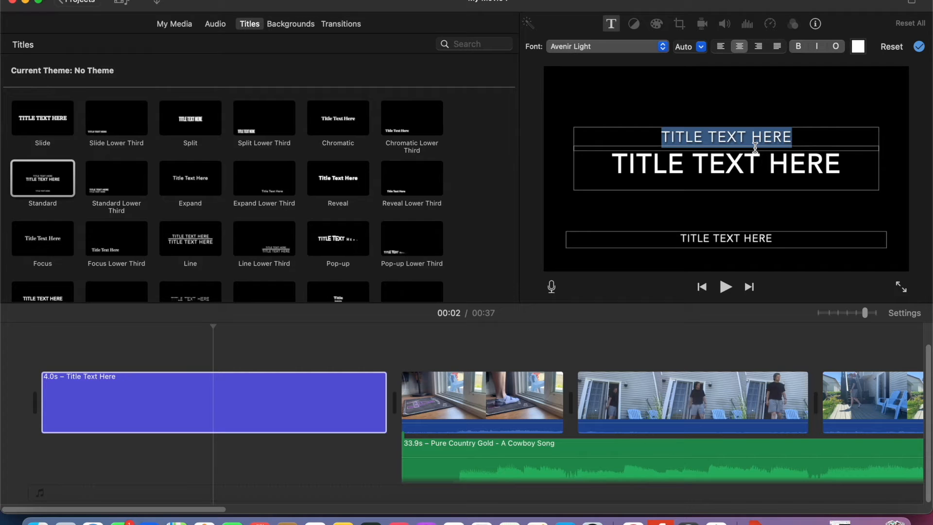
text(NL)
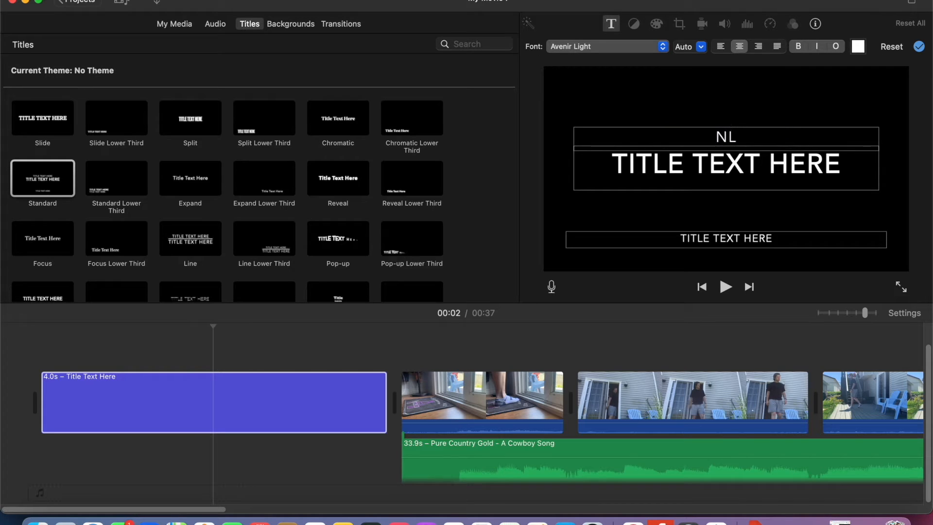
text( HEAT)
Step: Replace the Standard title's large middle line with LETS COOL DOWN
click(832, 162)
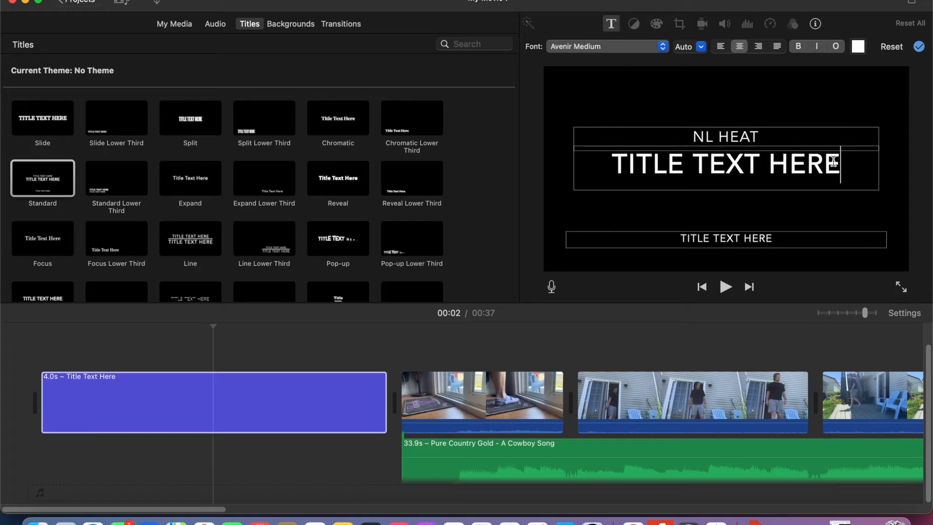
key(BackSpace)
key(BackSpace)
key(BackSpace)
key(BackSpace)
key(BackSpace)
key(BackSpace)
key(BackSpace)
key(BackSpace)
key(BackSpace)
key(BackSpace)
key(BackSpace)
key(BackSpace)
key(BackSpace)
key(BackSpace)
key(BackSpace)
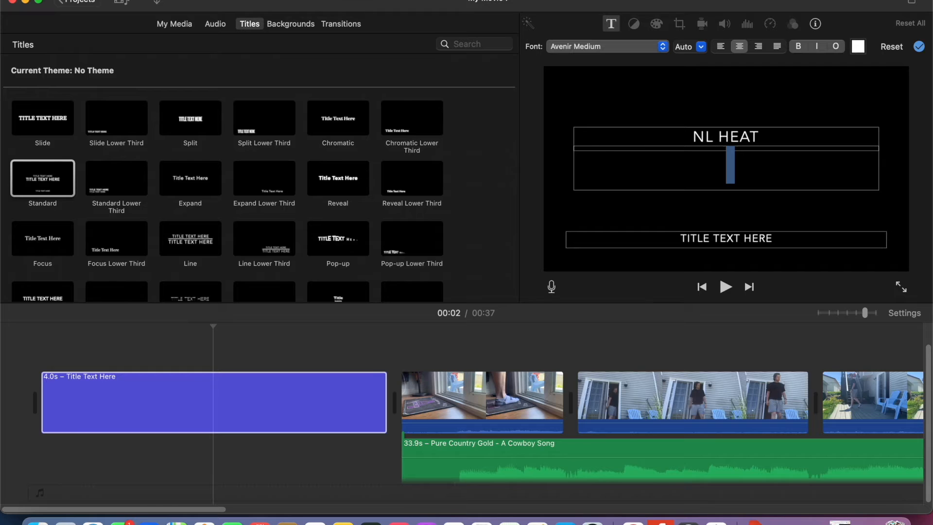
text(LETS C)
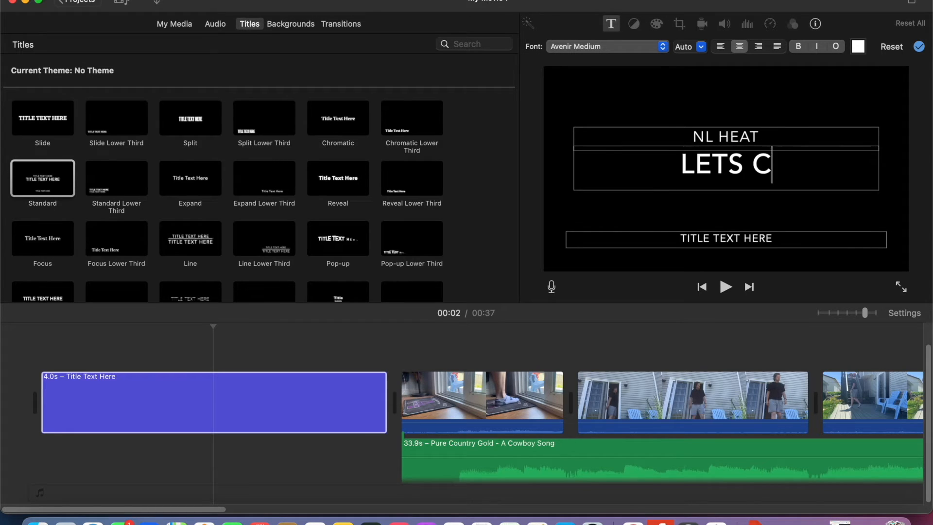
text(OOL DOWN)
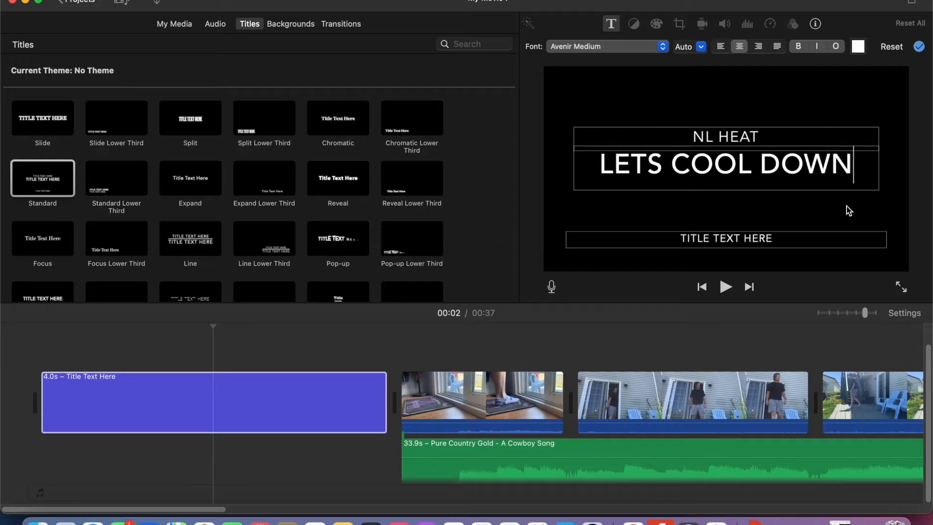
Step: Replace the Standard title's bottom line with MULTIMEDIA TURTORIAL - ED 3751 and apply the title text
click(800, 239)
key(BackSpace)
key(BackSpace)
key(BackSpace)
key(BackSpace)
key(BackSpace)
key(BackSpace)
key(BackSpace)
key(BackSpace)
key(BackSpace)
key(BackSpace)
key(BackSpace)
key(BackSpace)
key(BackSpace)
key(BackSpace)
key(BackSpace)
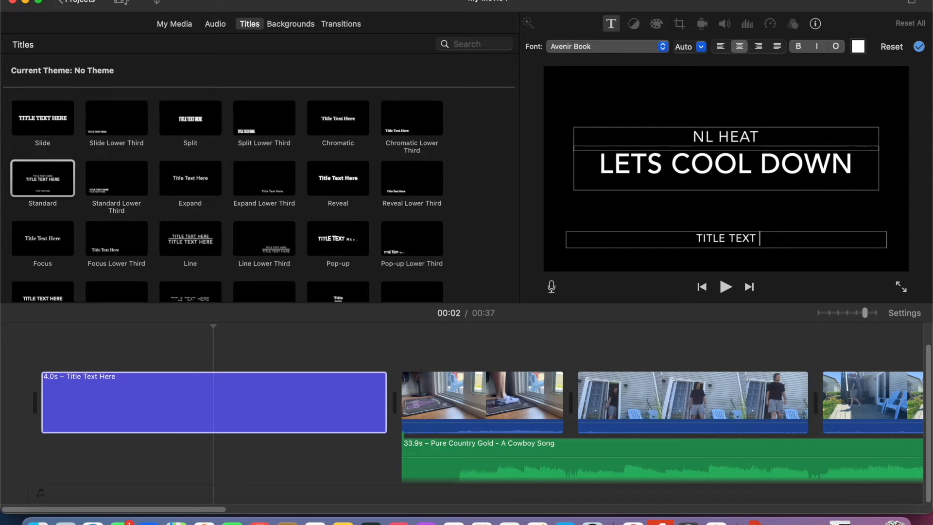
text(MULTIMEDIA TURTO)
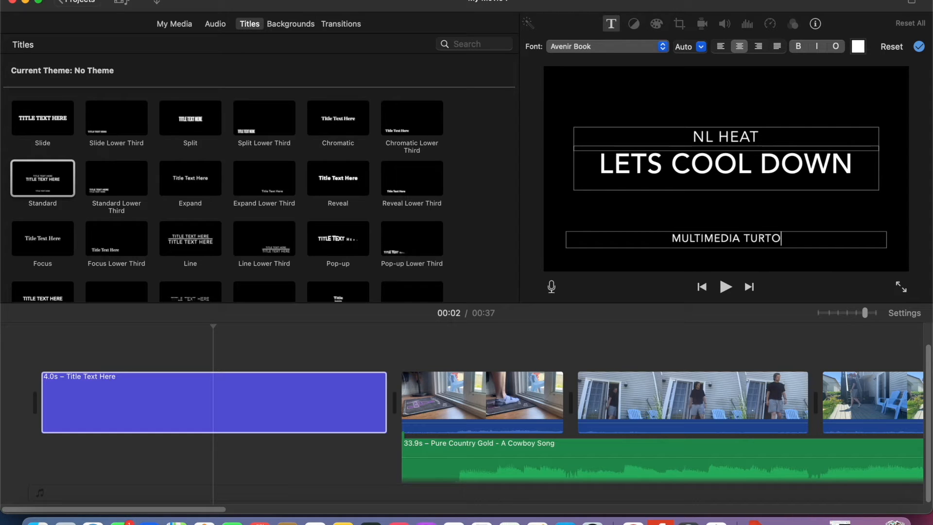
text(RIAL)
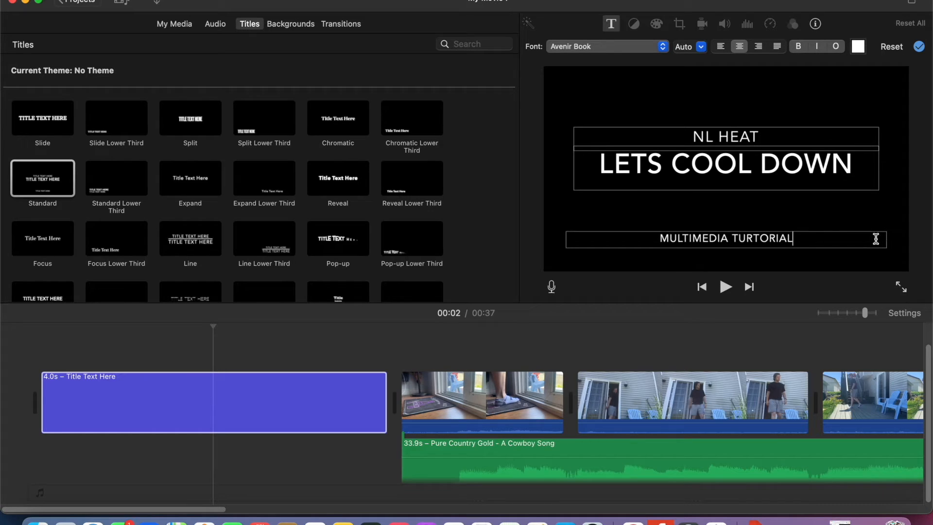
text( -)
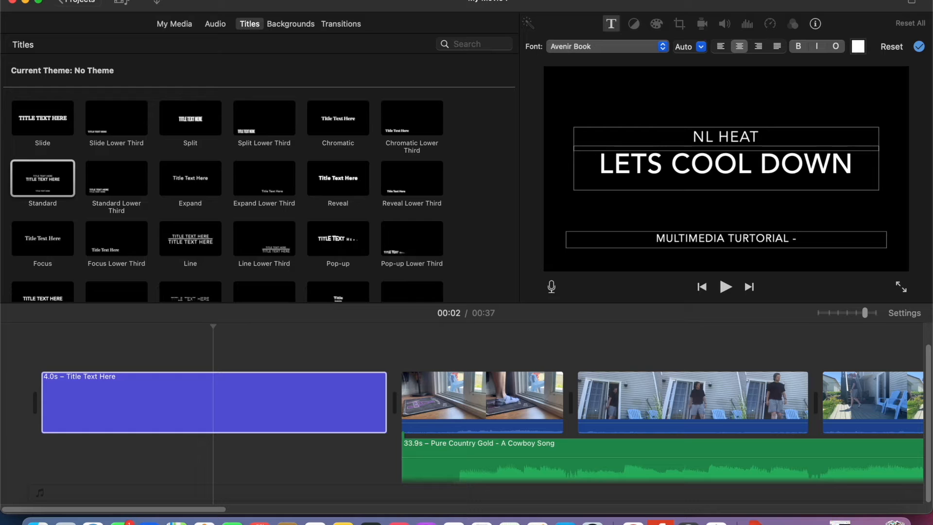
text( ED)
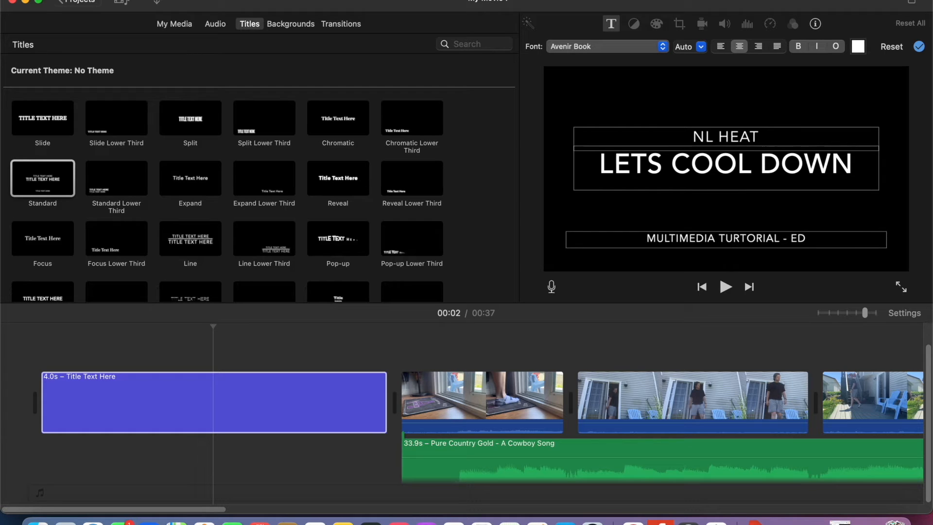
text( 3752)
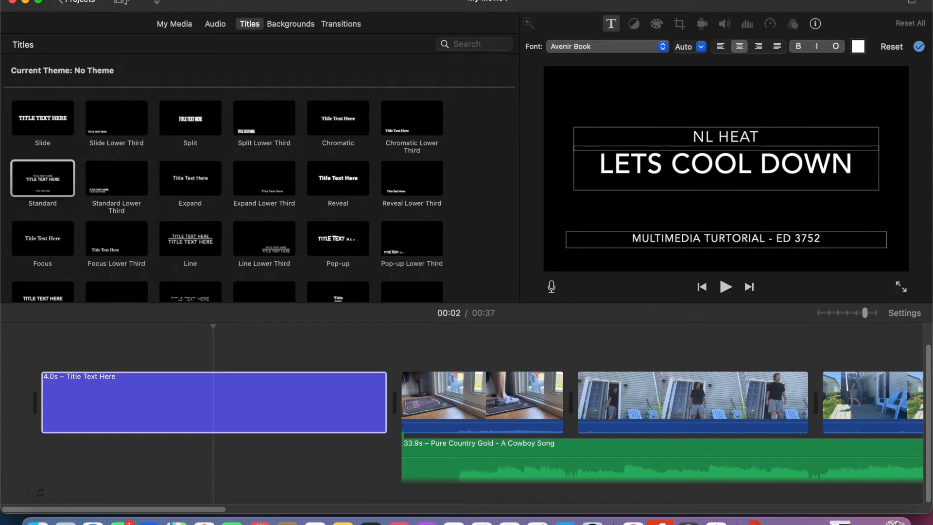
key(BackSpace)
text(1)
scroll(521, 443, right, 5)
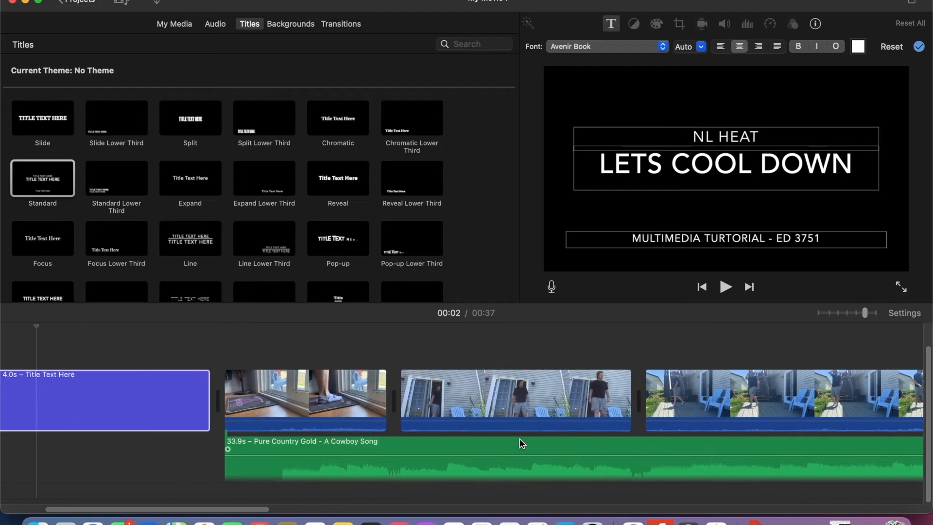
scroll(519, 443, left, 1)
click(919, 47)
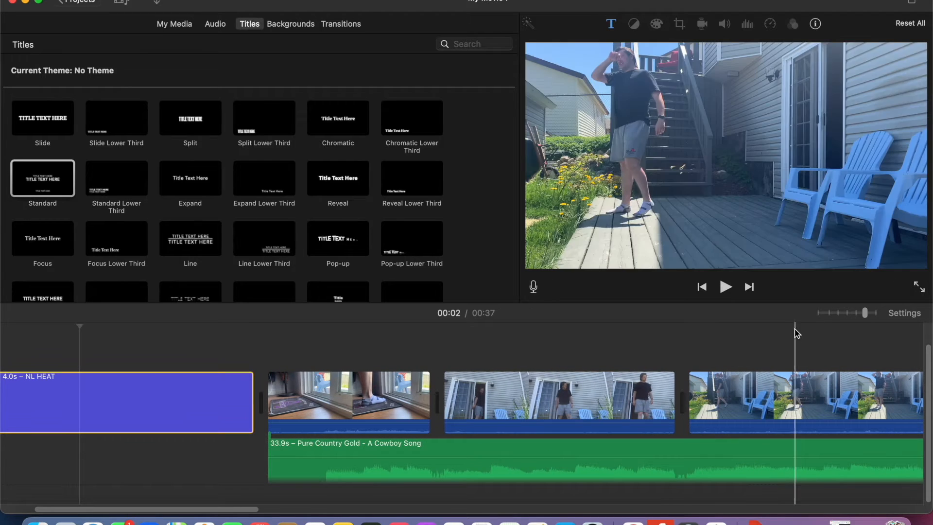
Step: Preview the movie from midway through the opening title into the first clip, then stop playback
click(118, 348)
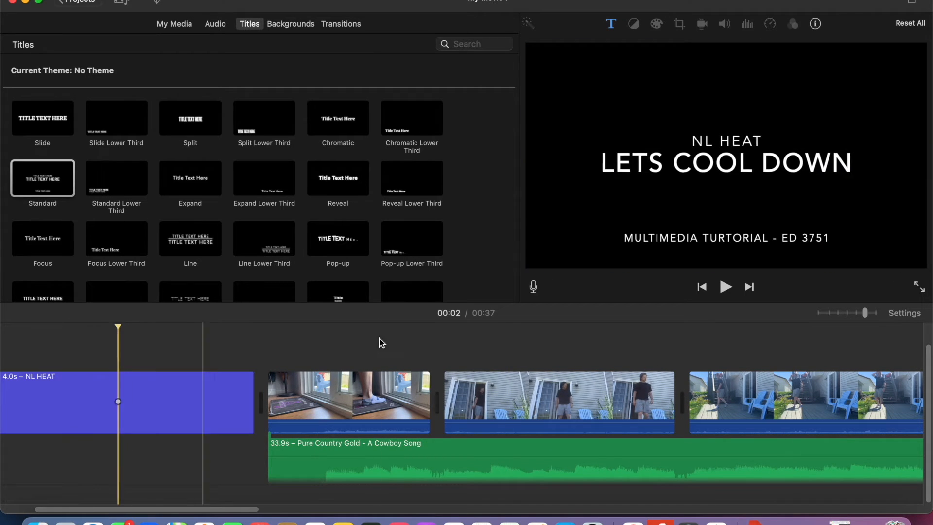
click(725, 287)
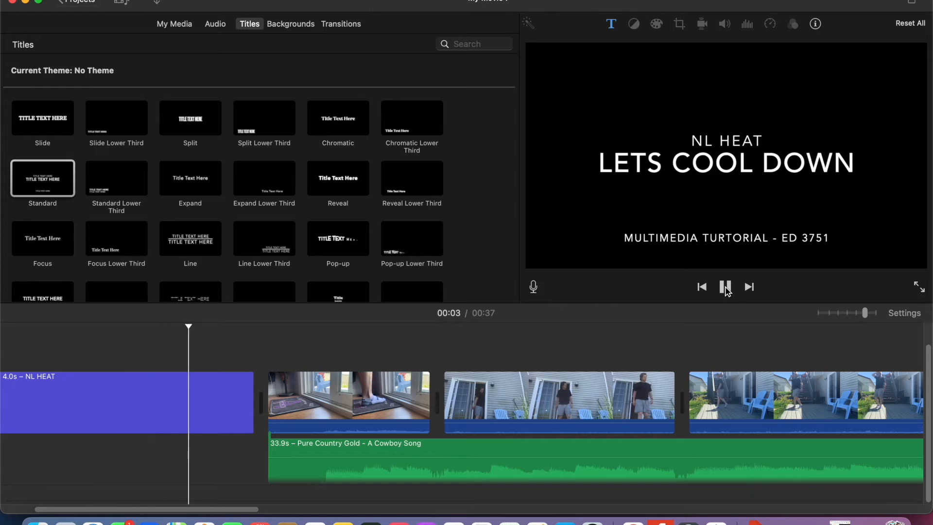
click(725, 287)
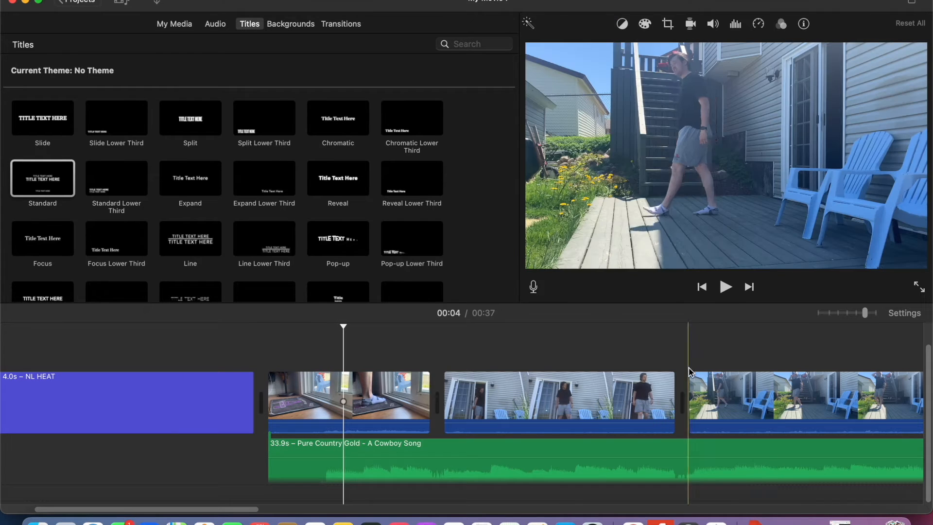
Step: Place a Scrolling Credits title after the last clip at the end of the timeline
scroll(697, 369, right, 15)
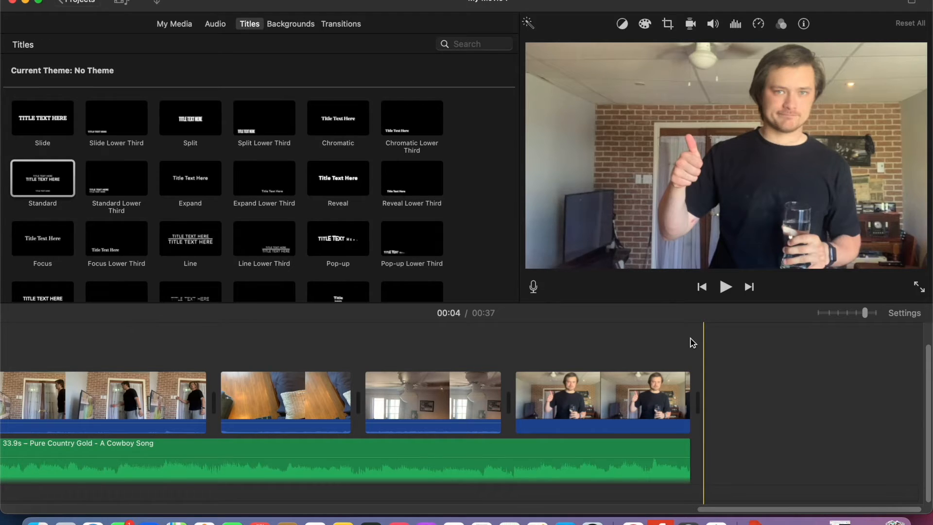
scroll(692, 343, left, 15)
scroll(340, 218, down, 8)
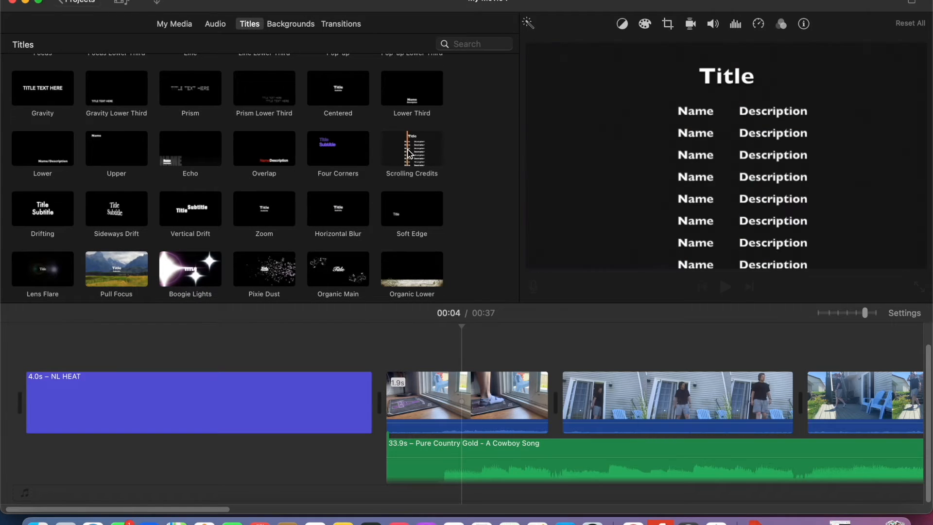
scroll(417, 155, up, 3)
scroll(507, 360, right, 15)
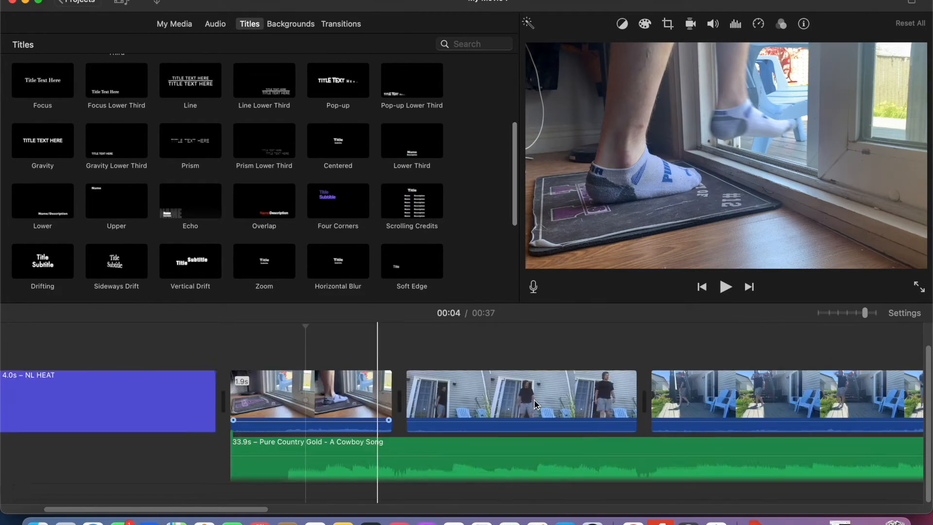
drag(416, 219, 723, 414)
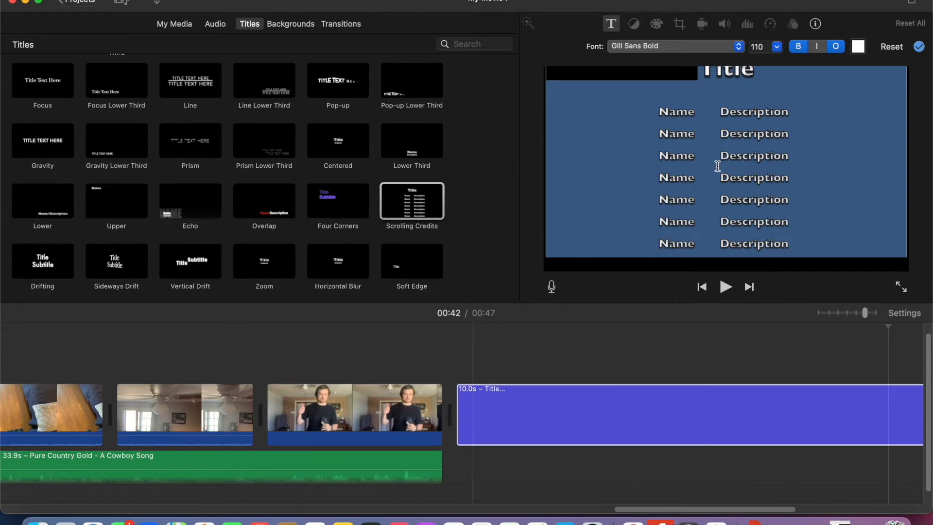
Step: Delete the surplus Name/Description placeholder rows from the scrolling credits, keeping only the first three
click(792, 243)
drag(794, 242, 658, 179)
key(BackSpace)
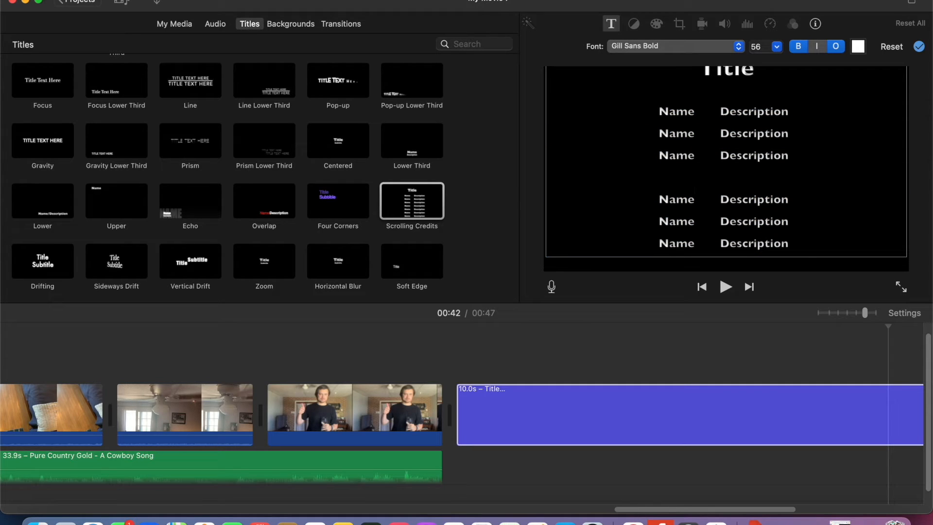
drag(822, 230, 666, 201)
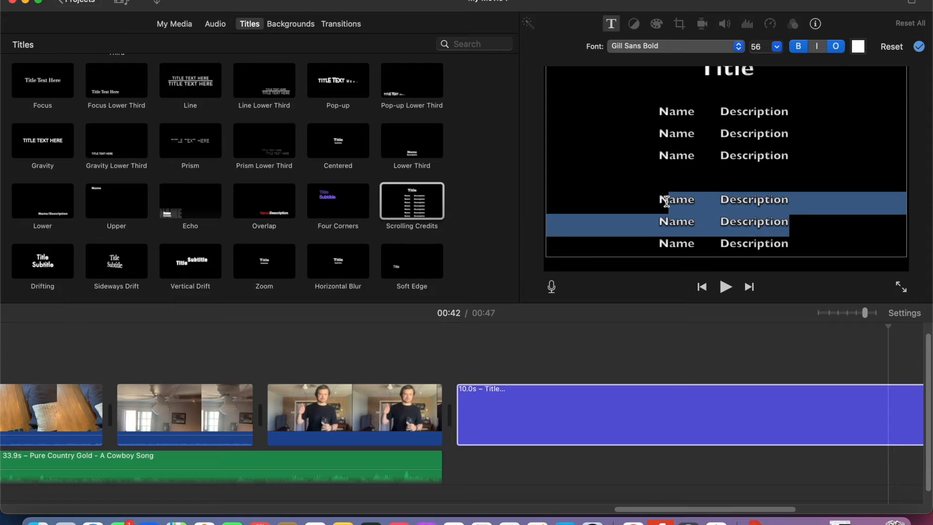
key(BackSpace)
drag(799, 227, 683, 204)
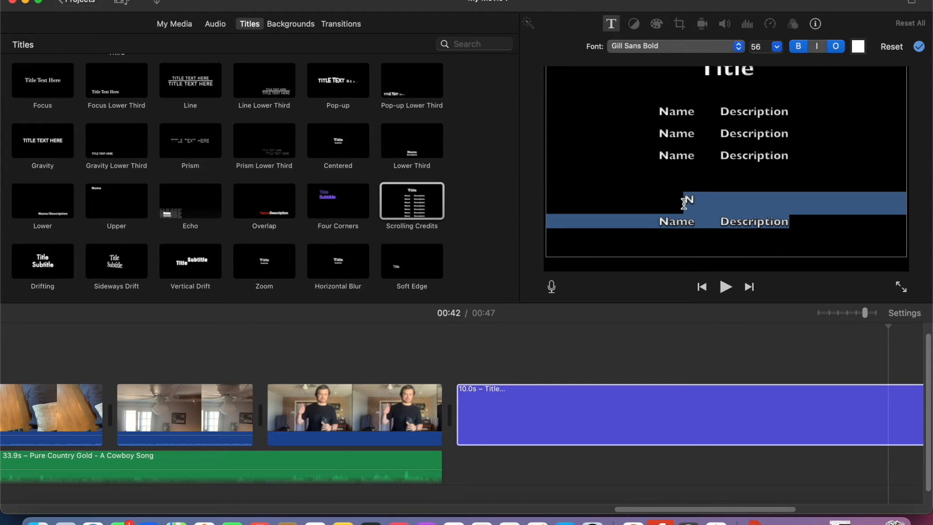
key(BackSpace)
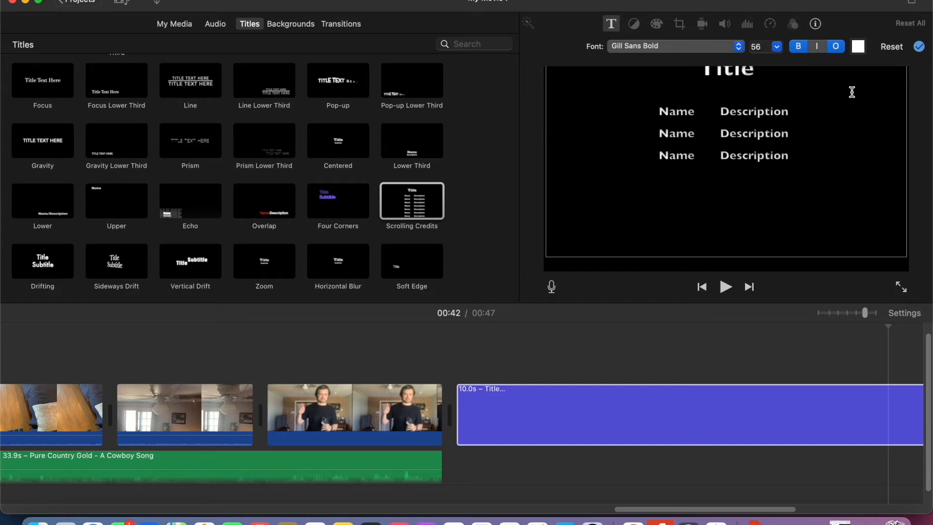
Step: Replace the placeholder heading of the scrolling credits with "Multimedia Tutorial"
click(742, 77)
key(BackSpace)
key(BackSpace)
key(BackSpace)
key(BackSpace)
key(BackSpace)
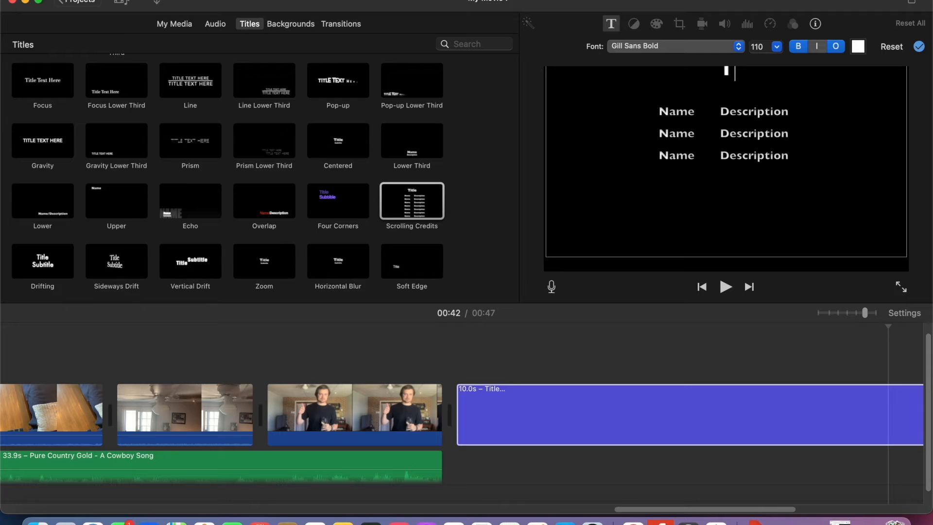
text(Multimedia)
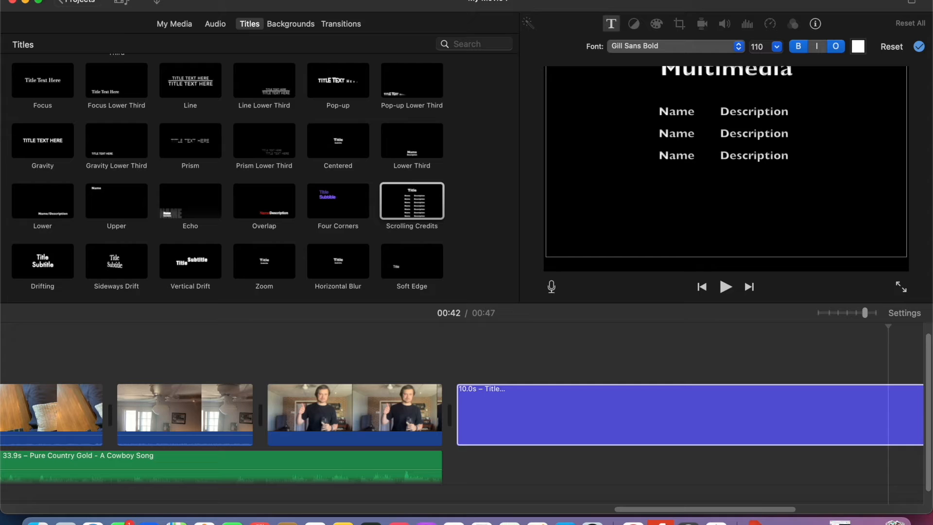
text( Tu)
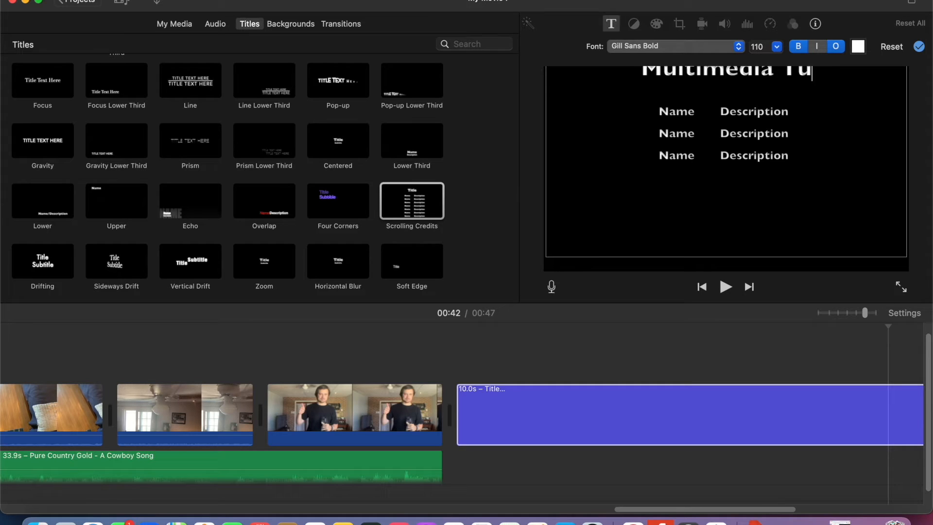
text(torial)
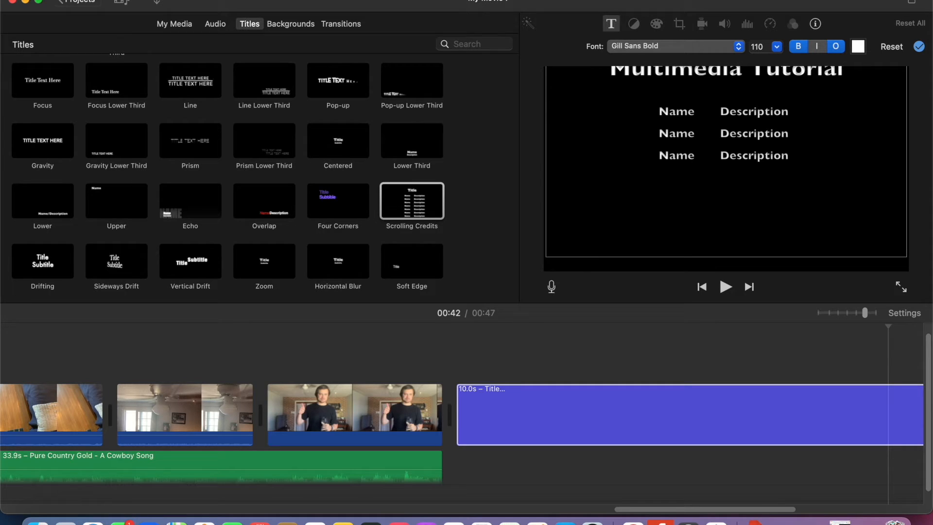
Step: Change the Name placeholder in the first credit row to "Director"
click(694, 108)
key(BackSpace)
key(BackSpace)
key(BackSpace)
key(BackSpace)
text(Director)
Step: Replace the Description placeholder in the Director row with the director's full name
click(791, 111)
key(BackSpace)
key(BackSpace)
key(BackSpace)
key(BackSpace)
key(BackSpace)
key(BackSpace)
key(BackSpace)
key(BackSpace)
key(BackSpace)
key(BackSpace)
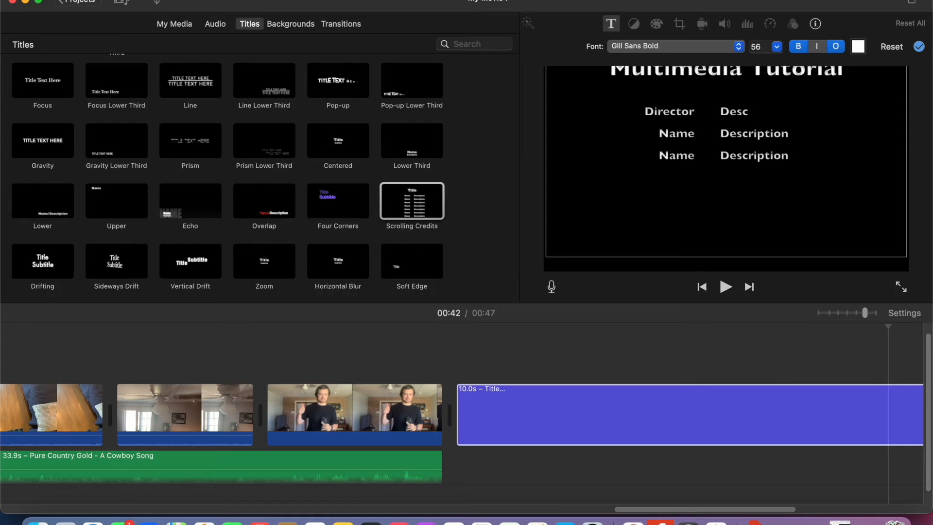
key(BackSpace)
text(Blake Fudge)
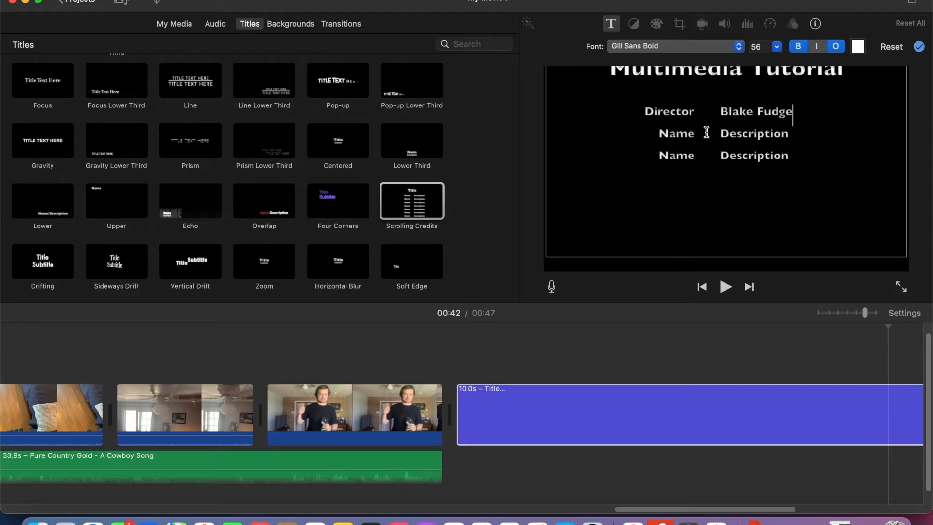
Step: Insert a blank line below the Director row and change the next row's Name placeholder to "Staring"
click(660, 132)
key(Return)
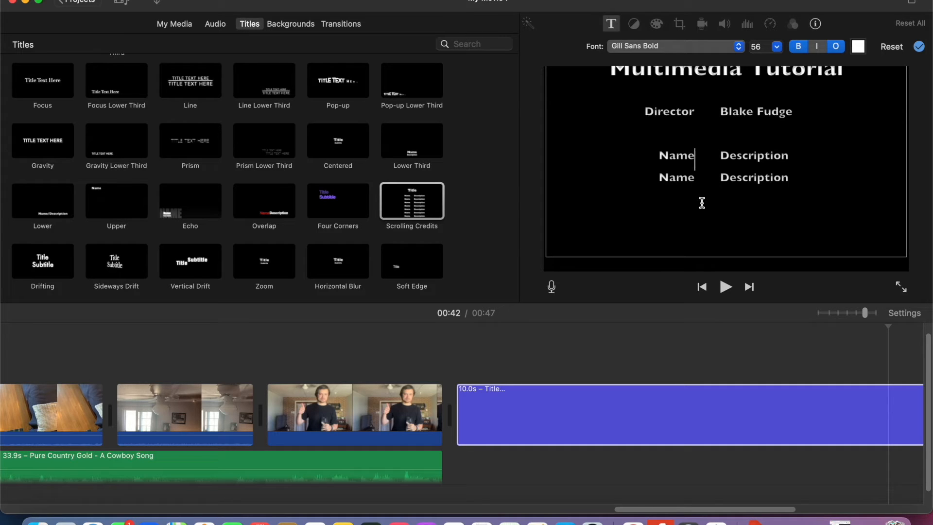
key(BackSpace)
key(BackSpace)
key(BackSpace)
key(BackSpace)
text(Staring)
Step: Replace the Description placeholder in the Staring row with the actor's full name
click(794, 158)
key(BackSpace)
key(BackSpace)
key(BackSpace)
key(BackSpace)
key(BackSpace)
key(BackSpace)
key(BackSpace)
key(BackSpace)
key(BackSpace)
key(BackSpace)
key(BackSpace)
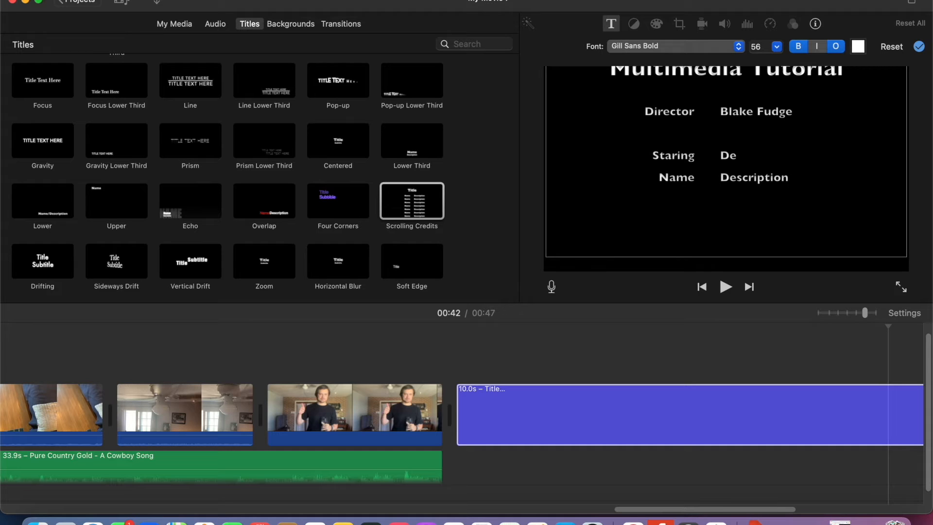
text(Blake Fudge)
Step: Change the last Name placeholder to "Song:" and add a colon after the Staring and Director labels
click(695, 177)
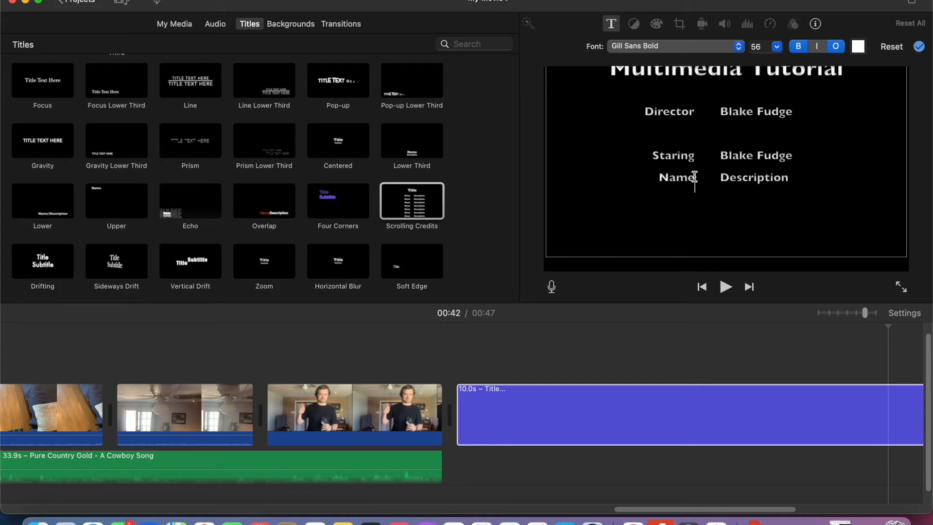
key(BackSpace)
key(BackSpace)
key(BackSpace)
key(BackSpace)
text(Song::)
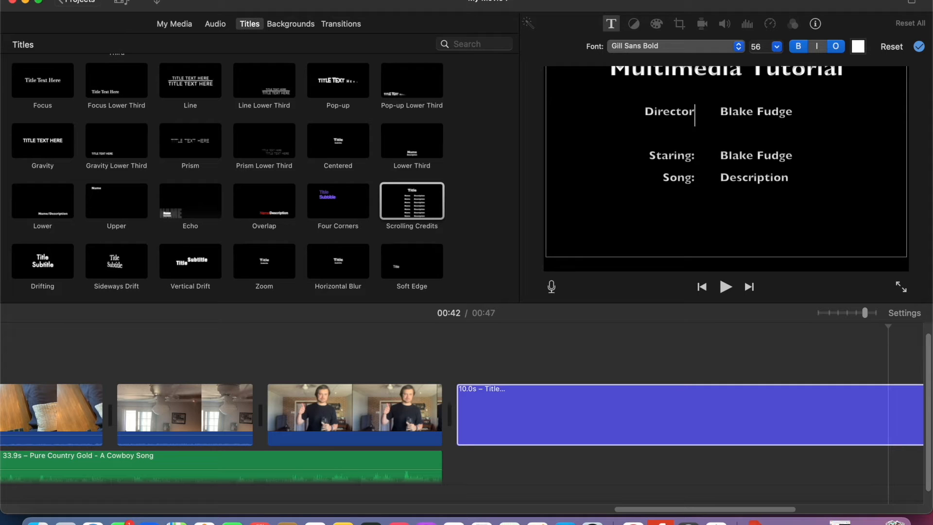
text(:)
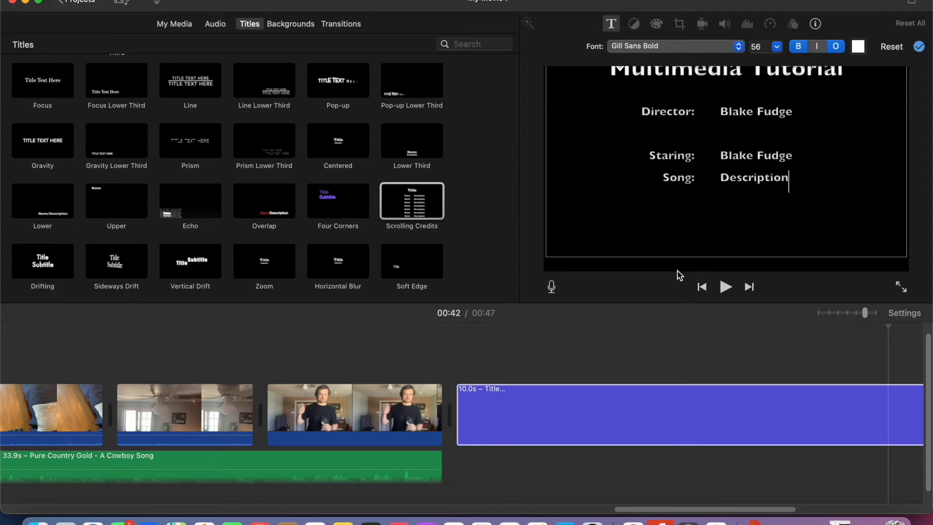
Step: Replace the Description placeholder in the Song row with "A Cowboy Song"
key(BackSpace)
key(BackSpace)
key(BackSpace)
key(BackSpace)
key(BackSpace)
key(BackSpace)
key(BackSpace)
key(BackSpace)
key(BackSpace)
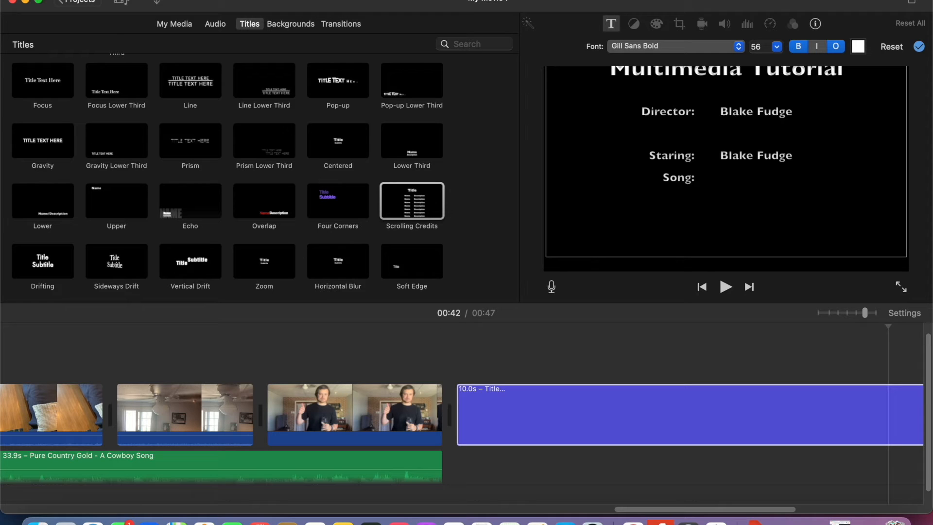
text(A Cowboy Song)
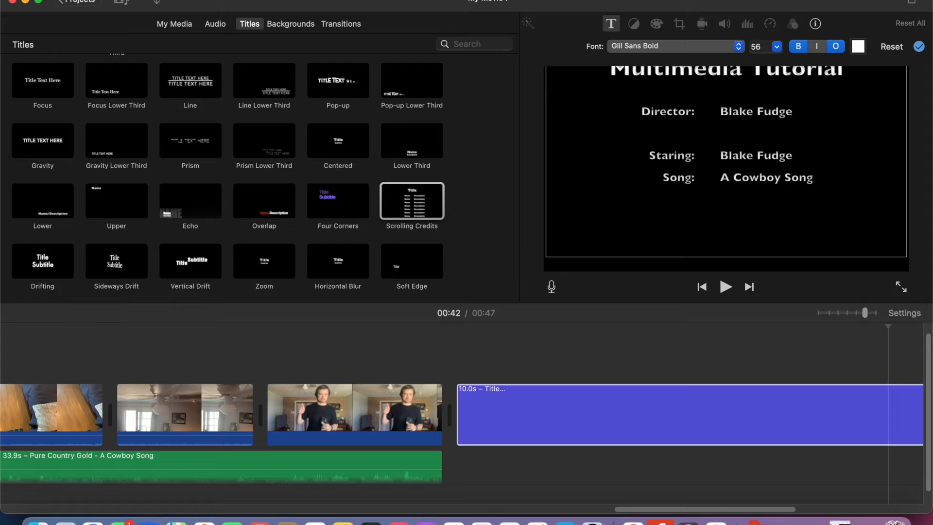
Step: Add a "By:" row crediting "Pure Country Gold" and a "From:" label on the row below it
text(b)
key(BackSpace)
text(By:)
key(Tab)
text(P)
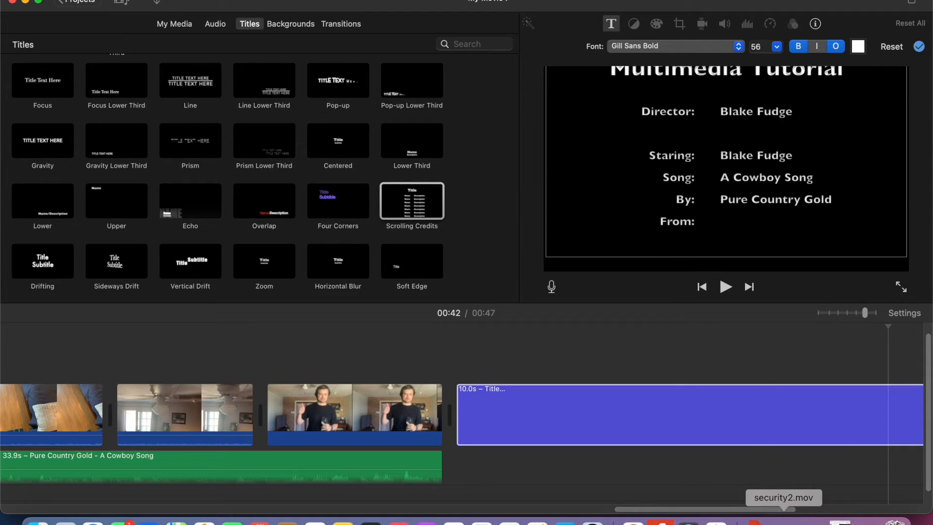
Step: Switch to Google Chrome, open the Free Music Archive home page and copy its web address
click(632, 521)
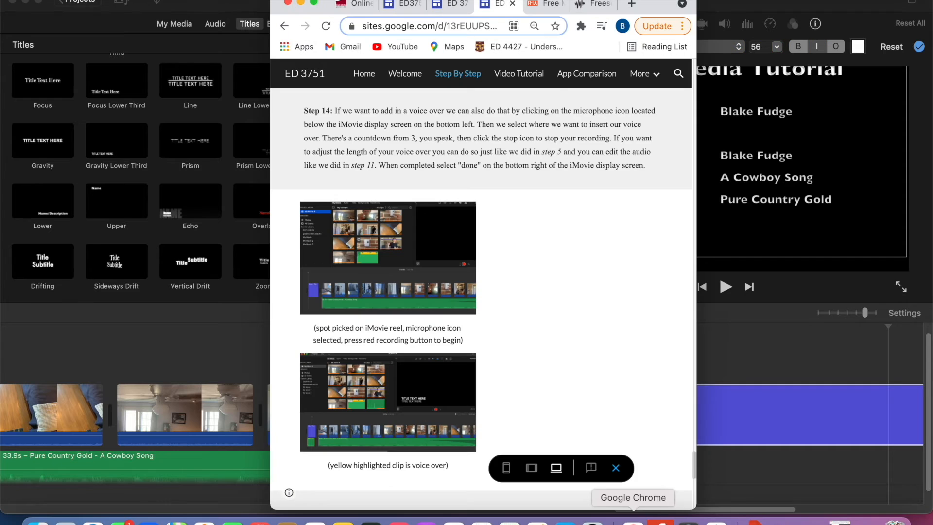
click(545, 7)
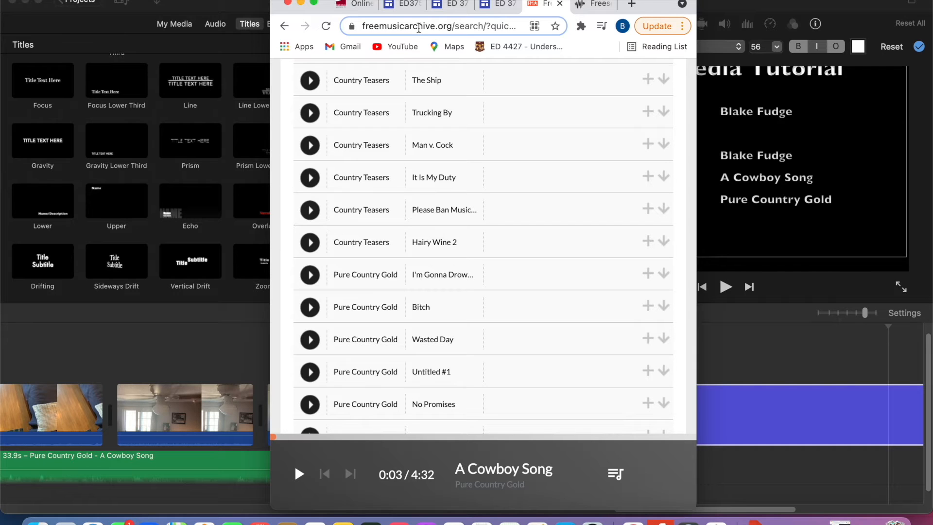
scroll(448, 125, up, 10)
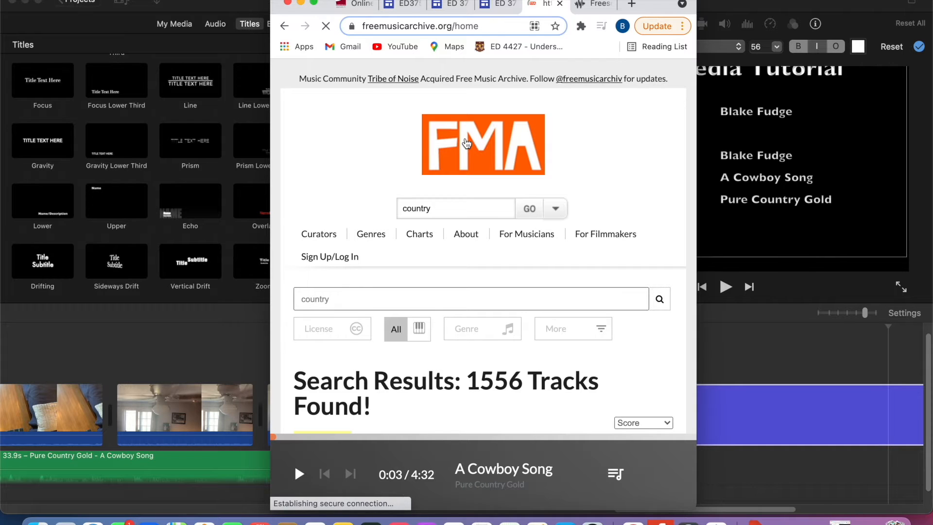
click(401, 28)
right_click(401, 28)
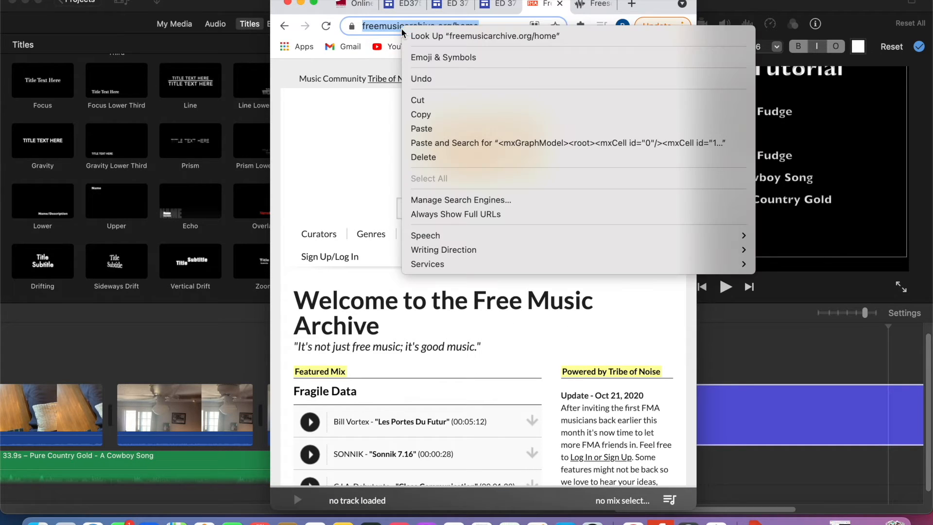
click(445, 117)
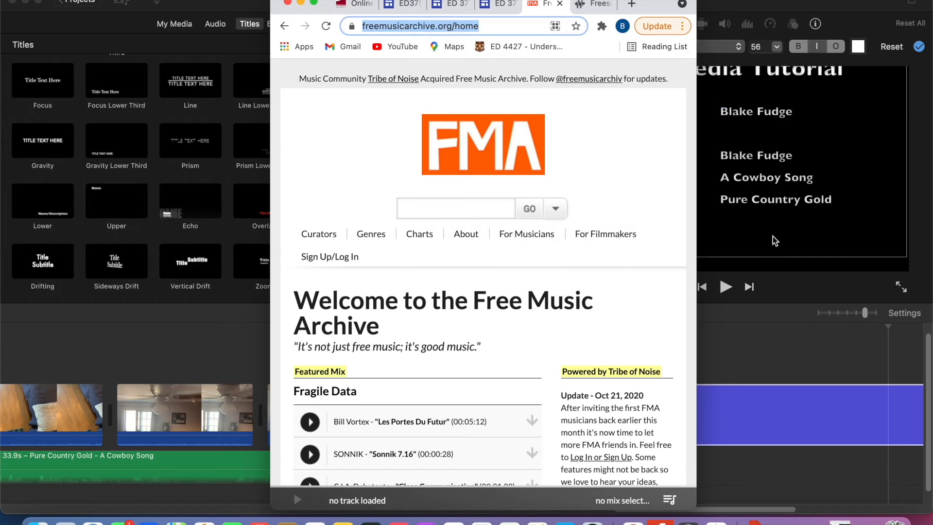
click(818, 211)
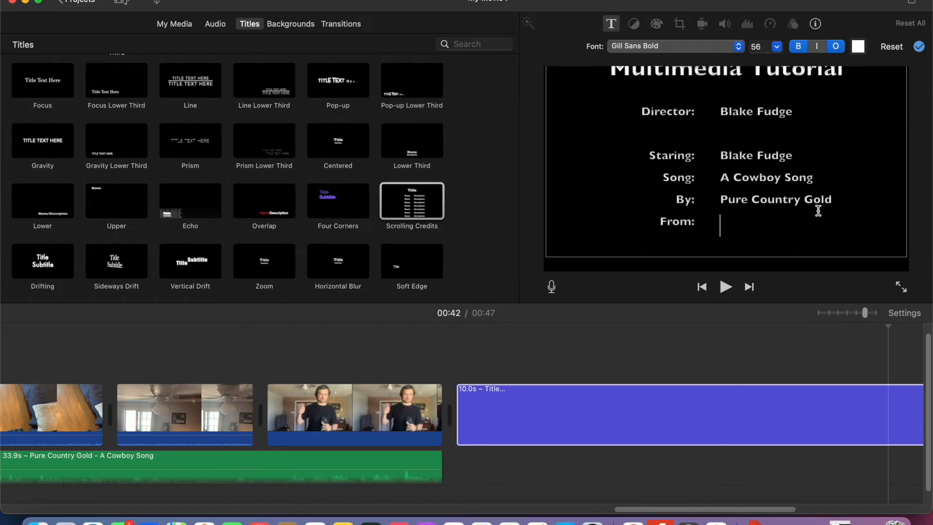
right_click(724, 224)
click(747, 261)
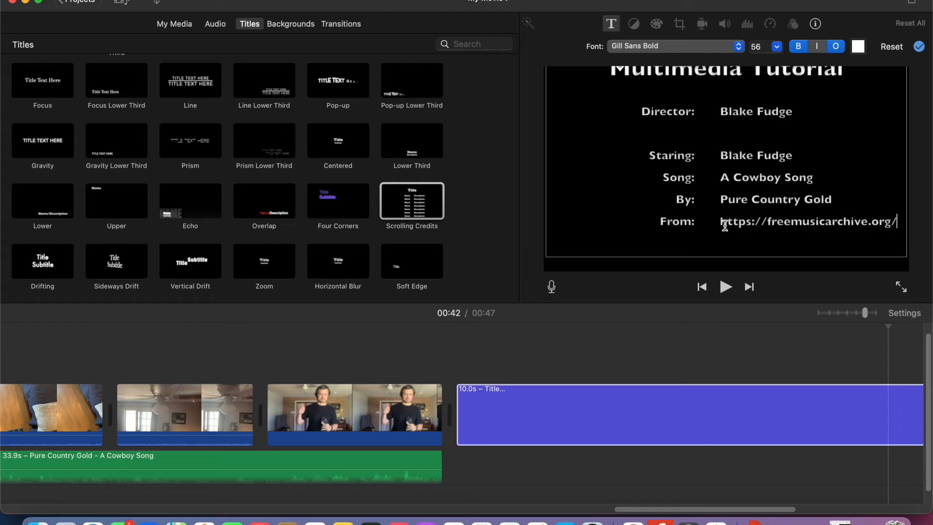
Step: Set the font size to 36 for the Staring, Song, By and From rows and for the Director row
drag(897, 224, 629, 155)
click(777, 47)
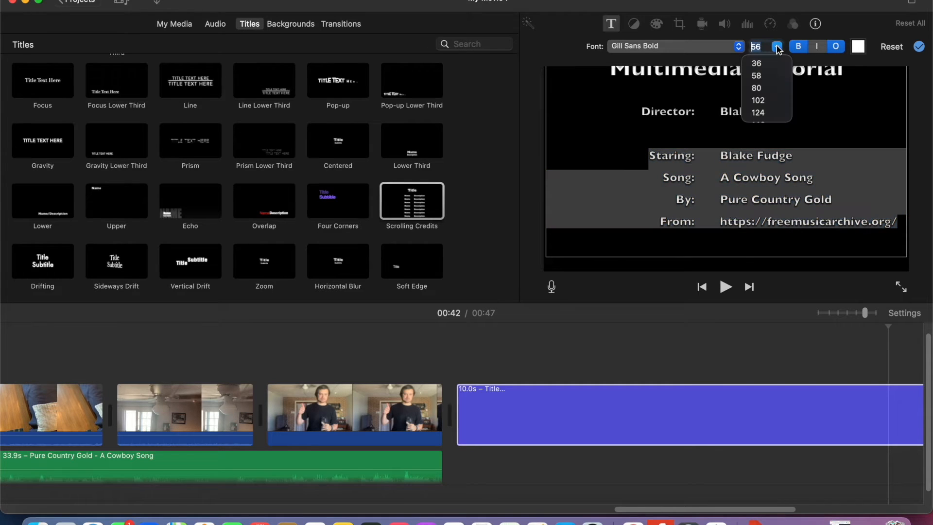
click(756, 64)
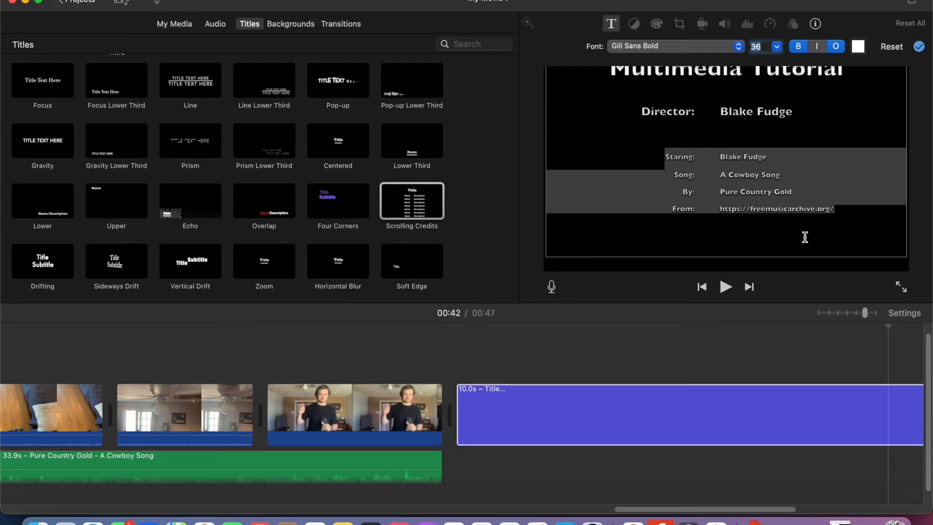
drag(795, 107, 644, 111)
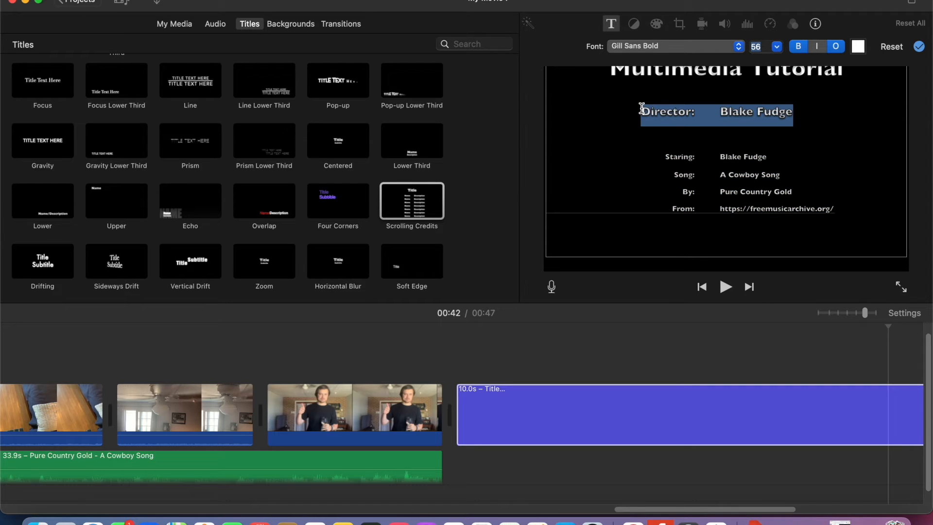
click(777, 46)
click(772, 64)
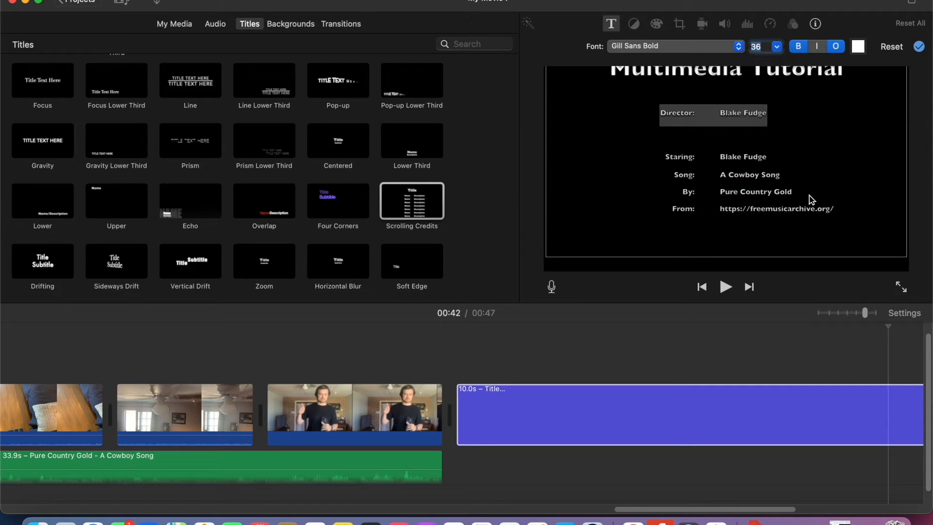
click(864, 200)
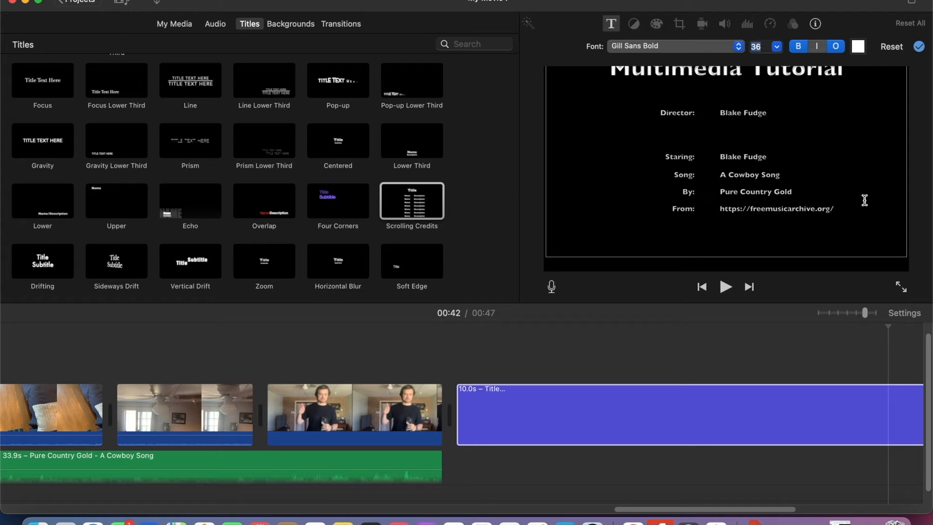
Step: Play the movie from its beginning through to the scrolling credits to review the result
click(384, 368)
click(493, 398)
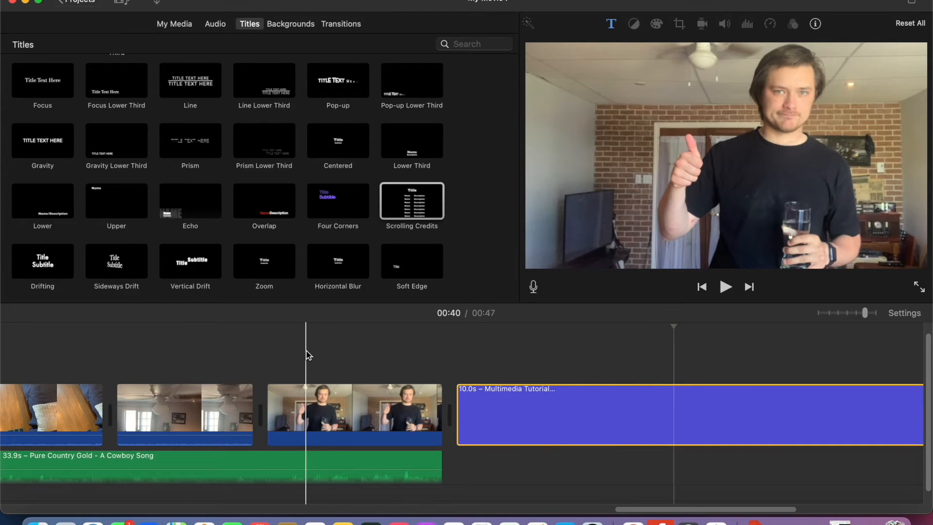
scroll(305, 352, left, 10)
scroll(307, 355, left, 10)
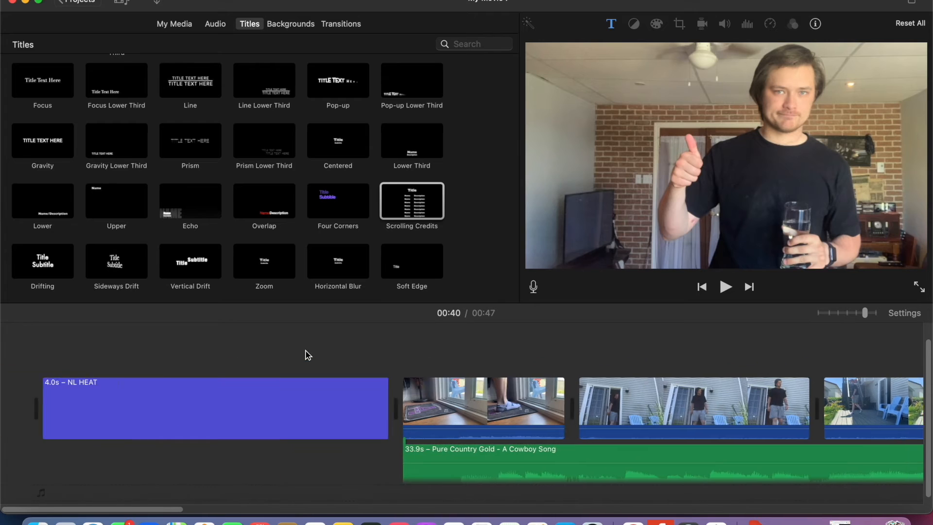
click(34, 345)
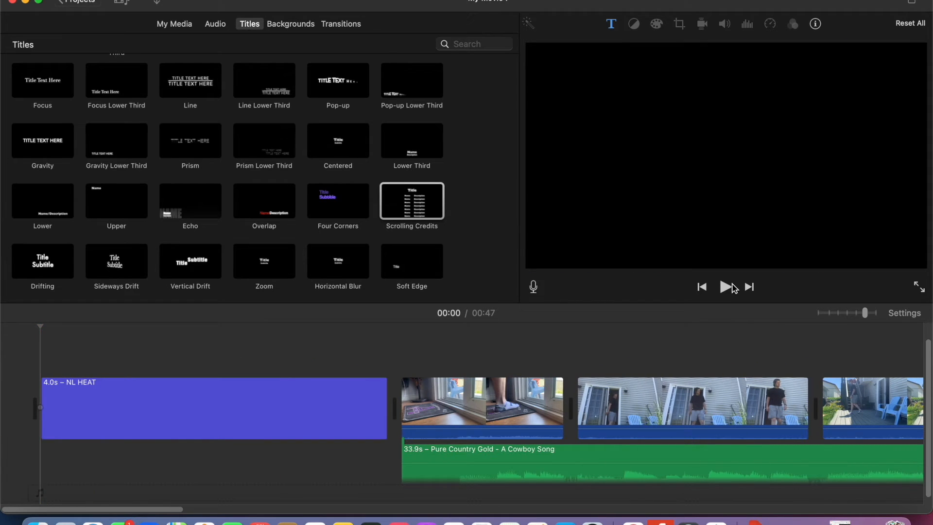
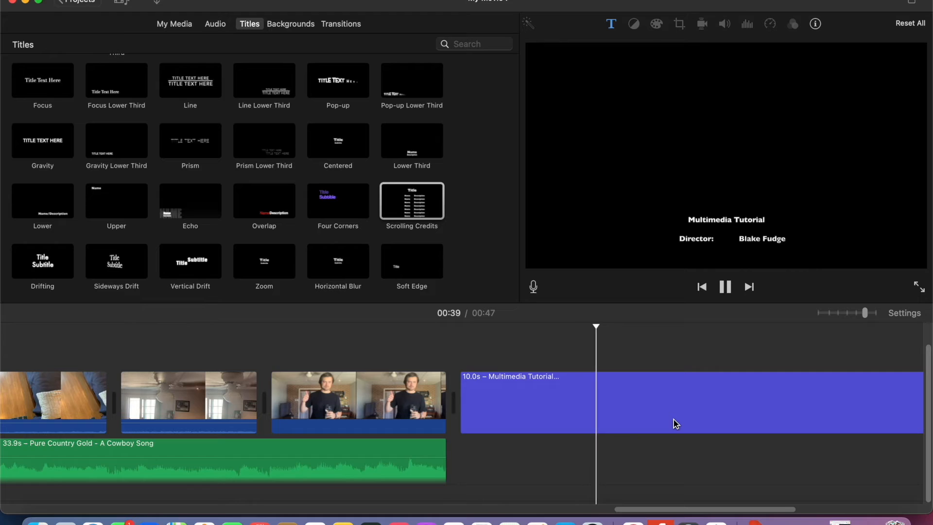
click(723, 289)
Step: Extend the end of the music track beneath the scrolling credits to a length of 41.3 seconds
drag(403, 454, 807, 465)
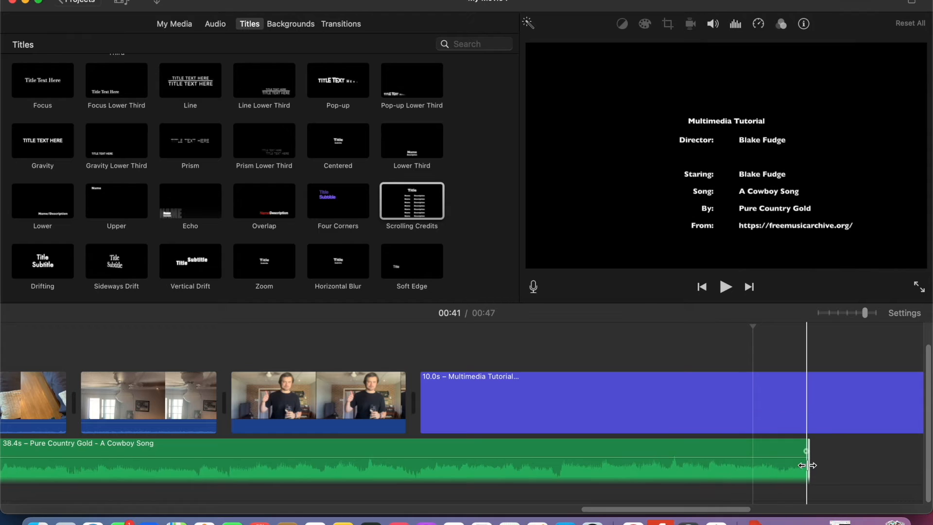
scroll(777, 464, right, 6)
drag(529, 462, 778, 462)
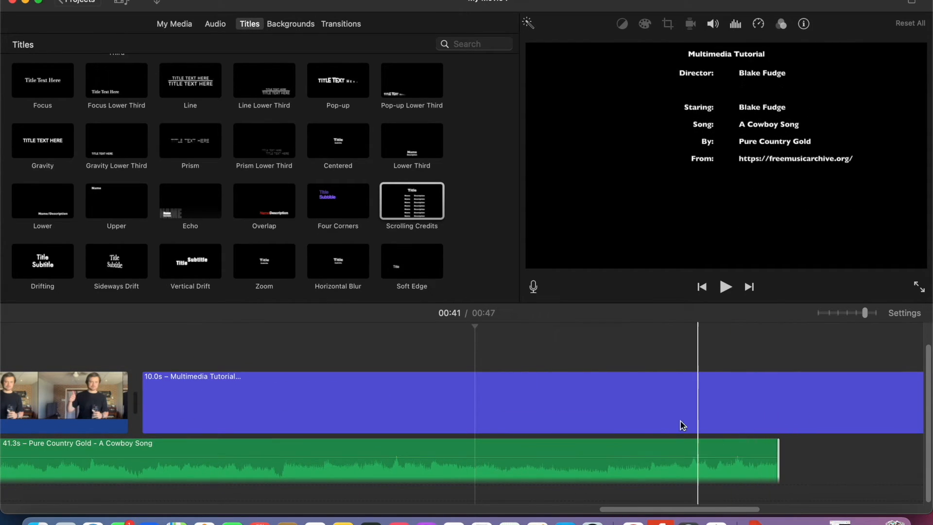
click(574, 398)
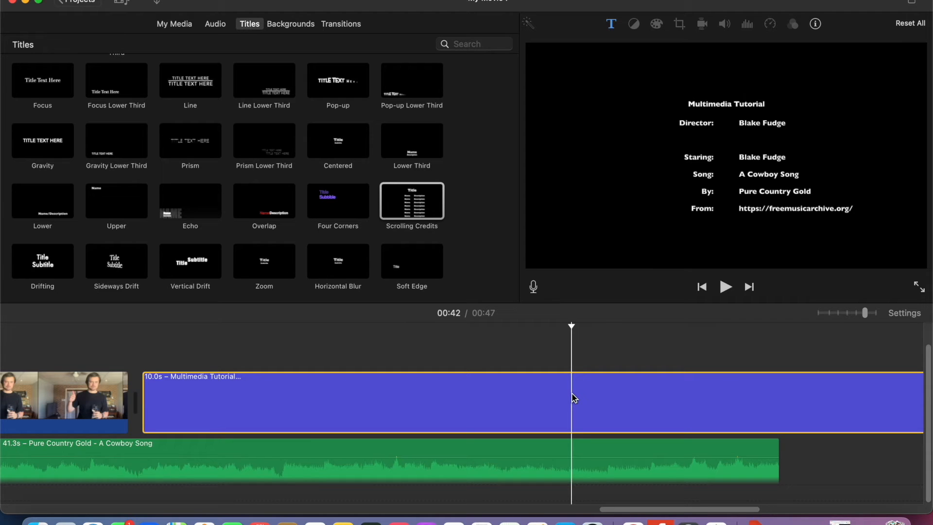
right_click(574, 398)
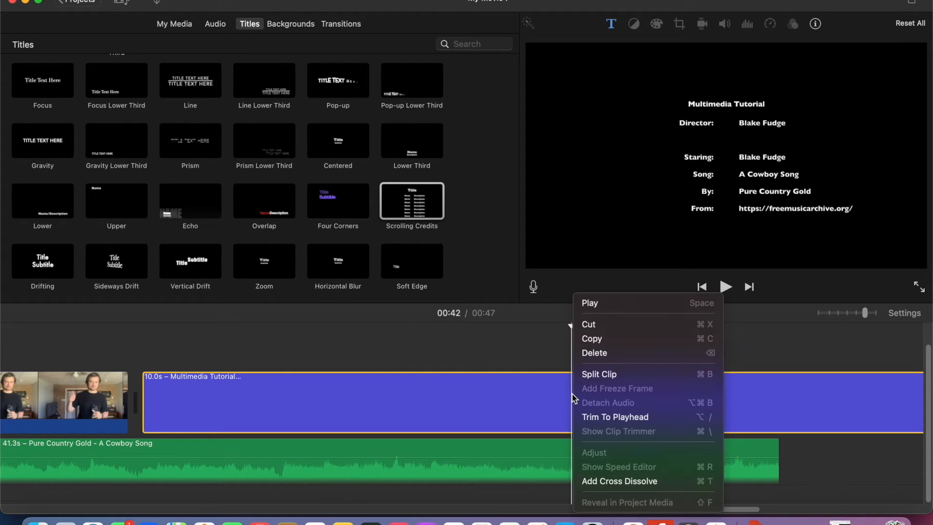
double_click(514, 402)
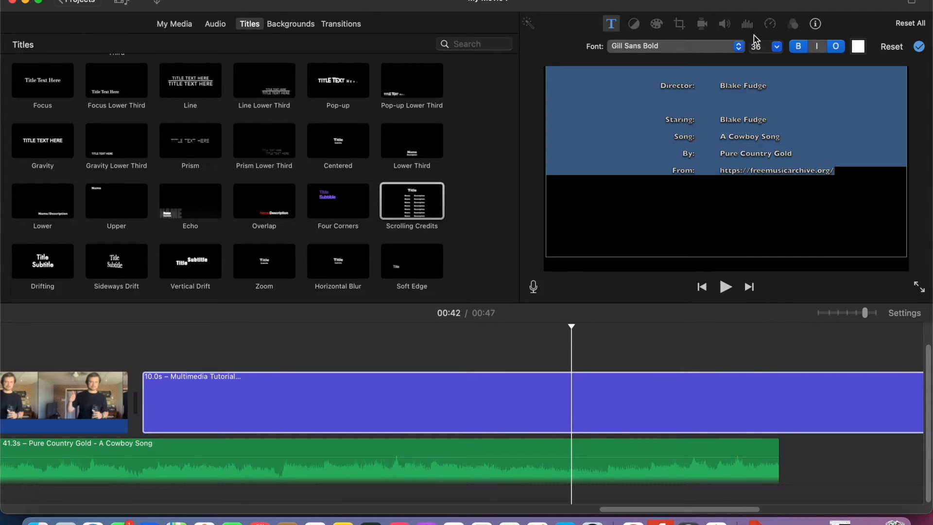
click(770, 22)
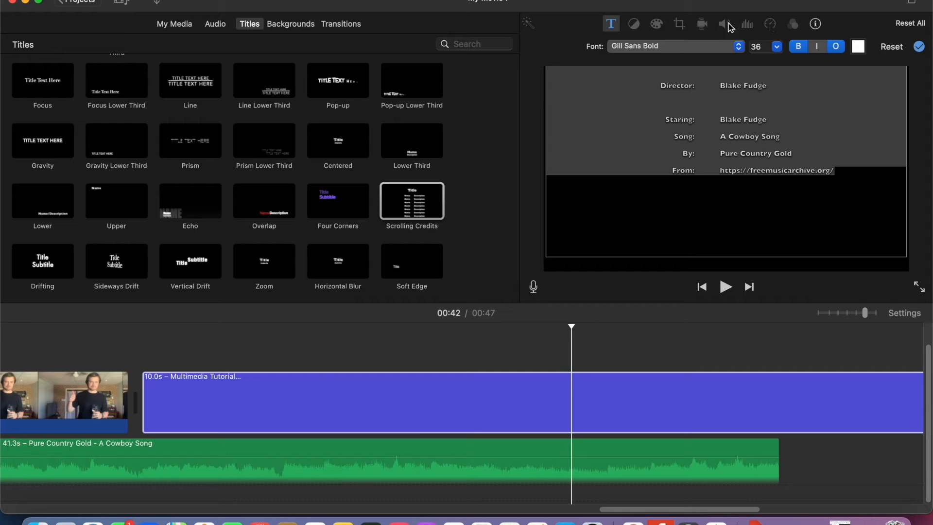
click(768, 479)
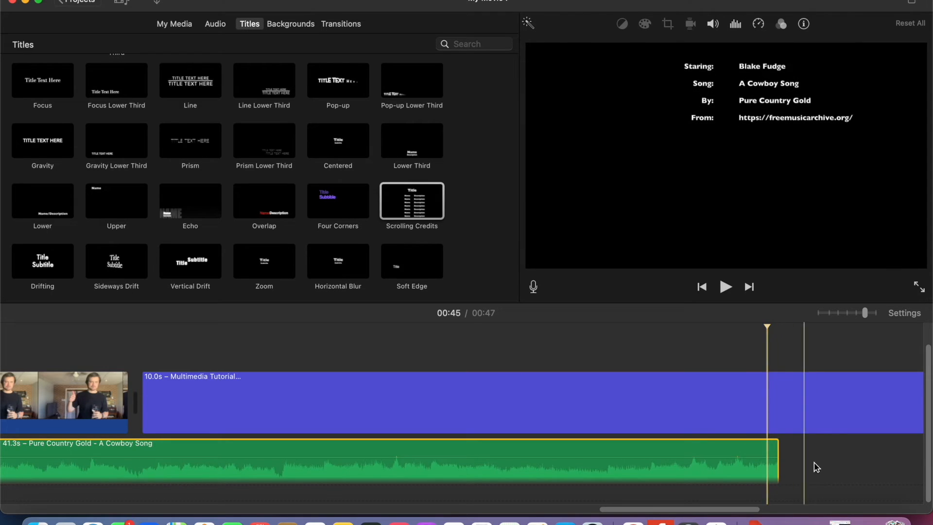
Step: Shorten the scrolling credits clip at the end of the movie to 6.8 seconds
scroll(819, 463, right, 3)
scroll(822, 466, right, 5)
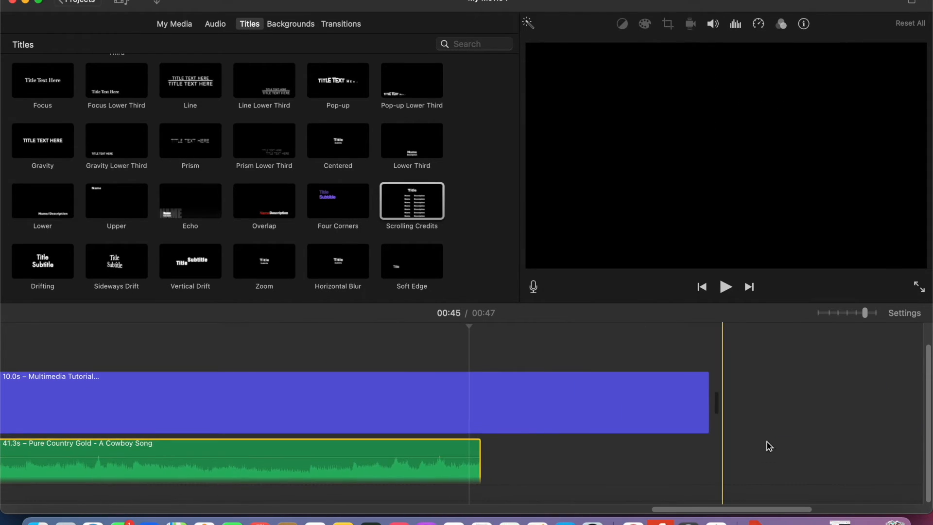
drag(707, 403, 428, 403)
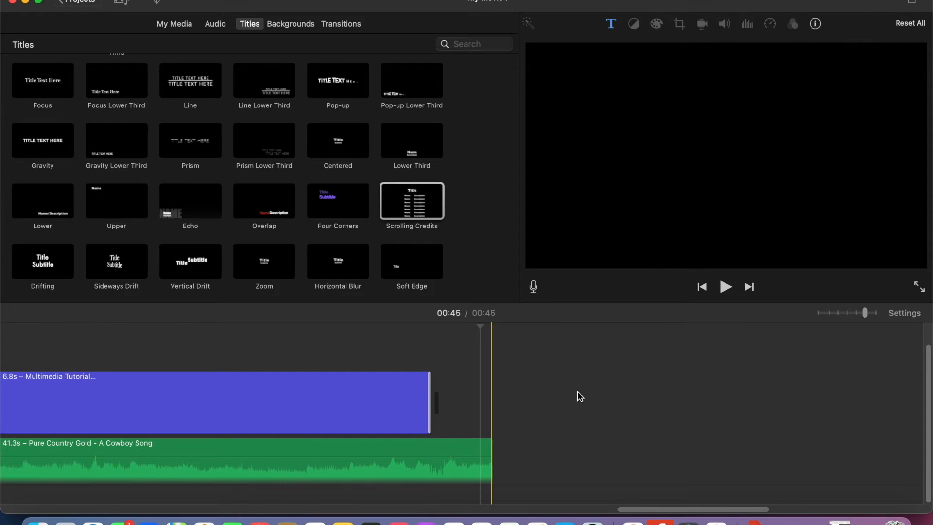
Step: Trim the end of the music track to 40.7 seconds so it ends together with the credits
click(312, 383)
scroll(549, 447, left, 2)
scroll(552, 447, left, 3)
drag(614, 457, 553, 458)
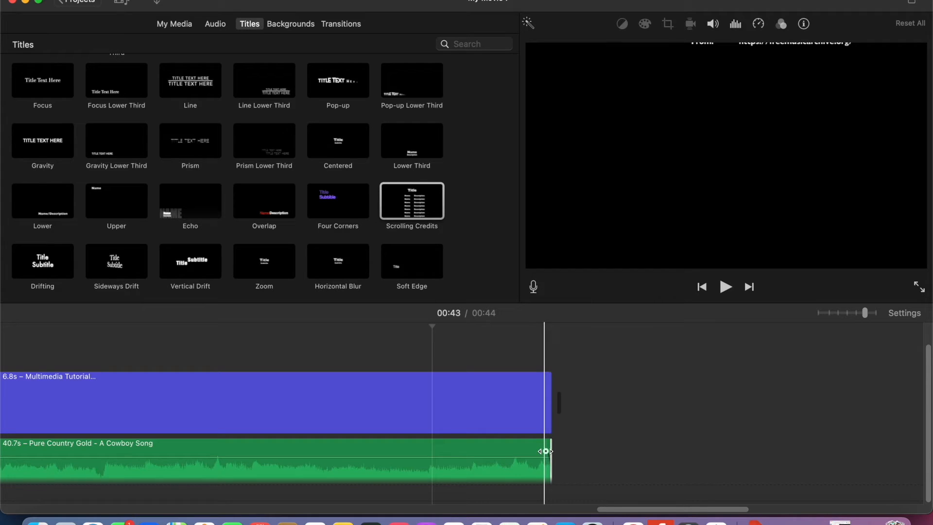
Step: Add a long fade-out to the music, starting under the wooden-floor clip and running to the end of the credits
drag(546, 451, 38, 462)
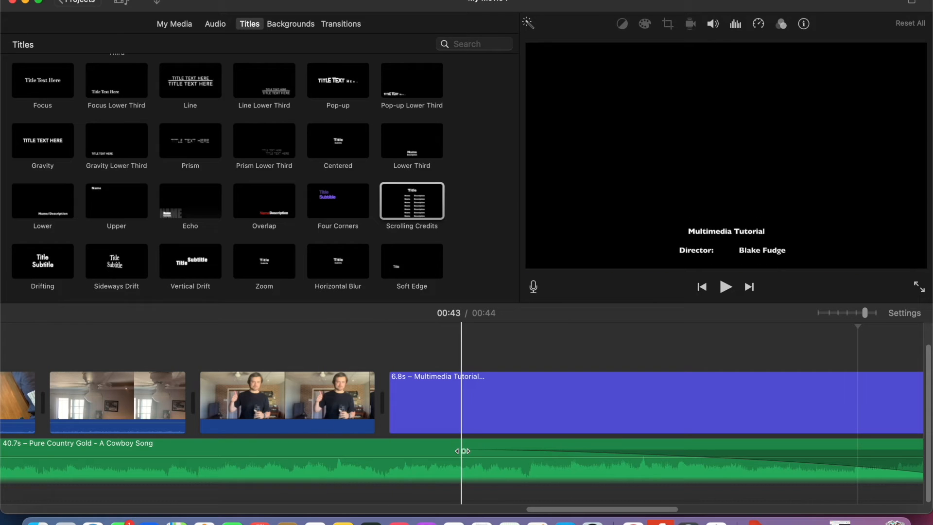
drag(461, 450, 35, 451)
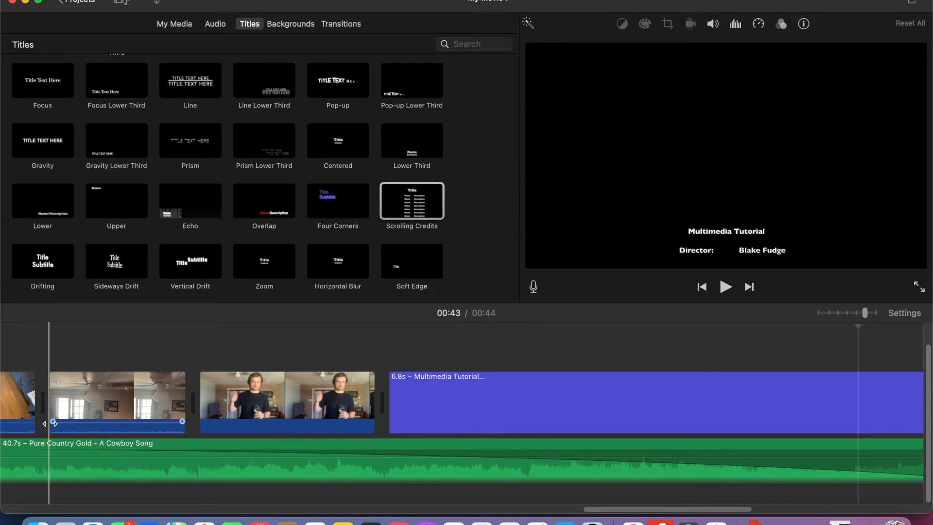
scroll(362, 457, left, 10)
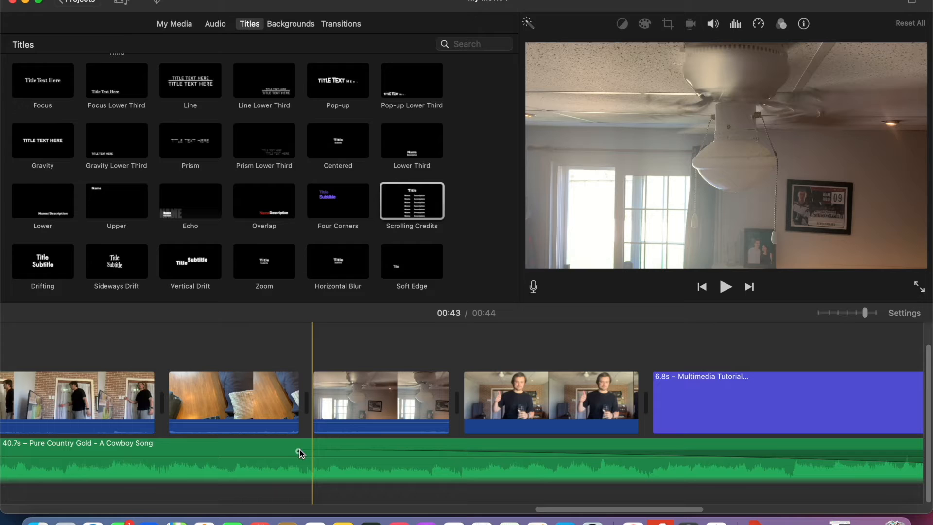
drag(298, 450, 82, 450)
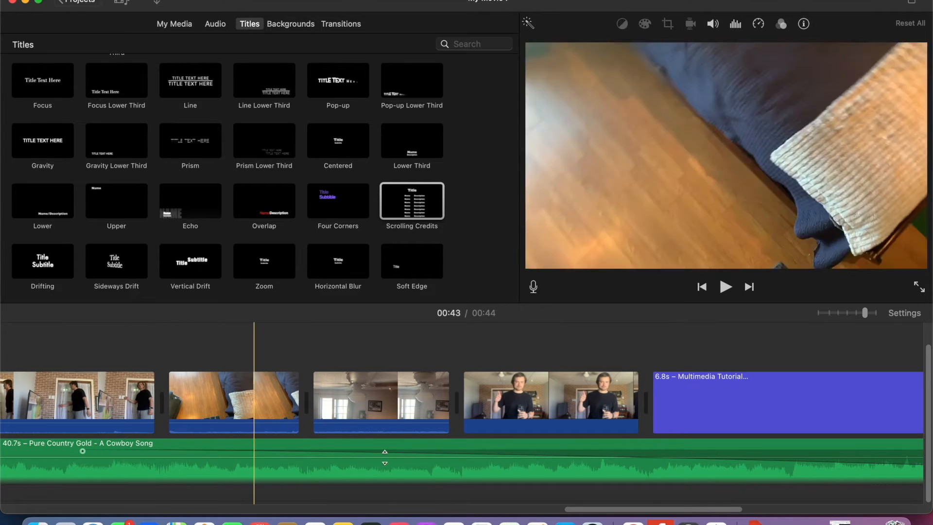
scroll(688, 462, right, 15)
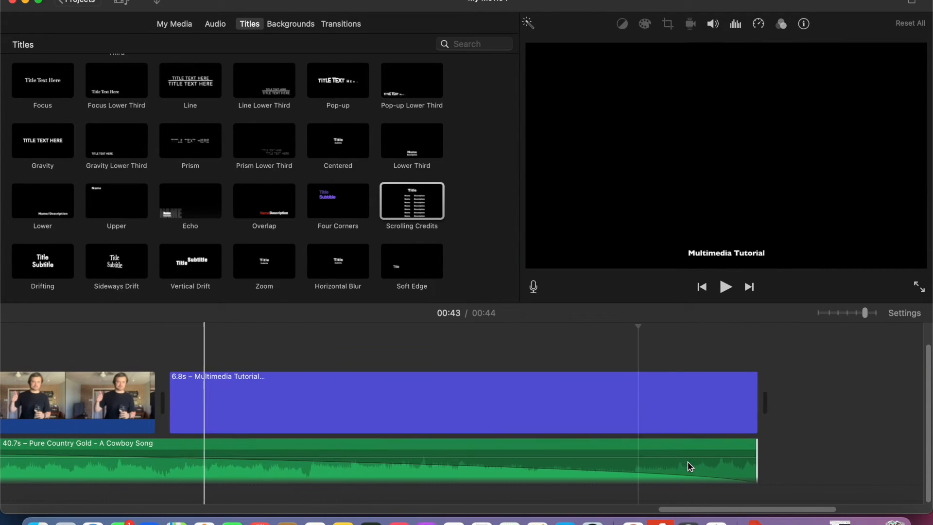
scroll(483, 462, left, 20)
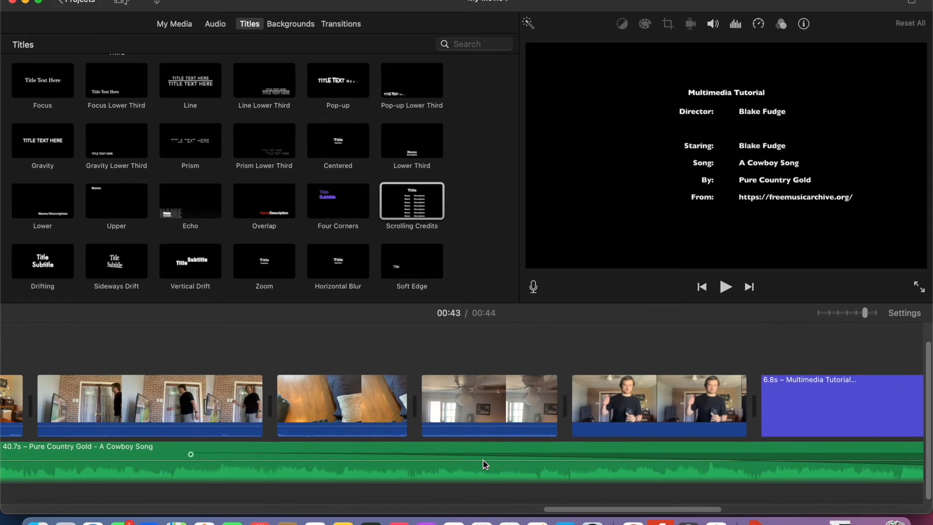
drag(273, 451, 442, 451)
scroll(631, 454, right, 18)
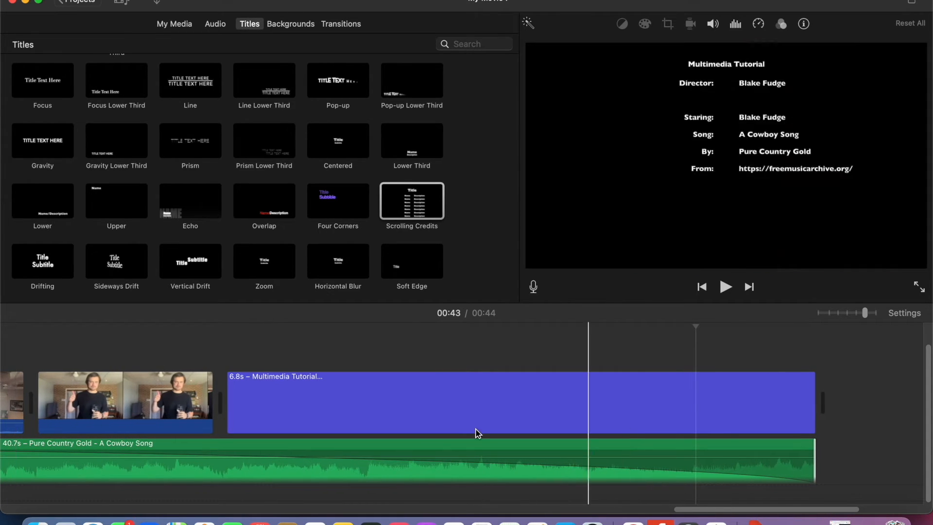
Step: Play the ending from the last video clip, and lower the volume of the whole music track
click(132, 402)
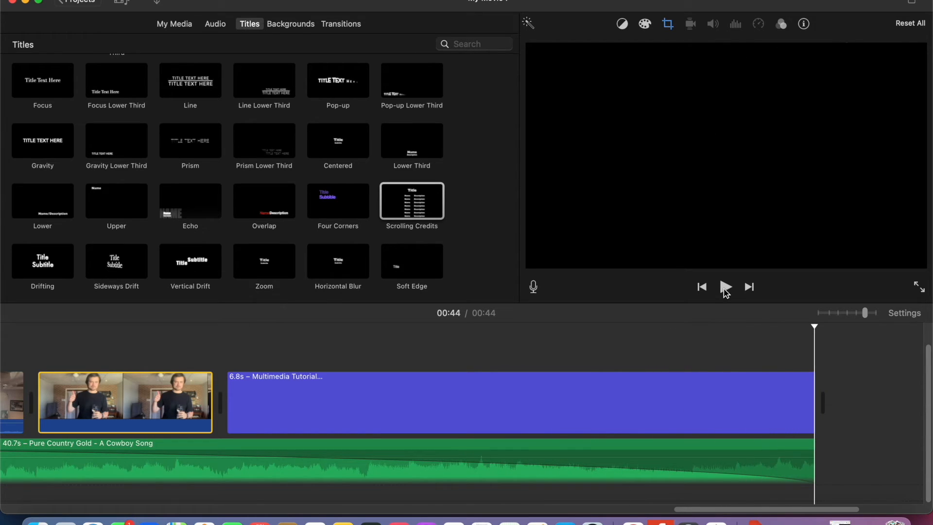
scroll(534, 437, left, 5)
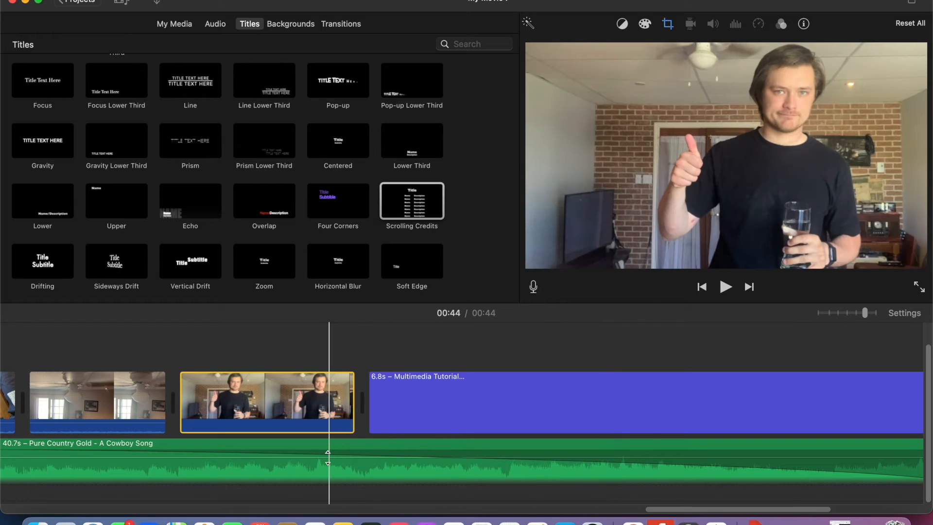
drag(323, 457, 322, 464)
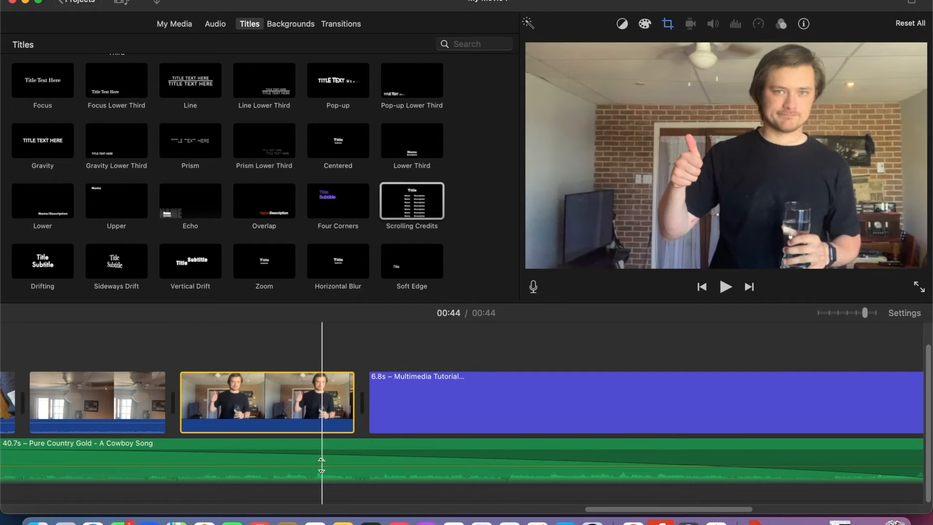
Step: Lower the clip audio to 0% on the 2.7 s doorway clip and the 4.8 s deck clip near the movie's start
scroll(303, 455, left, 10)
scroll(305, 459, left, 10)
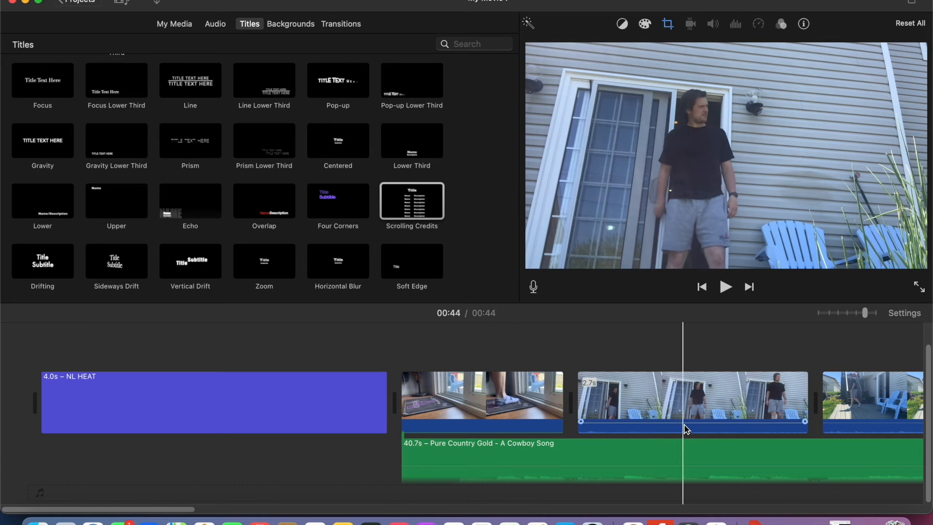
drag(685, 423, 686, 437)
scroll(773, 423, right, 1)
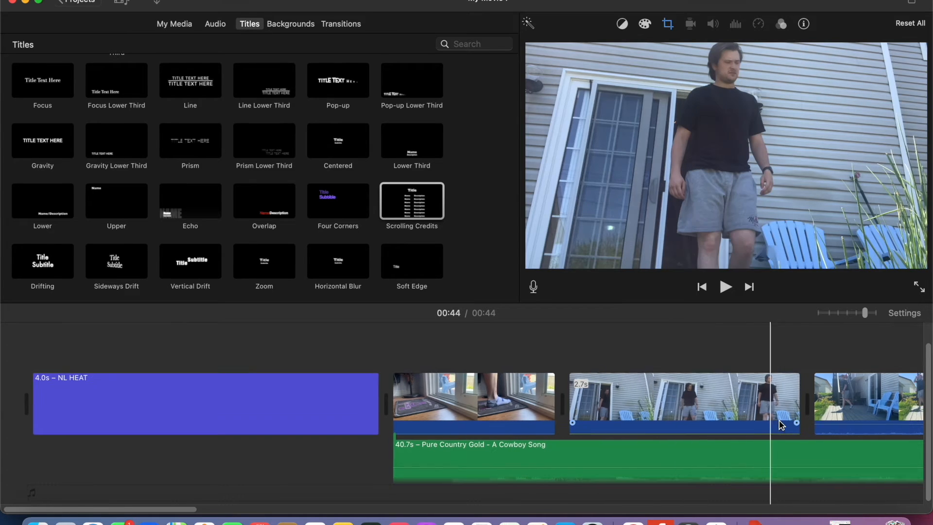
scroll(779, 423, right, 9)
drag(733, 445, 735, 460)
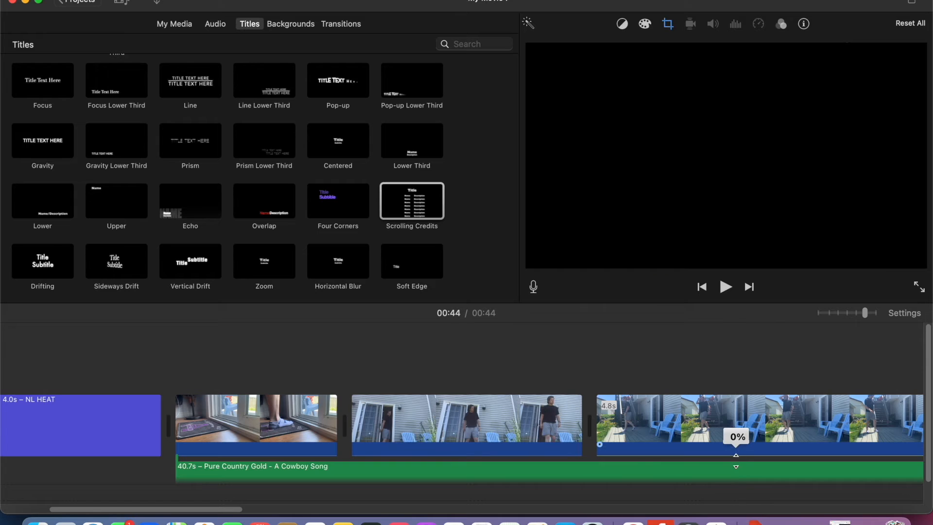
Step: Mute the audio of the 1.5 s sliding-door clip, the 1.0 s stairs clip and the 3.1 s bedroom clip
scroll(753, 439, right, 10)
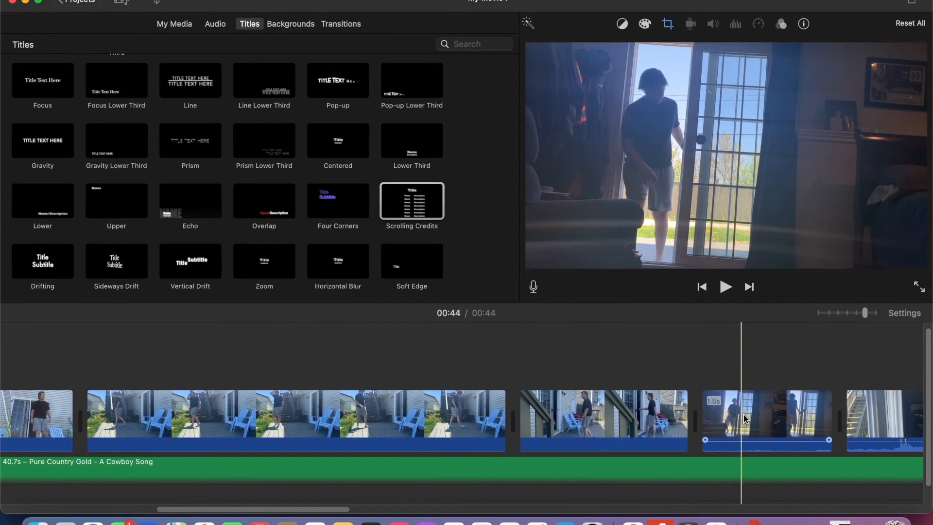
scroll(728, 427, right, 3)
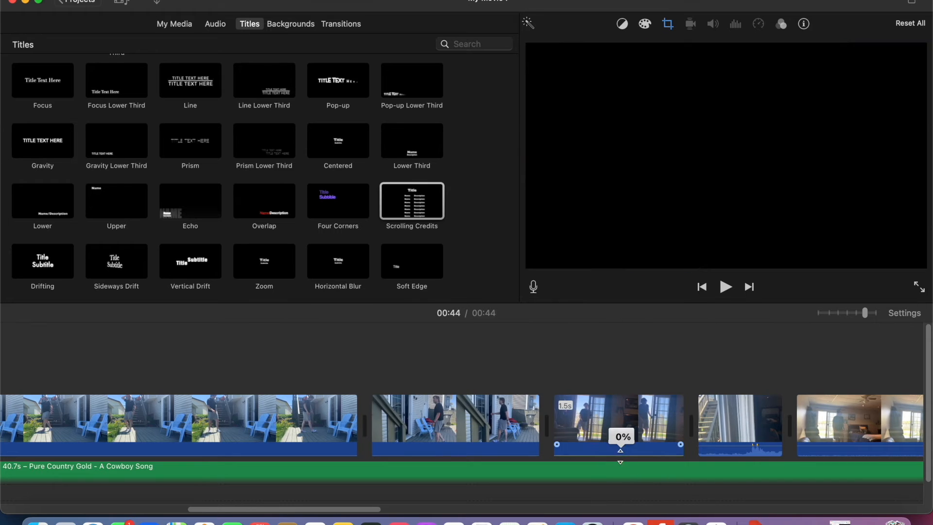
scroll(765, 405, right, 3)
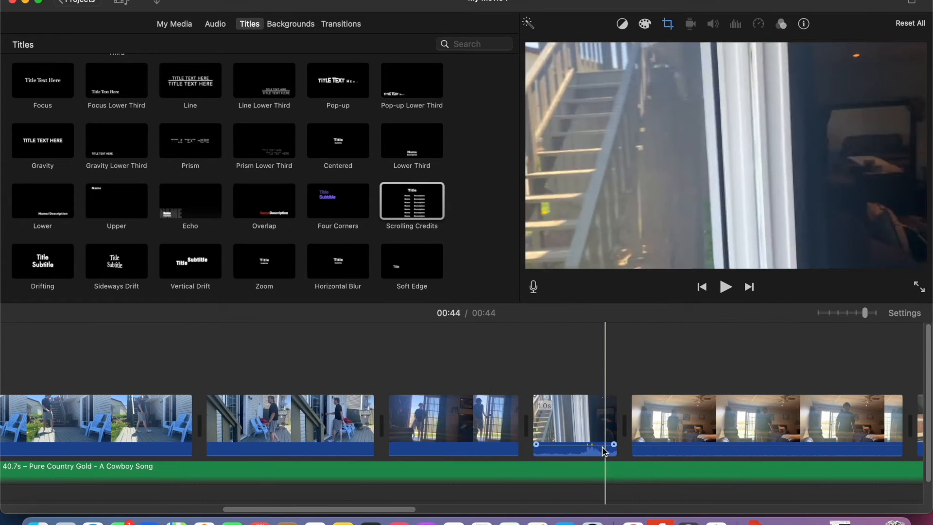
drag(583, 445, 583, 461)
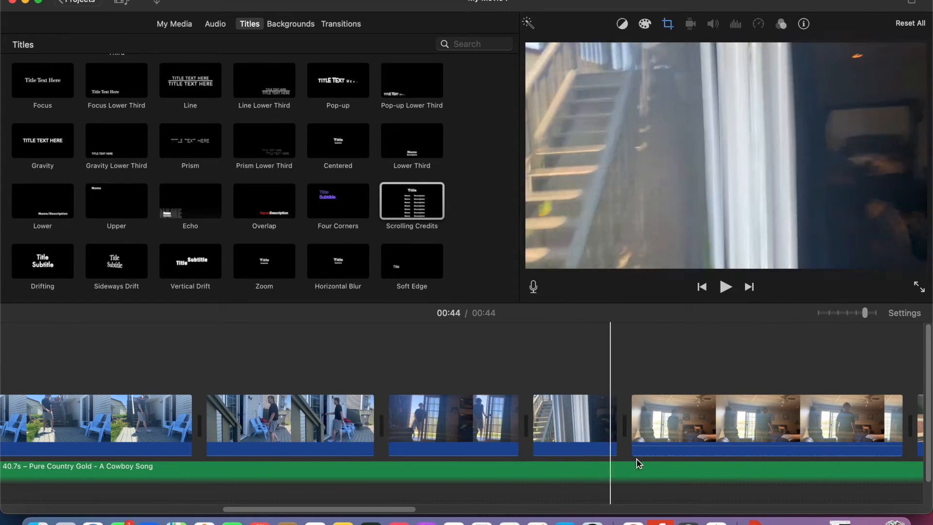
drag(708, 444, 707, 460)
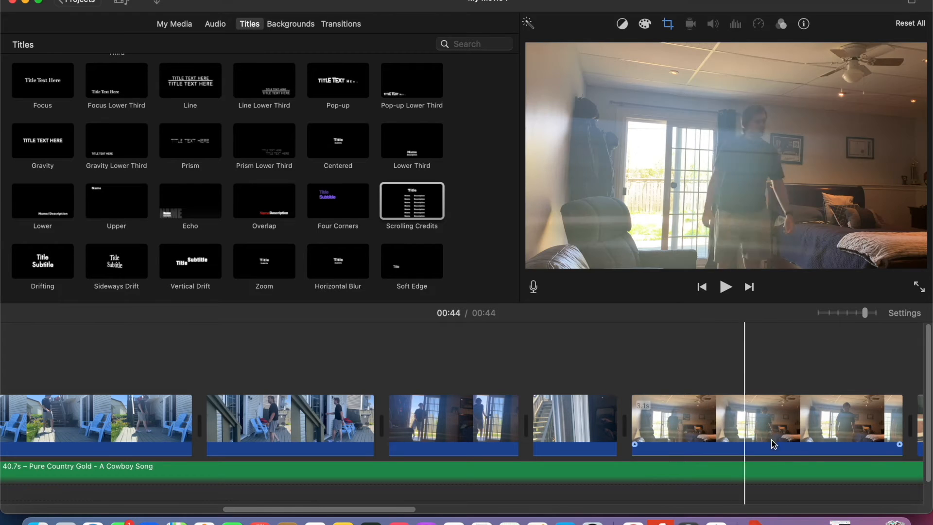
Step: Mute the audio of the remaining video clips, from the thermostat shots through the ceiling fan to the final thumbs-up clip
scroll(772, 433, right, 10)
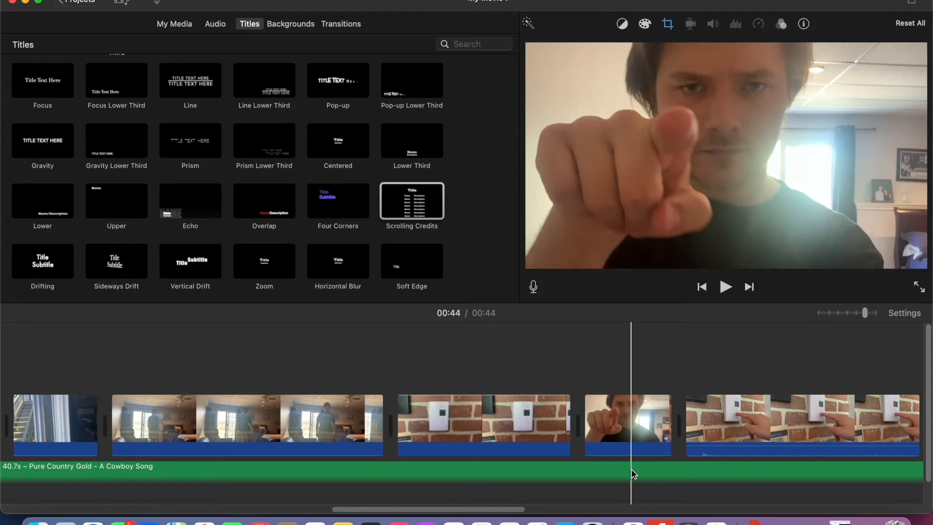
click(760, 451)
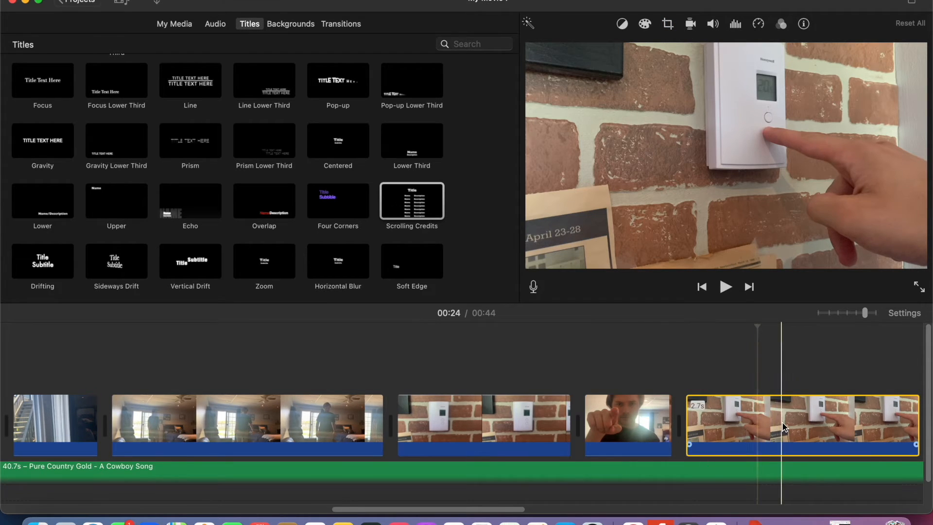
scroll(777, 452, right, 10)
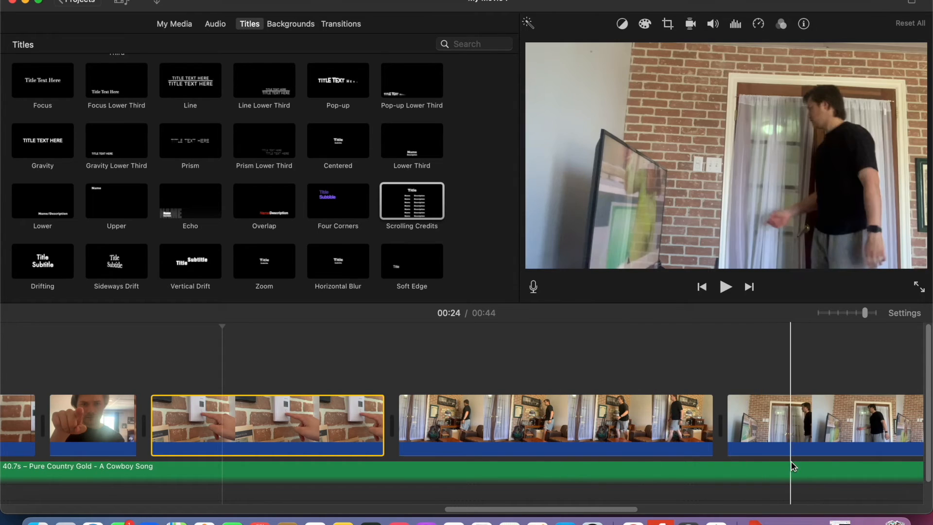
scroll(820, 430, right, 8)
scroll(830, 427, right, 1)
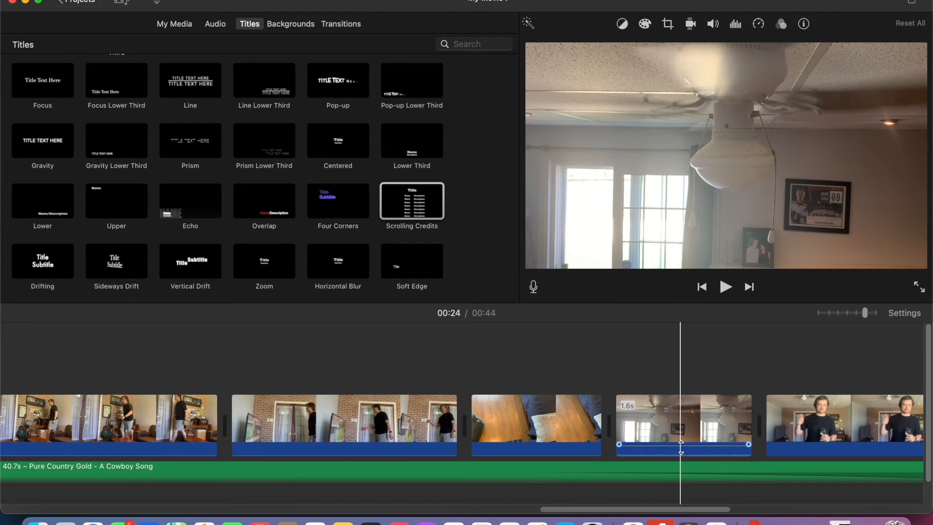
scroll(831, 430, right, 5)
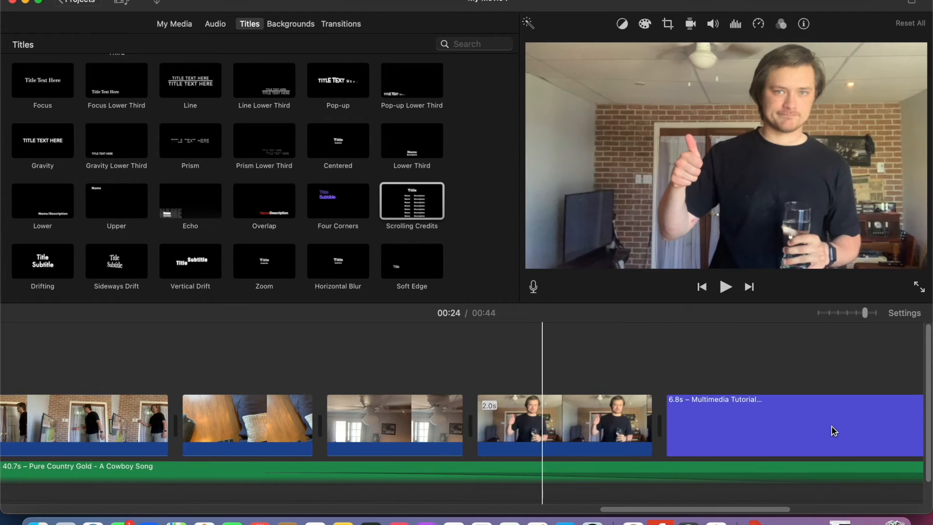
scroll(434, 431, left, 8)
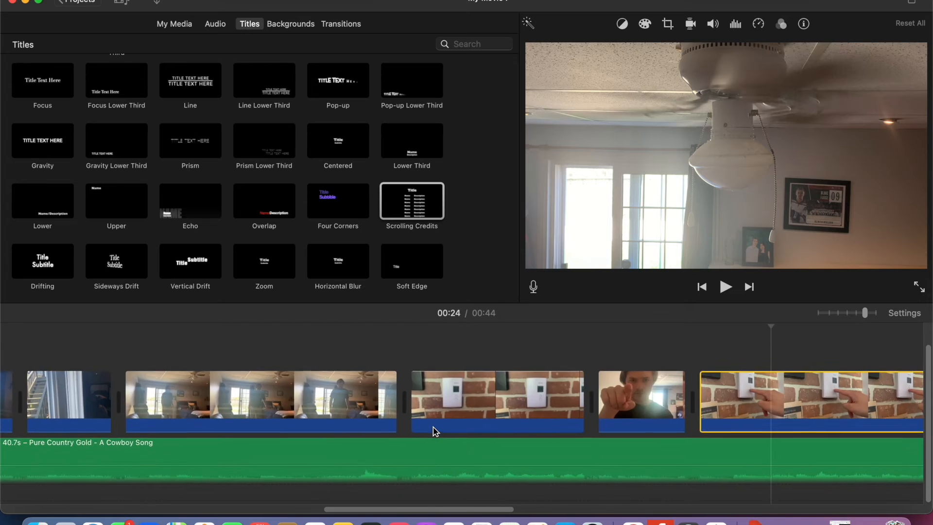
scroll(435, 431, left, 10)
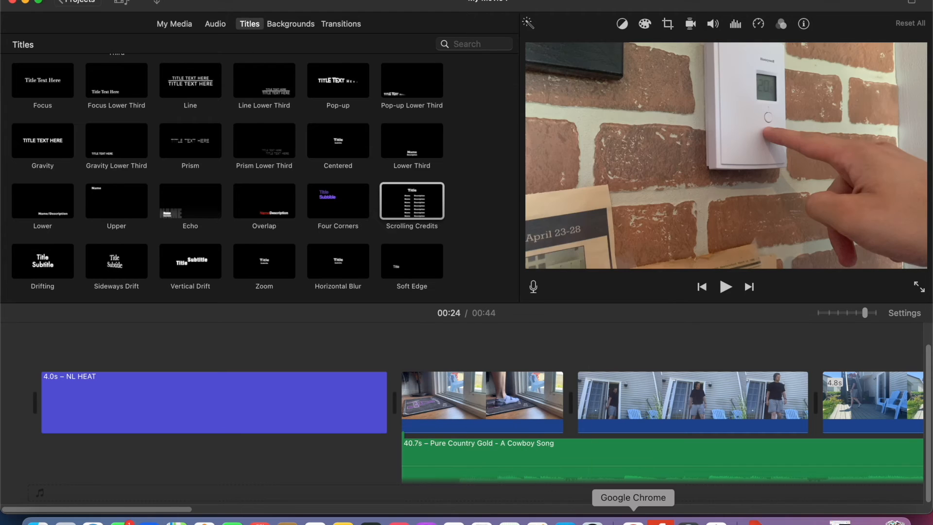
Step: Switch to Google Chrome and review the iMovie instructions around steps 12 to 14 on the ED 3751 Step By Step page
click(633, 519)
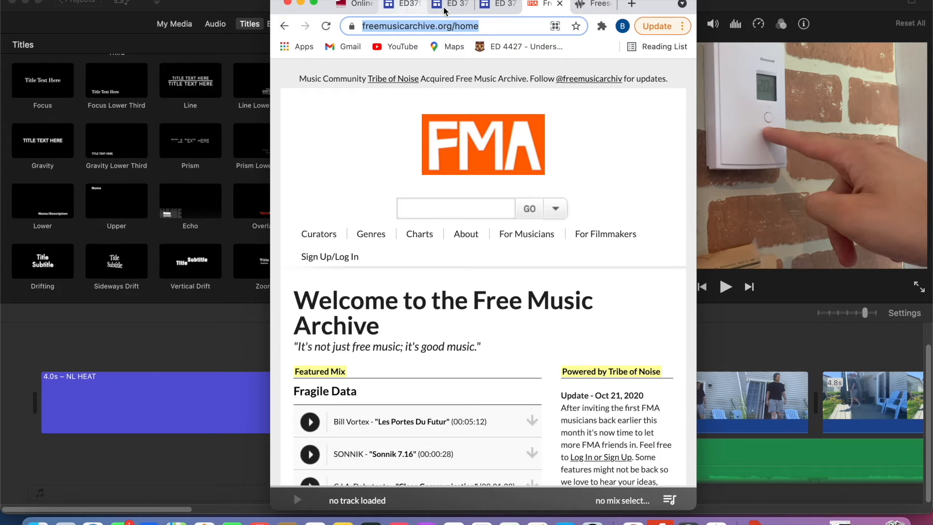
click(491, 6)
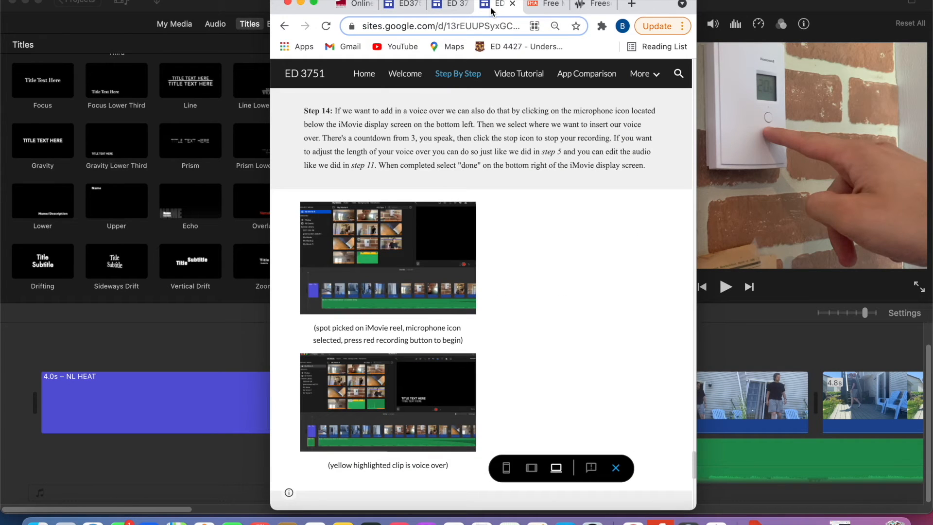
click(314, 4)
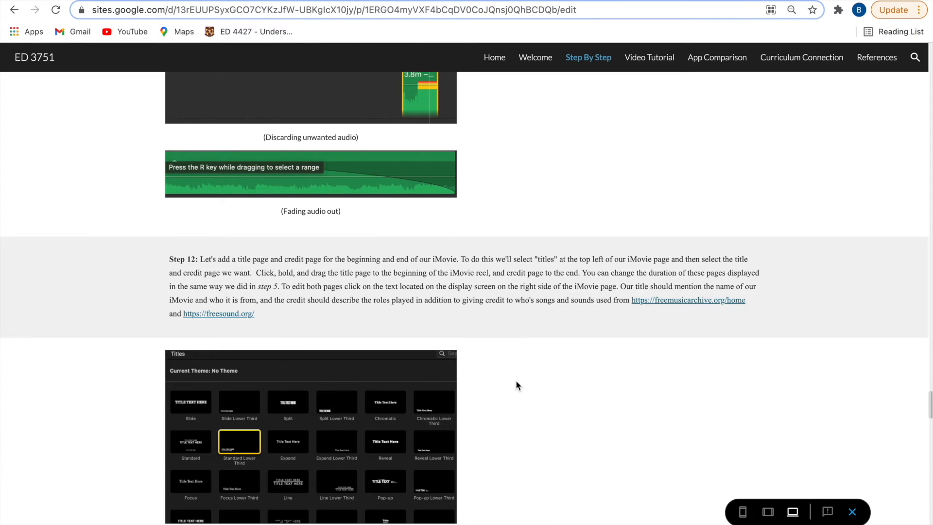
scroll(515, 383, down, 15)
scroll(515, 381, down, 6)
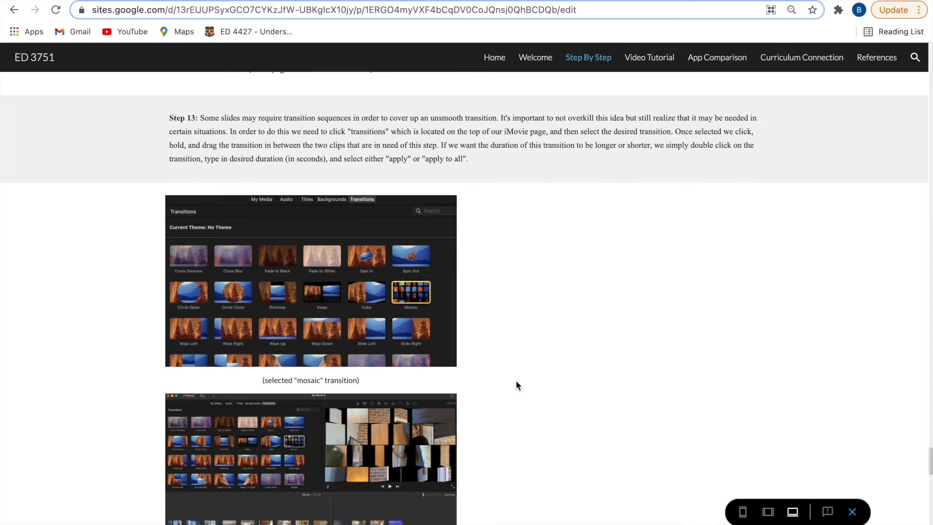
scroll(516, 384, up, 15)
scroll(516, 385, up, 8)
scroll(516, 384, up, 11)
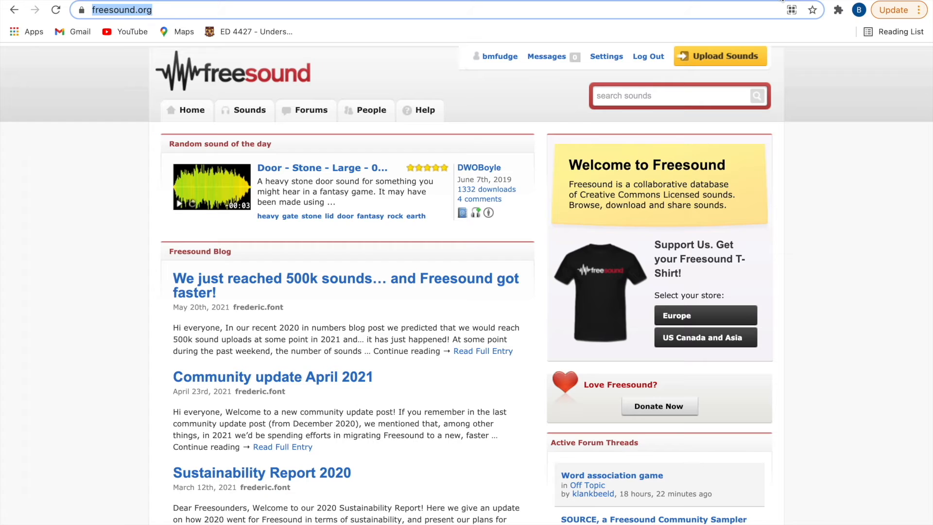
Step: Search Freesound for "crow" and open the sound page for "Crow Call, Single, A.wav"
click(682, 97)
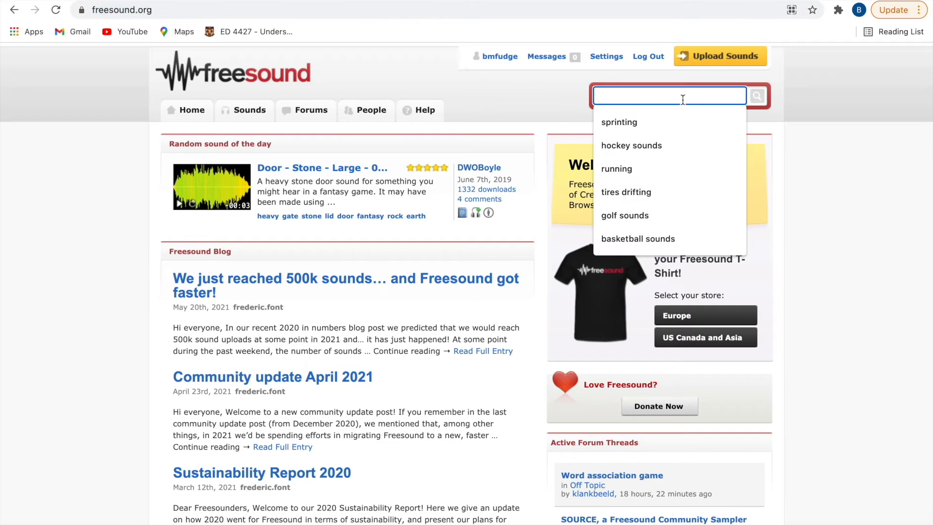
text(crow)
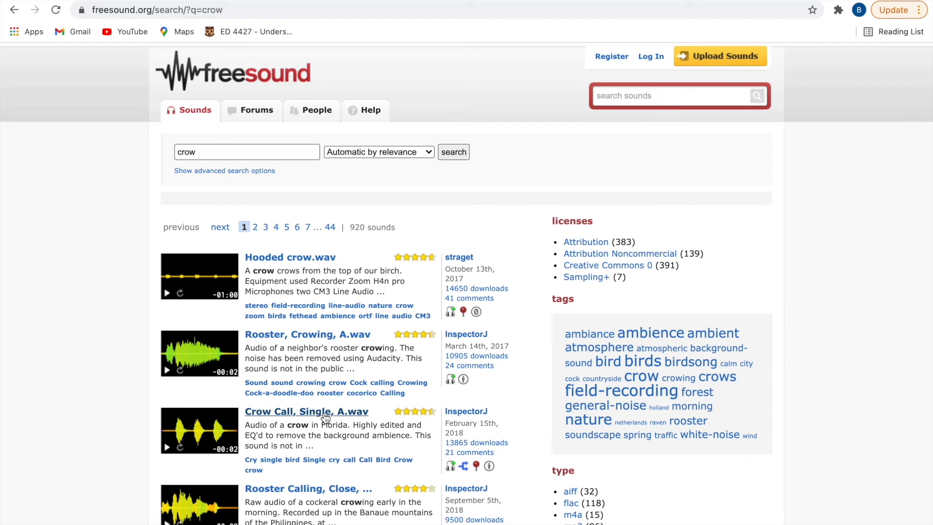
click(327, 413)
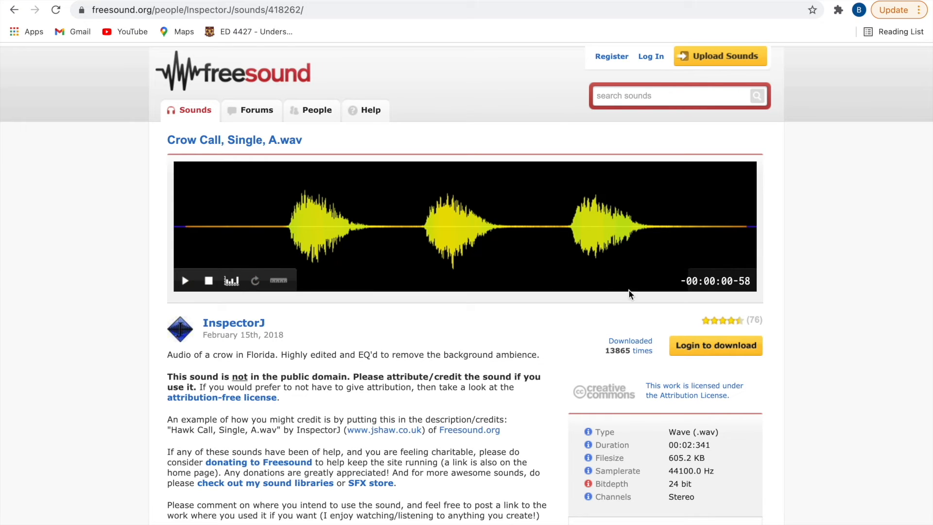
Step: Log in to Freesound with the saved credentials, download the crow call WAV file, and take the browser out of full screen
click(714, 346)
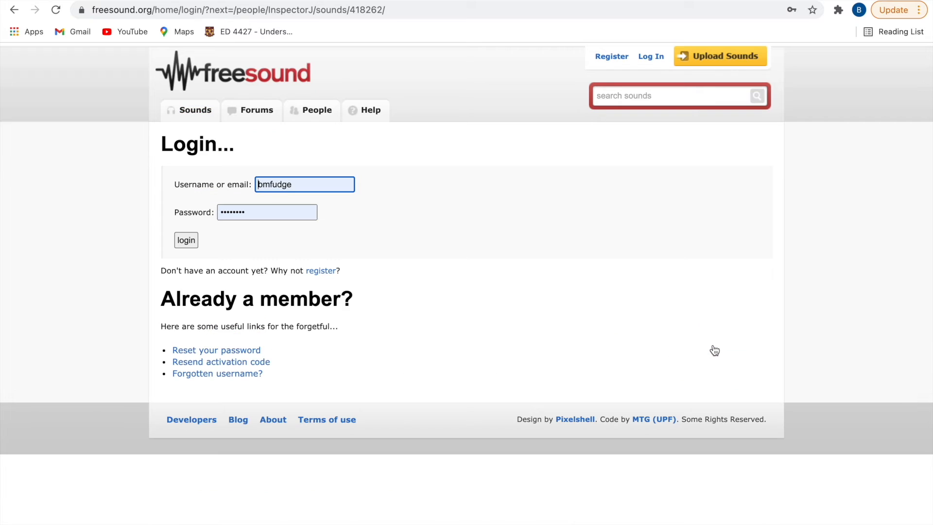
click(186, 243)
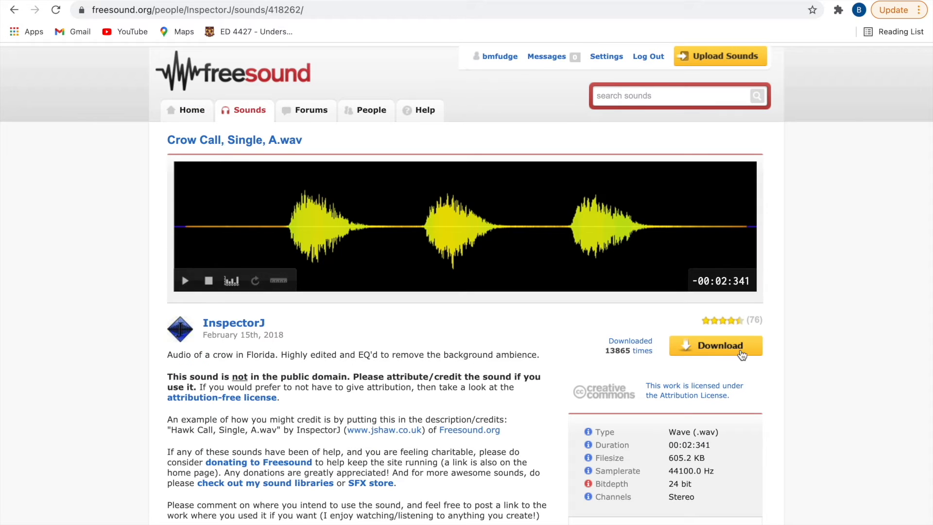
click(741, 353)
mouse_move(32, 5)
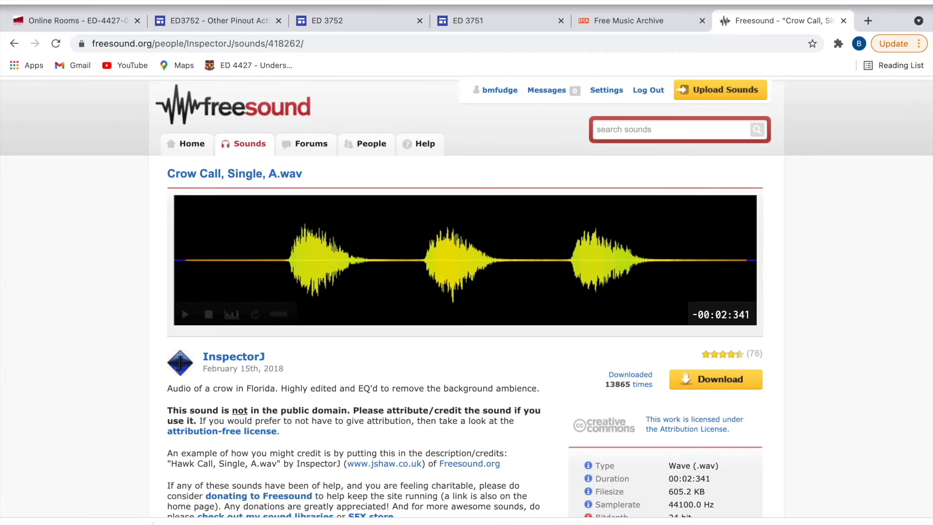
click(46, 0)
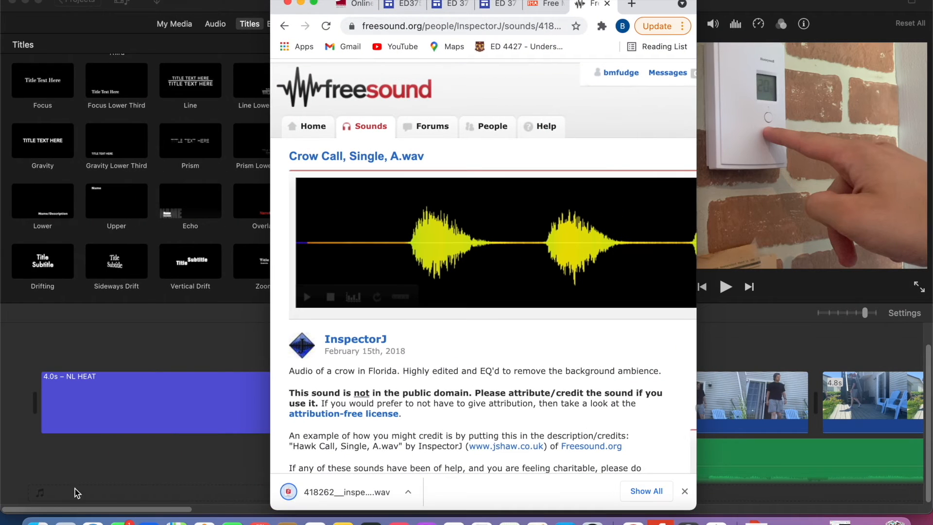
Step: In Finder, move the downloaded crow call WAV from Downloads to Documents and on into the MUN folder
click(38, 521)
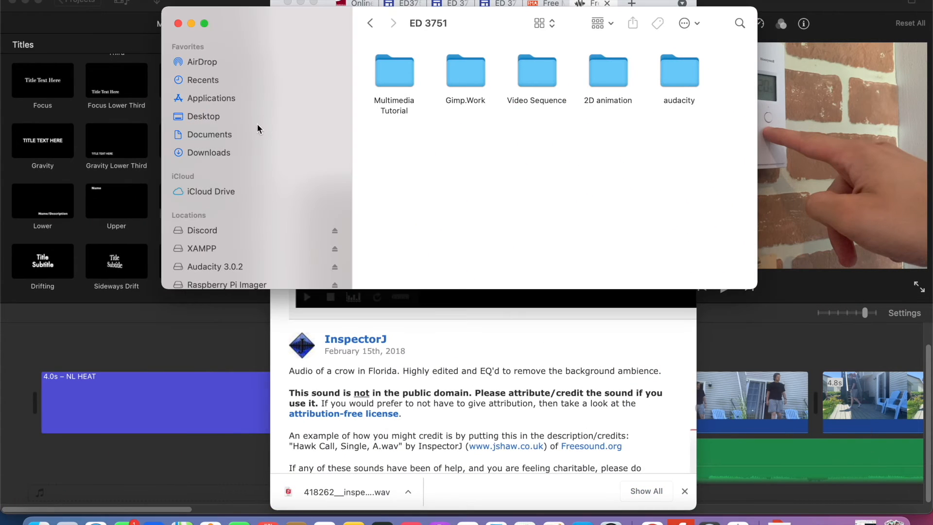
click(261, 151)
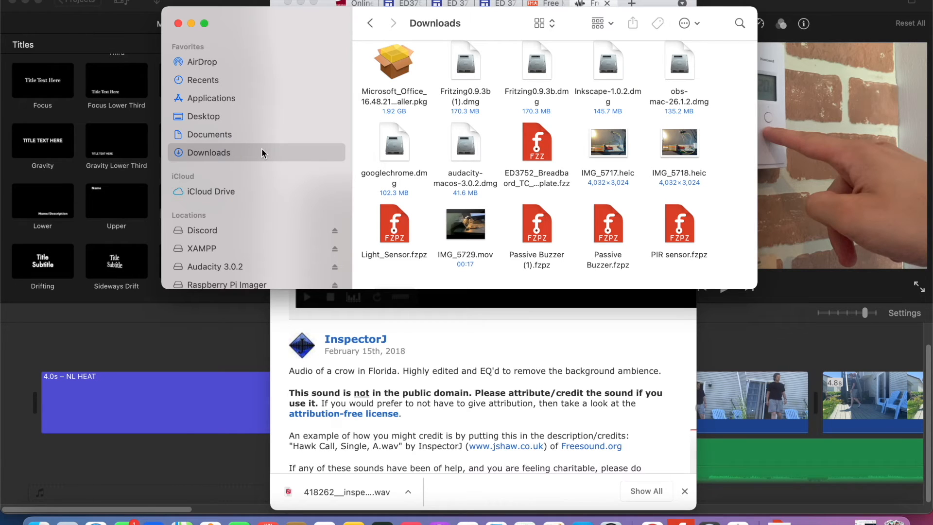
scroll(524, 179, down, 3)
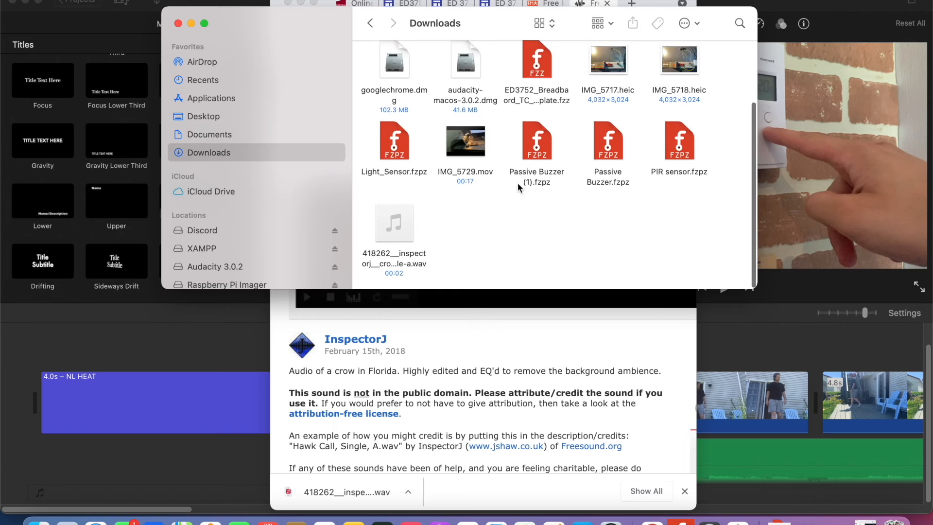
drag(399, 227, 276, 133)
click(276, 133)
drag(611, 76, 476, 76)
double_click(476, 76)
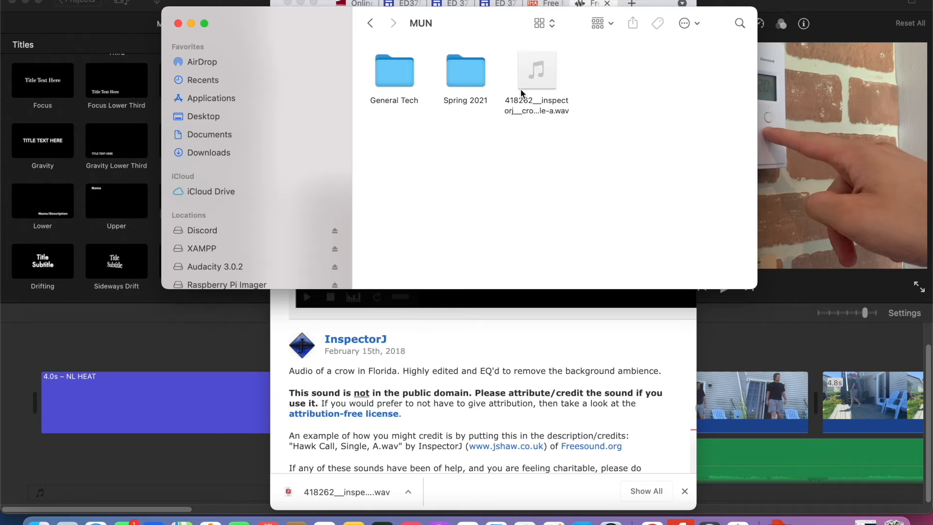
Step: Move the crow call WAV through Spring 2021 and ED 3751 into Multimedia Tutorial, and minimise the Finder and Chrome windows
drag(546, 86, 475, 80)
double_click(475, 80)
drag(686, 83, 401, 83)
double_click(402, 82)
drag(398, 157, 398, 86)
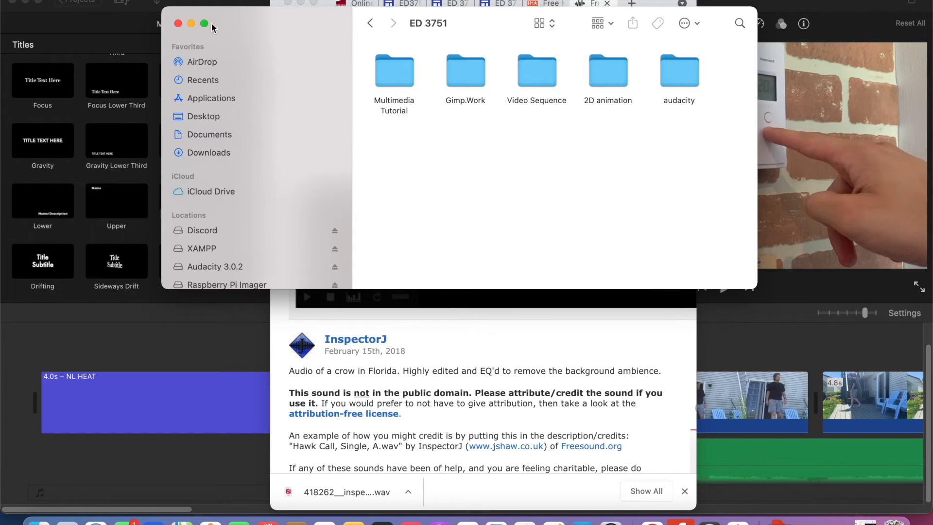
click(190, 24)
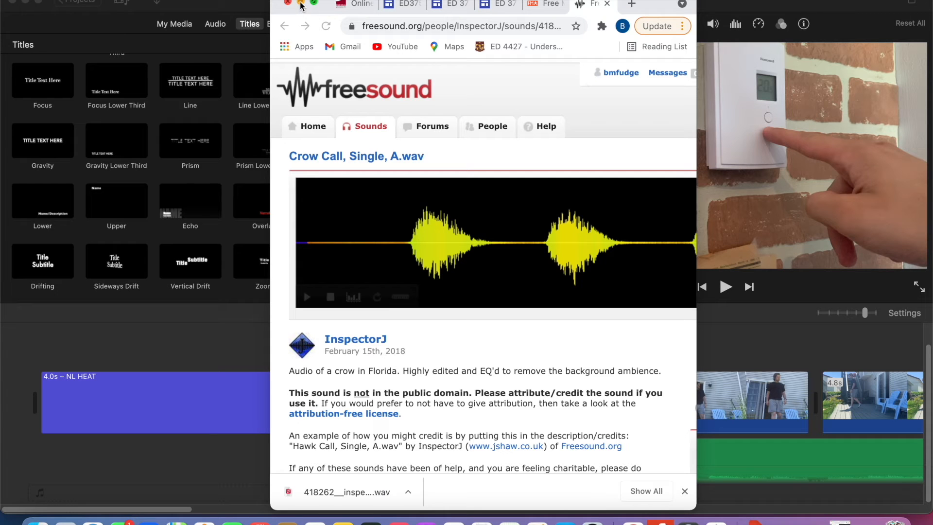
click(300, 3)
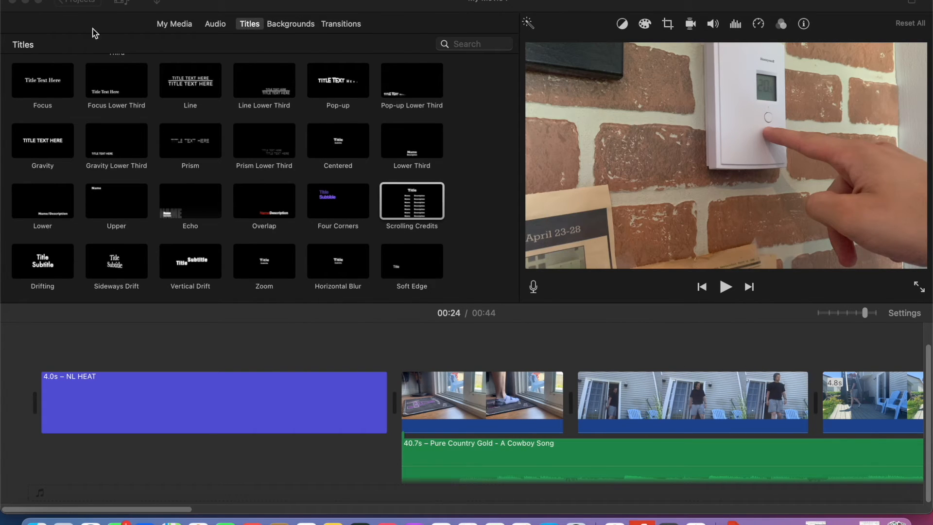
Step: In iMovie, import the crow call WAV from Documents > MUN > Spring 2021 > ED 3751 > Multimedia Tutorial into the project media
click(149, 2)
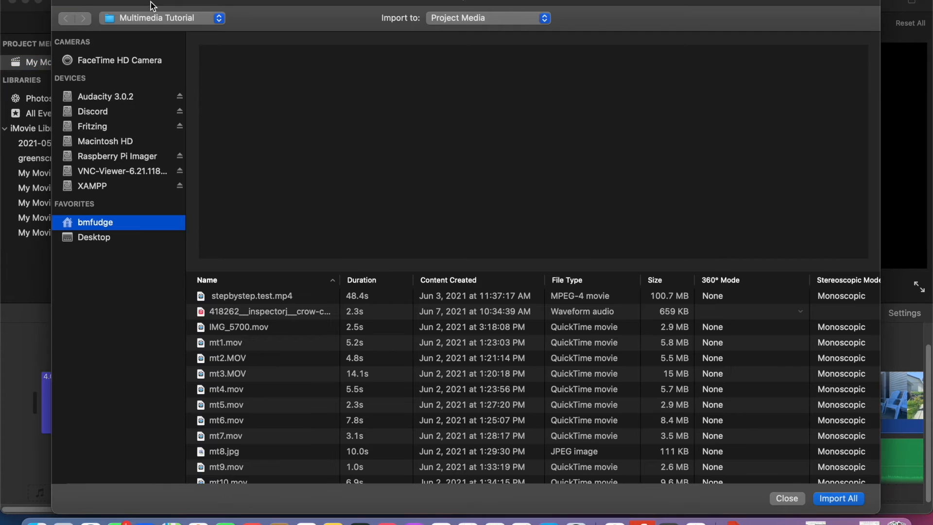
click(130, 238)
click(129, 223)
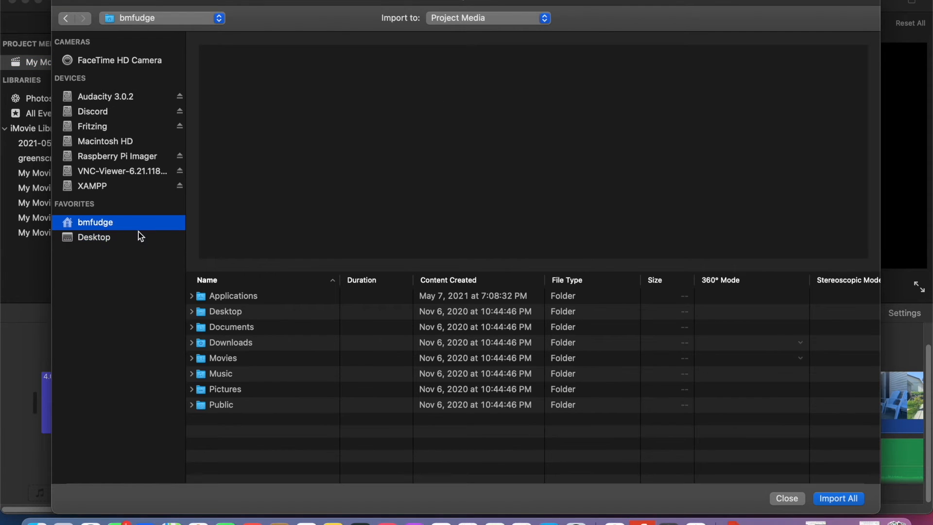
double_click(237, 328)
double_click(250, 329)
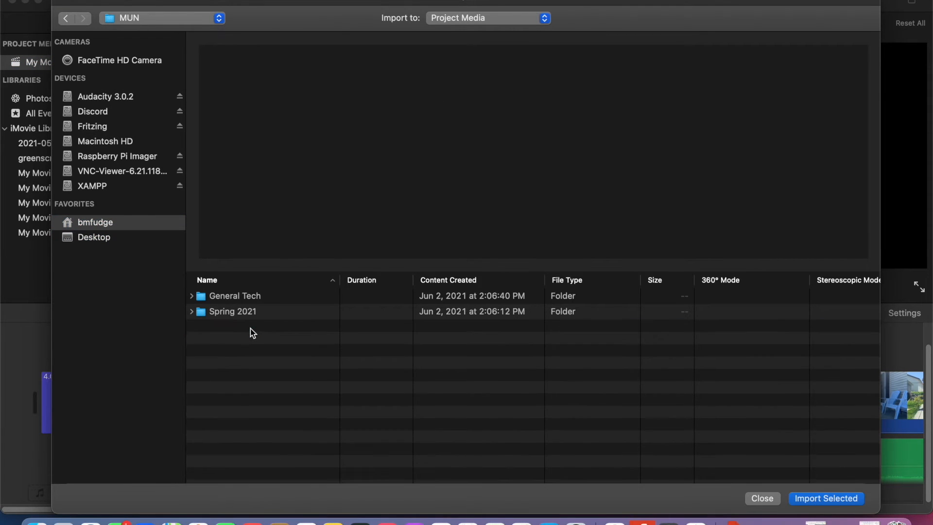
double_click(266, 315)
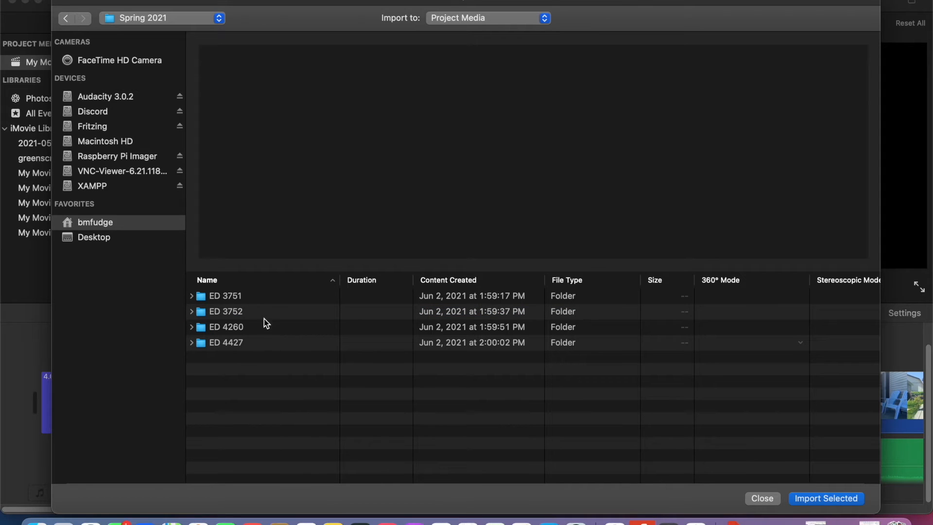
double_click(258, 296)
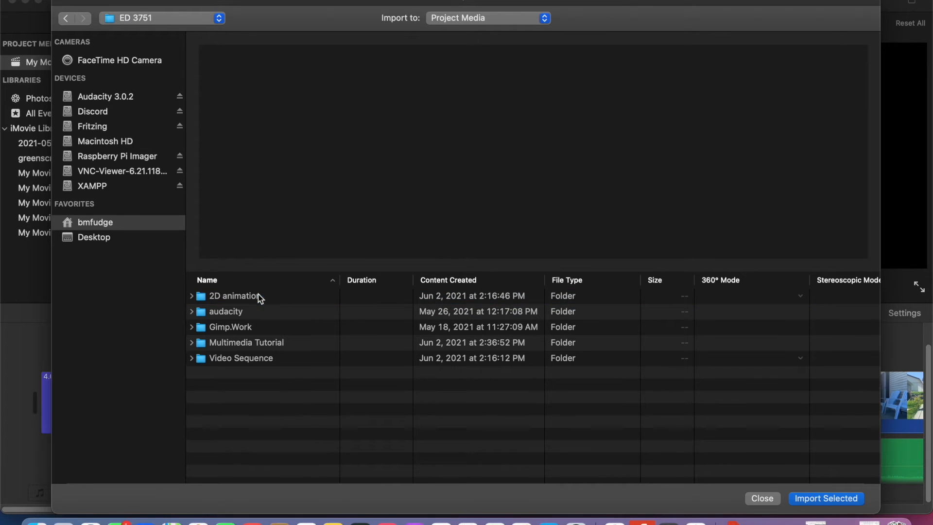
double_click(267, 343)
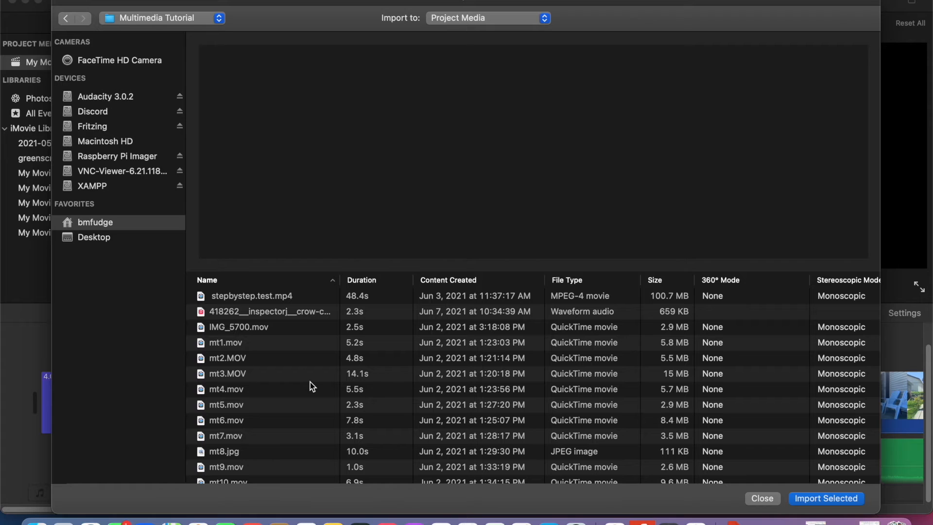
click(313, 313)
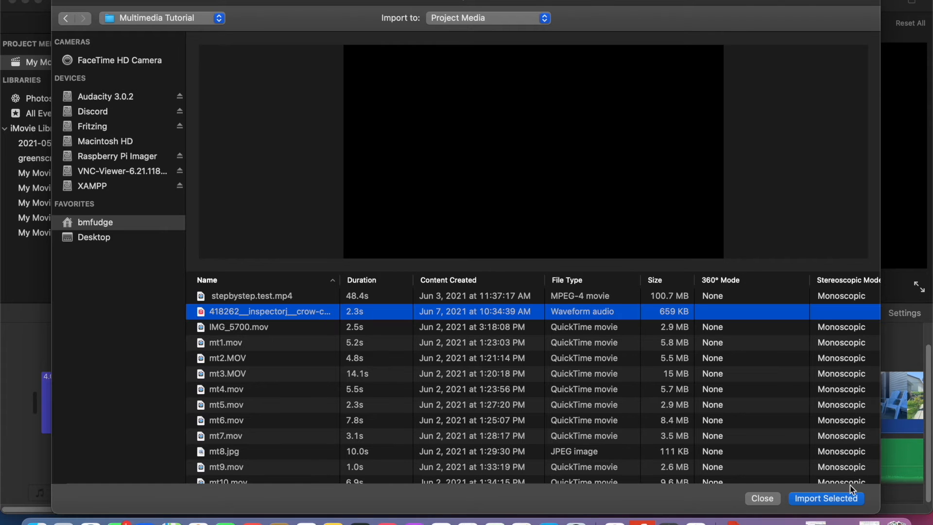
click(826, 498)
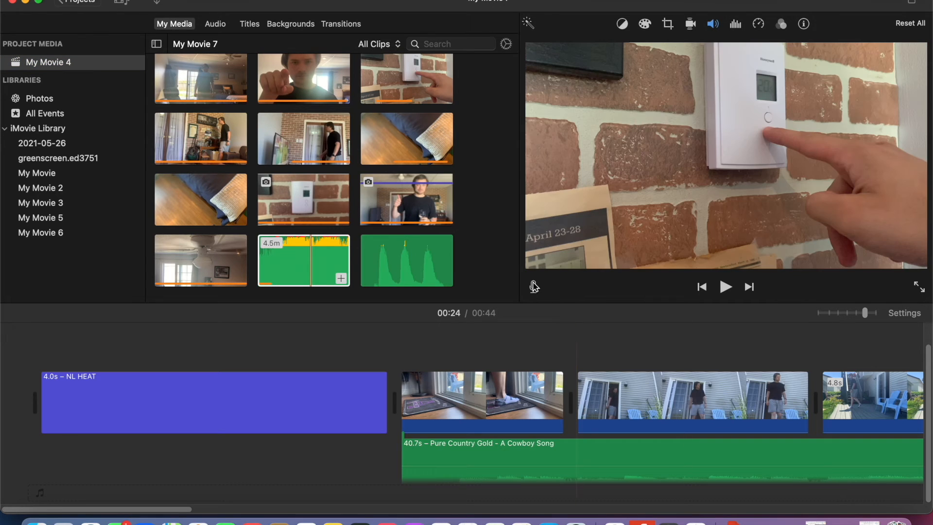
Step: Place the 2.3 s crow call clip beneath the latter part of the NL HEAT title and lower its volume
drag(419, 262, 180, 460)
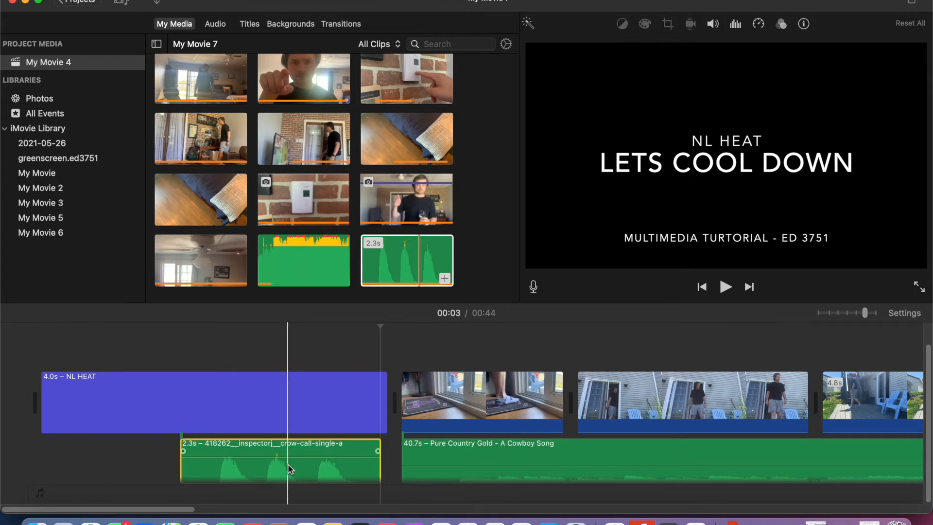
drag(283, 457, 283, 465)
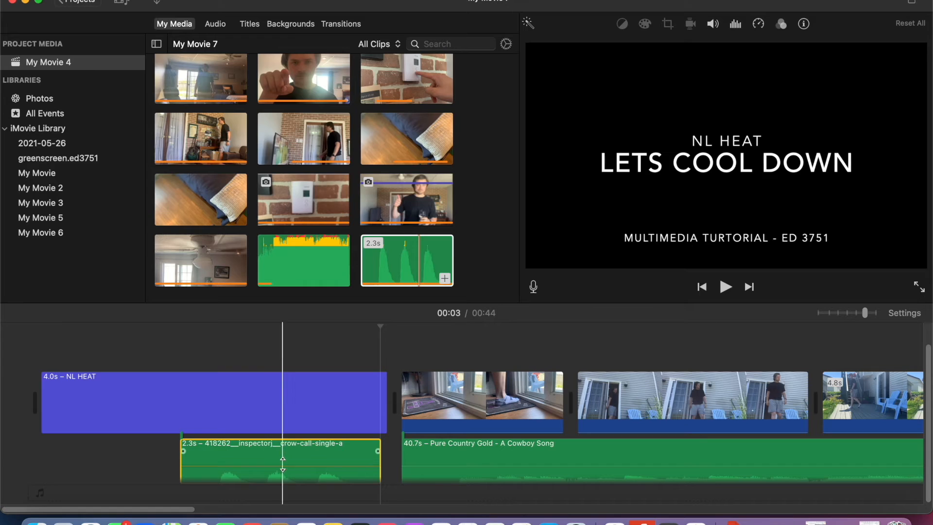
Step: Record a voice-over of about 1.2 s from the start of the movie, and play back the opening
click(41, 356)
click(537, 289)
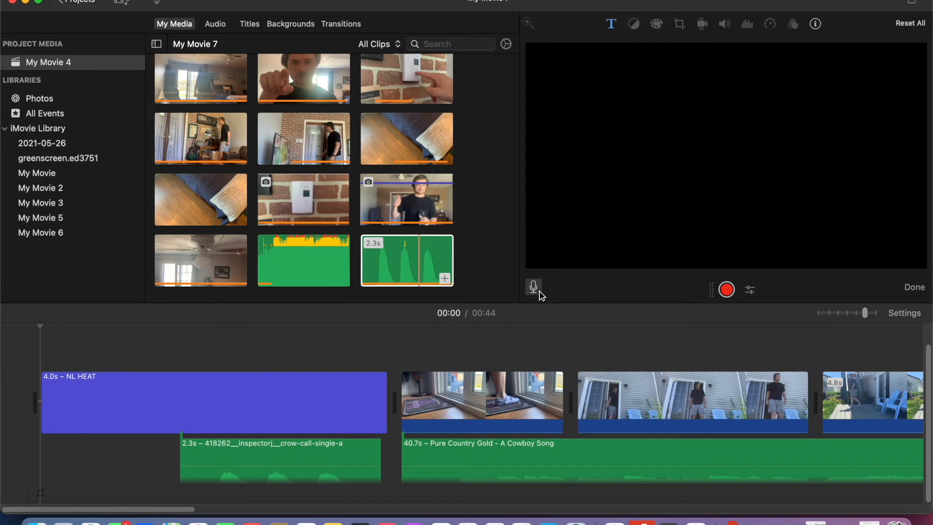
click(723, 295)
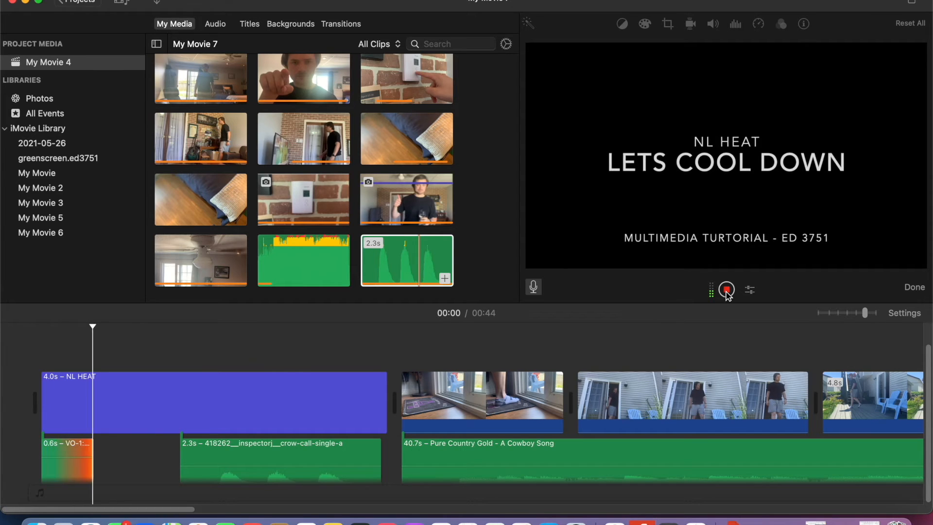
click(726, 290)
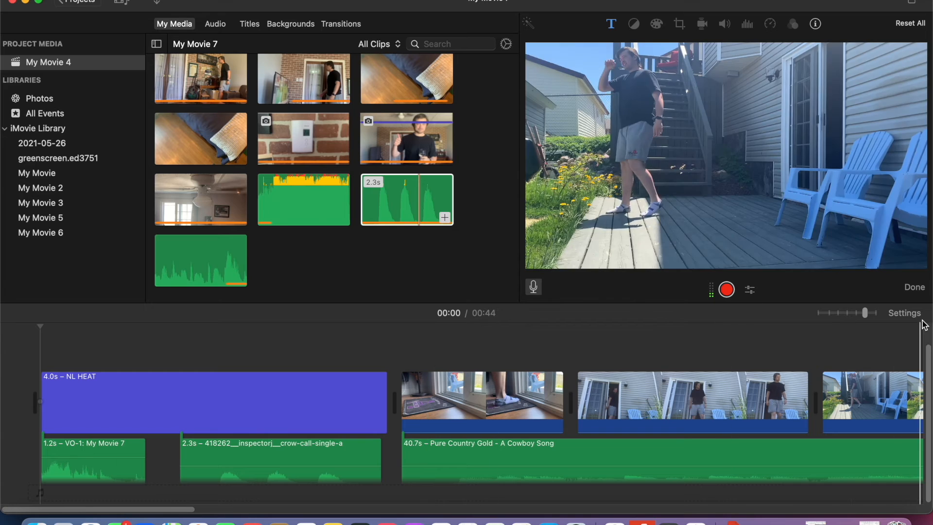
click(916, 290)
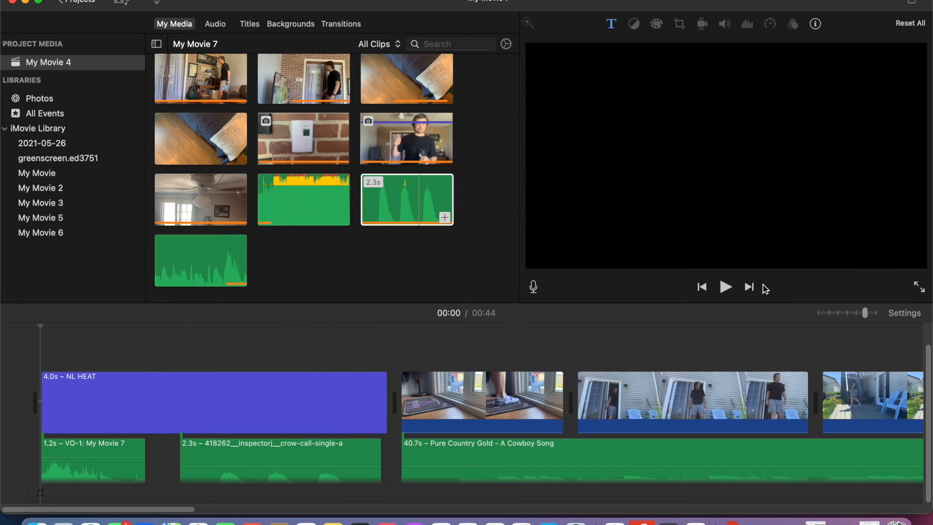
click(725, 288)
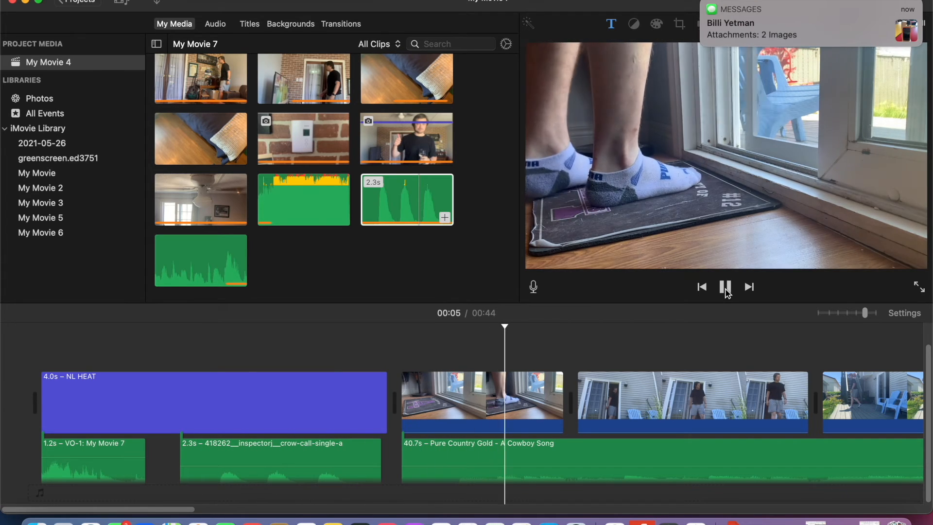
click(726, 289)
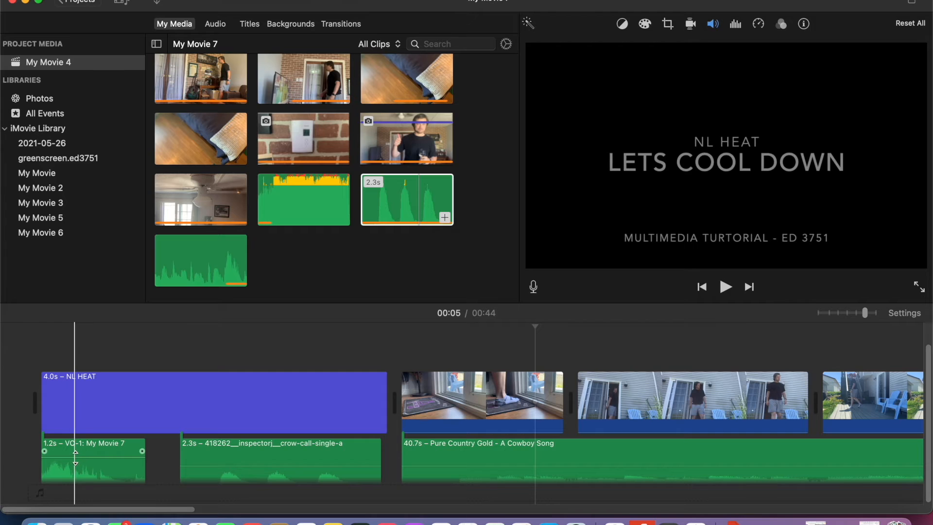
Step: Lower the first voice-over's volume, remove that clip from beneath the NL HEAT title, and bring up the voice-over recording controls
drag(75, 460, 74, 463)
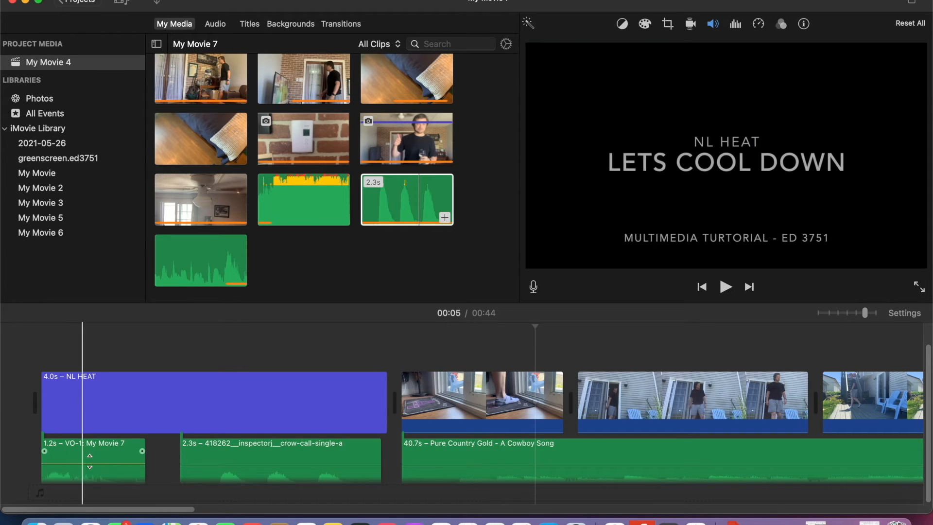
click(121, 457)
key(Delete)
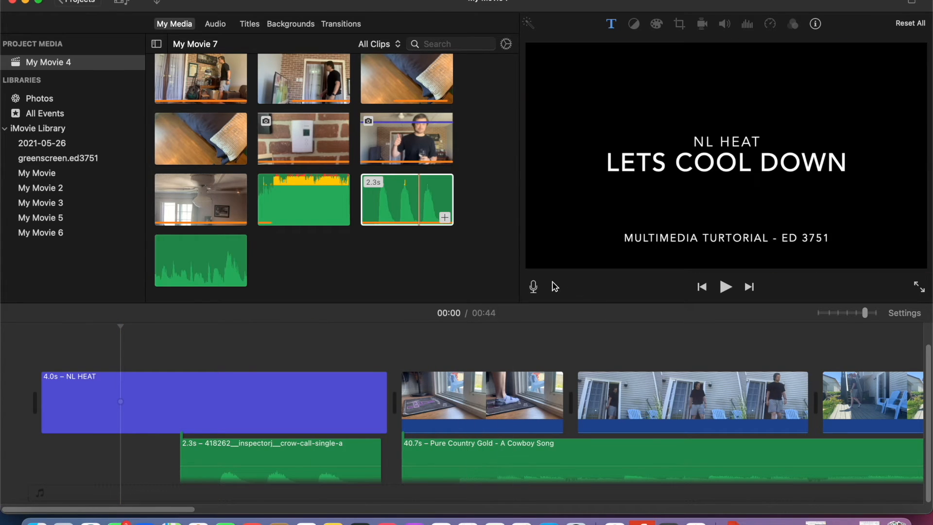
click(533, 287)
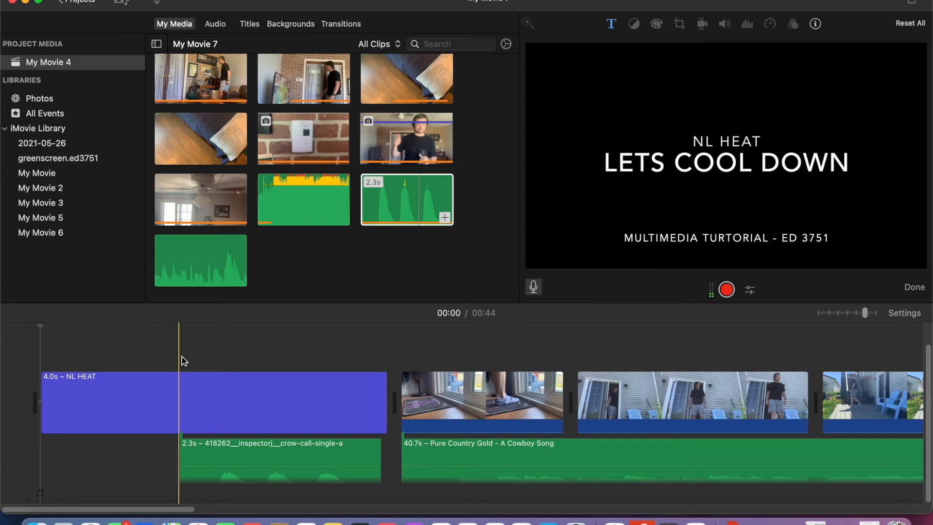
Step: Record a voice-over of about 0.9 s from the start of the movie and delete the take
click(726, 290)
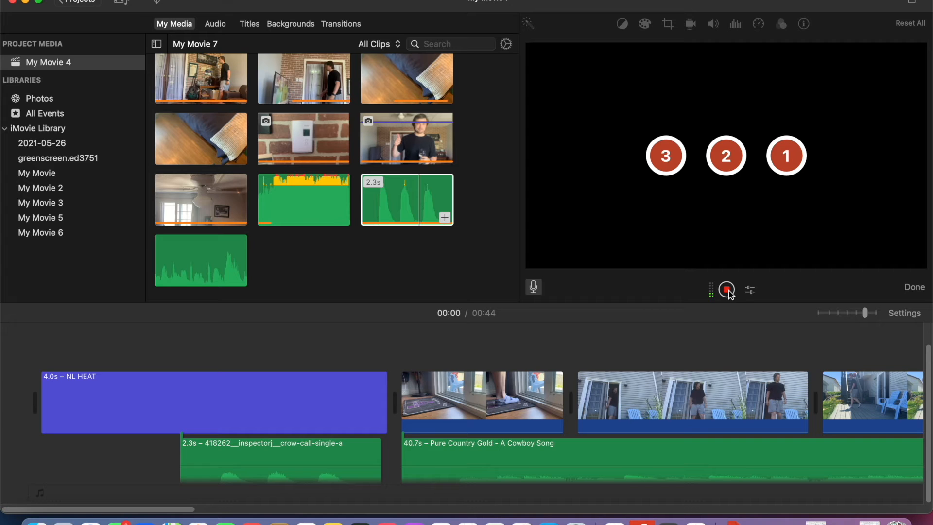
click(726, 290)
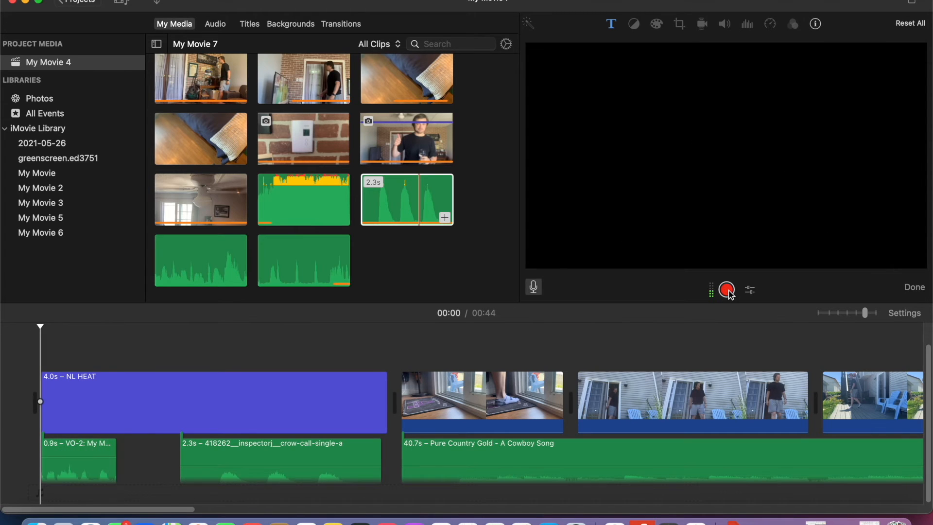
click(90, 451)
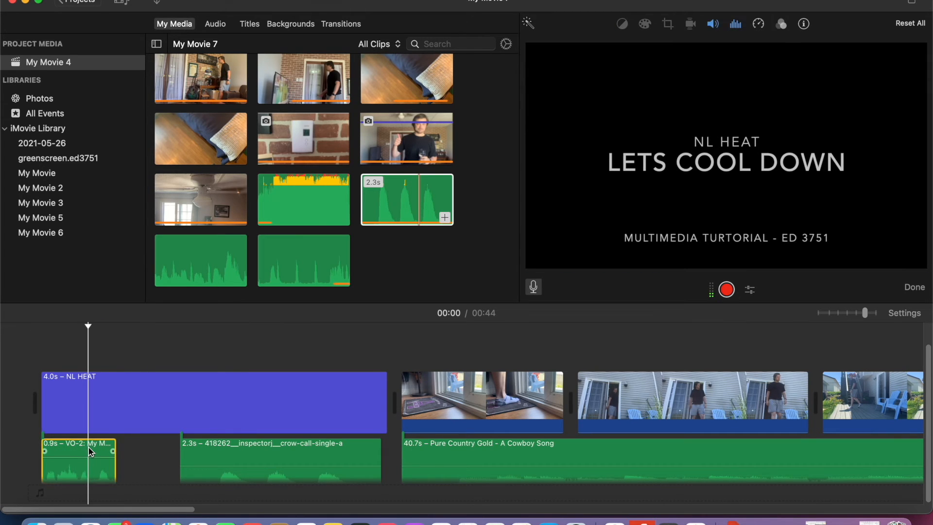
key(Delete)
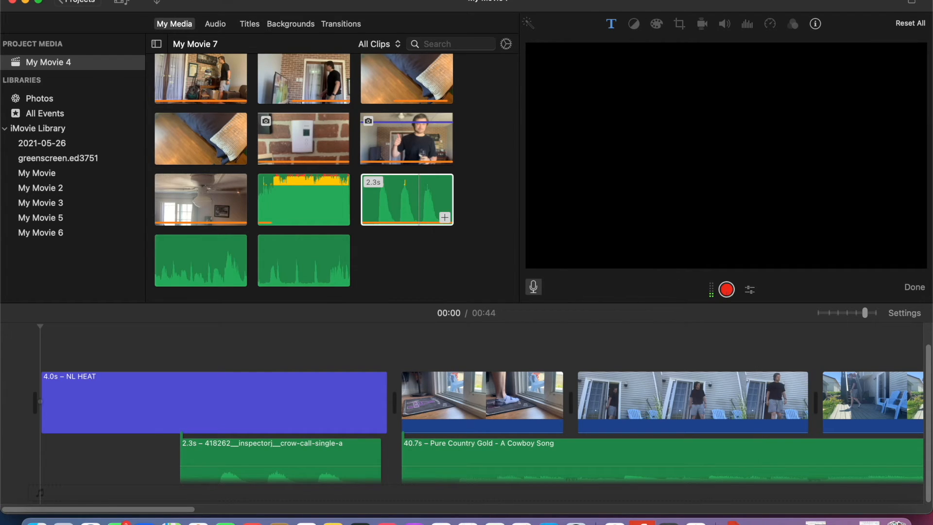
Step: Record a voice-over of about 1.2 s from the start of the movie, lower its volume, and play back the opening
click(726, 290)
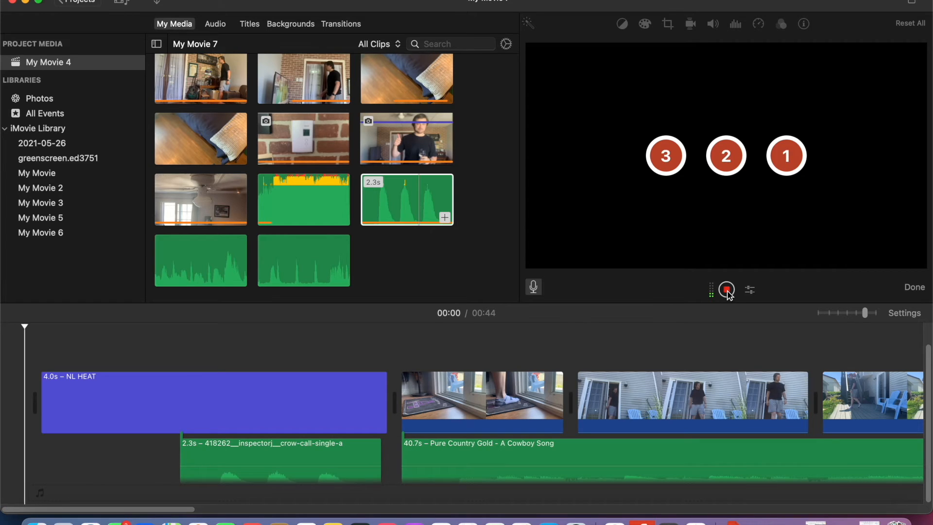
click(726, 290)
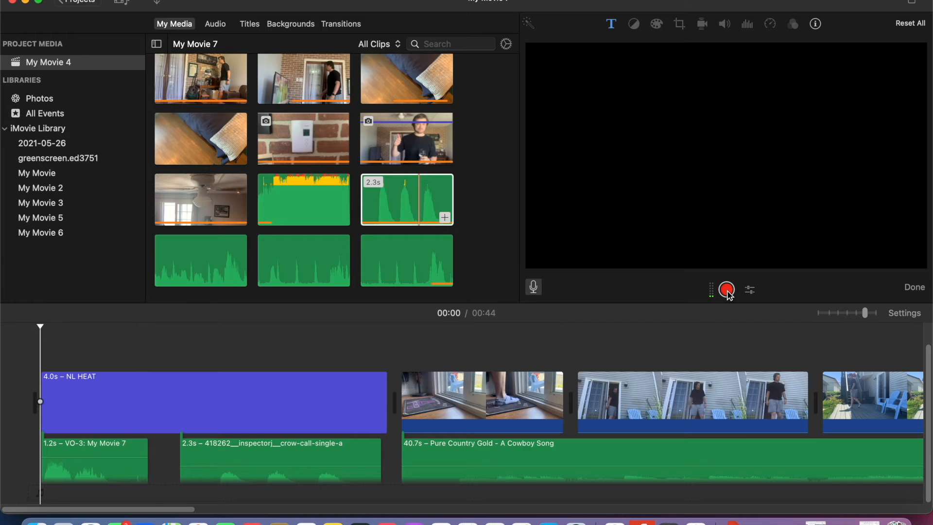
drag(93, 457, 92, 465)
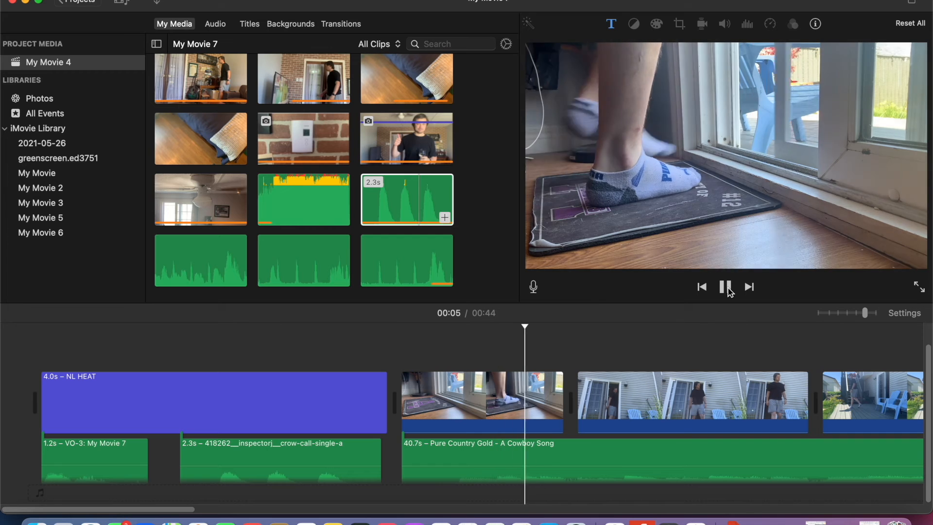
click(727, 287)
Step: Look through the clips along the timeline, display the available transitions, and play the section around the staircase shot
scroll(505, 408, right, 5)
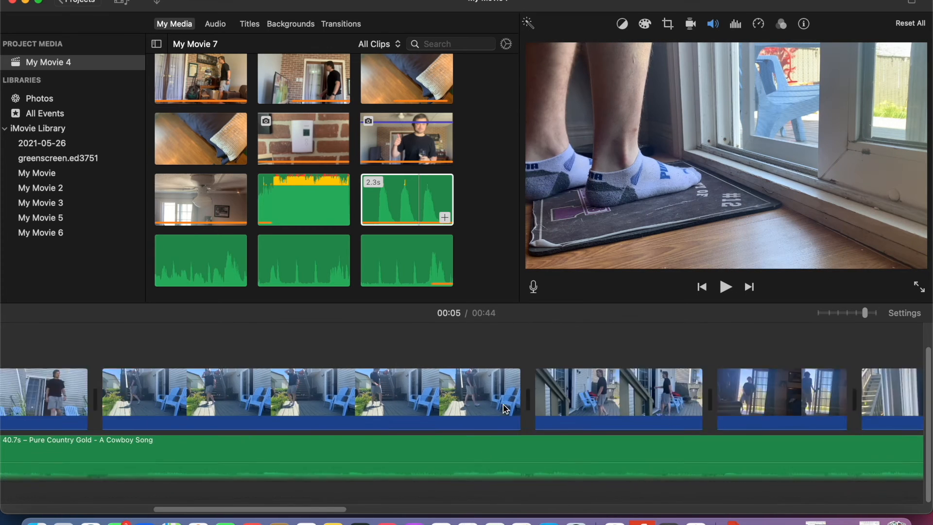
scroll(505, 408, left, 5)
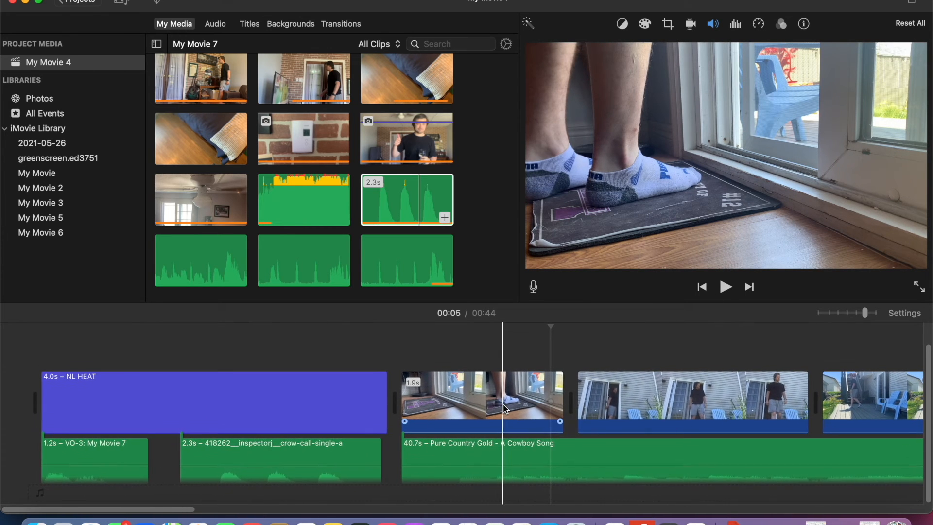
scroll(505, 408, up, 2)
scroll(714, 437, right, 20)
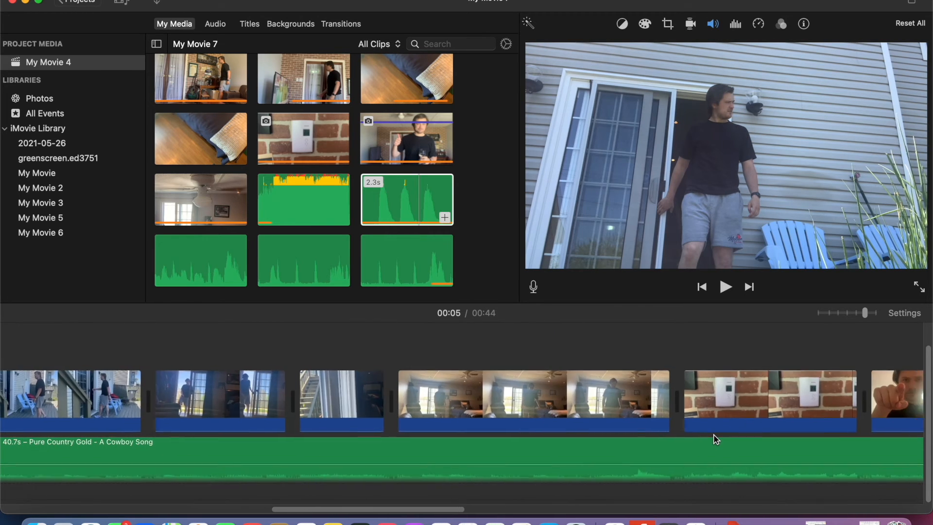
scroll(715, 439, right, 15)
click(347, 24)
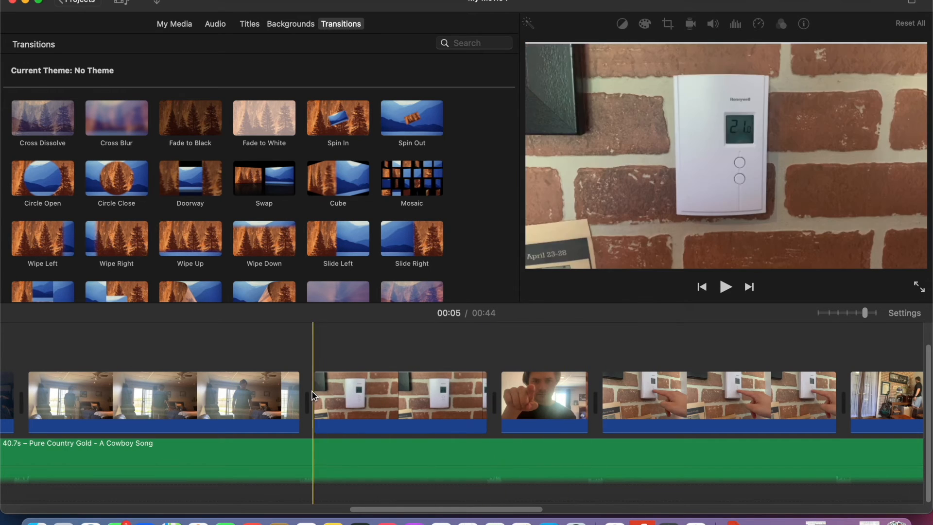
scroll(282, 397, left, 5)
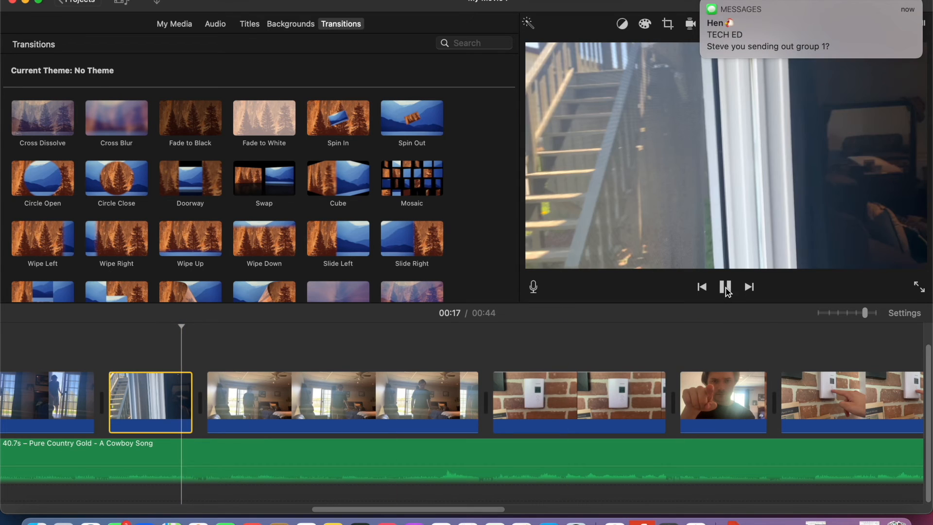
key(space)
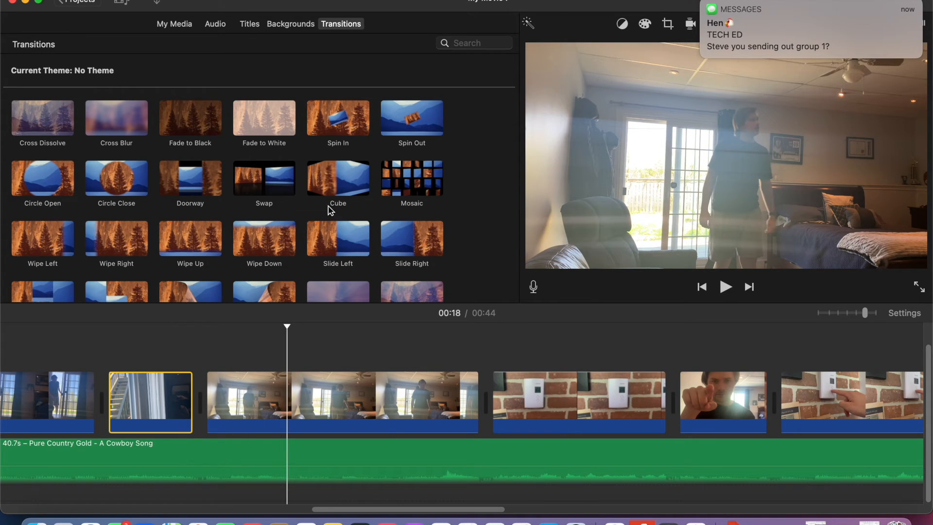
Step: Try a Swap transition between the brick-wall TV clip and the wooden floor clip, and play it back
mouse_move(274, 184)
mouse_down()
mouse_move(202, 372)
mouse_move(157, 421)
mouse_move(166, 401)
mouse_move(89, 393)
mouse_move(139, 396)
mouse_move(101, 401)
mouse_move(147, 251)
mouse_move(193, 162)
mouse_up()
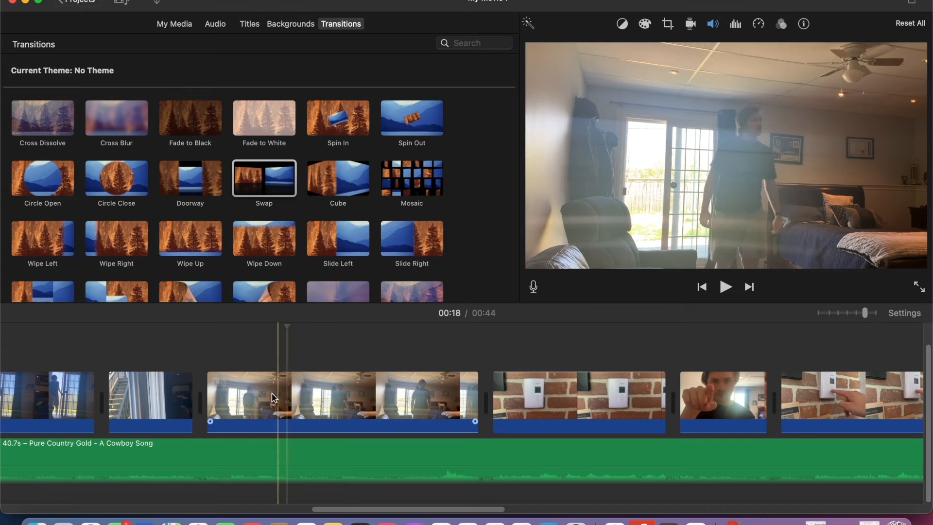
scroll(475, 384, right, 5)
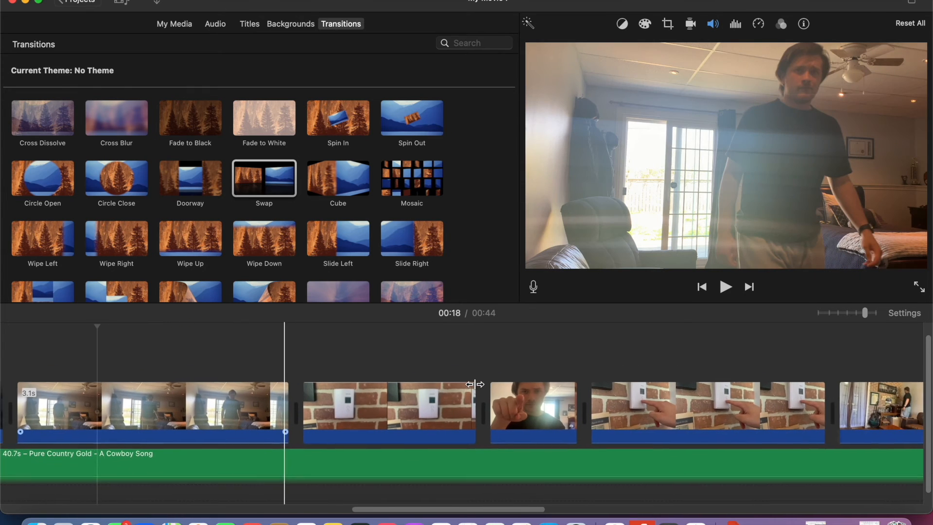
scroll(475, 384, right, 8)
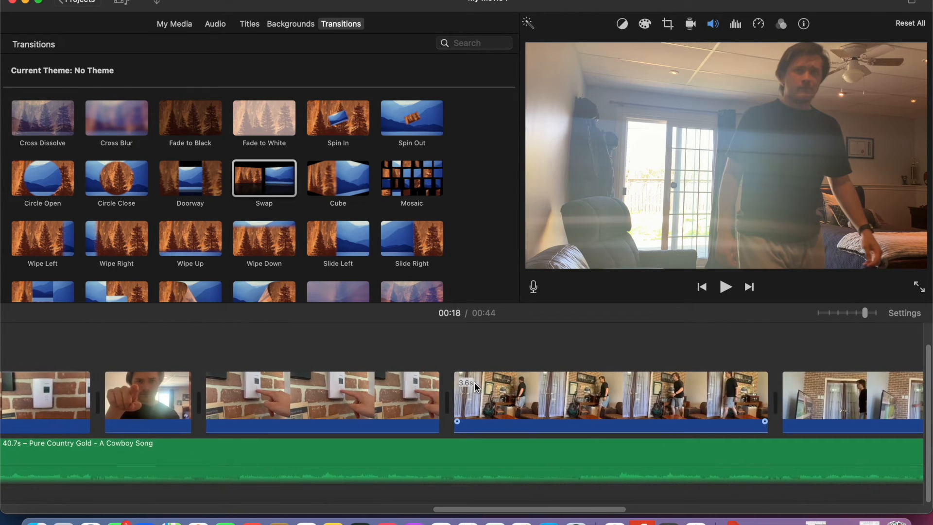
scroll(474, 382, right, 7)
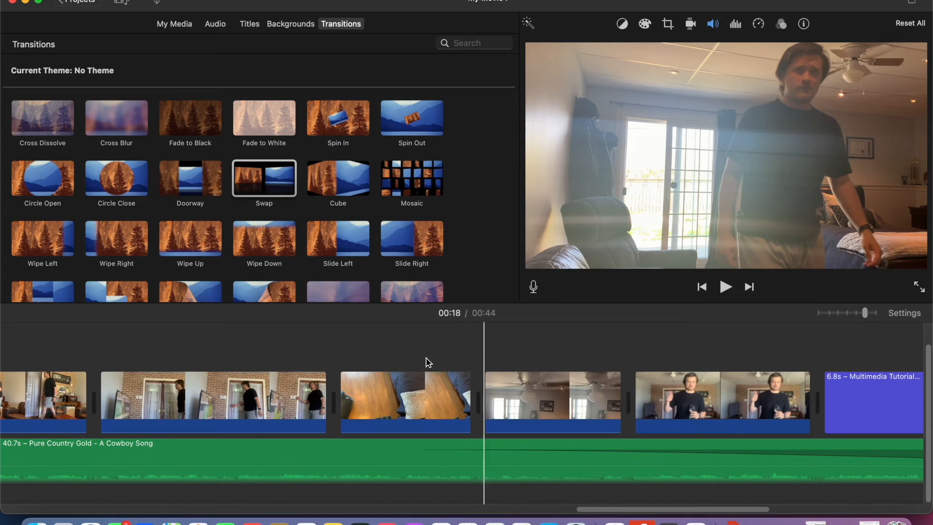
drag(280, 182, 237, 400)
click(193, 379)
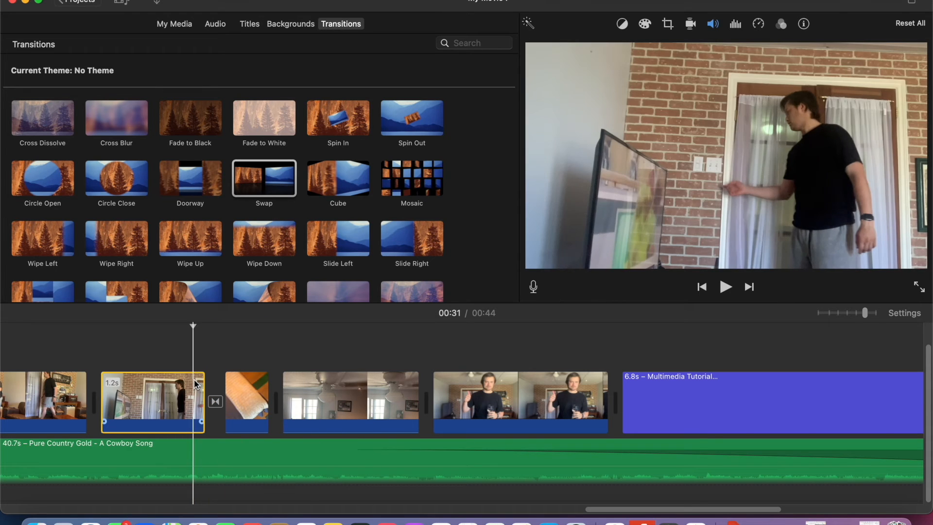
click(725, 287)
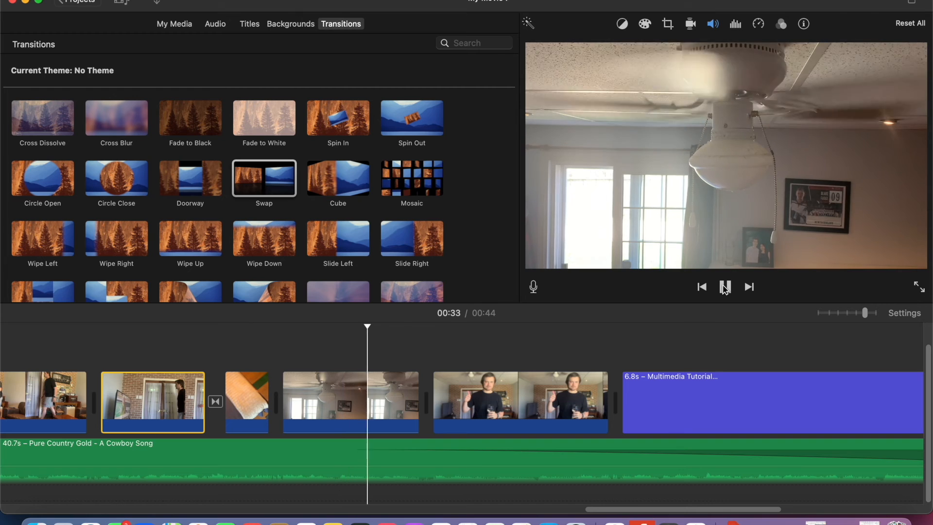
click(725, 287)
Step: Open the Swap transition's duration setting, close it without a new value, and delete the transition
double_click(215, 402)
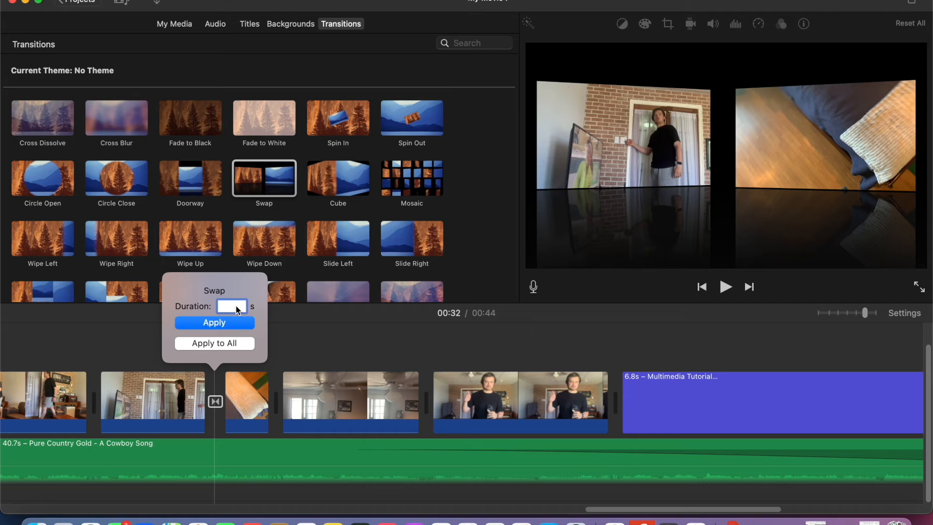
click(488, 268)
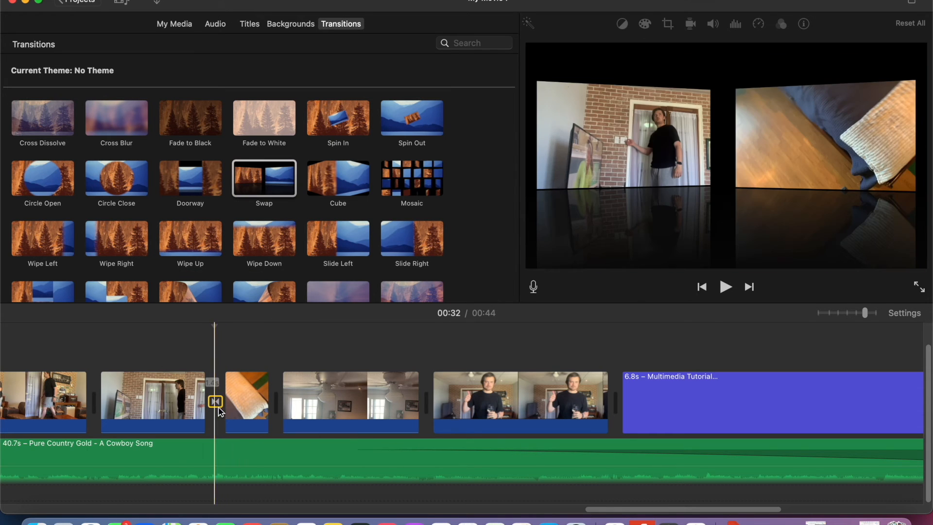
key(Delete)
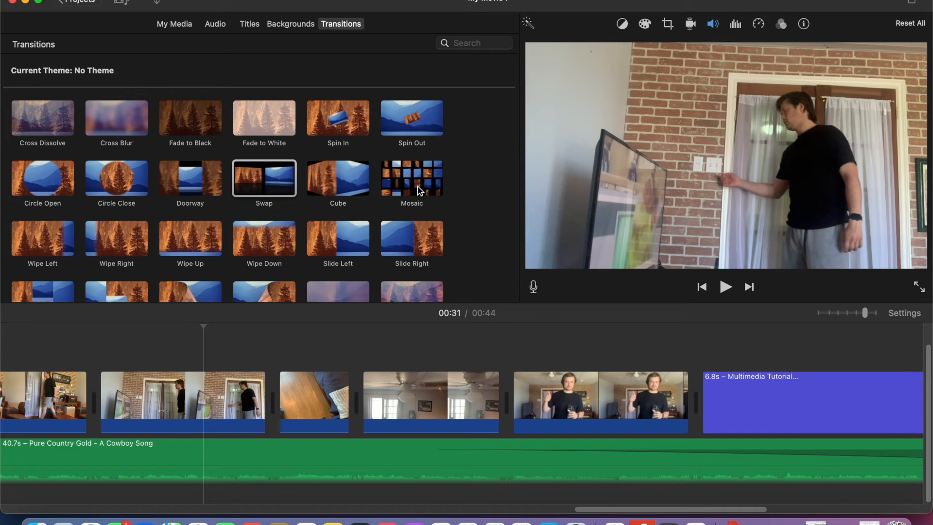
Step: Add a Circle Open transition between the brick-wall TV clip and the wooden floor clip, and play it back
mouse_move(418, 186)
click(45, 185)
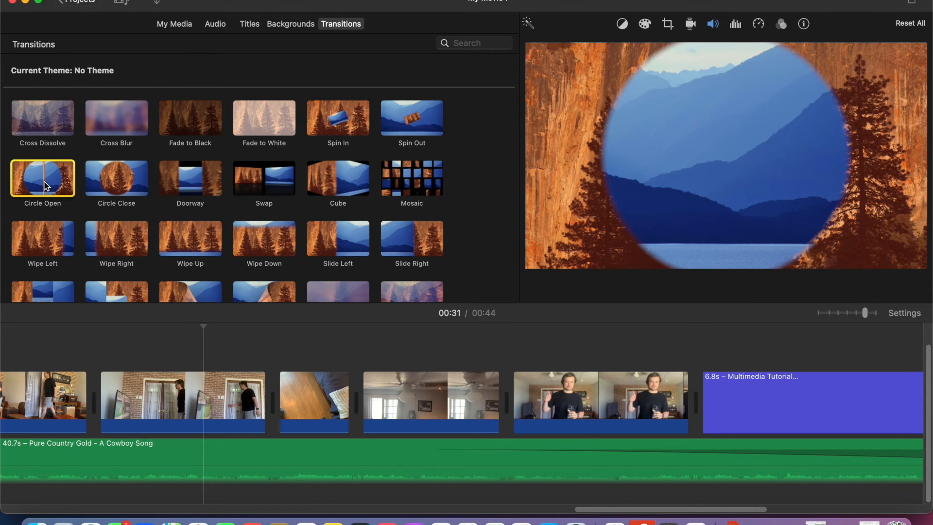
drag(45, 184, 208, 406)
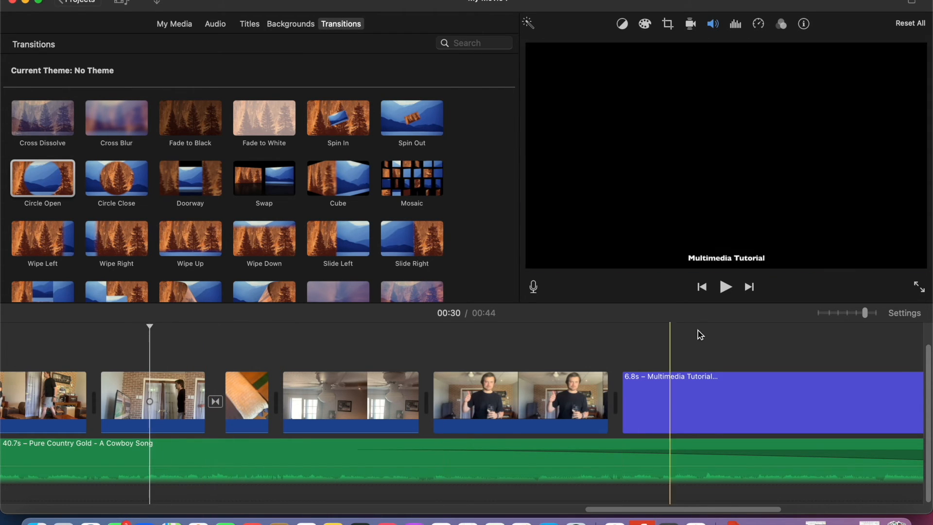
click(725, 287)
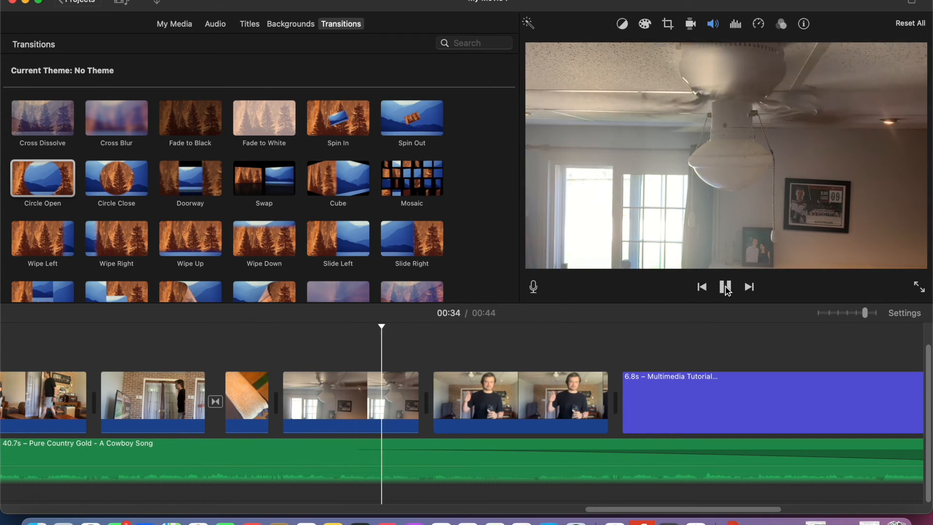
click(724, 287)
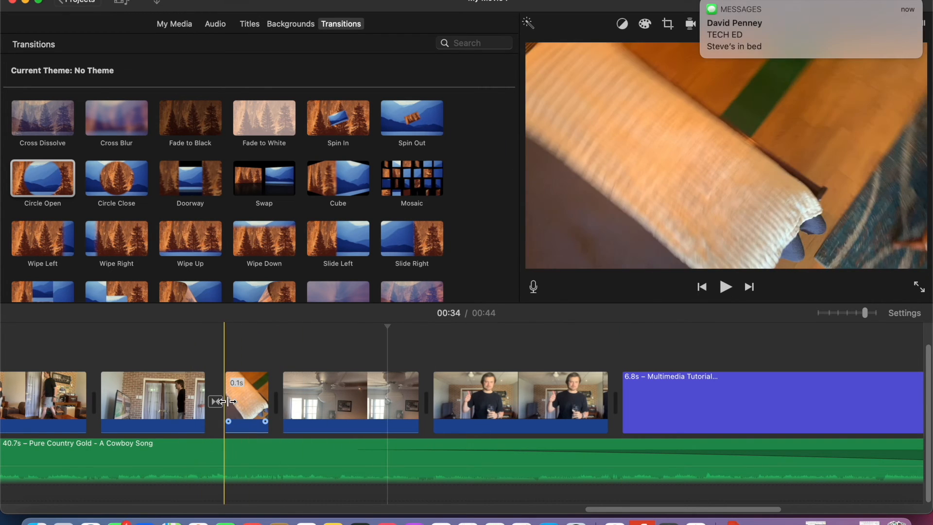
Step: Extend the wooden floor clip from its starting edge beside the Circle Open transition, and play back the section
drag(225, 401, 146, 399)
click(87, 364)
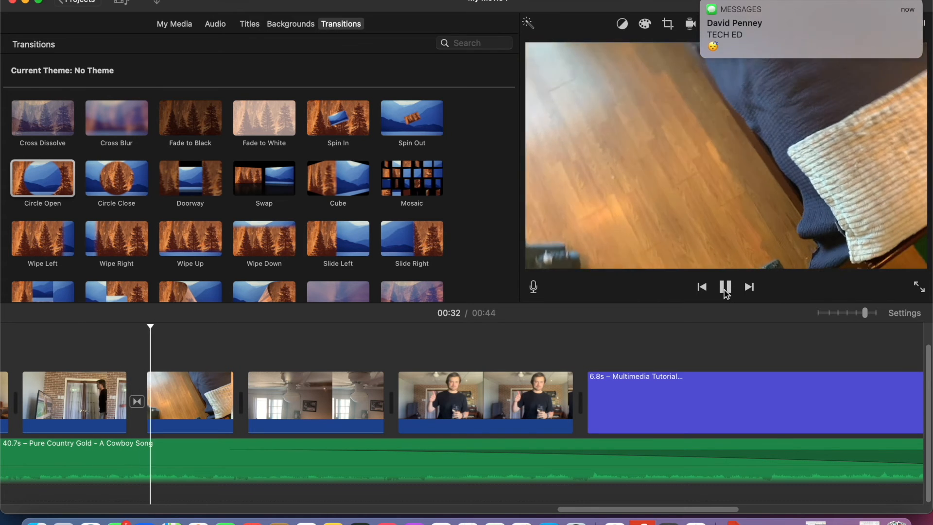
click(724, 291)
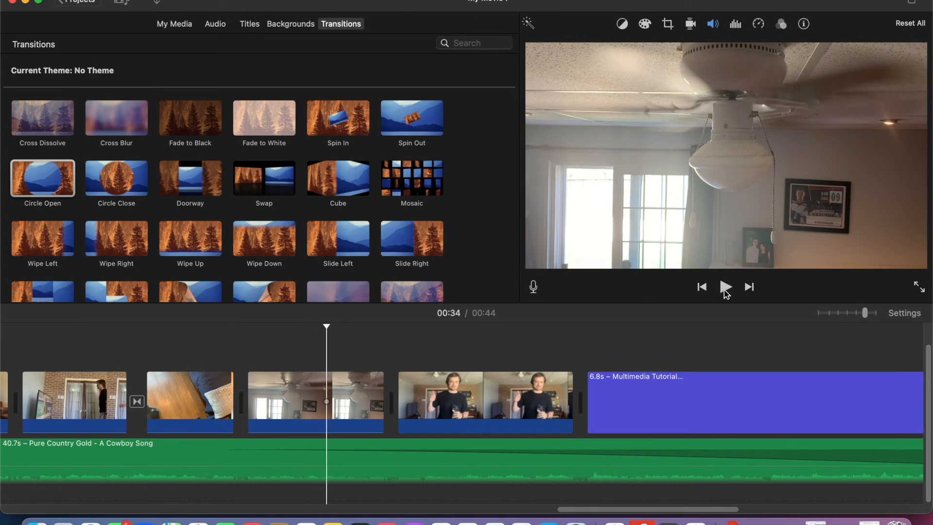
Step: Add a Mosaic transition between the wooden floor clip and the ceiling fan clip, and play back the ending
scroll(408, 214, down, 2)
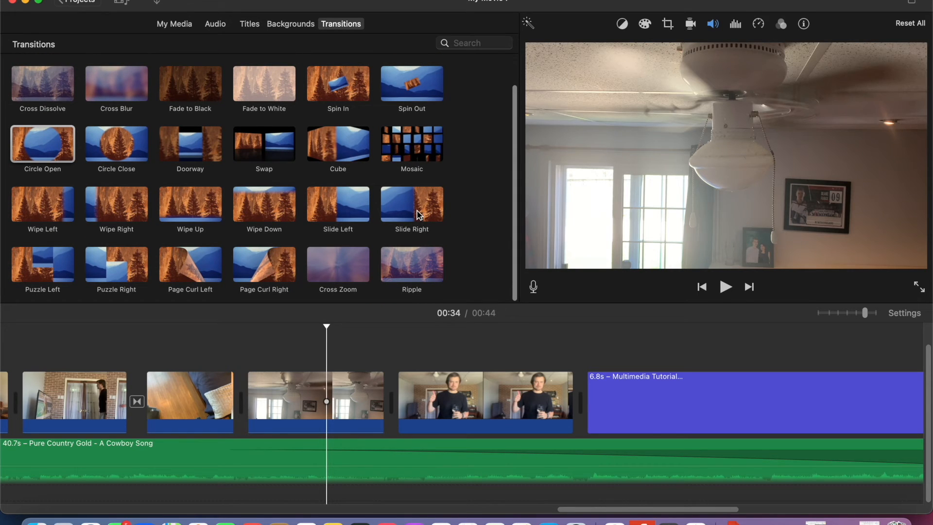
drag(420, 151, 193, 406)
click(109, 359)
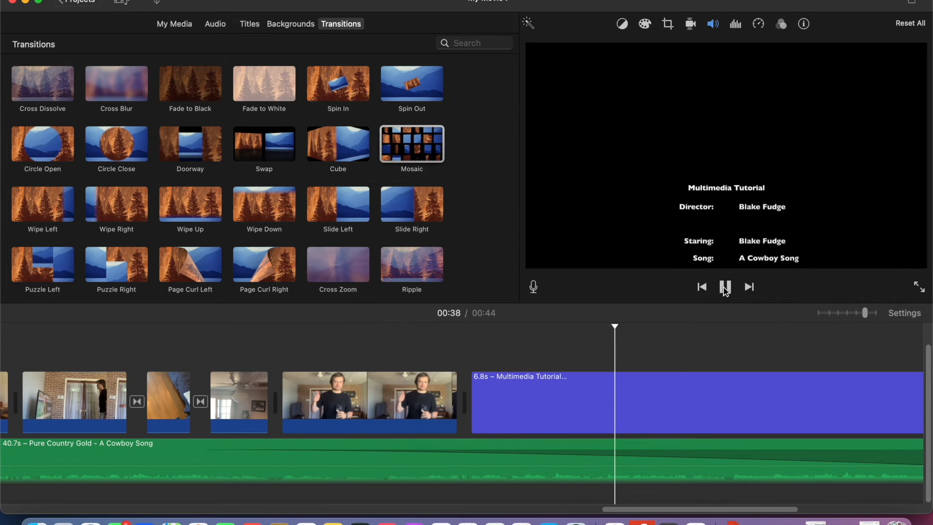
click(725, 286)
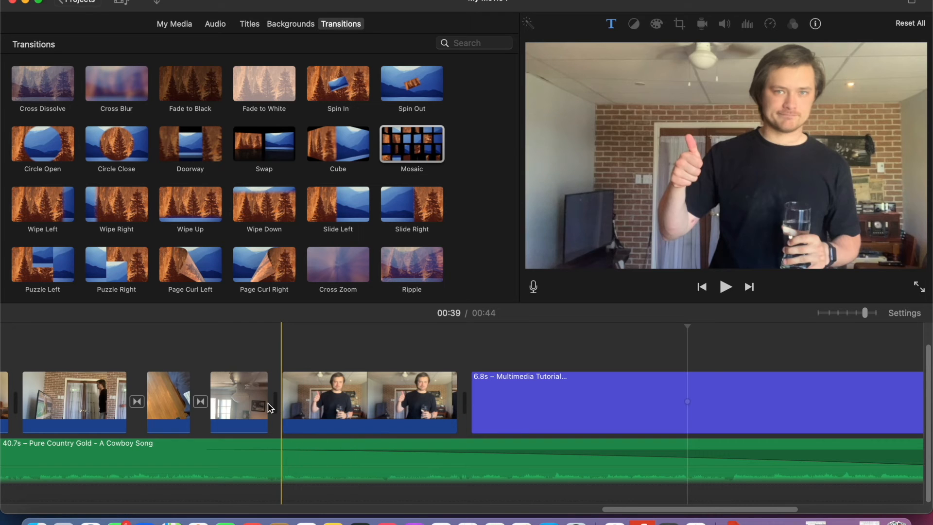
click(101, 401)
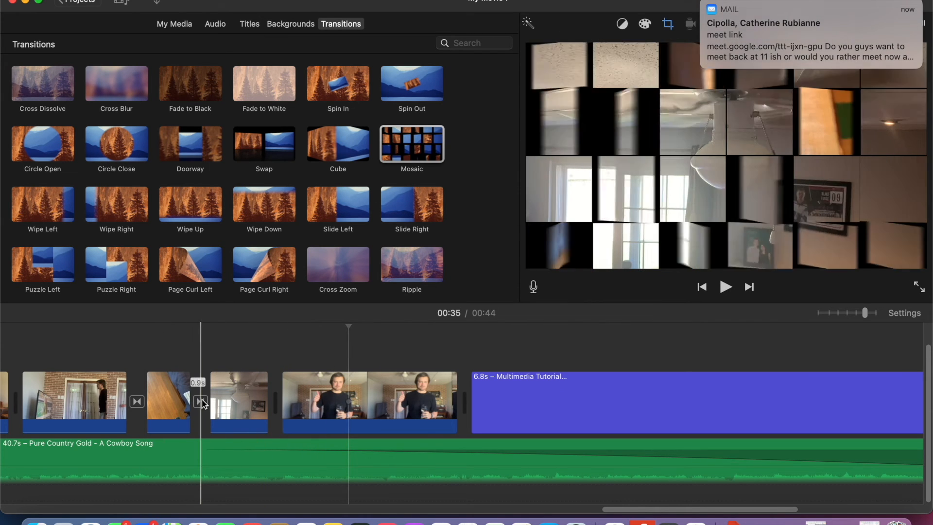
Step: Delete the Mosaic transition between the wooden floor clip and the ceiling fan clip, and play back the ending
click(200, 401)
key(Delete)
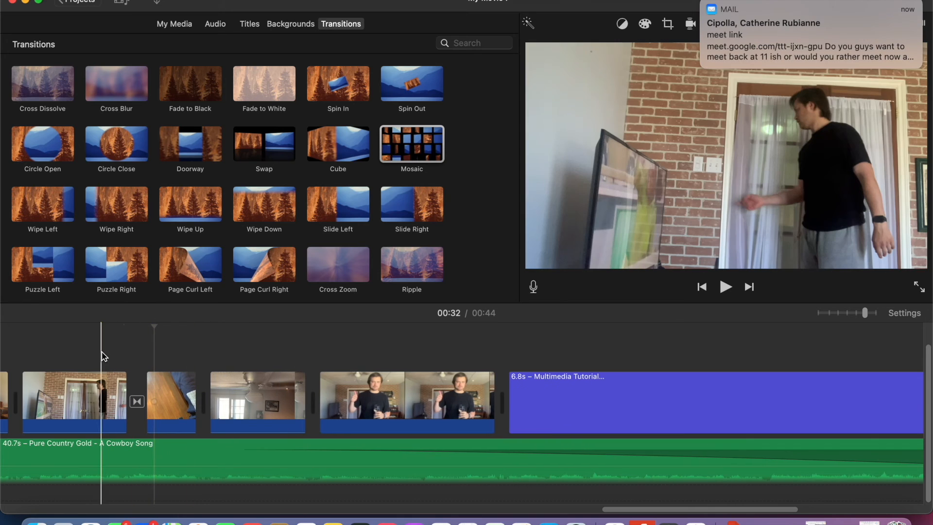
click(727, 288)
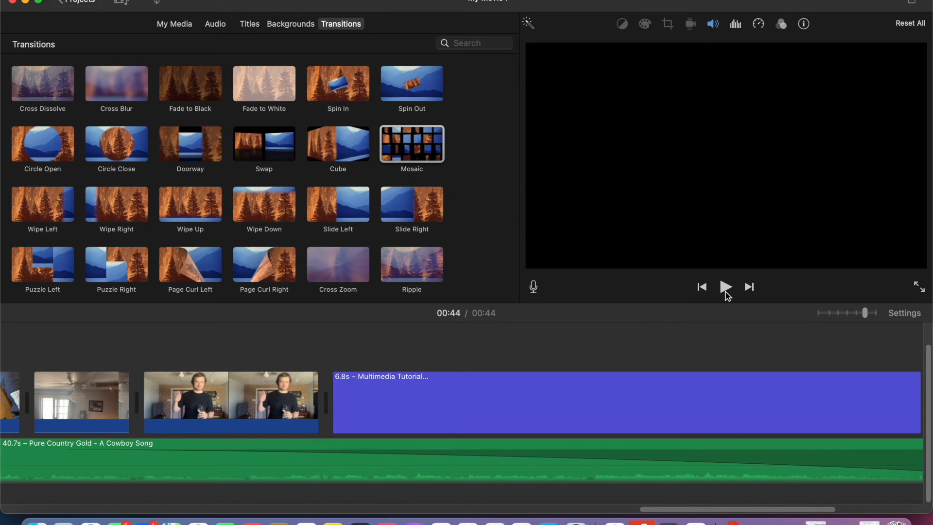
Step: Open the closing credits title for text editing and add a "Sound affect from:" line below the music source line
scroll(303, 428, left, 20)
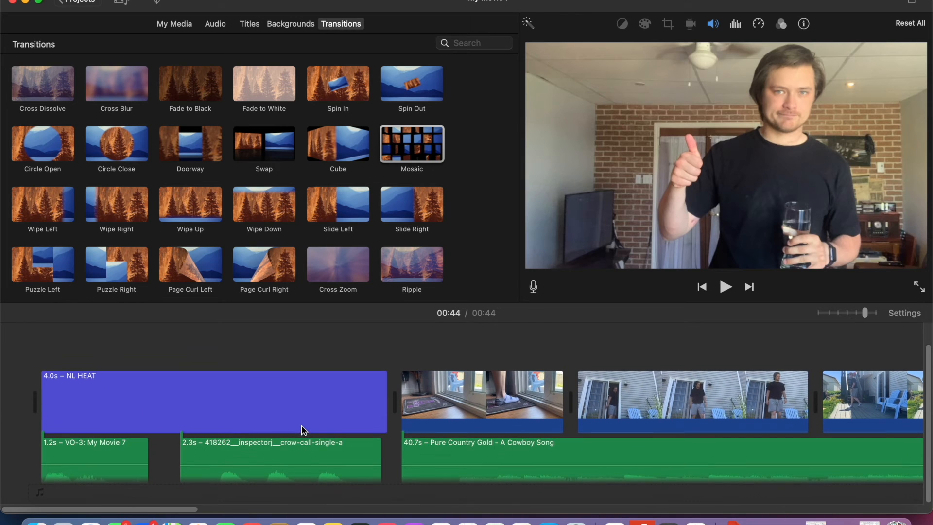
scroll(561, 415, right, 20)
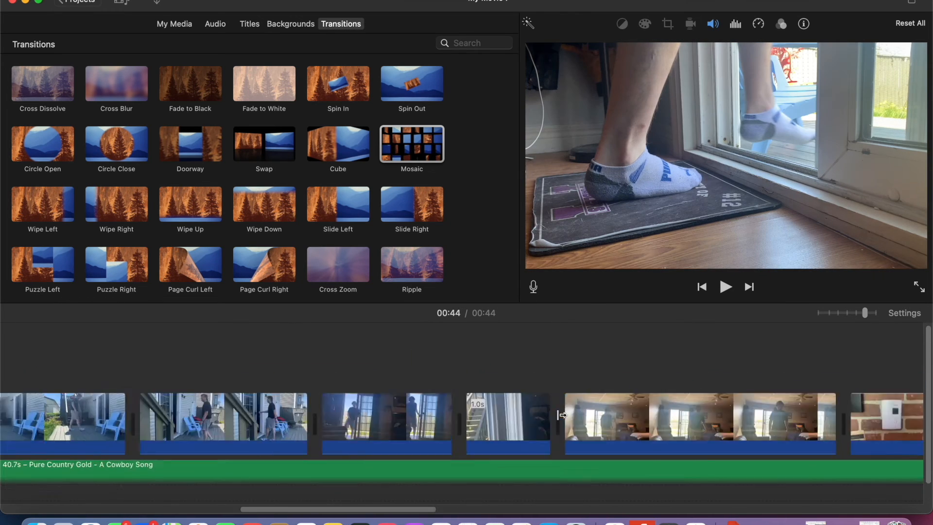
click(404, 415)
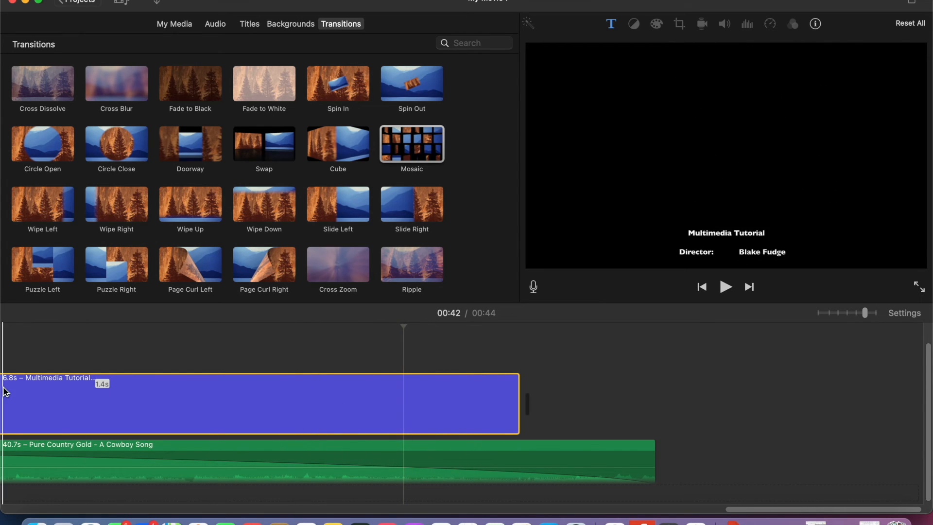
double_click(21, 395)
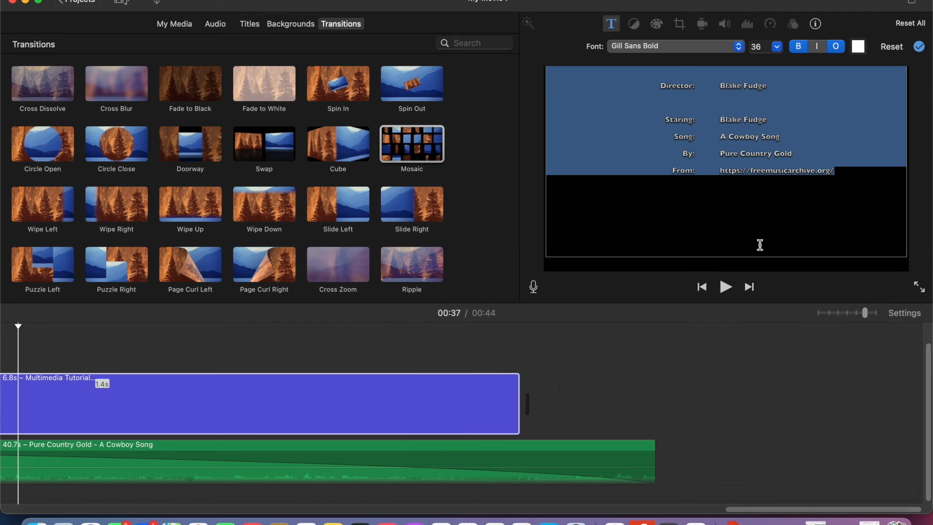
click(837, 176)
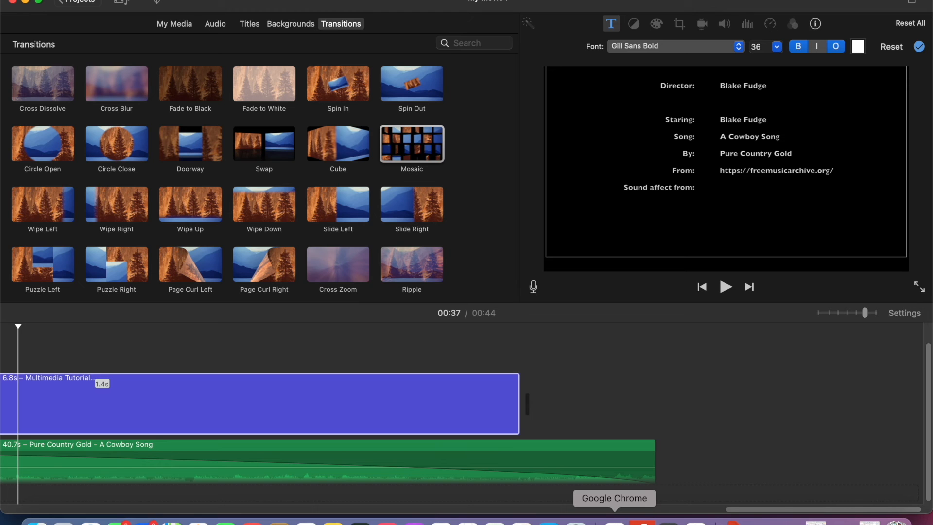
Step: Switch to Google Chrome, open the Freesound home page from the crow call page, and copy its web address
click(615, 520)
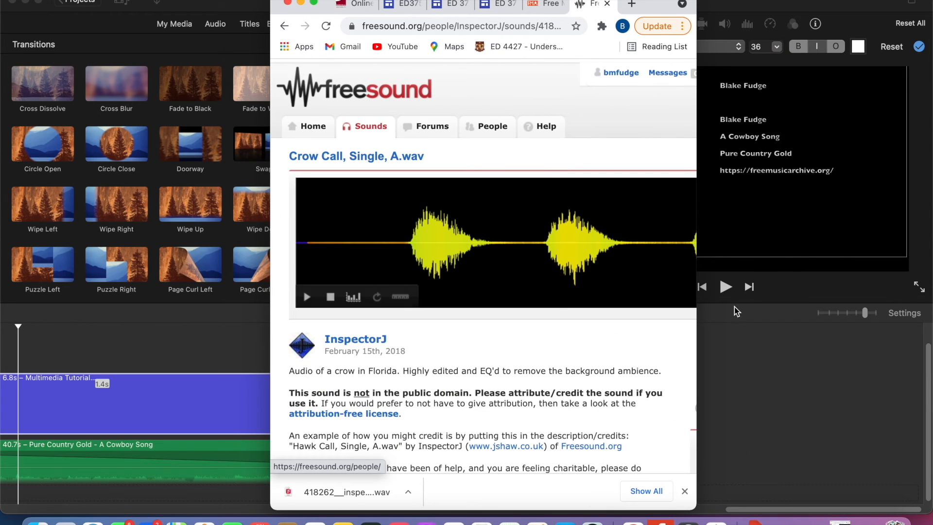
click(775, 218)
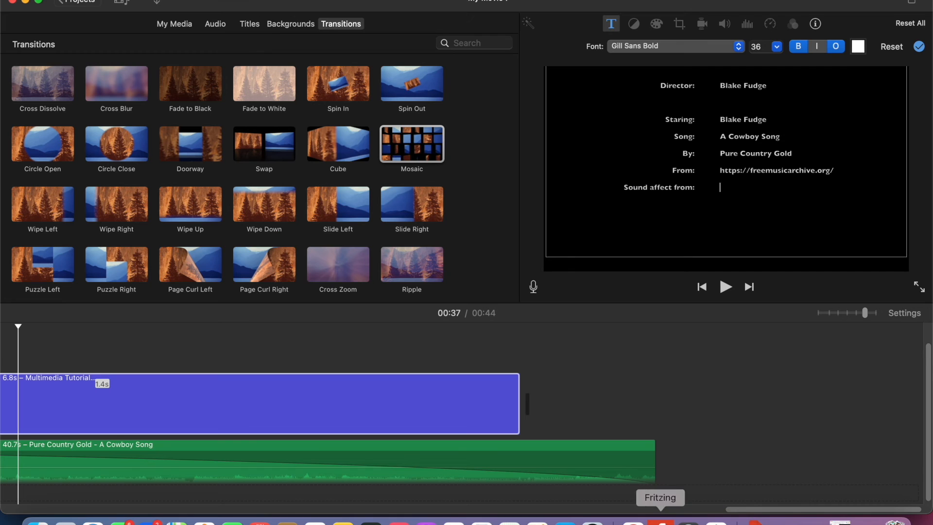
click(633, 521)
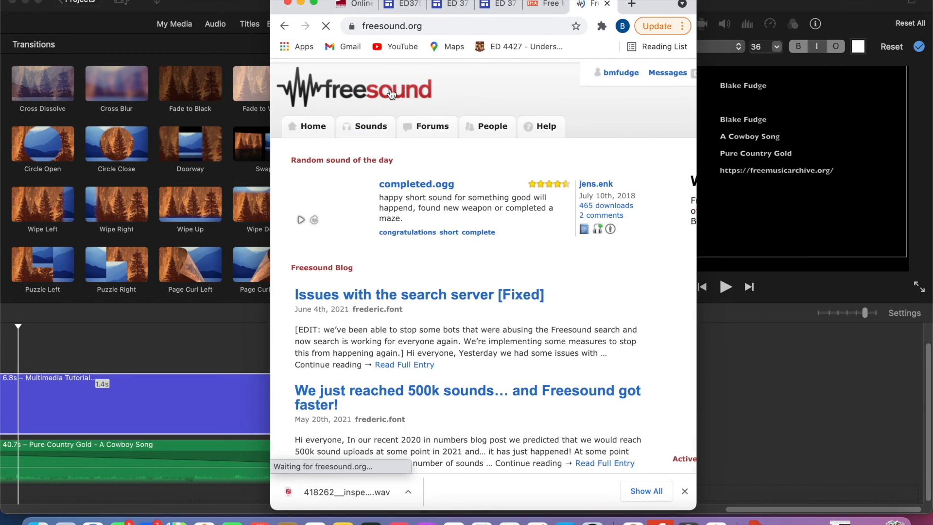
click(418, 27)
key(cmd+c)
right_click(418, 27)
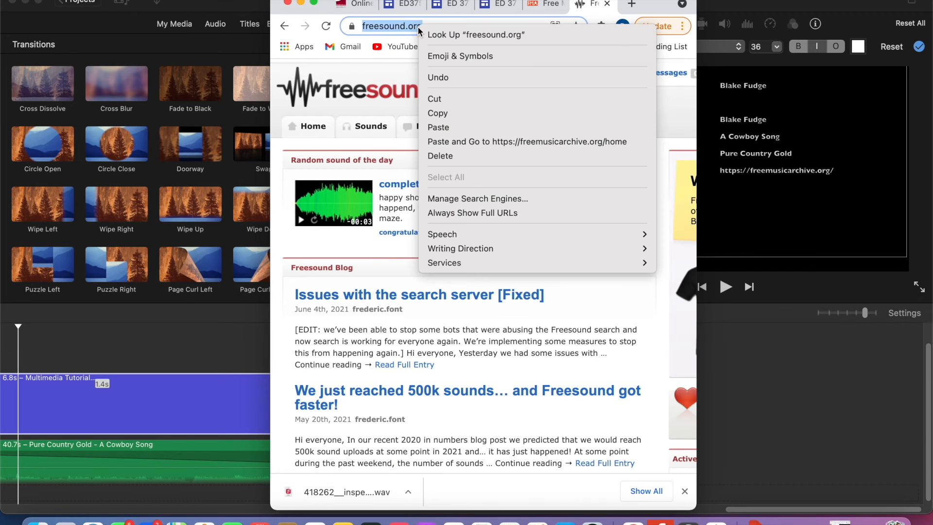
click(459, 112)
click(839, 197)
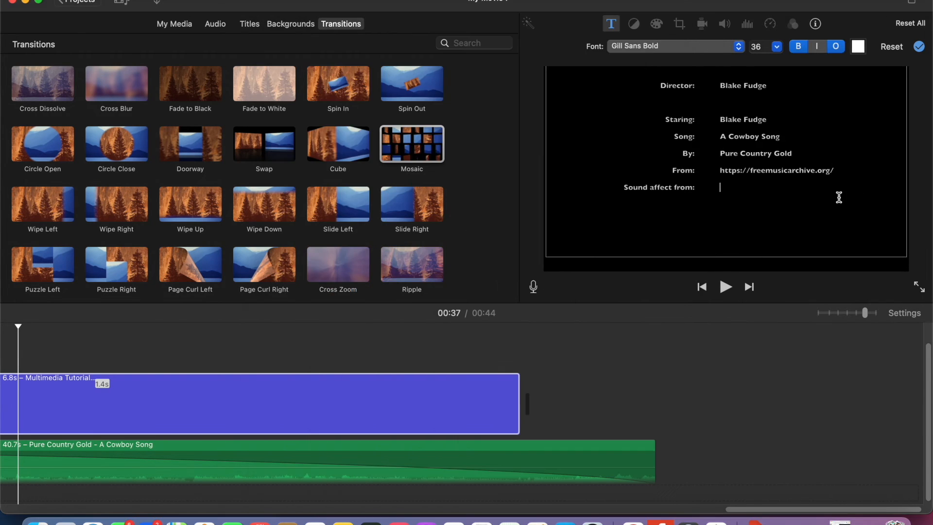
right_click(731, 188)
click(748, 221)
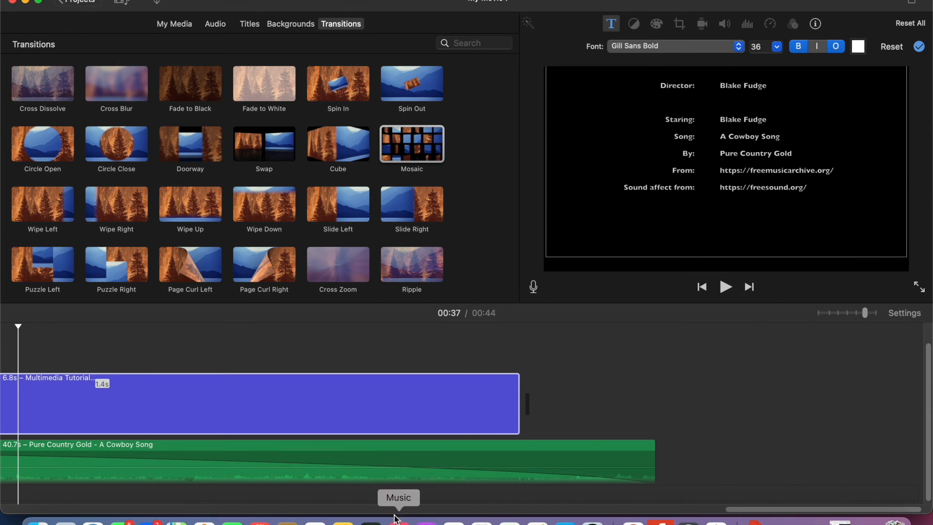
Step: Play back the whole movie from the NL HEAT opening title through to the closing credits
scroll(302, 416, left, 15)
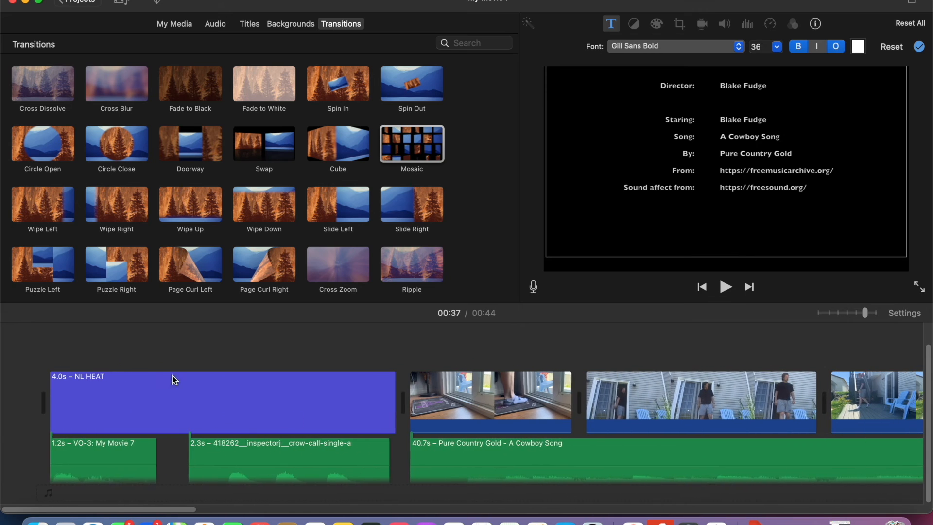
click(37, 331)
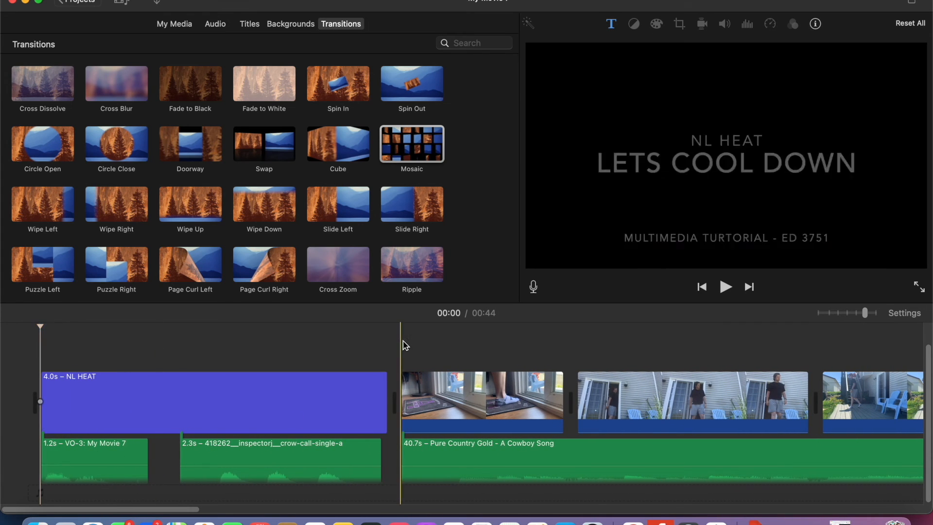
click(725, 287)
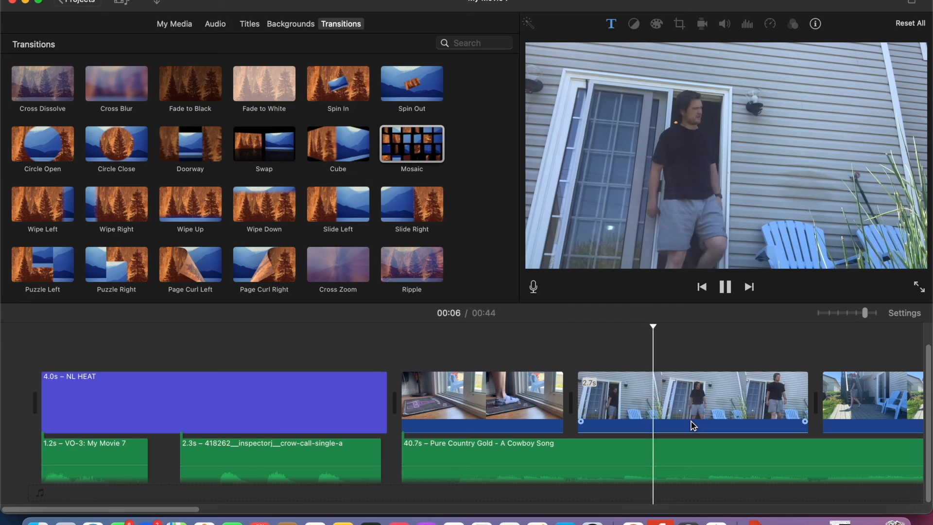
scroll(690, 421, right, 5)
scroll(691, 422, right, 5)
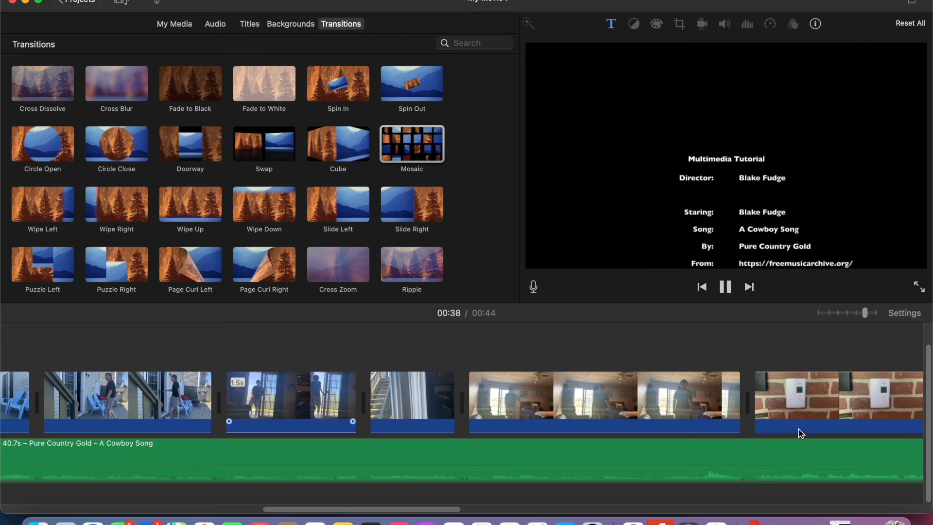
click(725, 286)
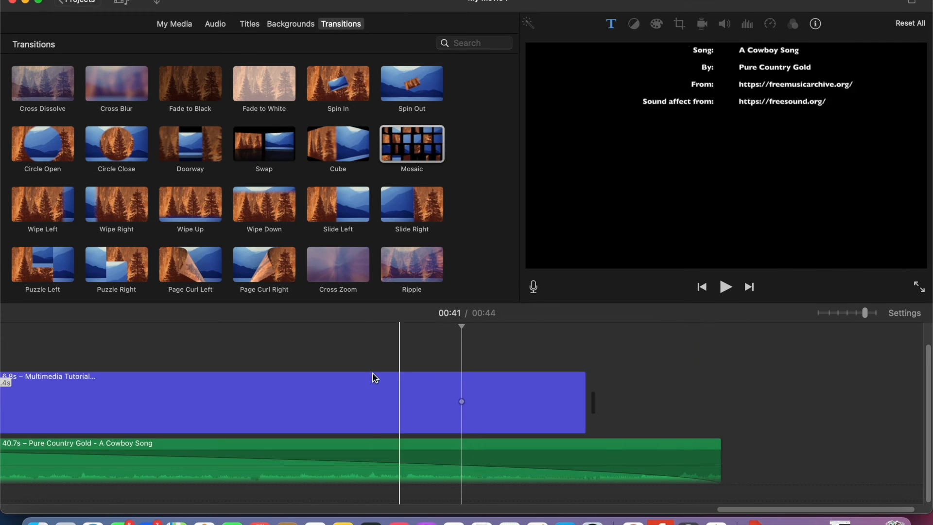
Step: Add a Slide Right transition between the ceiling fan clip and the thumbs-up clip, and play back the section
scroll(368, 372, right, 15)
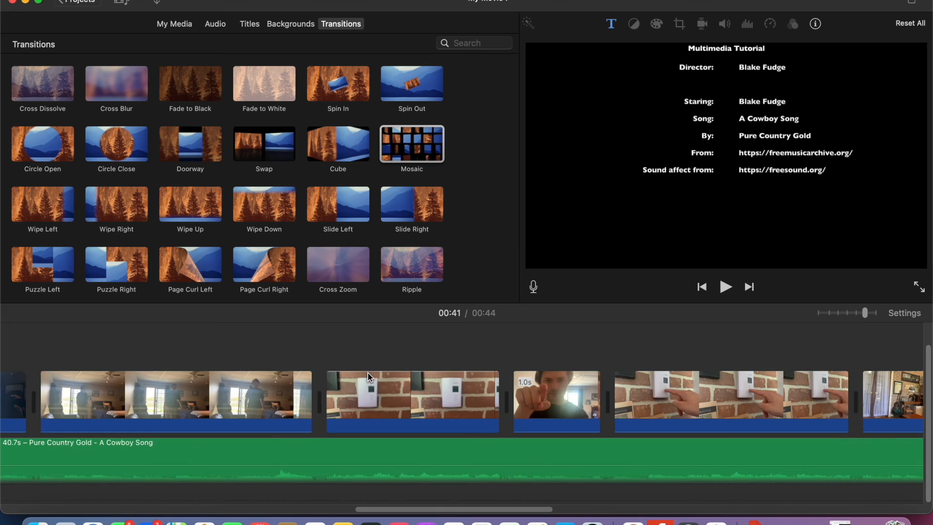
scroll(368, 371, right, 10)
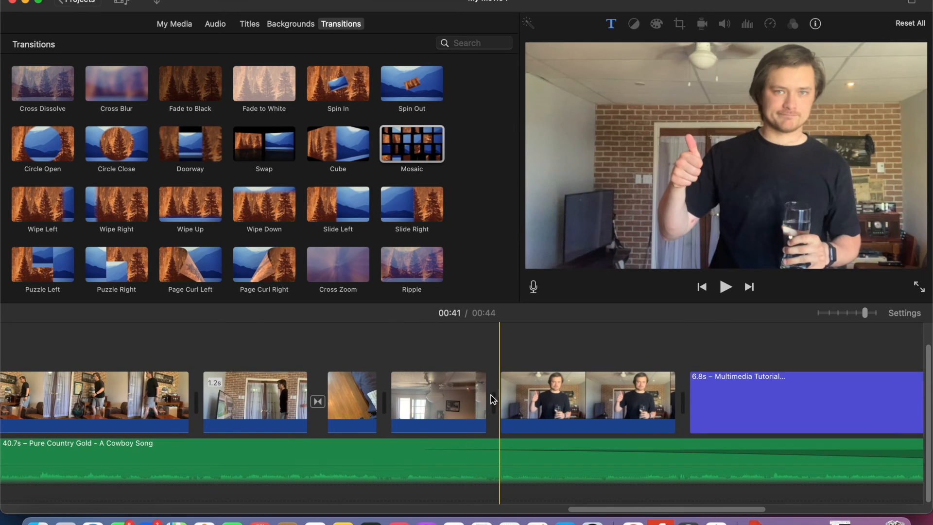
scroll(491, 396, right, 10)
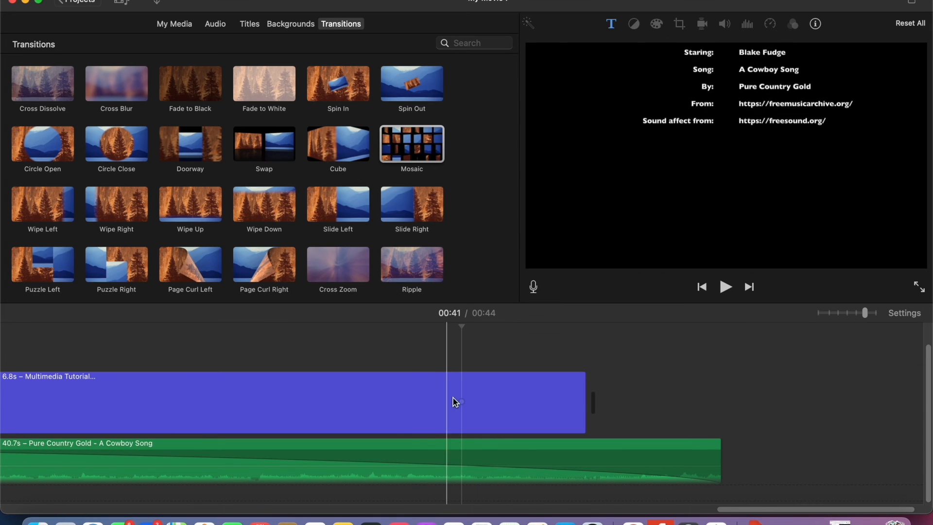
scroll(381, 418, left, 10)
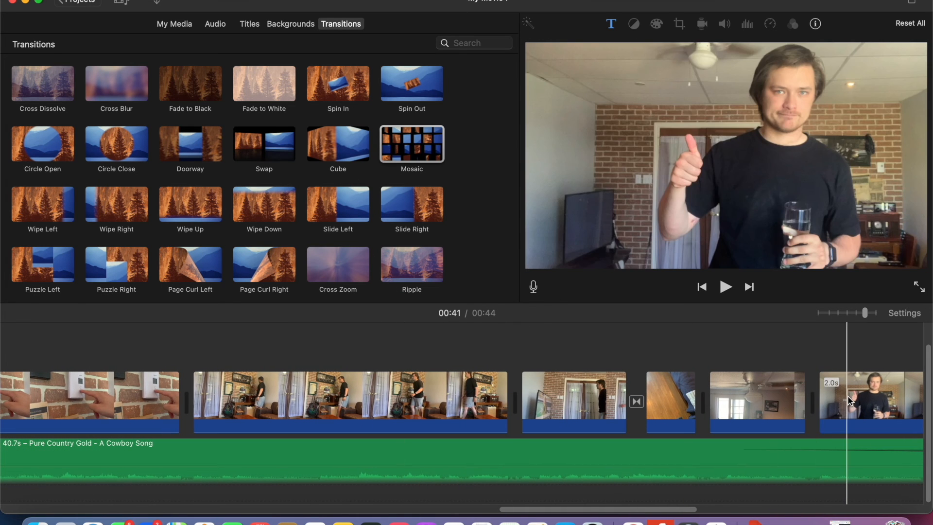
click(847, 395)
scroll(631, 396, right, 3)
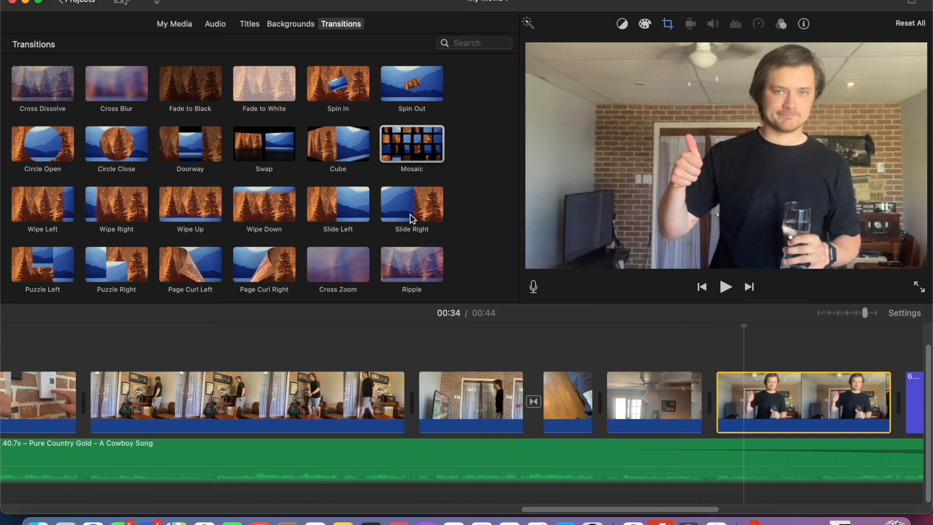
mouse_move(412, 217)
mouse_down()
mouse_move(660, 357)
mouse_move(677, 402)
mouse_move(660, 403)
mouse_up()
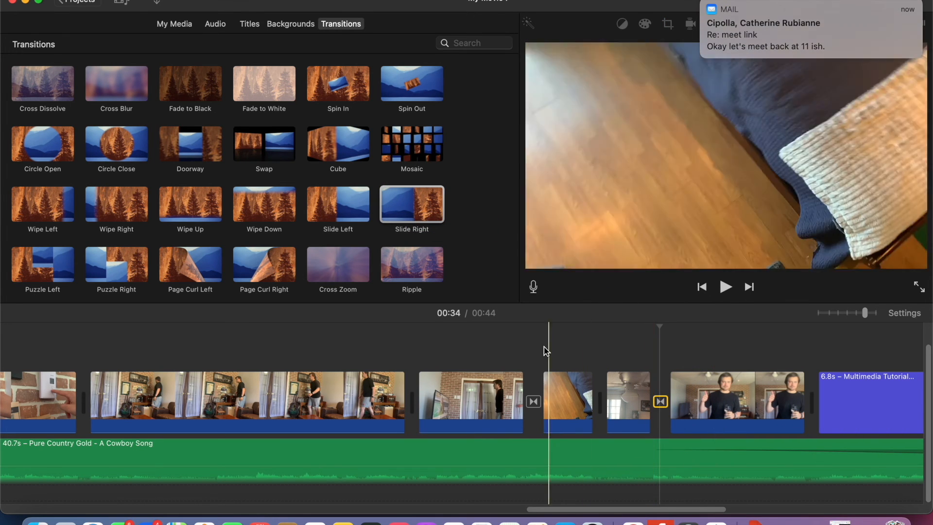
click(513, 350)
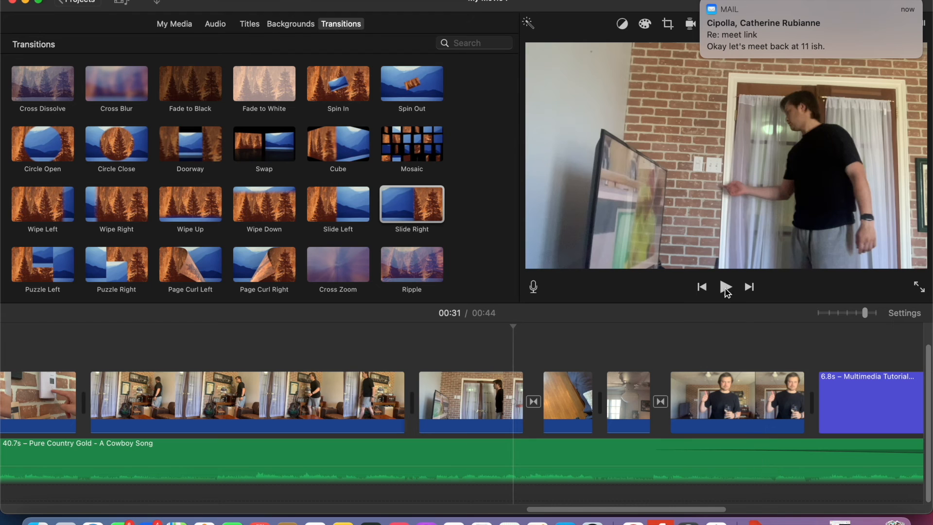
click(726, 287)
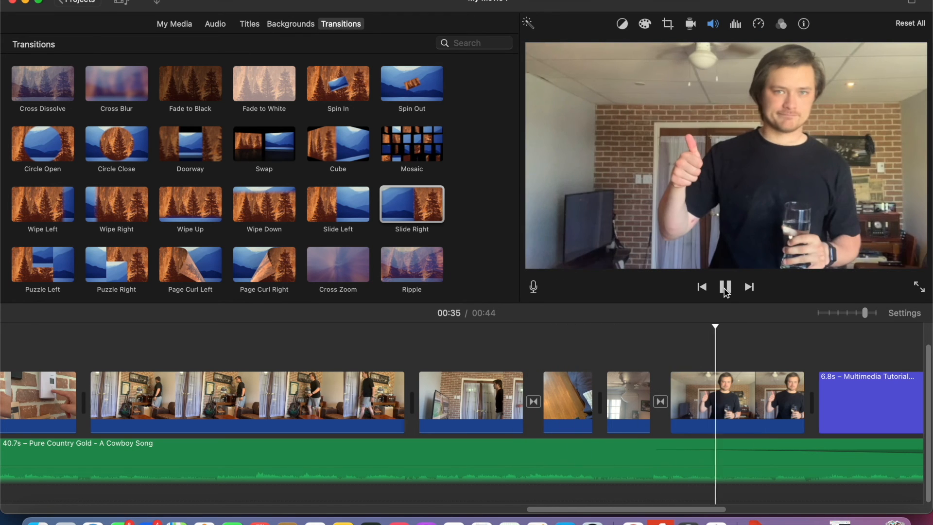
Step: Set the Slide Right transition's duration to 0.4 s and play back from the wooden floor clip into the credits
click(660, 402)
scroll(424, 388, left, 7)
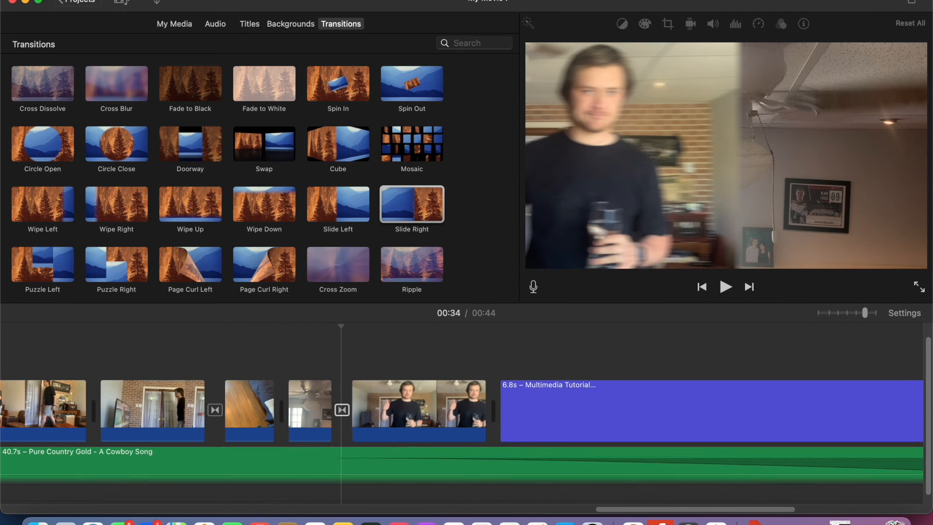
double_click(365, 412)
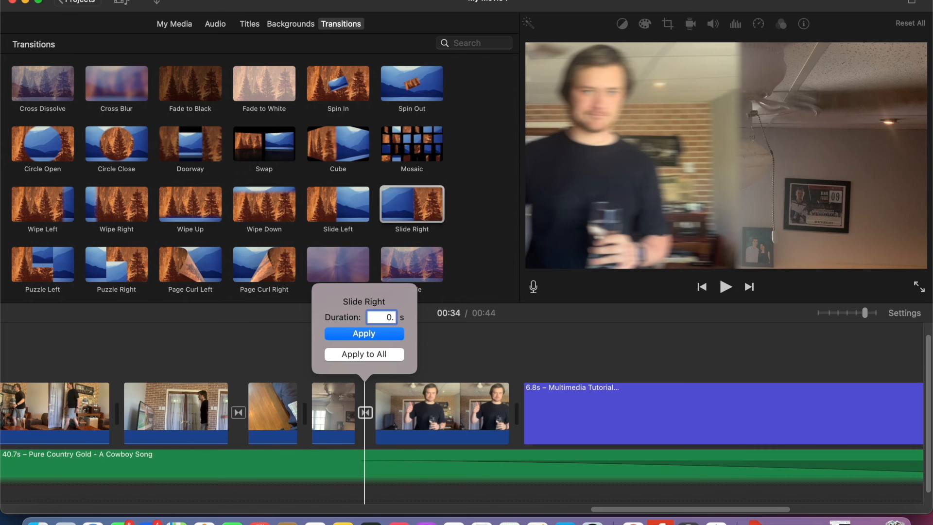
text(0.4)
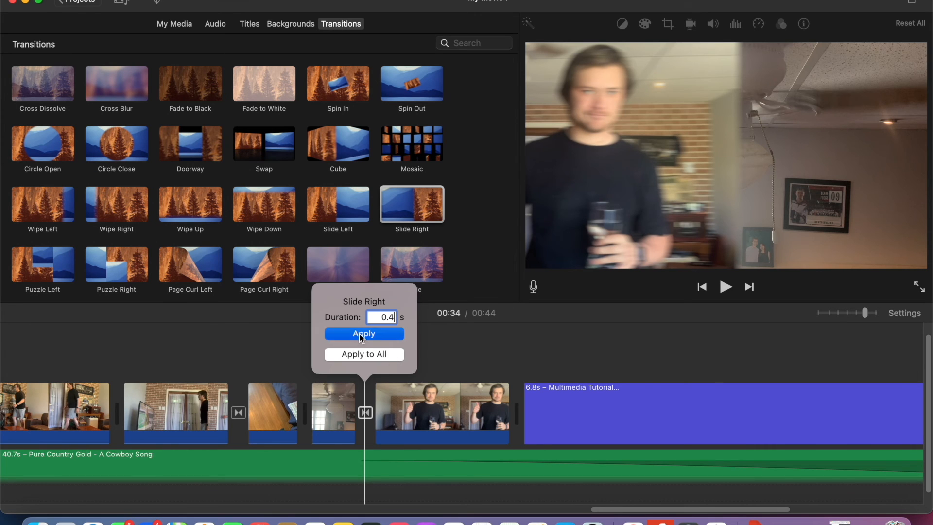
click(360, 333)
click(279, 348)
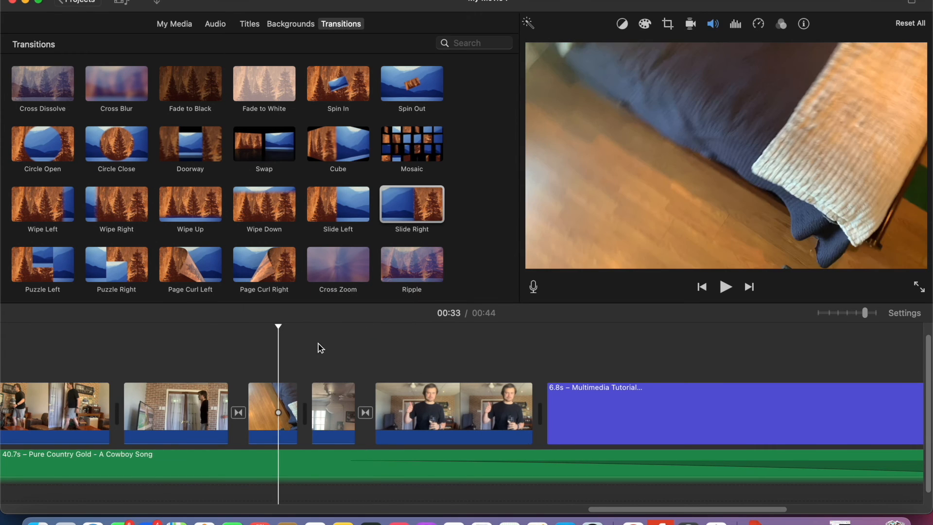
click(724, 288)
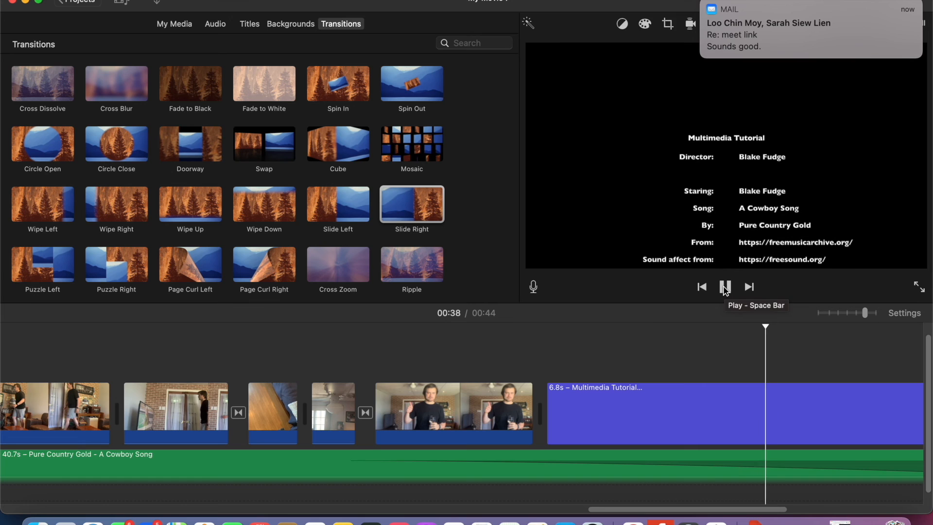
click(725, 288)
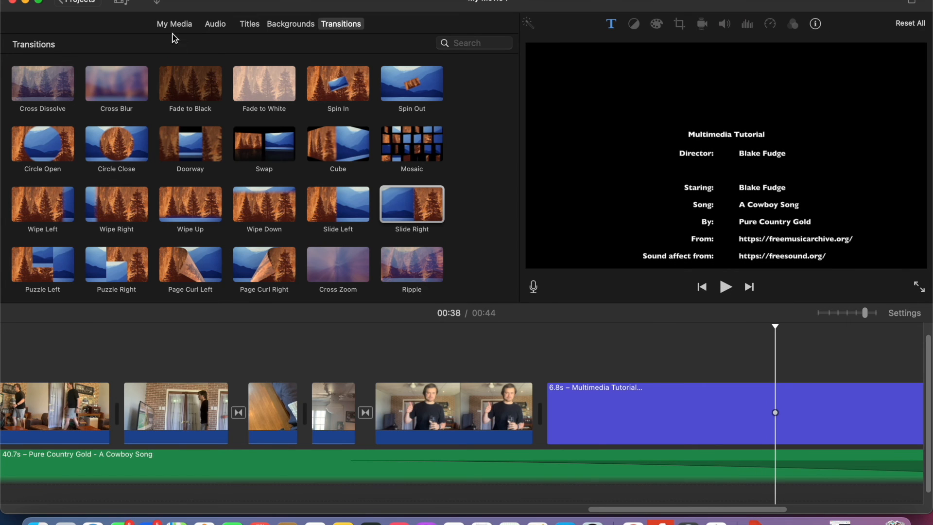
Step: Insert the ceiling fan clip from the My Movie 7 media between the existing fan clip and the Slide Right transition
click(174, 25)
scroll(321, 174, up, 2)
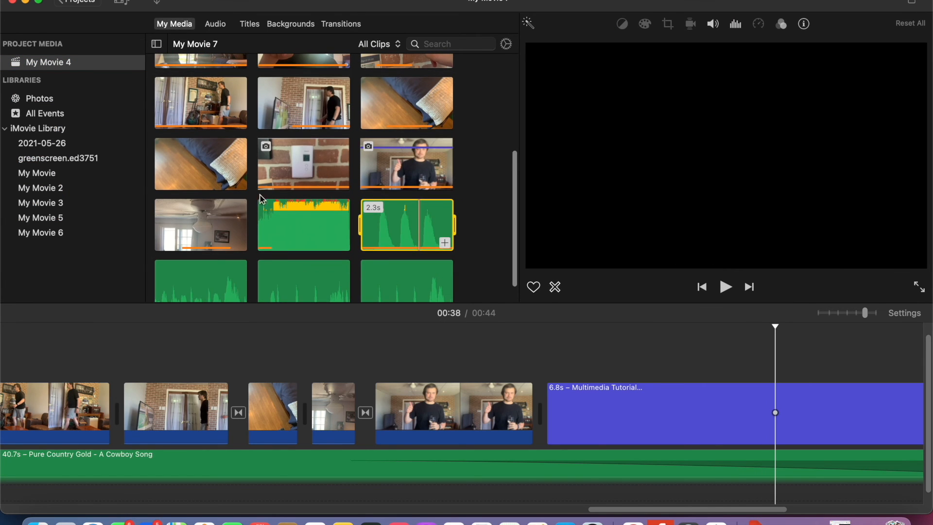
drag(206, 224, 352, 417)
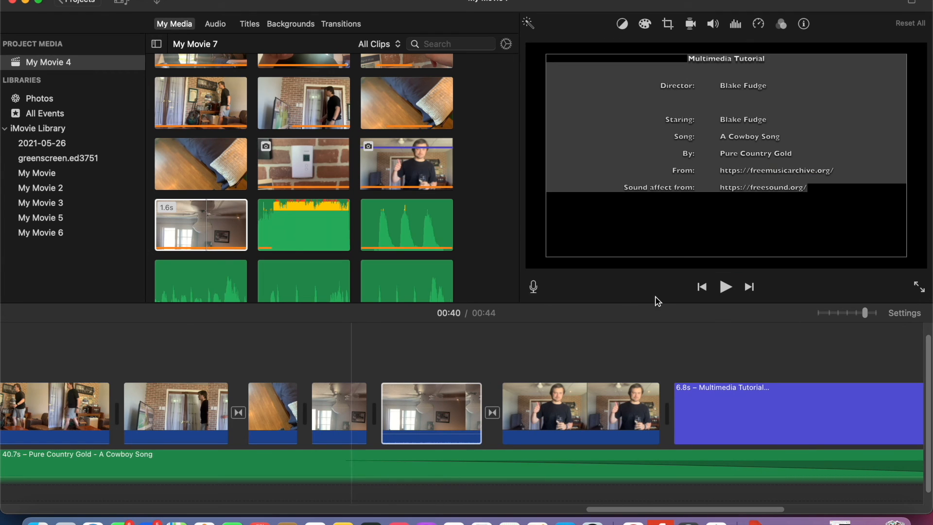
click(334, 367)
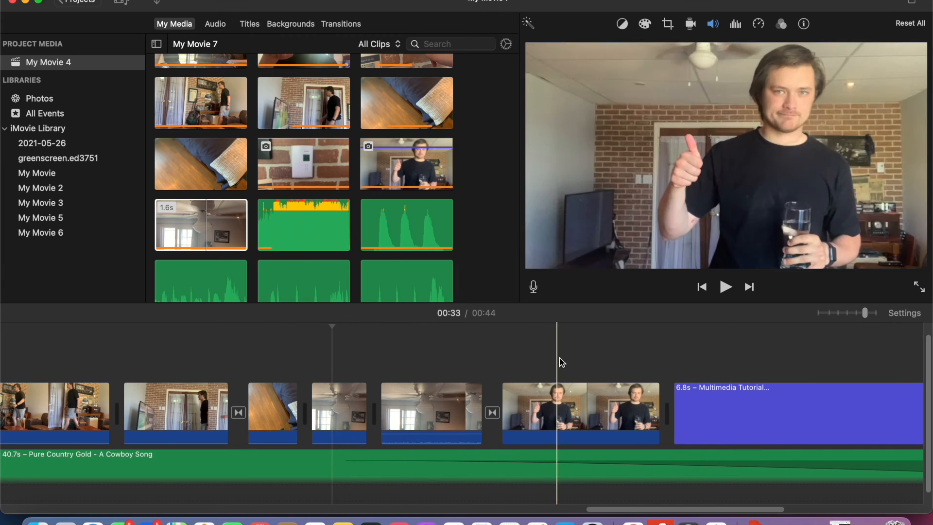
Step: Extend the end of the first ceiling fan clip so it runs longer, and move the playhead back to check the section
click(727, 289)
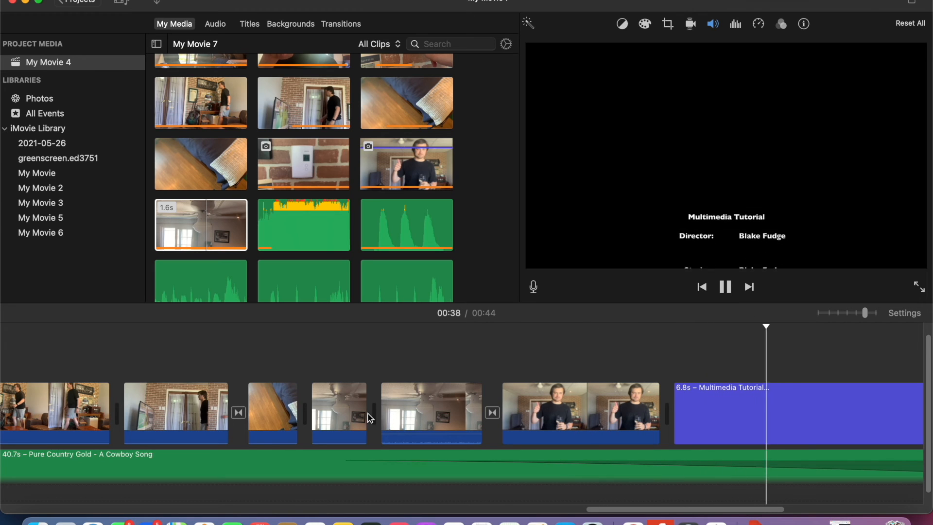
drag(368, 412, 415, 411)
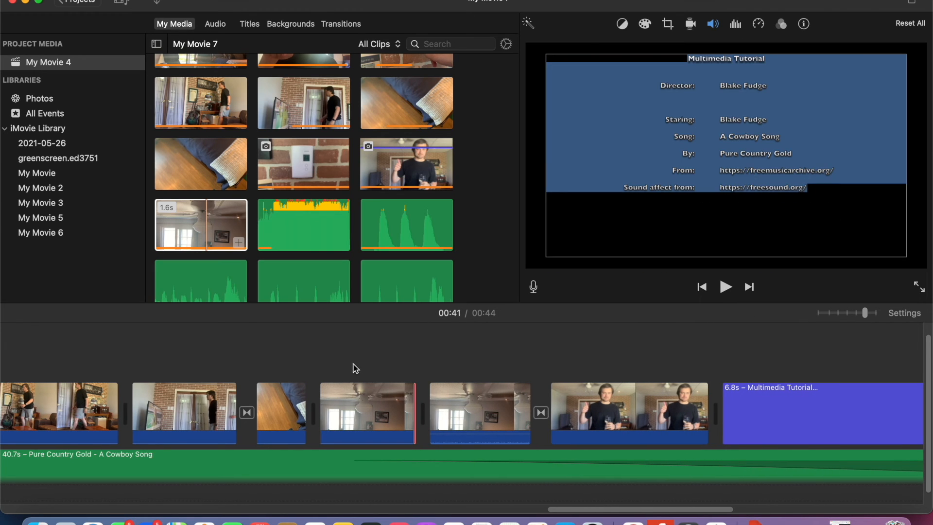
click(298, 354)
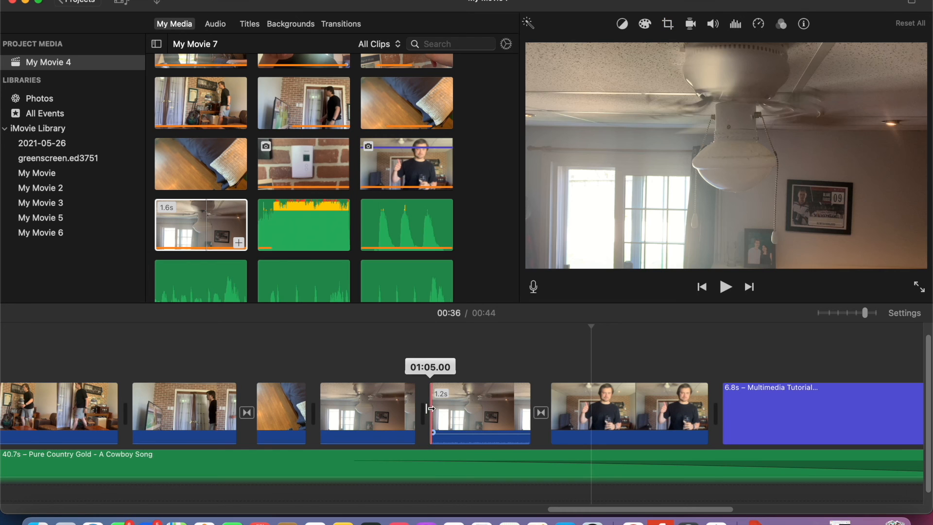
Step: Trim the start of the second ceiling fan clip to a length of 0.8 s, and play back the fan section
drag(432, 409, 464, 409)
click(387, 358)
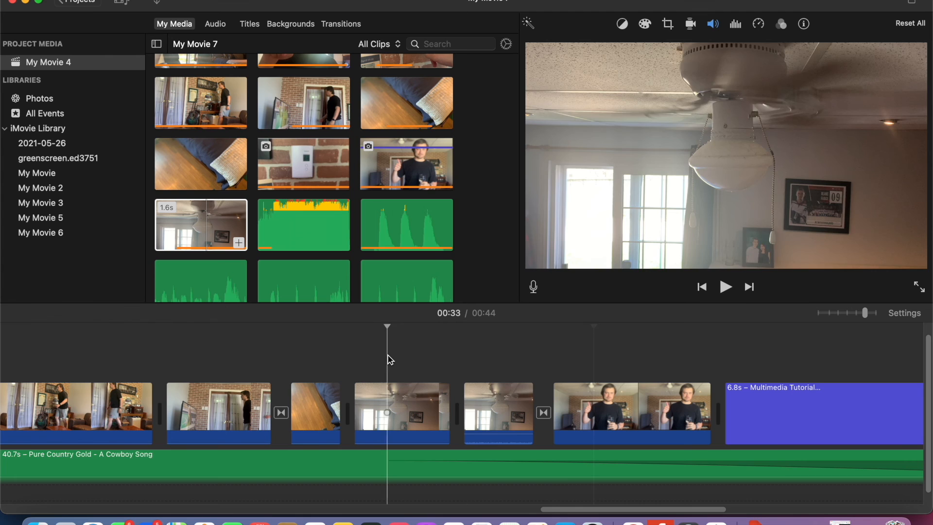
click(725, 288)
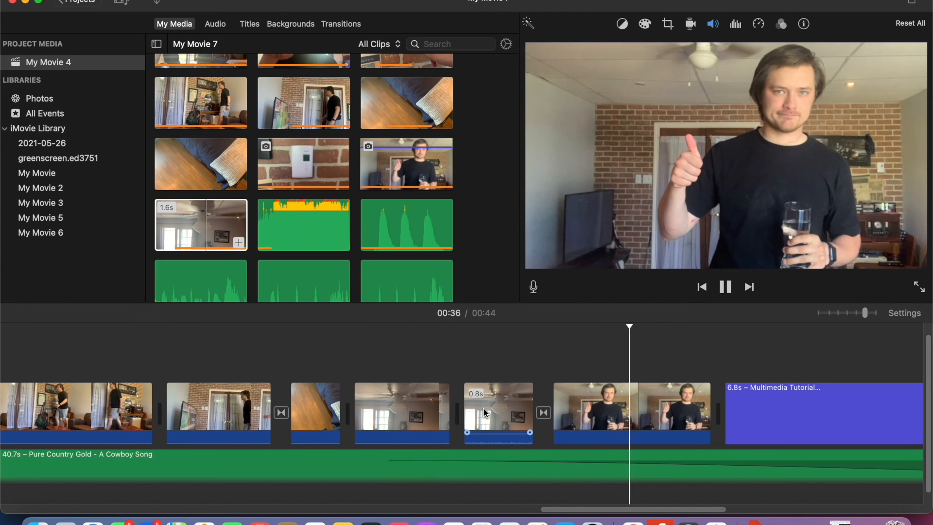
Step: Extend the start of the second ceiling fan clip to a length of 1.2 s, and play back into the thumbs-up clip
drag(466, 410, 419, 408)
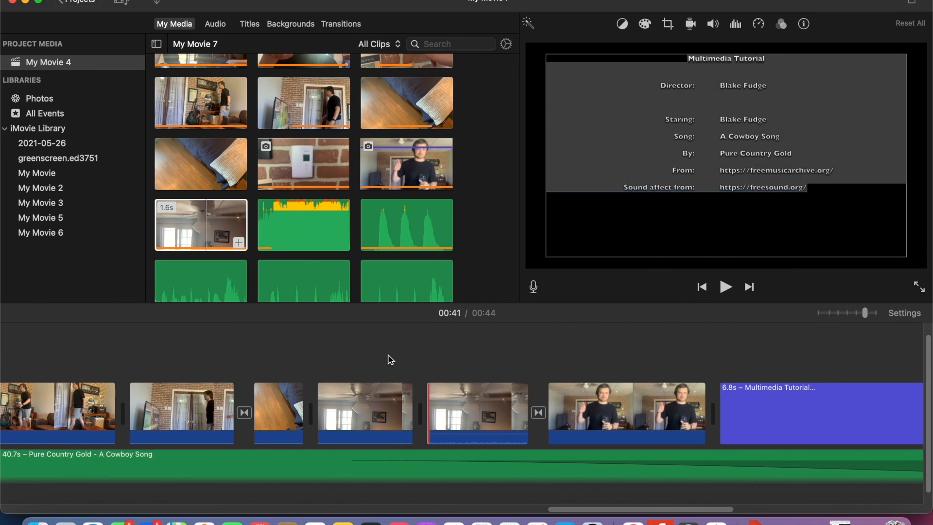
click(386, 360)
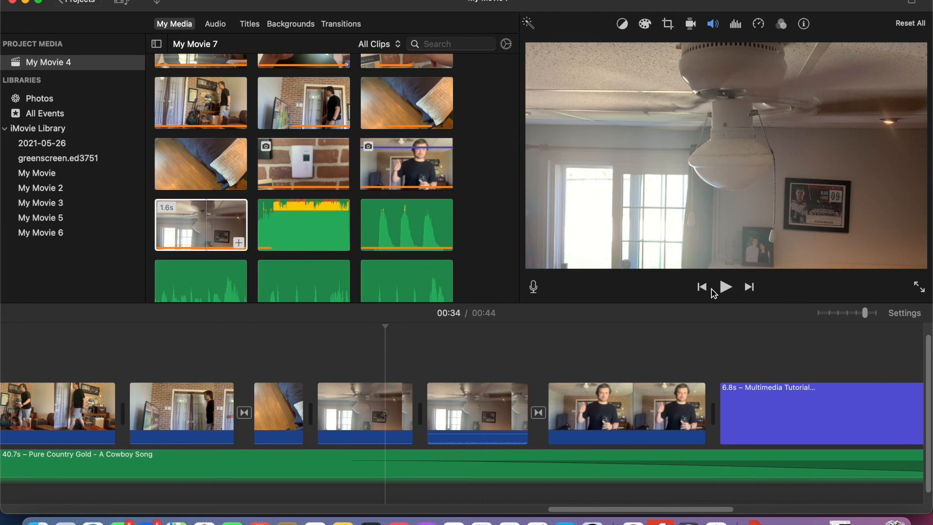
click(726, 287)
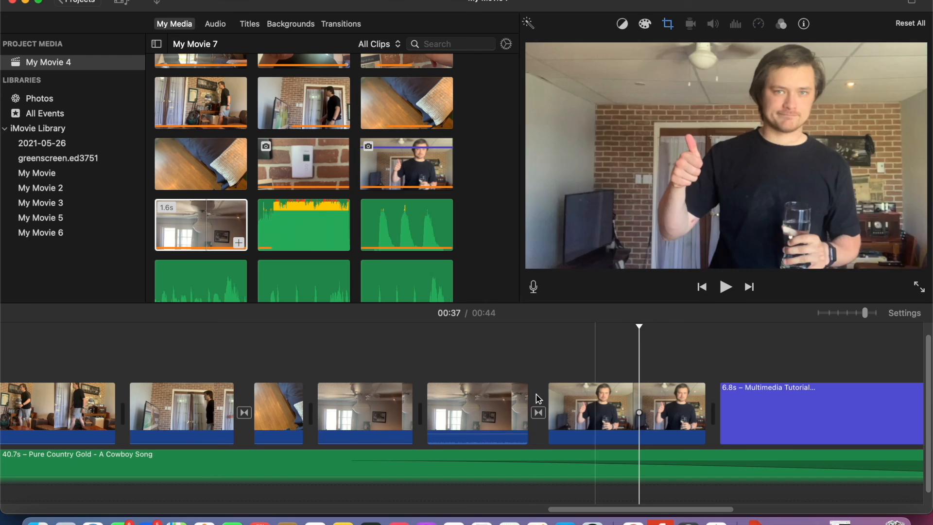
Step: Delete the second ceiling fan clip, and play back from the glass door clip through to the end of the movie
click(454, 414)
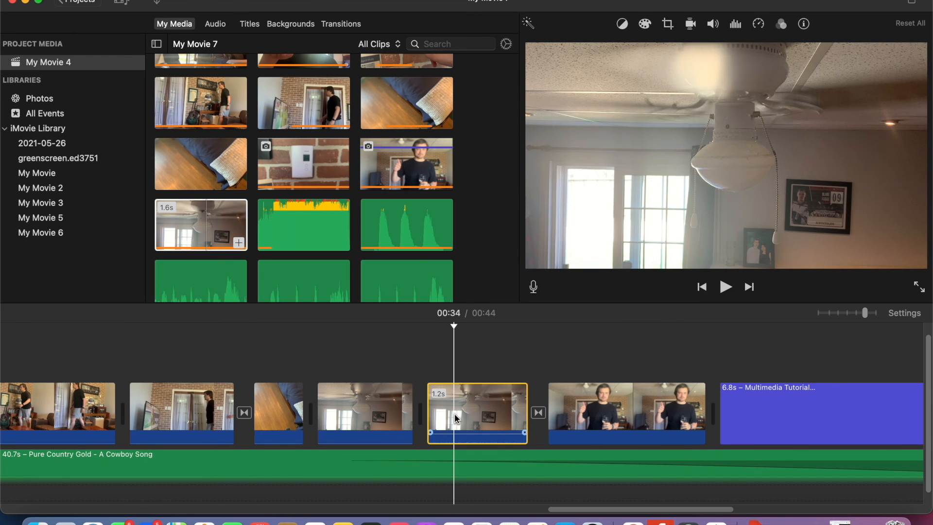
key(Delete)
click(217, 364)
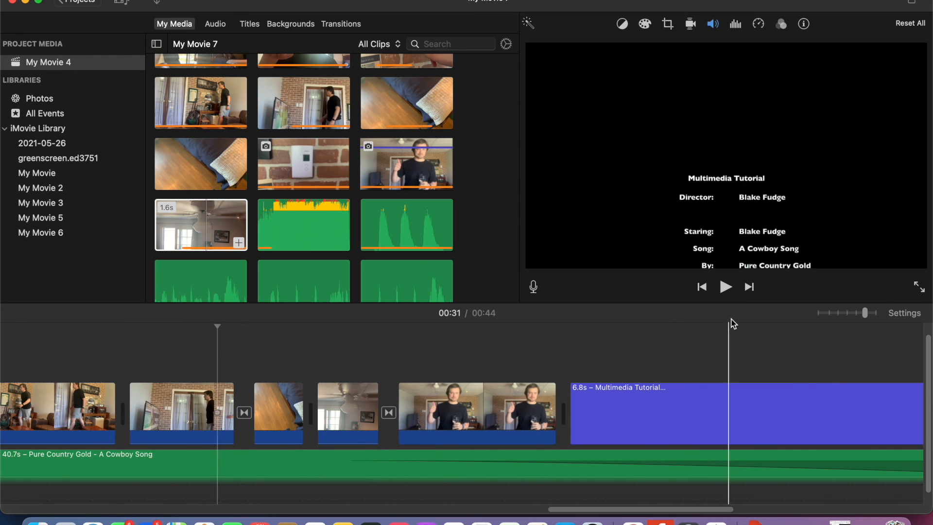
click(725, 287)
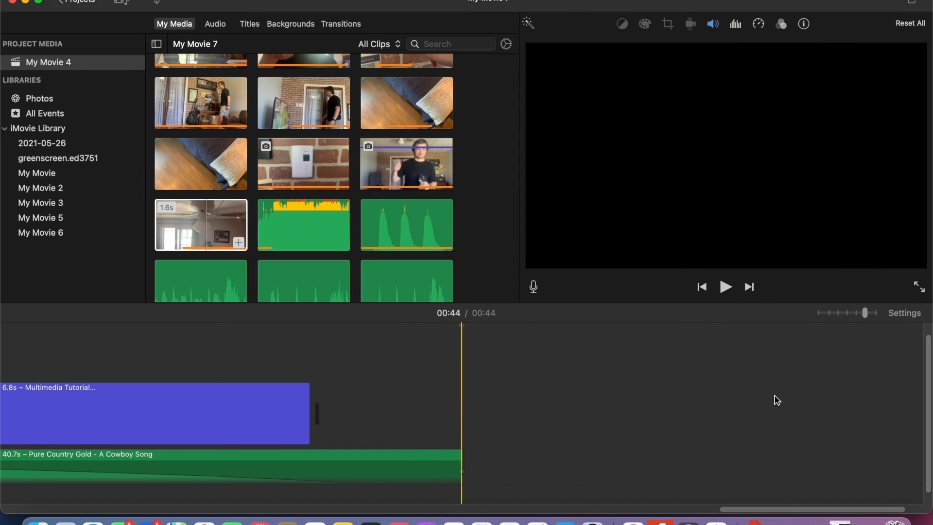
Step: Switch to Chrome and read the ED 3751 site's Step By Step instructions from Step 11 through Step 15 on exporting the movie
click(26, 3)
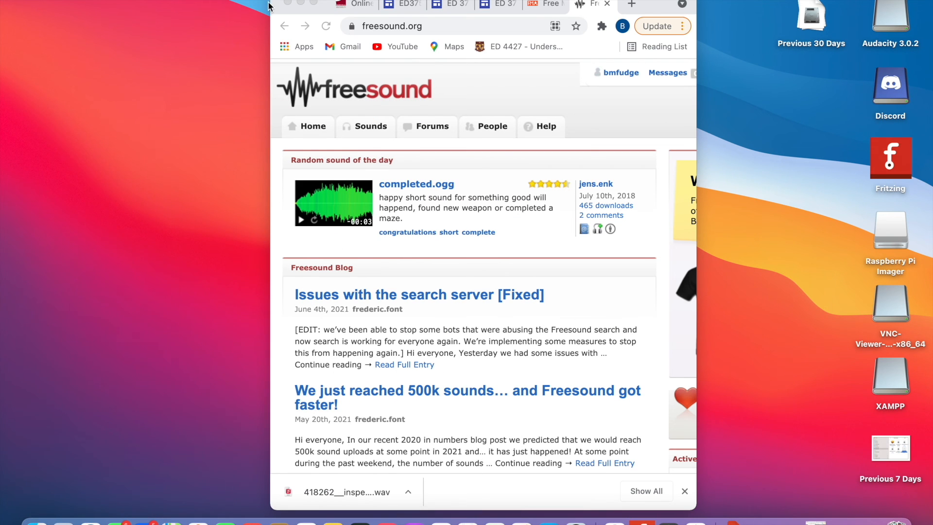
click(314, 3)
click(495, 15)
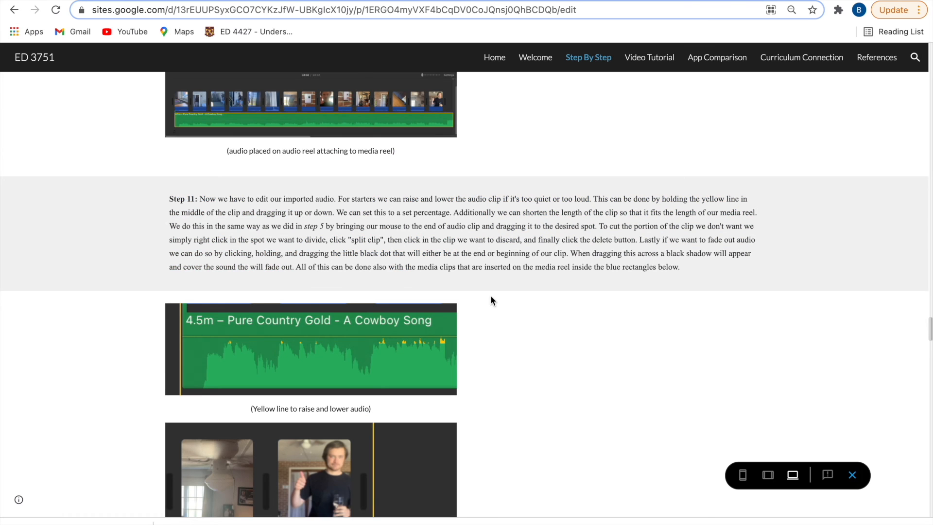
scroll(491, 296, down, 10)
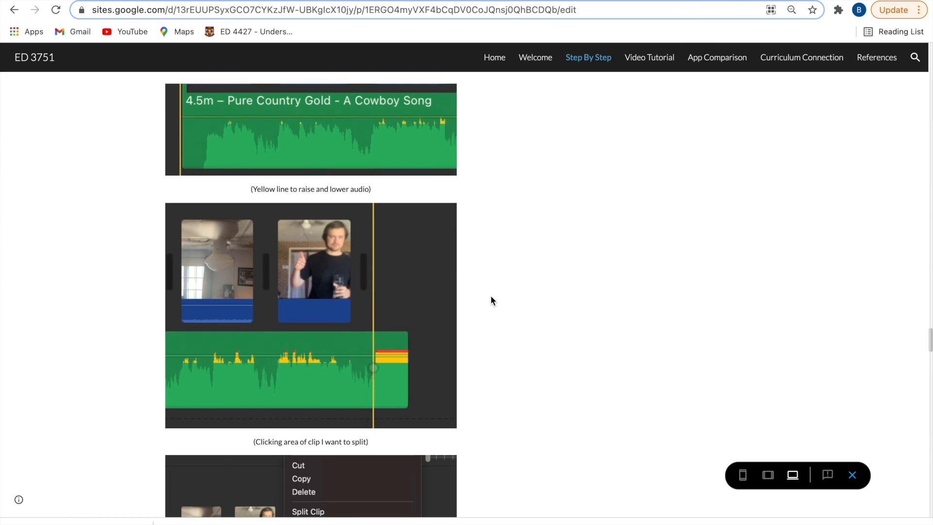
scroll(490, 296, down, 15)
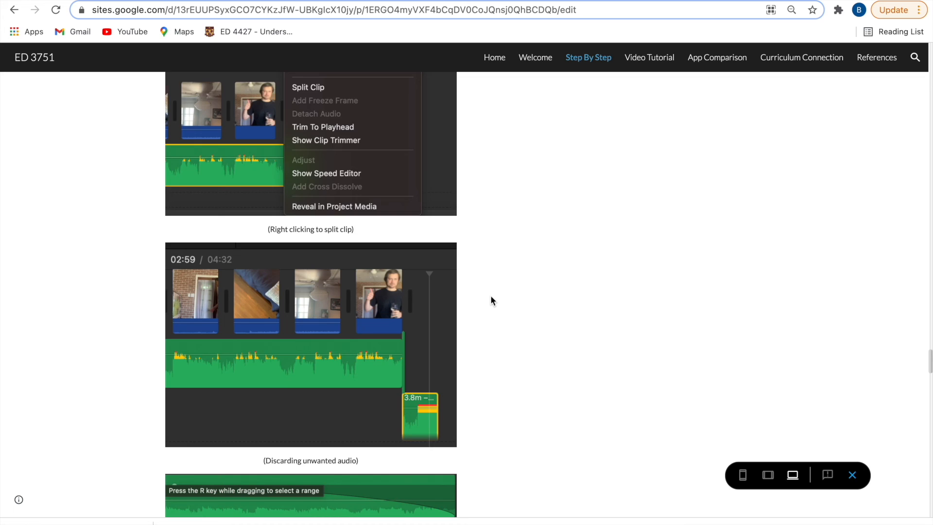
scroll(490, 301, down, 15)
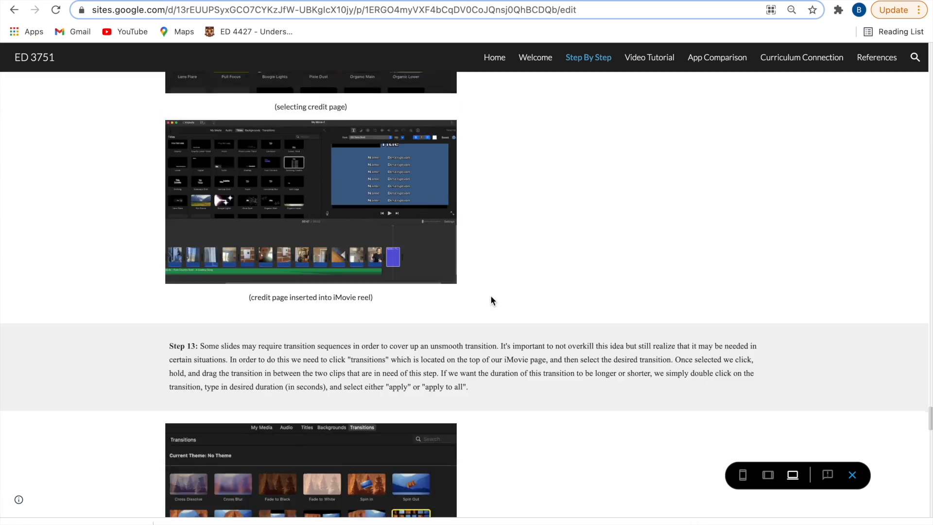
scroll(491, 300, down, 15)
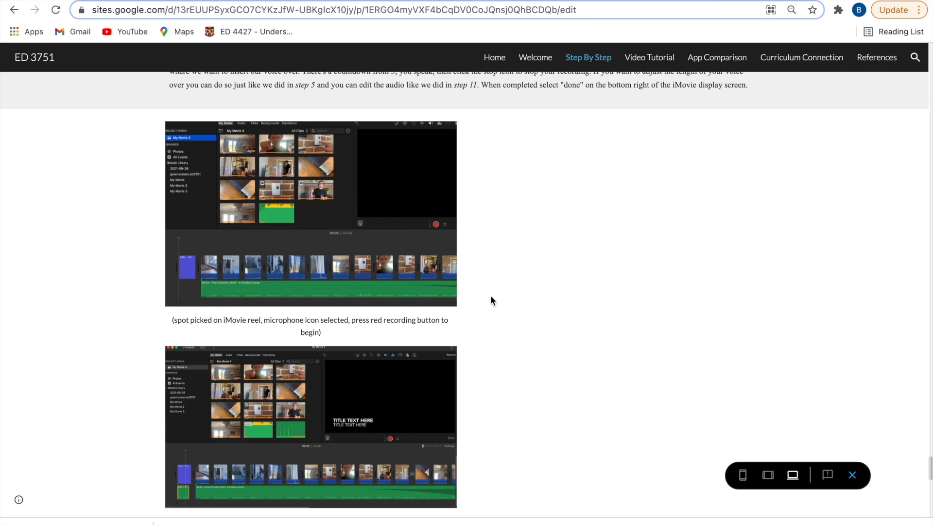
scroll(490, 301, down, 9)
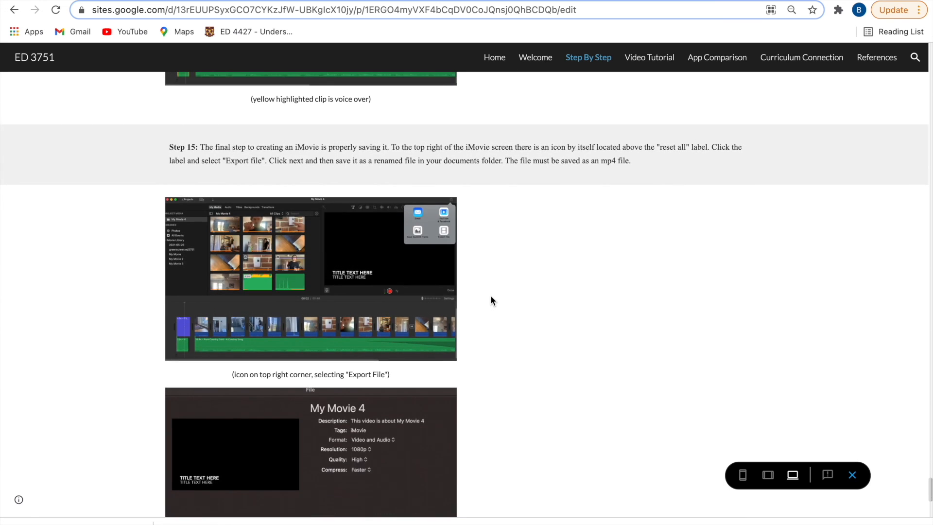
scroll(490, 301, down, 6)
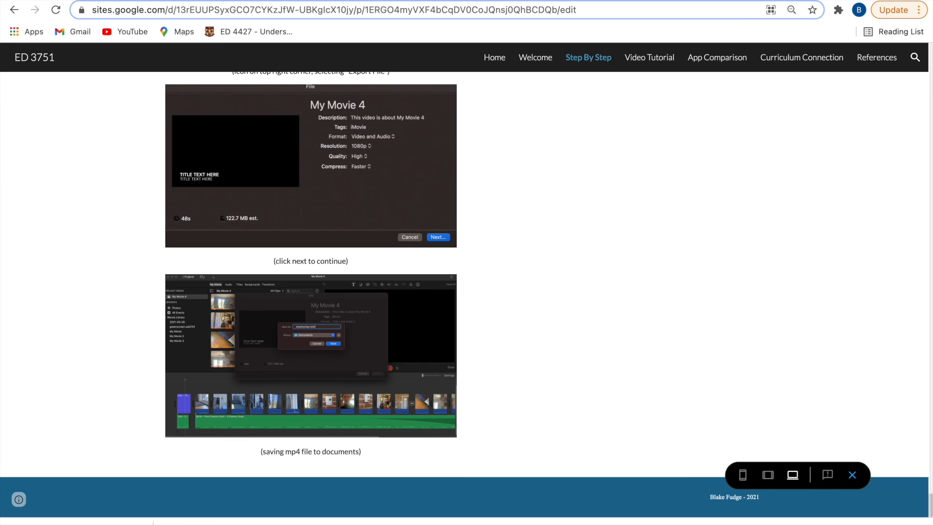
mouse_move(442, 1)
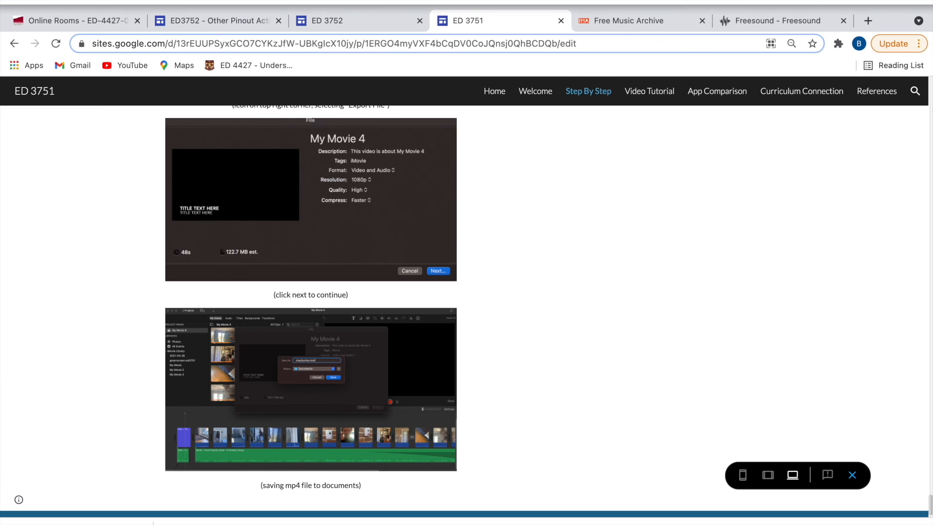
click(44, 1)
Step: Return to iMovie and export the movie as a file named VideoTutorialSection in the Documents folder
click(869, 522)
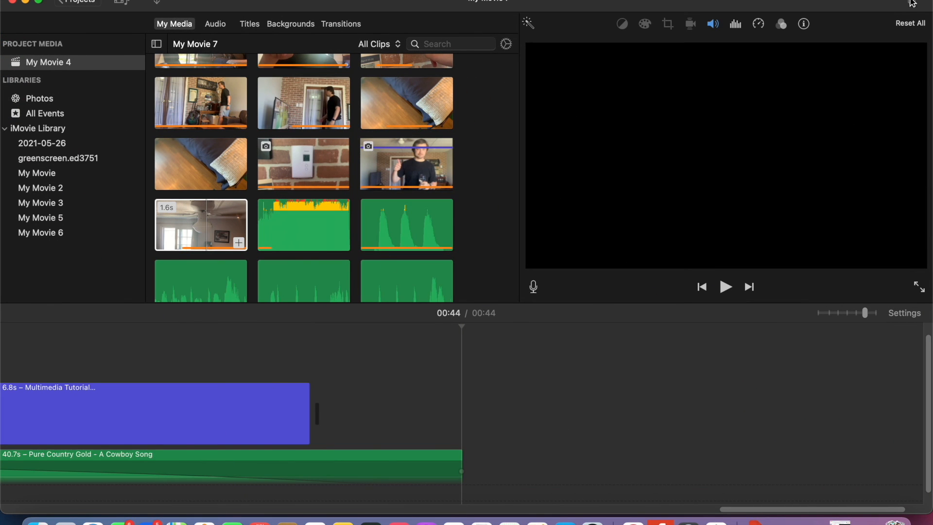
click(912, 4)
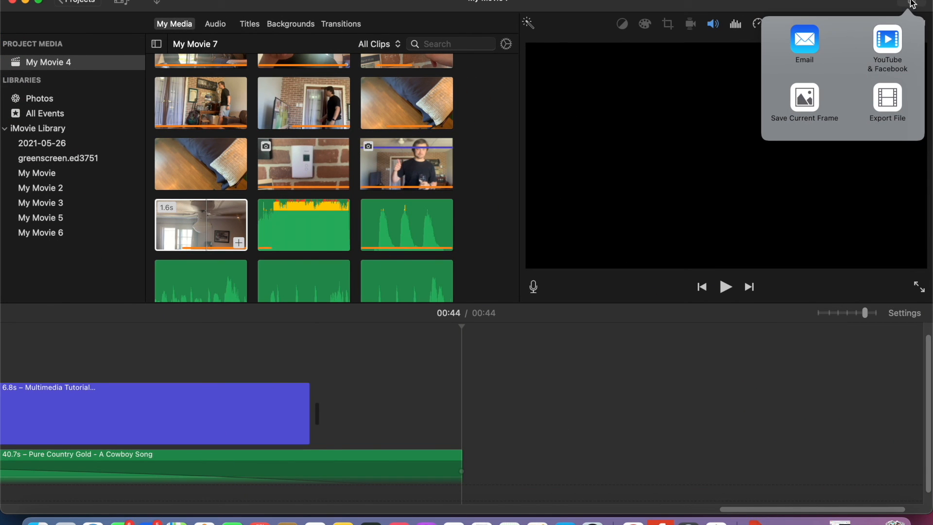
click(887, 99)
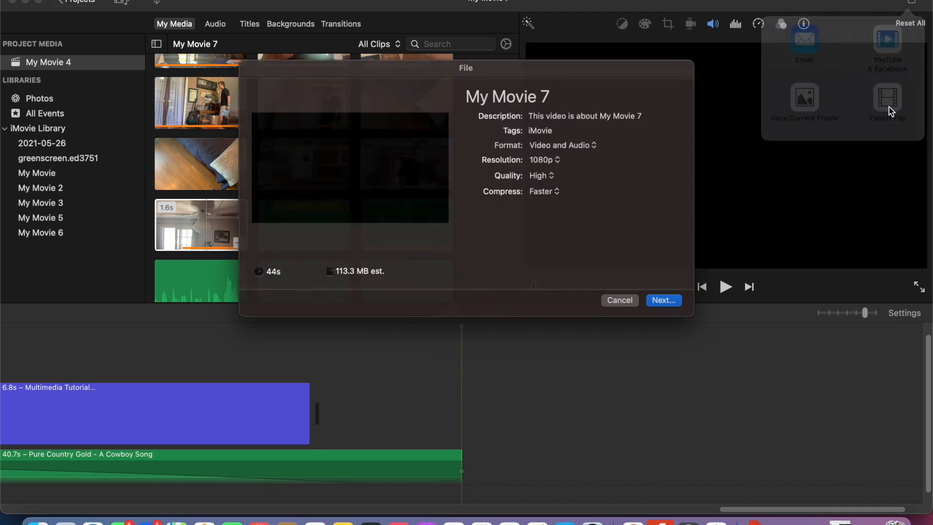
click(678, 308)
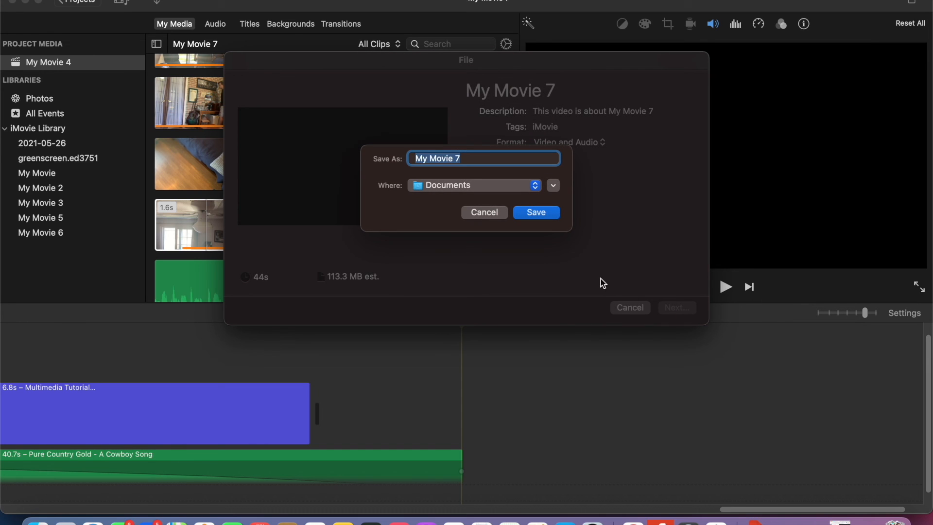
key(BackSpace)
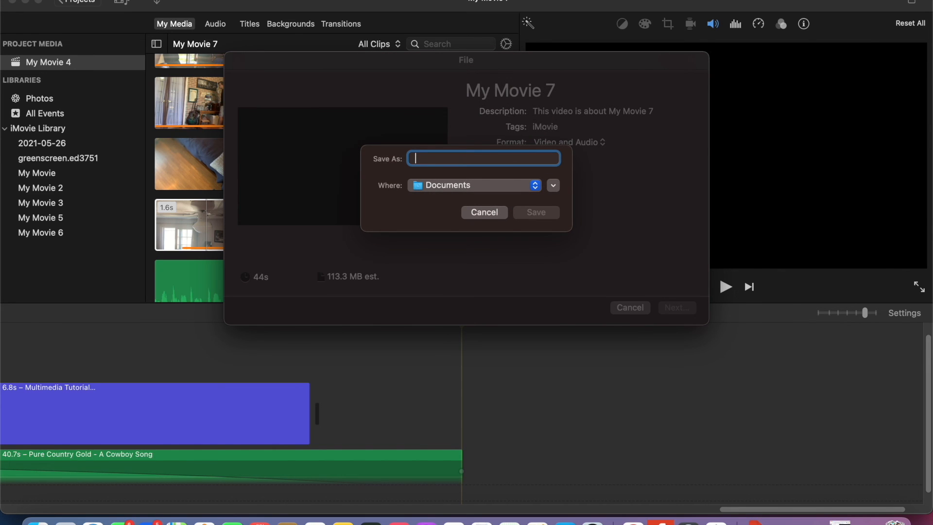
text(VideoTutorialSecti)
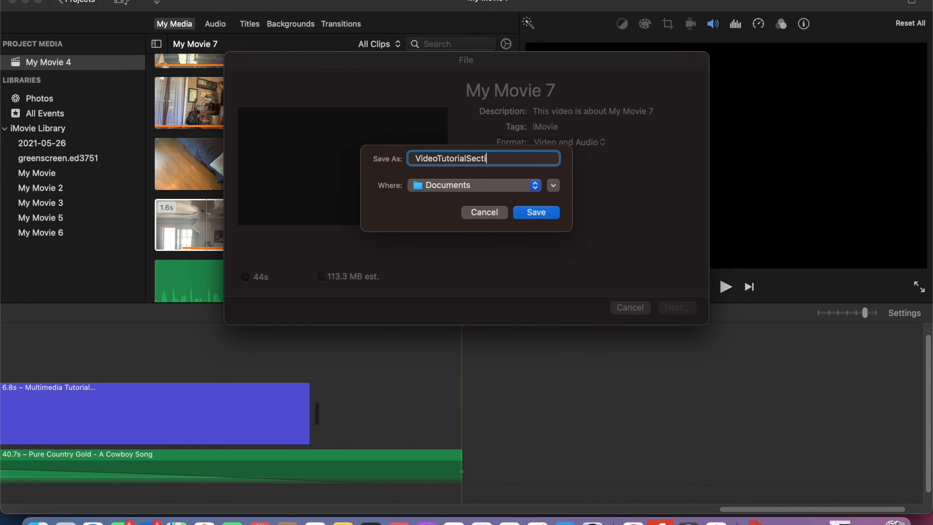
click(546, 214)
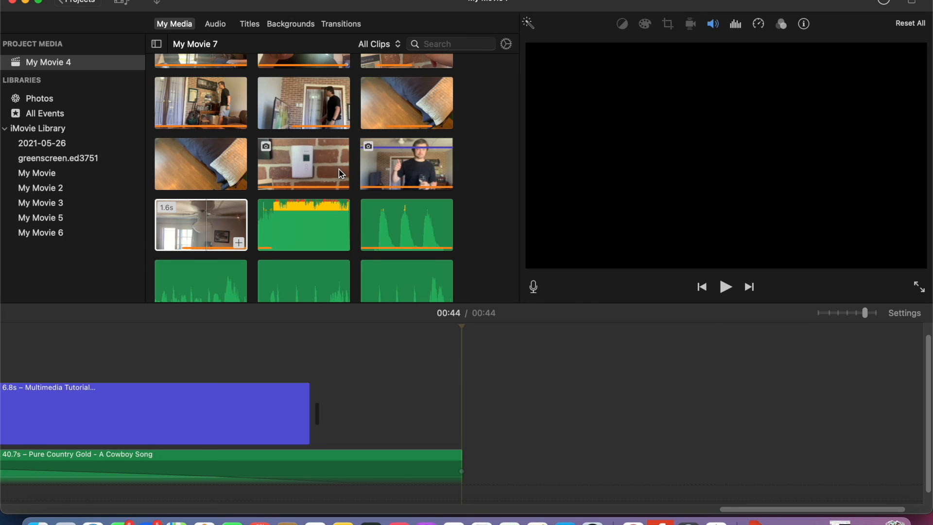
Step: Switch to Finder and move VideoTutorialSection.mp4 and its accompanying temporary file from Documents into the MUN folder
scroll(338, 168, up, 8)
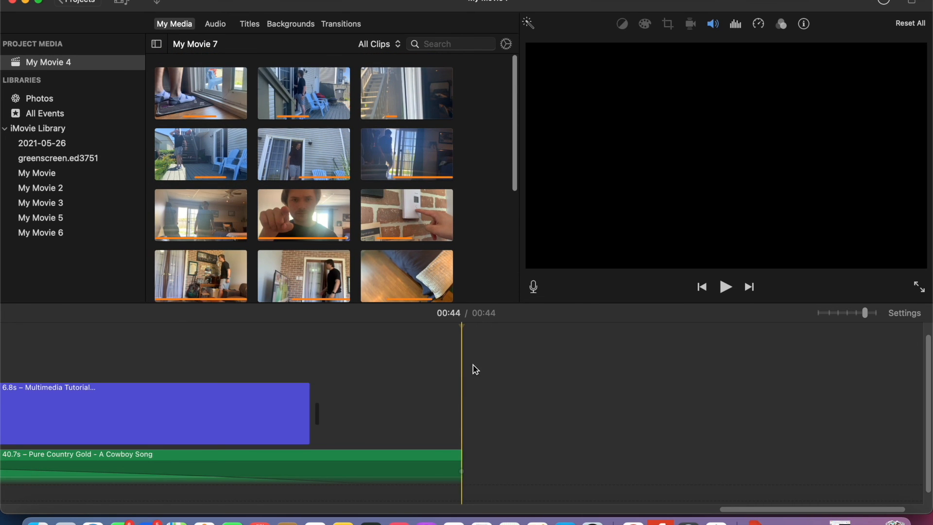
scroll(471, 370, left, 15)
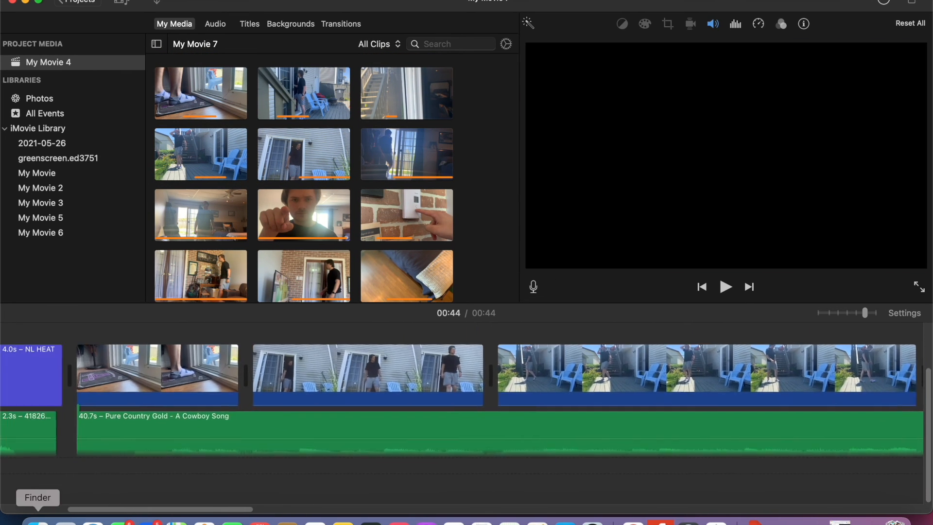
click(38, 522)
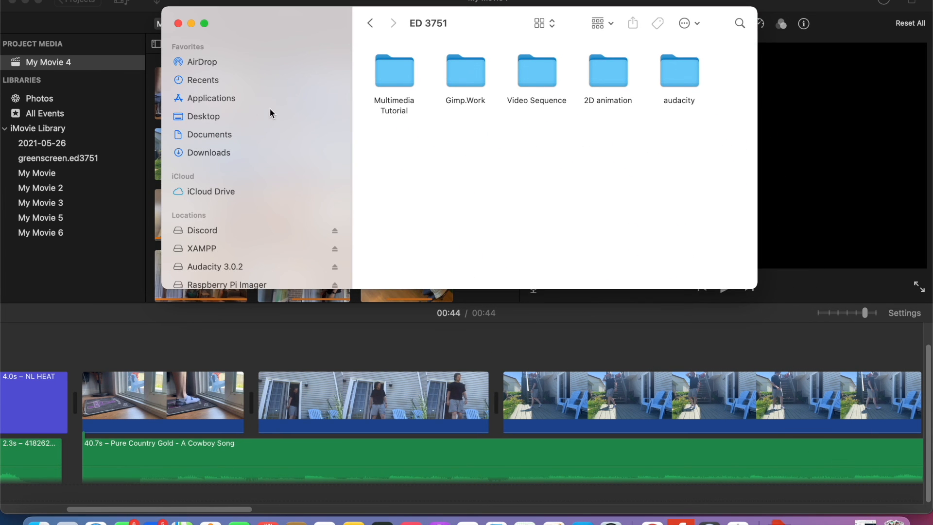
click(262, 135)
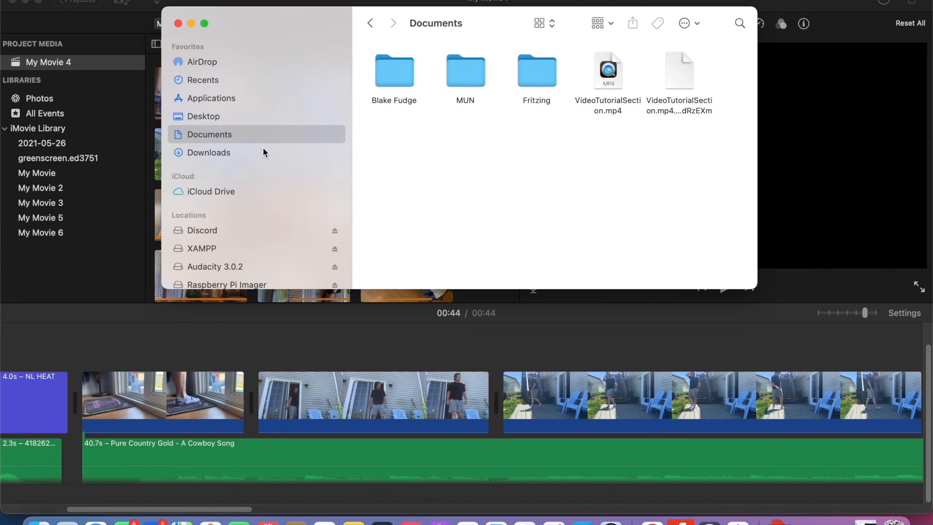
drag(613, 82, 473, 80)
drag(685, 54, 470, 70)
Step: Open the MUN folder and move both VideoTutorialSection files into its Spring 2021 folder
double_click(470, 70)
drag(536, 83, 473, 77)
drag(611, 77, 480, 78)
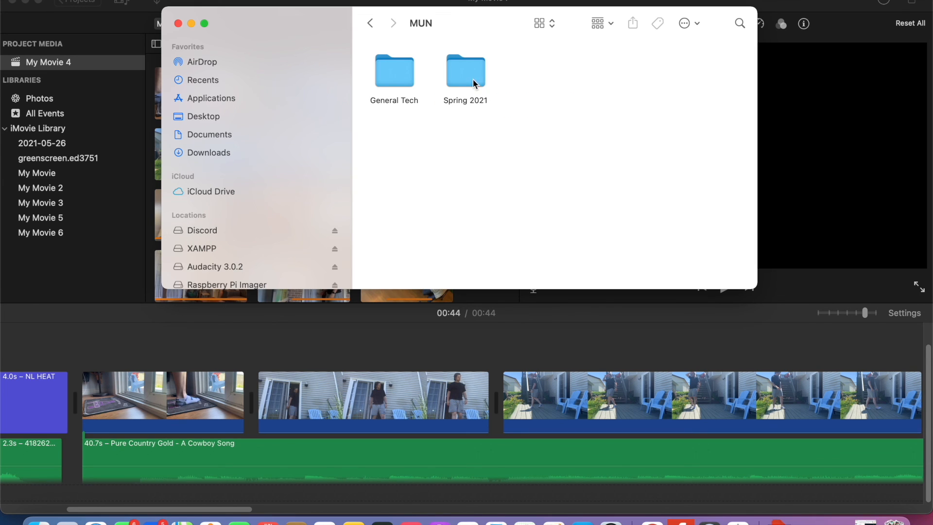
Step: Open the Spring 2021 folder and move both VideoTutorialSection files into the ED 3751 folder
double_click(466, 79)
drag(388, 157, 390, 77)
drag(680, 73, 384, 74)
Step: Open ED 3751, move both VideoTutorialSection files into the Multimedia Tutorial folder, and open that folder
double_click(384, 74)
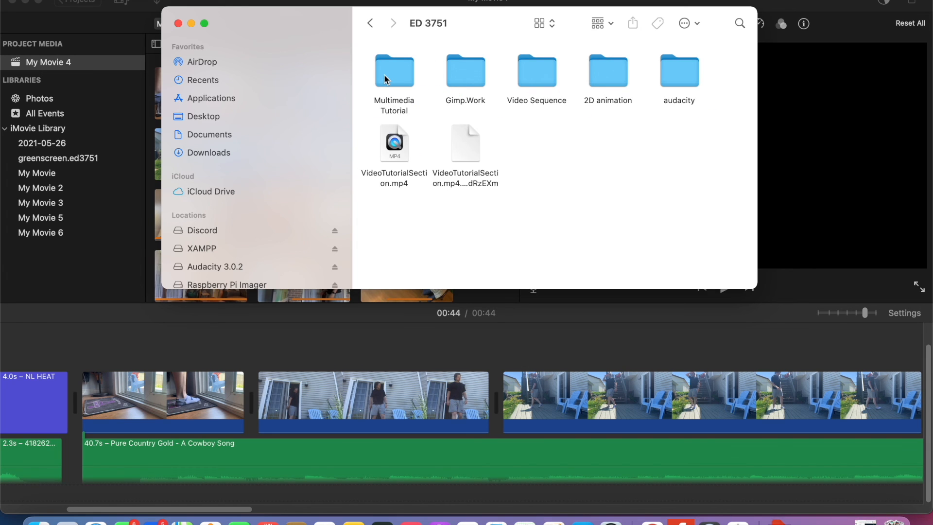
drag(401, 150, 391, 74)
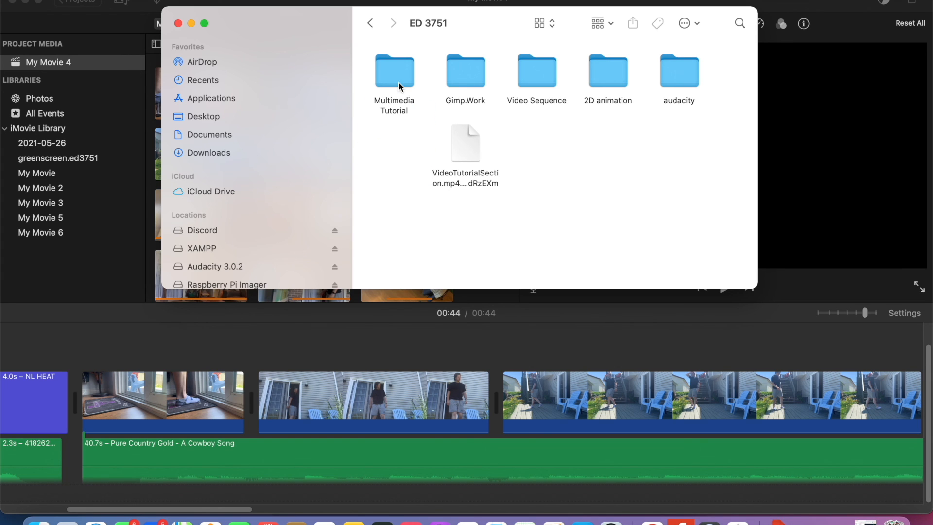
drag(474, 164, 393, 75)
double_click(393, 75)
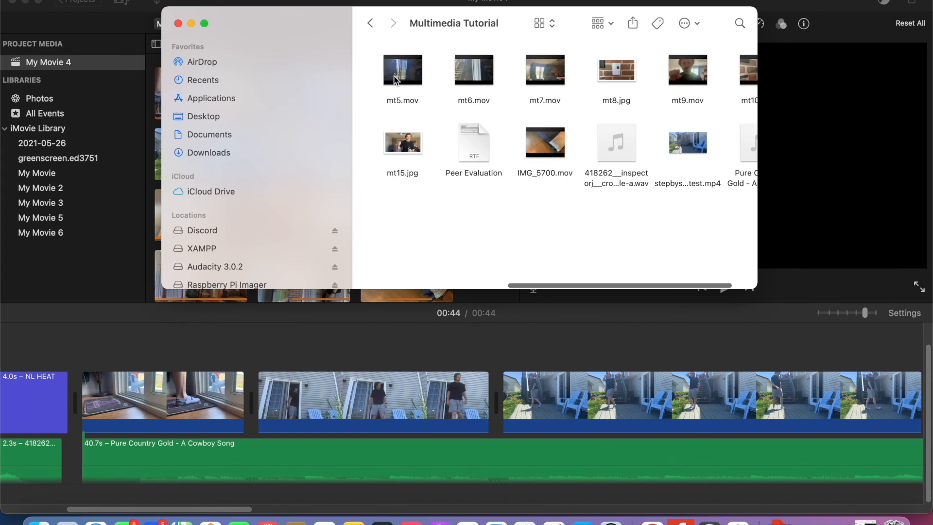
Step: Try to open VideoTutorialSection.mp4 and its accompanying temporary file from the Multimedia Tutorial folder, dismissing both alerts
scroll(603, 162, right, 3)
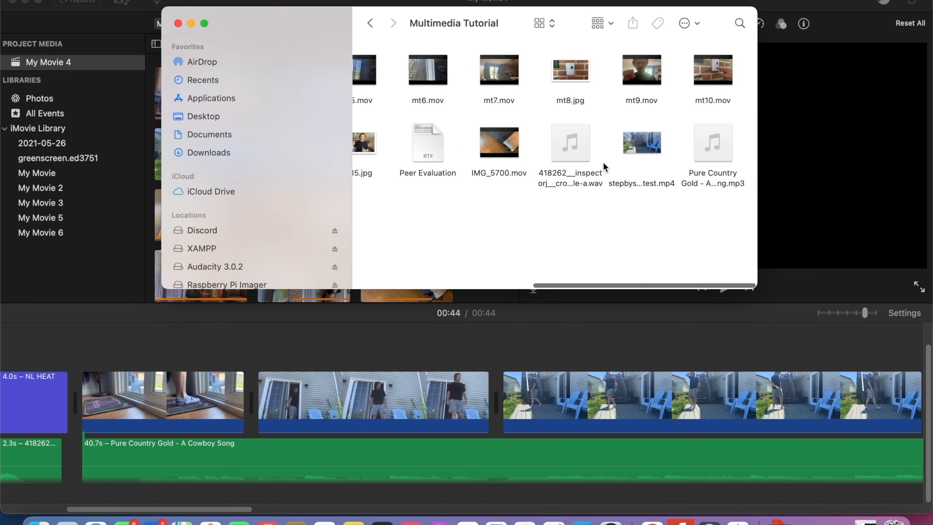
scroll(602, 161, left, 15)
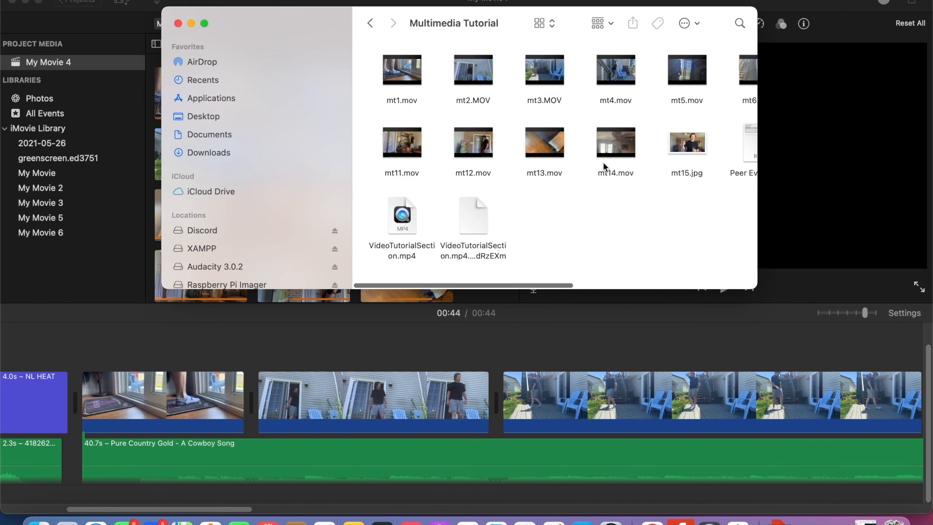
double_click(395, 226)
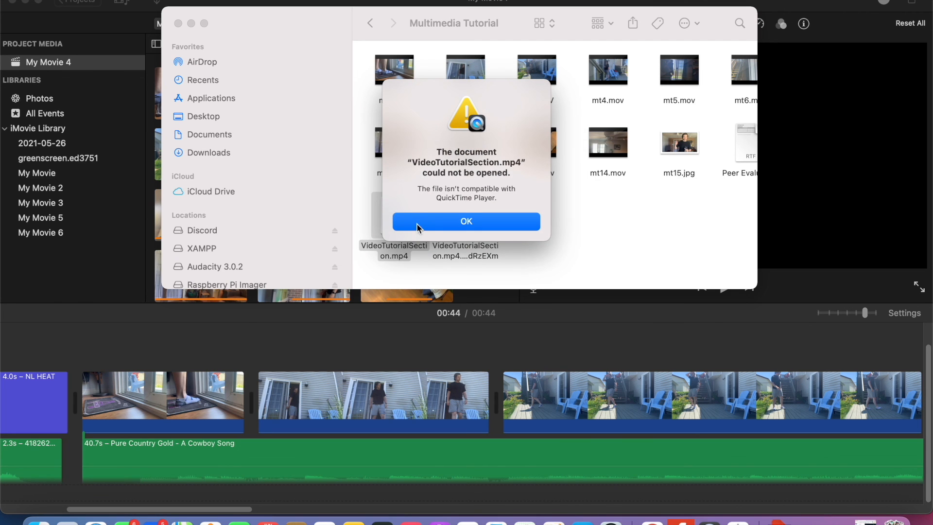
click(423, 223)
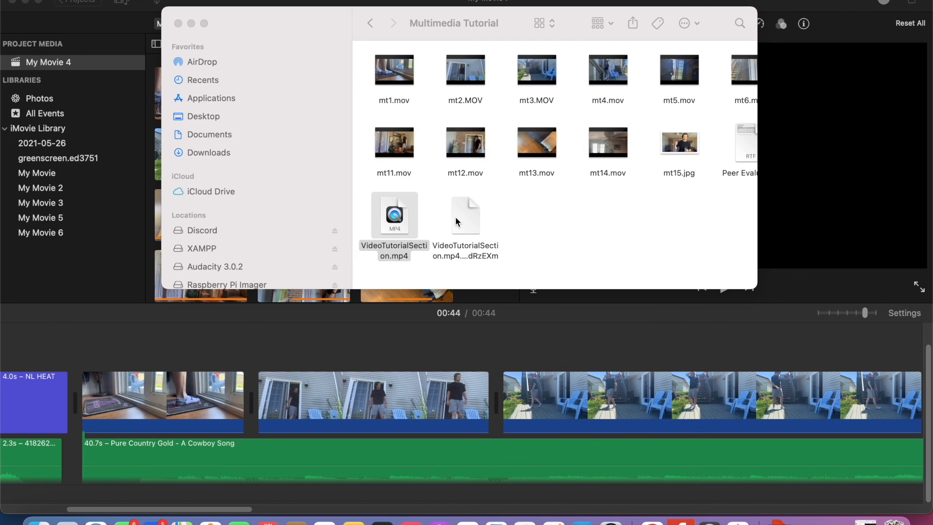
click(455, 217)
double_click(456, 217)
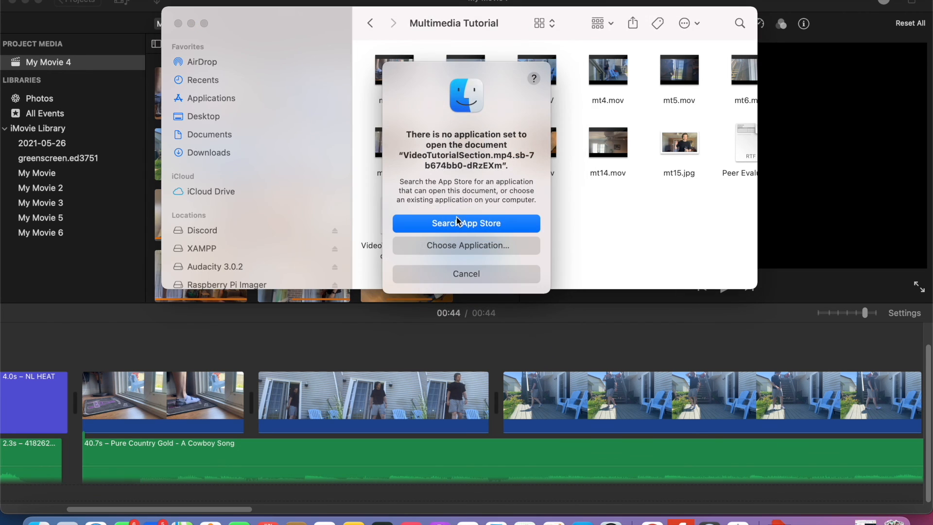
click(476, 274)
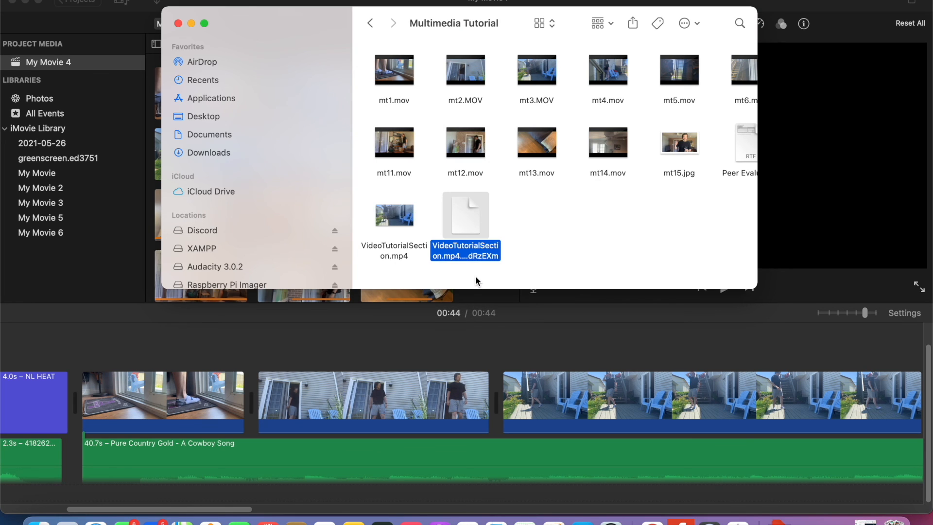
Step: Open the exported VideoTutorialSection.mp4 in QuickTime Player, start playback, and close the player window
click(401, 221)
click(396, 218)
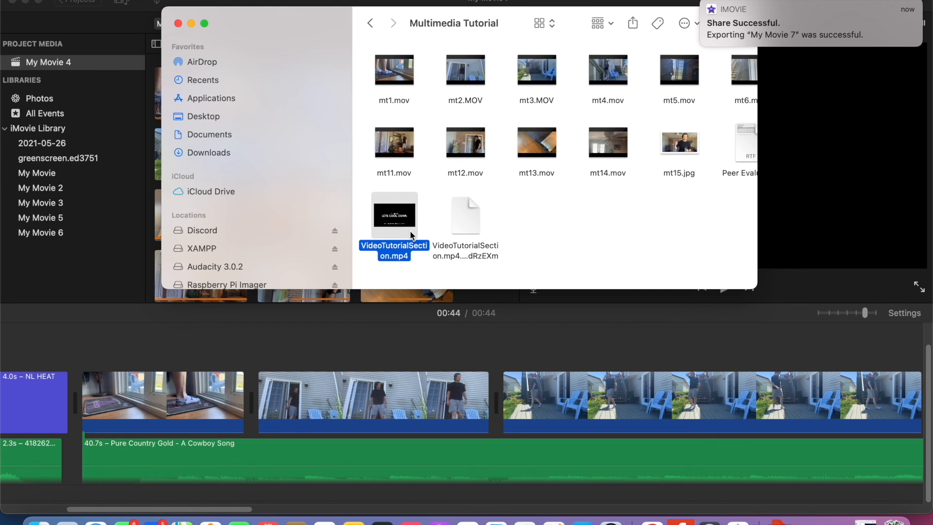
double_click(409, 234)
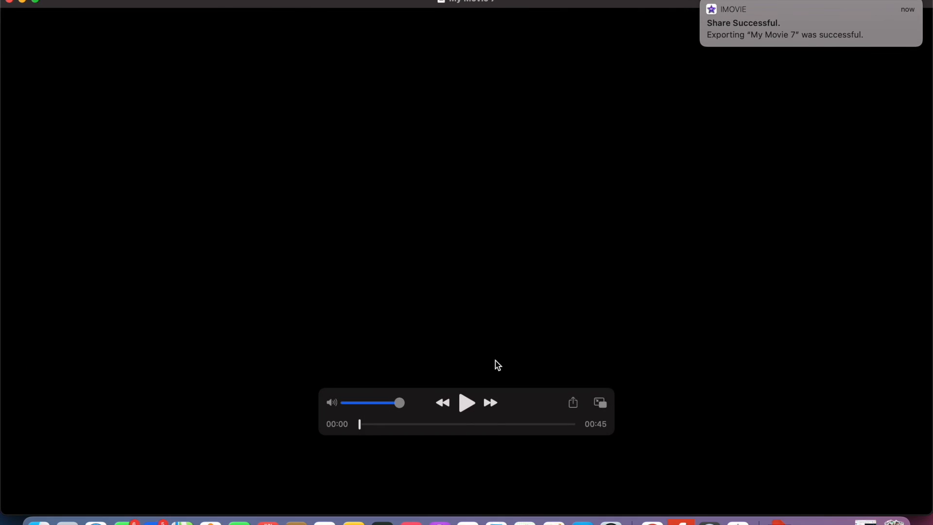
click(470, 407)
click(10, 2)
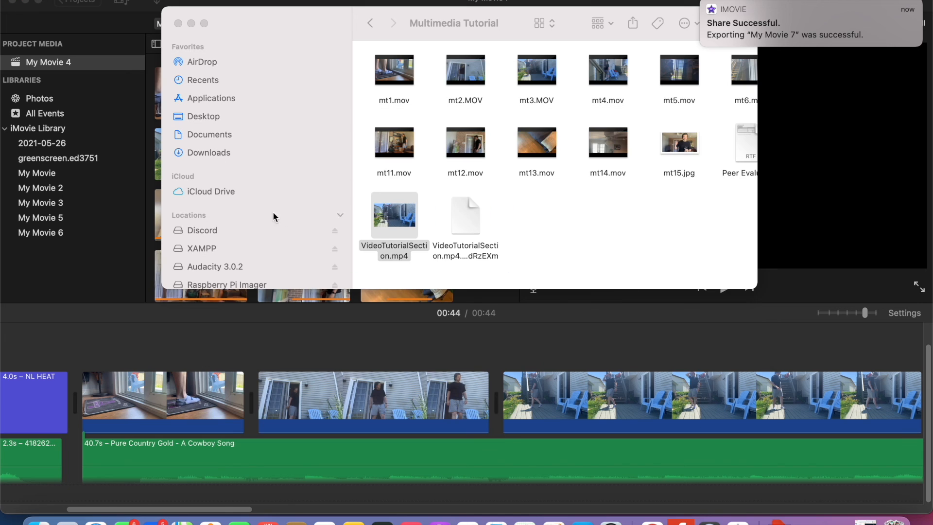
Step: Reopen VideoTutorialSection.mp4 from the Multimedia Tutorial folder, preview its opening seconds, and close the video
click(394, 215)
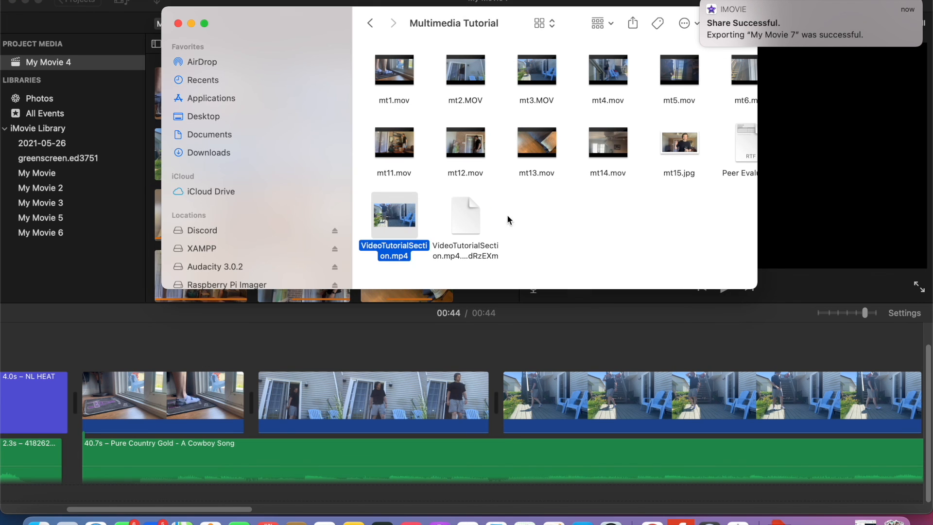
click(532, 226)
double_click(406, 225)
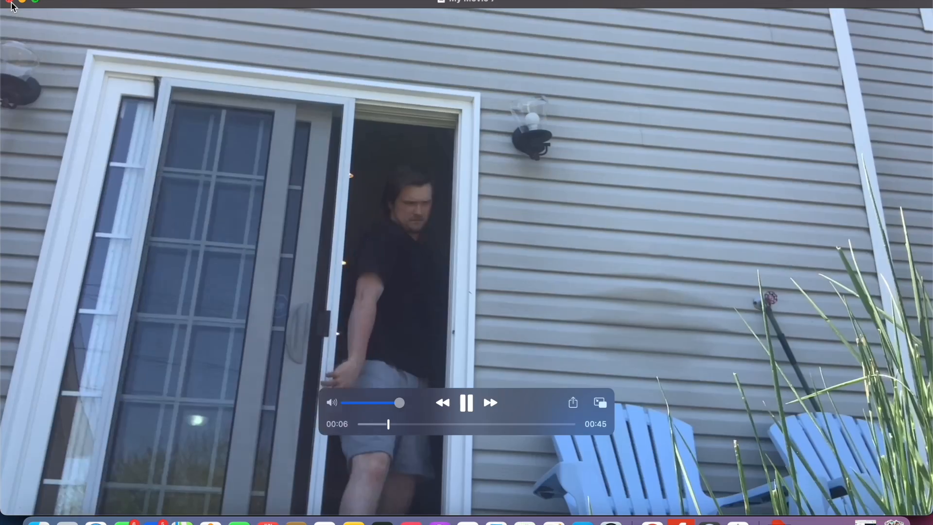
click(10, 3)
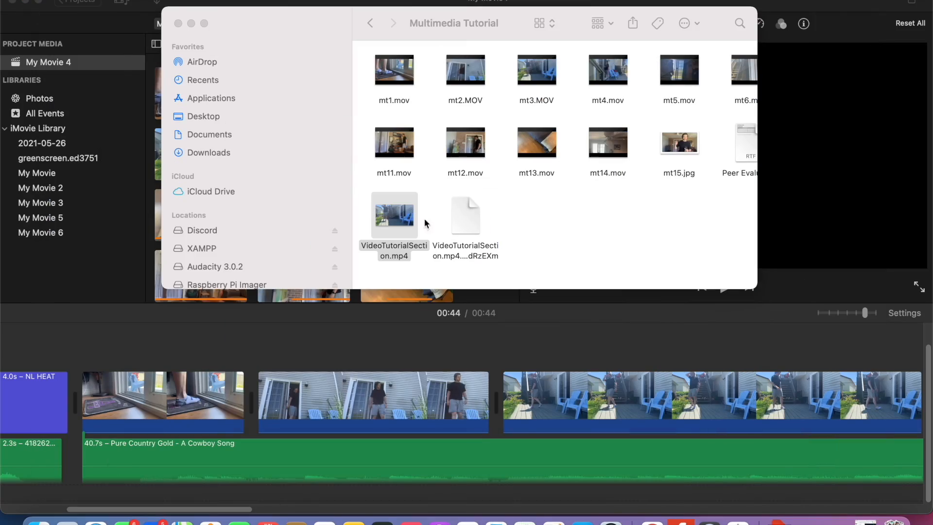